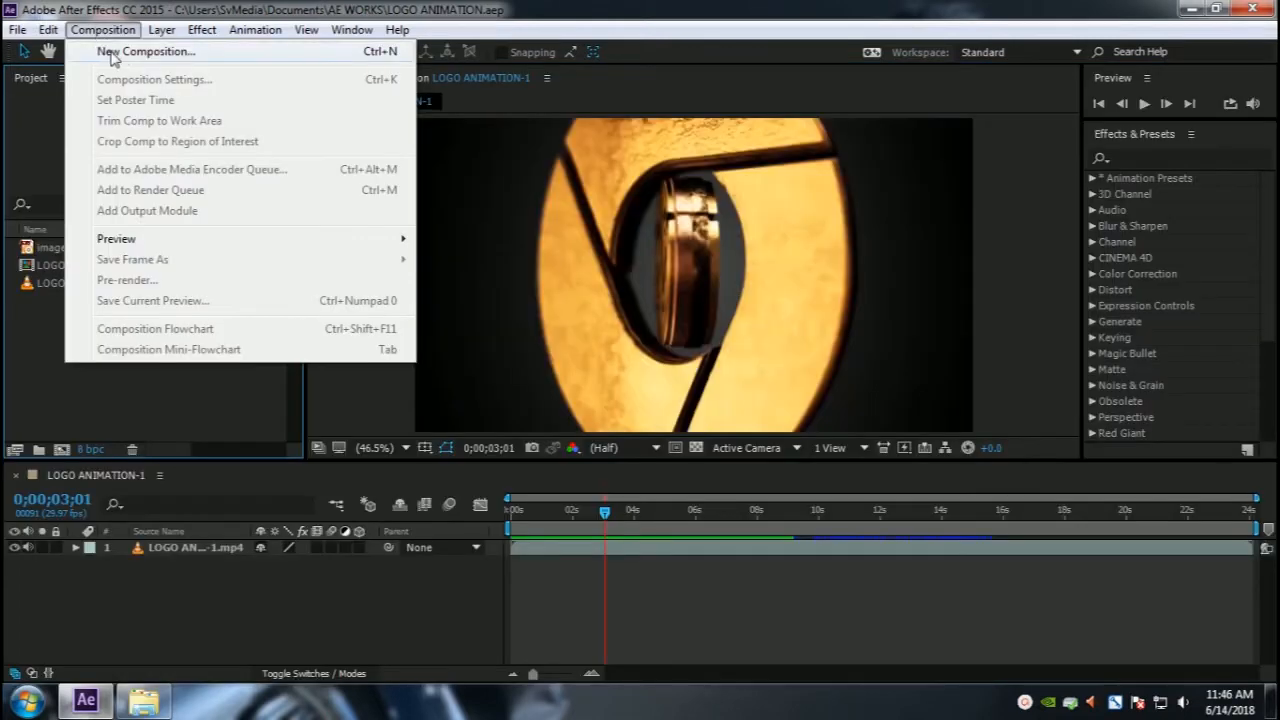
# Step: Create a new composition named LOGO ANIMATION with a duration of 10 seconds
pyautogui.press('Escape')
pyautogui.hotkey('ctrl', 'n')
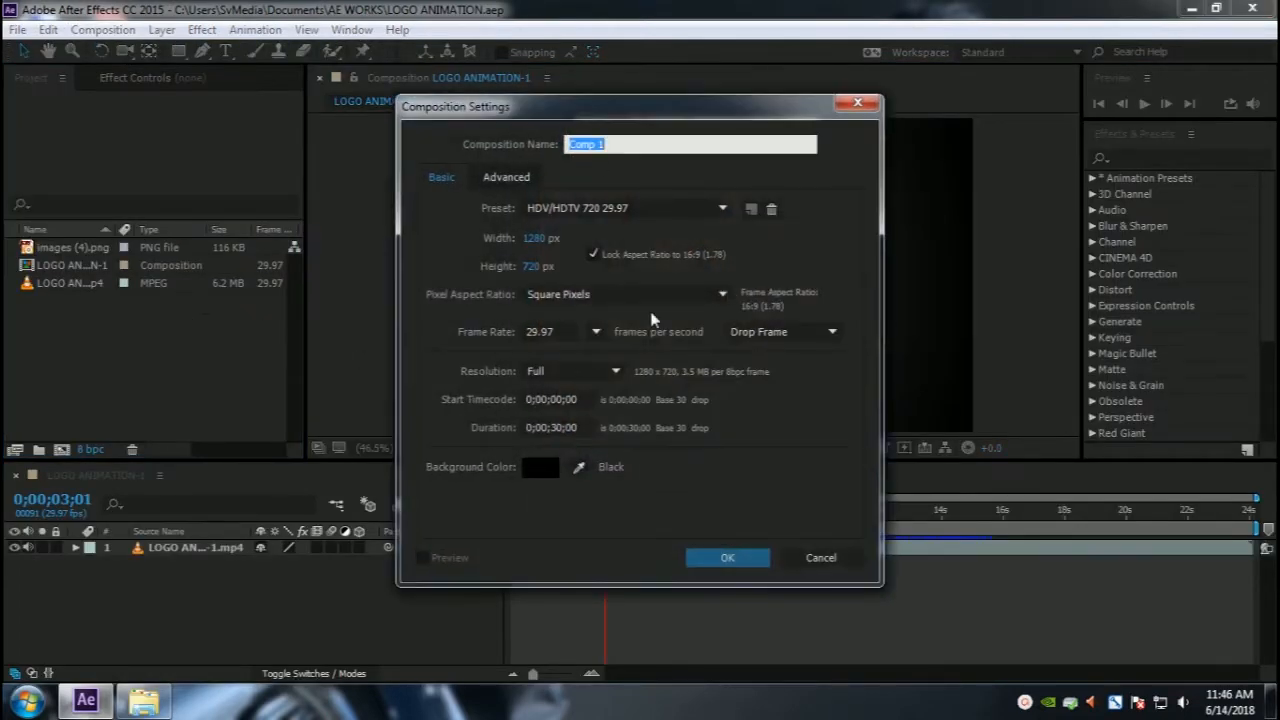
pyautogui.write('LOGO ANIMATION')
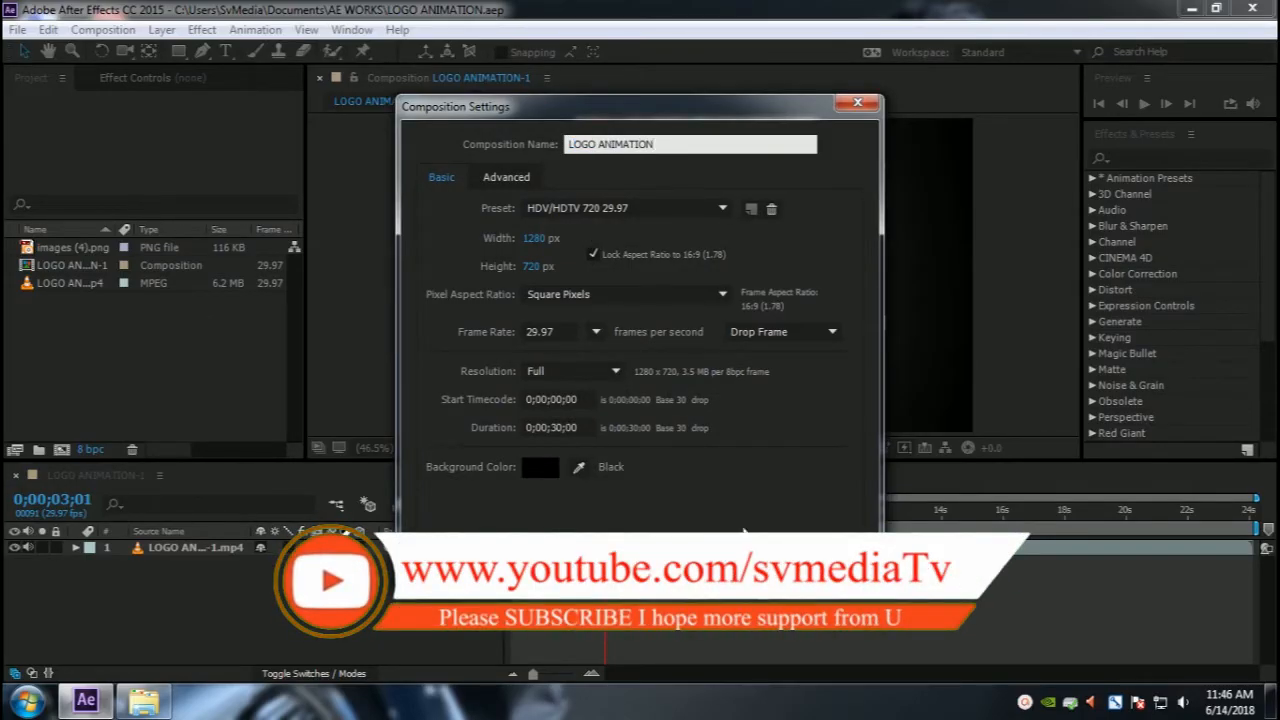
pyautogui.click(561, 430)
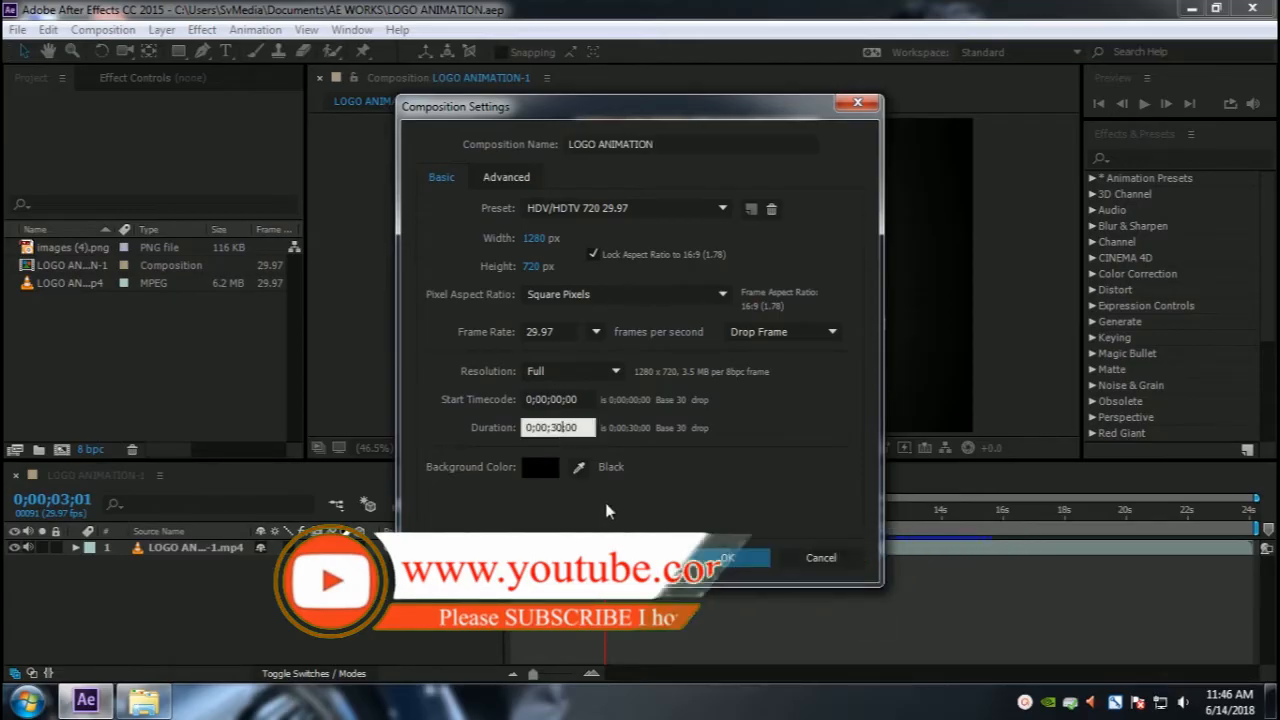
pyautogui.press('BackSpace')
pyautogui.write('1')
pyautogui.click(782, 598)
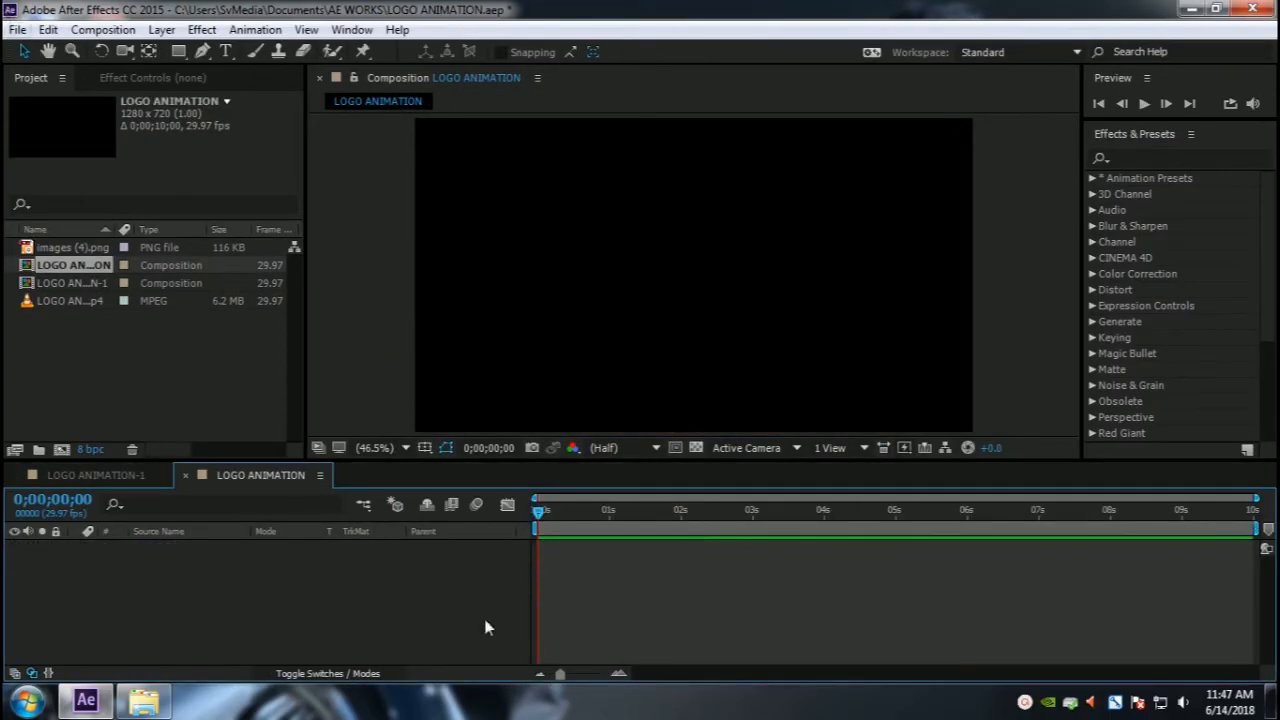
# Step: Minimize After Effects and launch Photoshop CS6 from the desktop shortcut
pyautogui.click(62, 247)
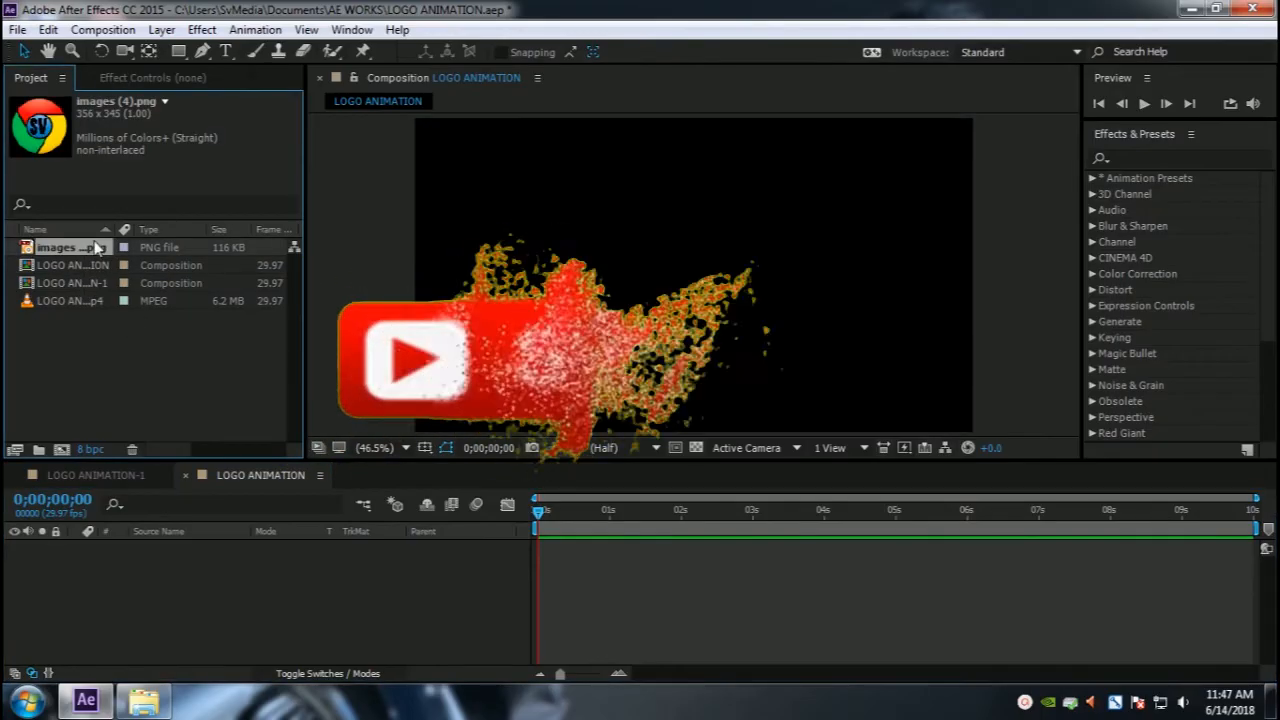
pyautogui.click(1190, 9)
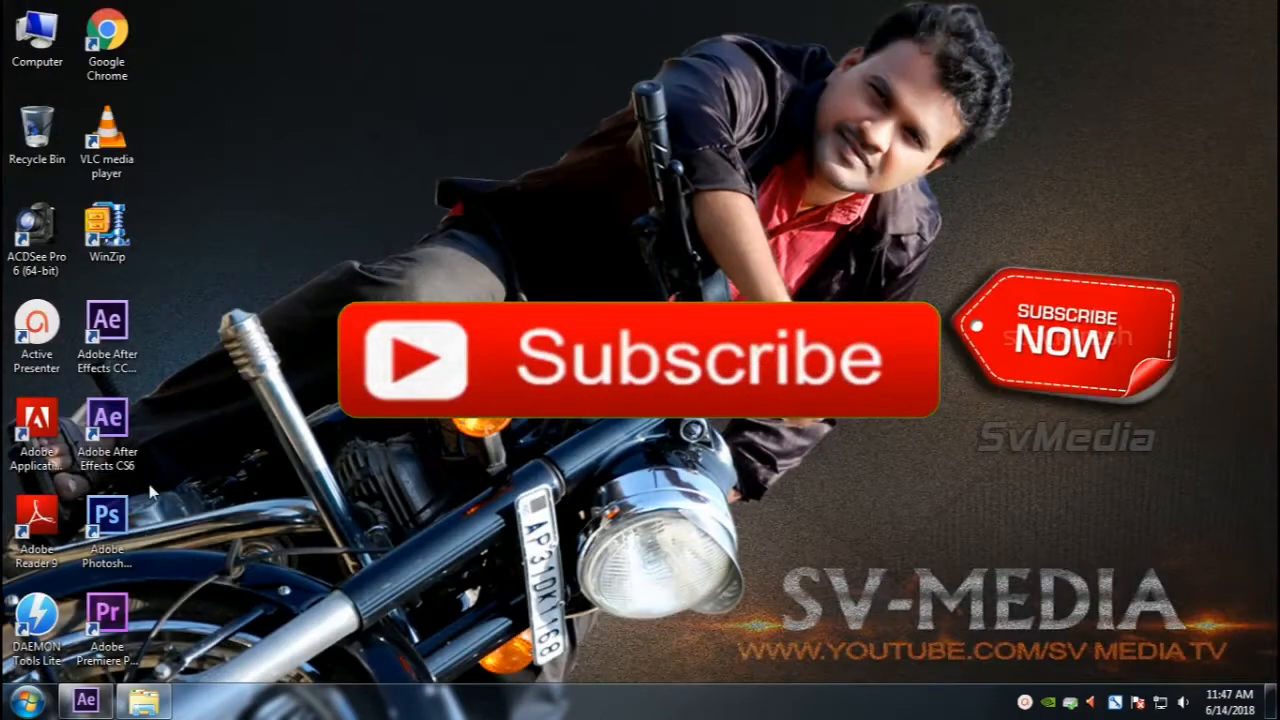
pyautogui.rightClick(112, 528)
pyautogui.click(230, 247)
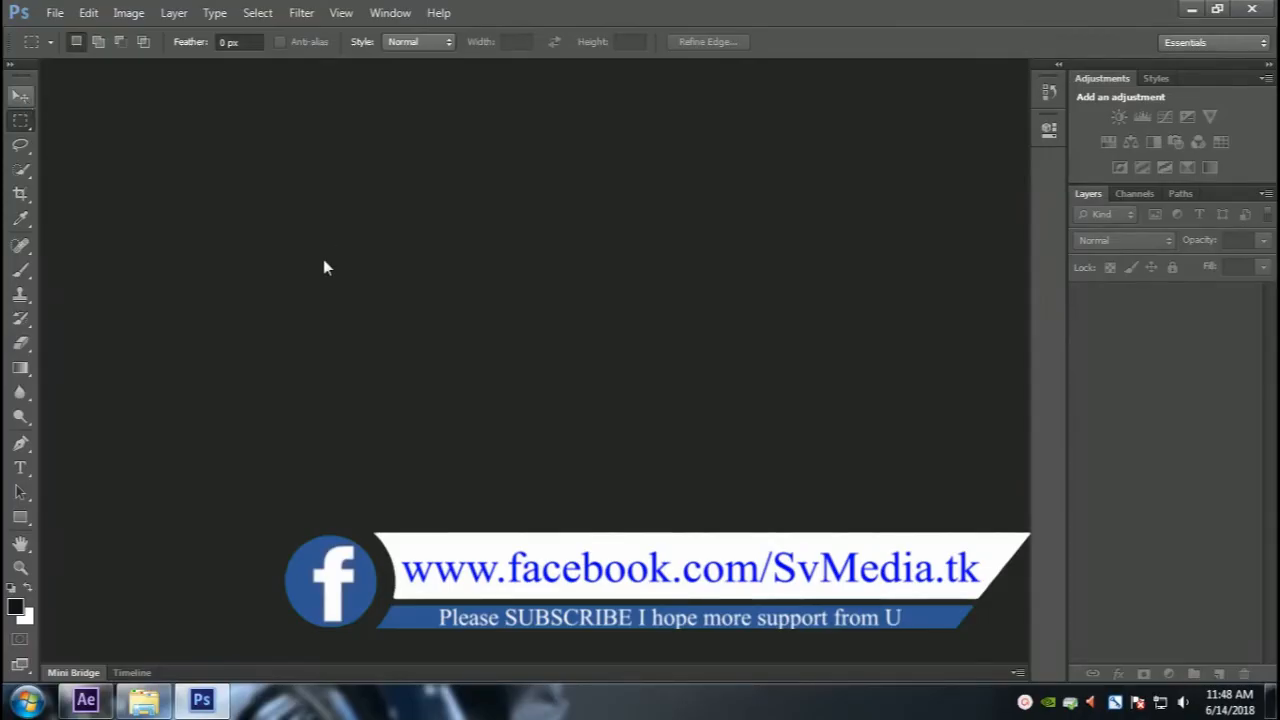
# Step: Open the images (4).png logo file in Photoshop
pyautogui.press('v')
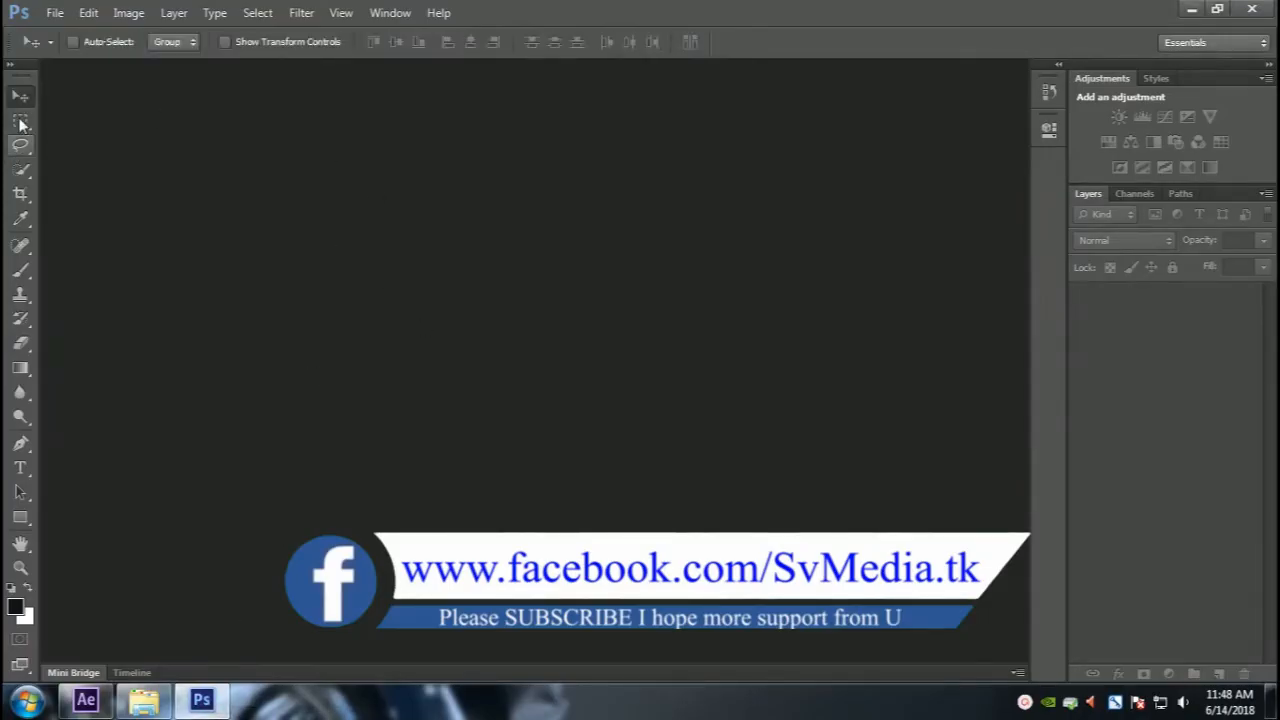
pyautogui.click(48, 16)
pyautogui.click(86, 50)
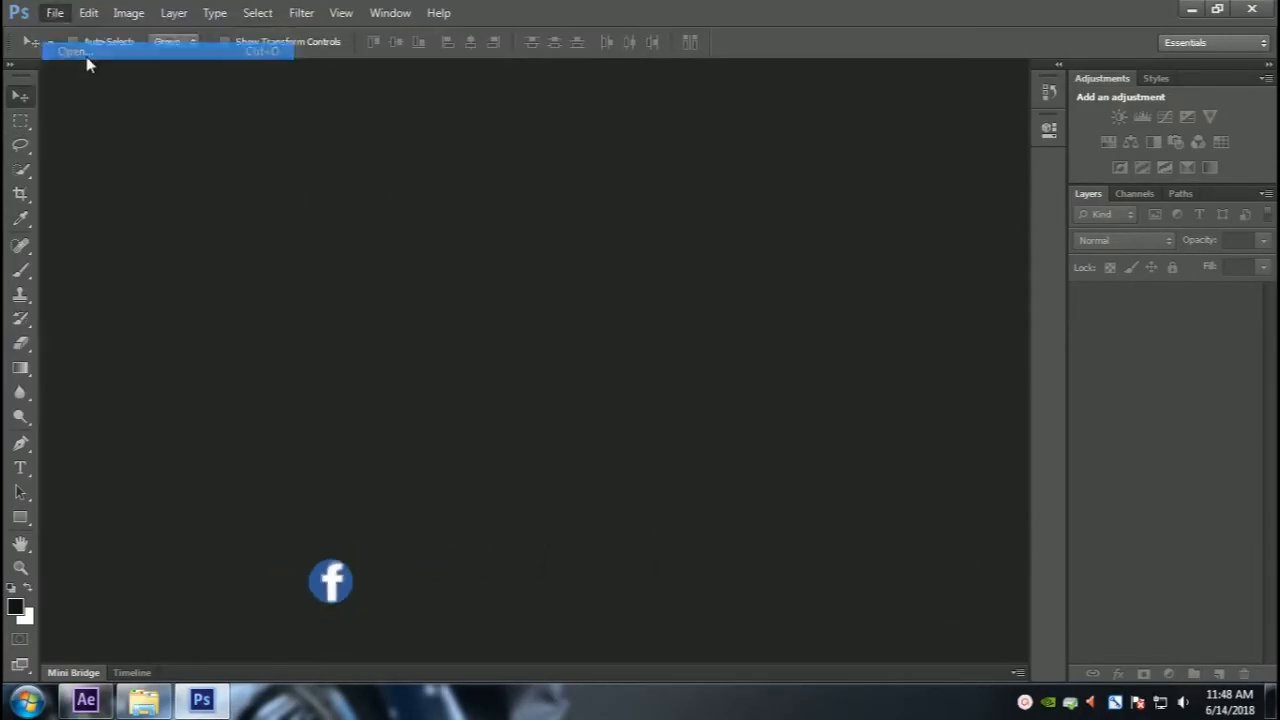
pyautogui.doubleClick(731, 229)
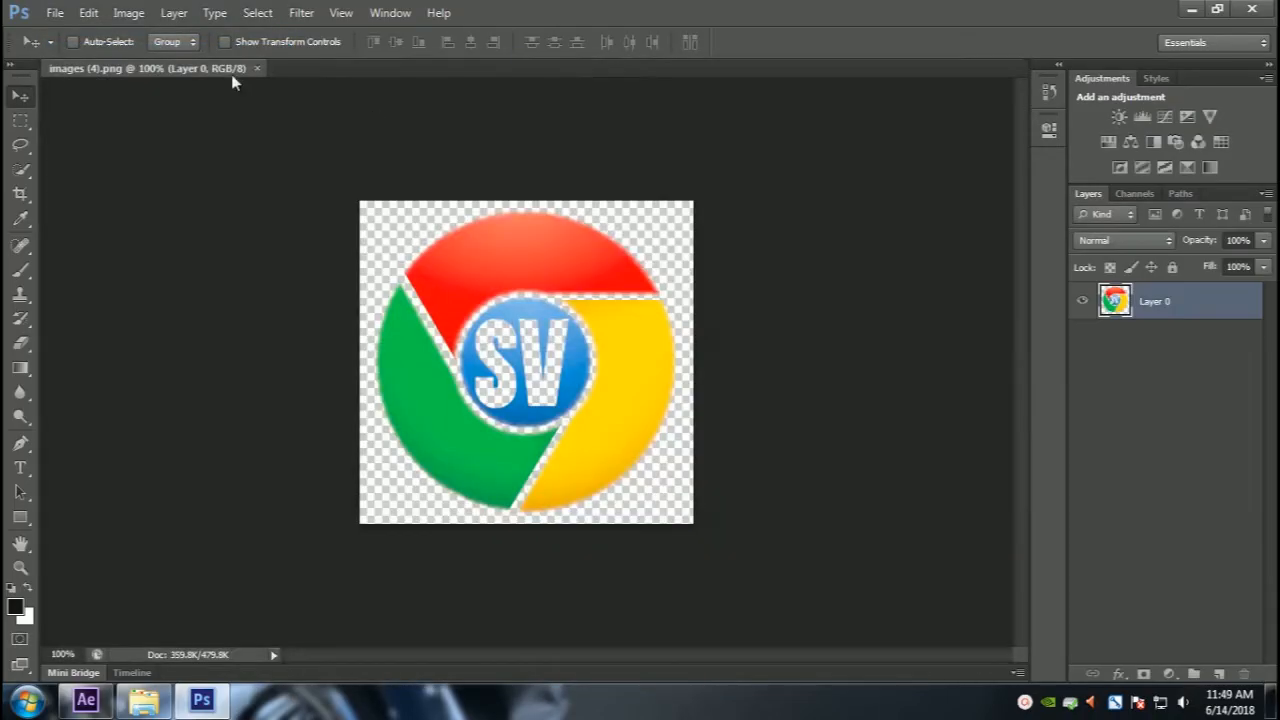
# Step: Save the logo image as a PNG file named images (4), replacing the existing file
pyautogui.moveTo(231, 72); pyautogui.dragTo(276, 102)
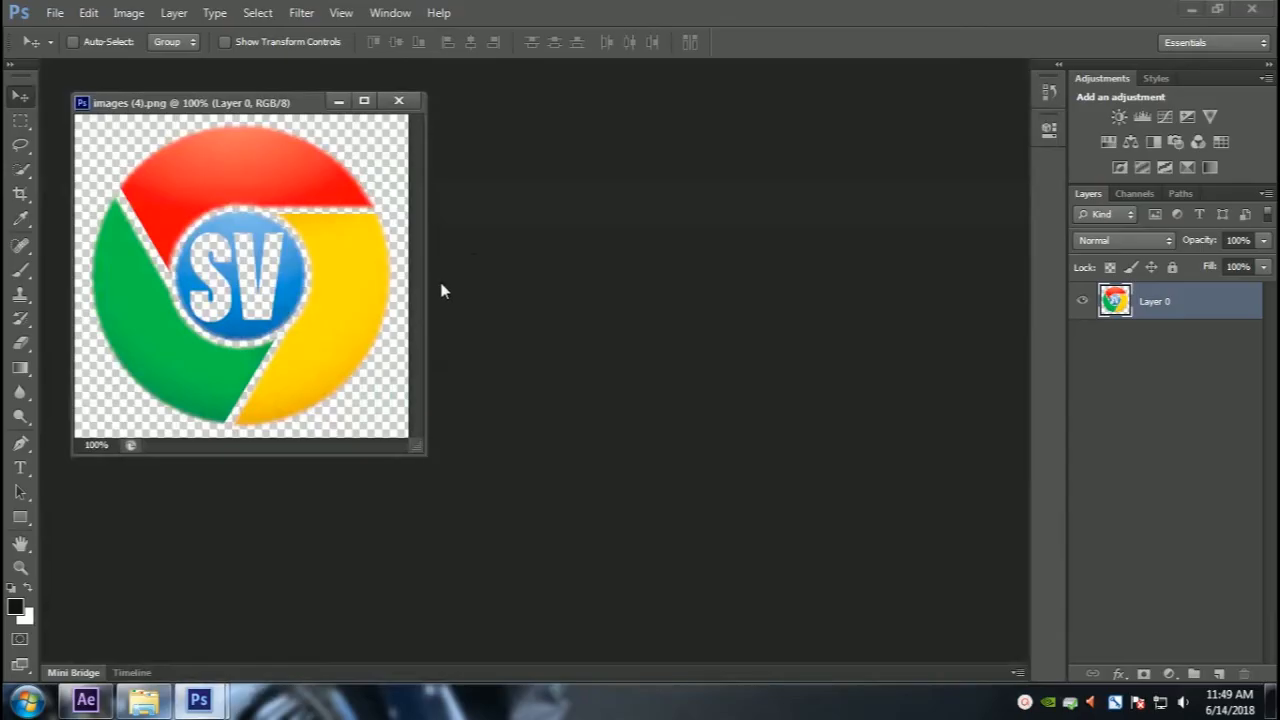
pyautogui.press('f')
pyautogui.scroll(2, 641, 374)
pyautogui.scroll(2, 642, 385)
pyautogui.scroll(-1, 642, 393)
pyautogui.moveTo(736, 445); pyautogui.dragTo(626, 437)
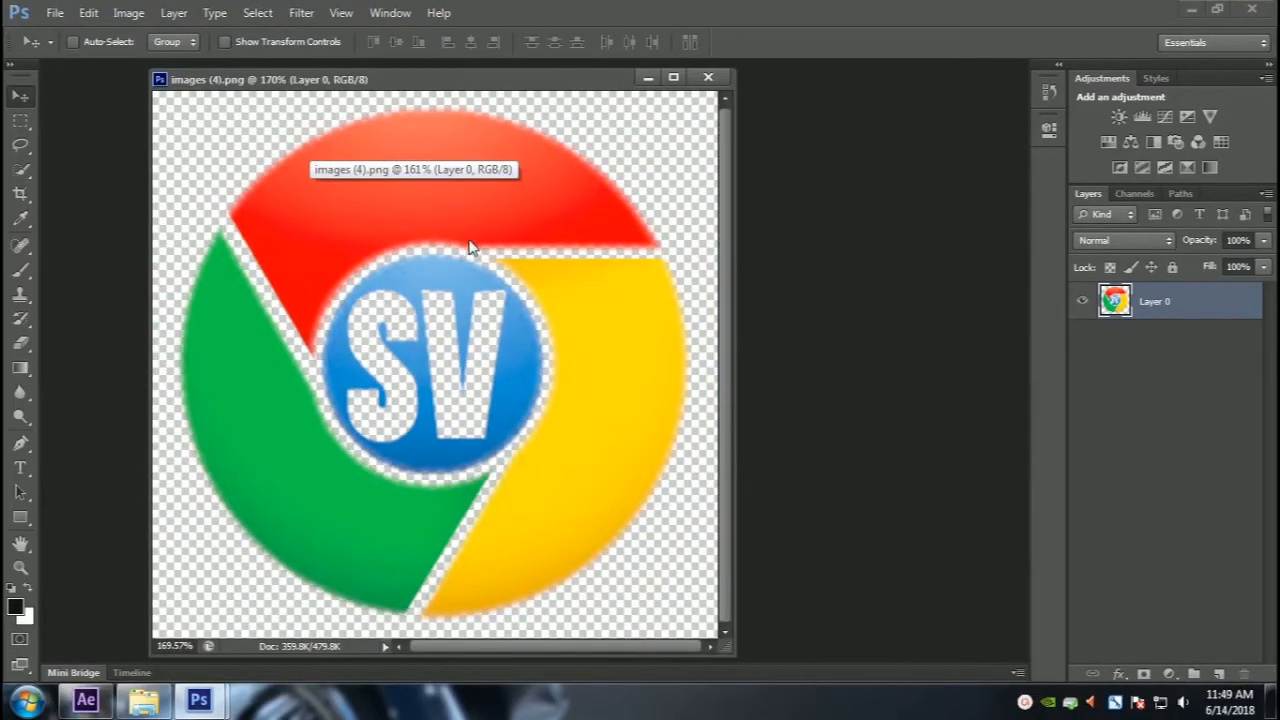
pyautogui.hotkey('ctrl', 'shift', 's')
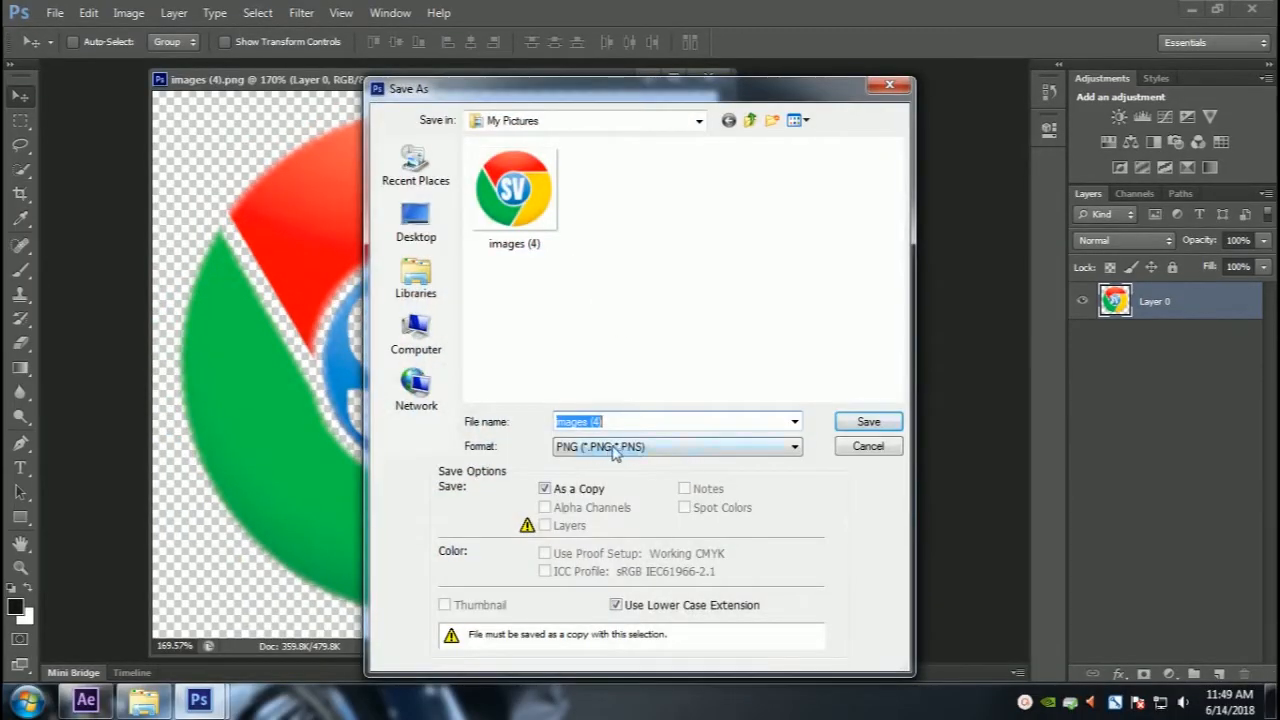
pyautogui.click(615, 452)
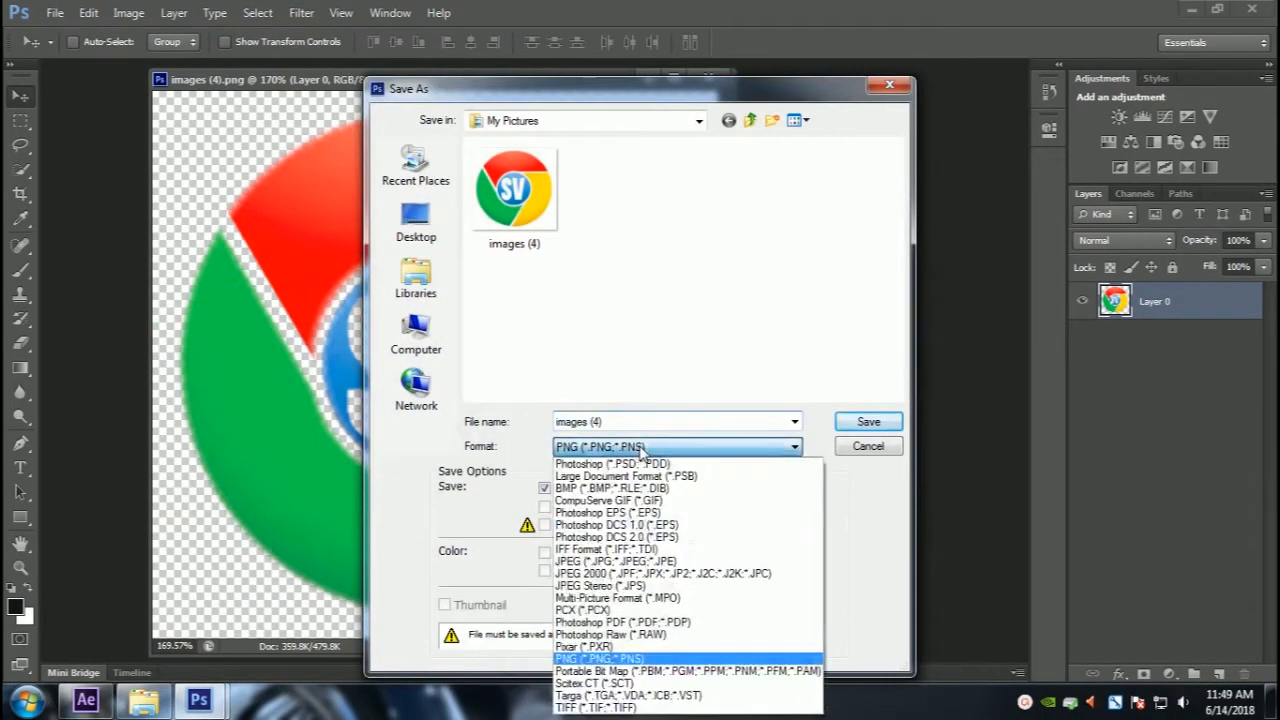
pyautogui.click(588, 659)
pyautogui.click(866, 424)
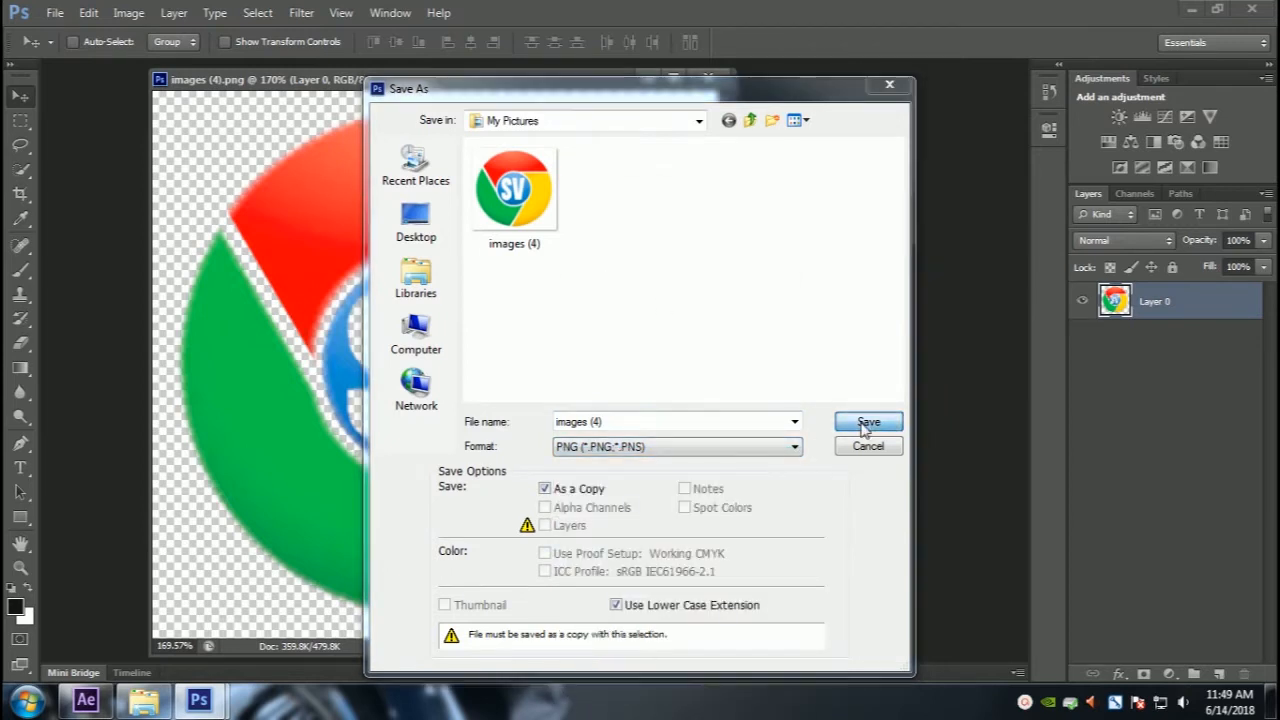
pyautogui.click(605, 278)
pyautogui.click(709, 217)
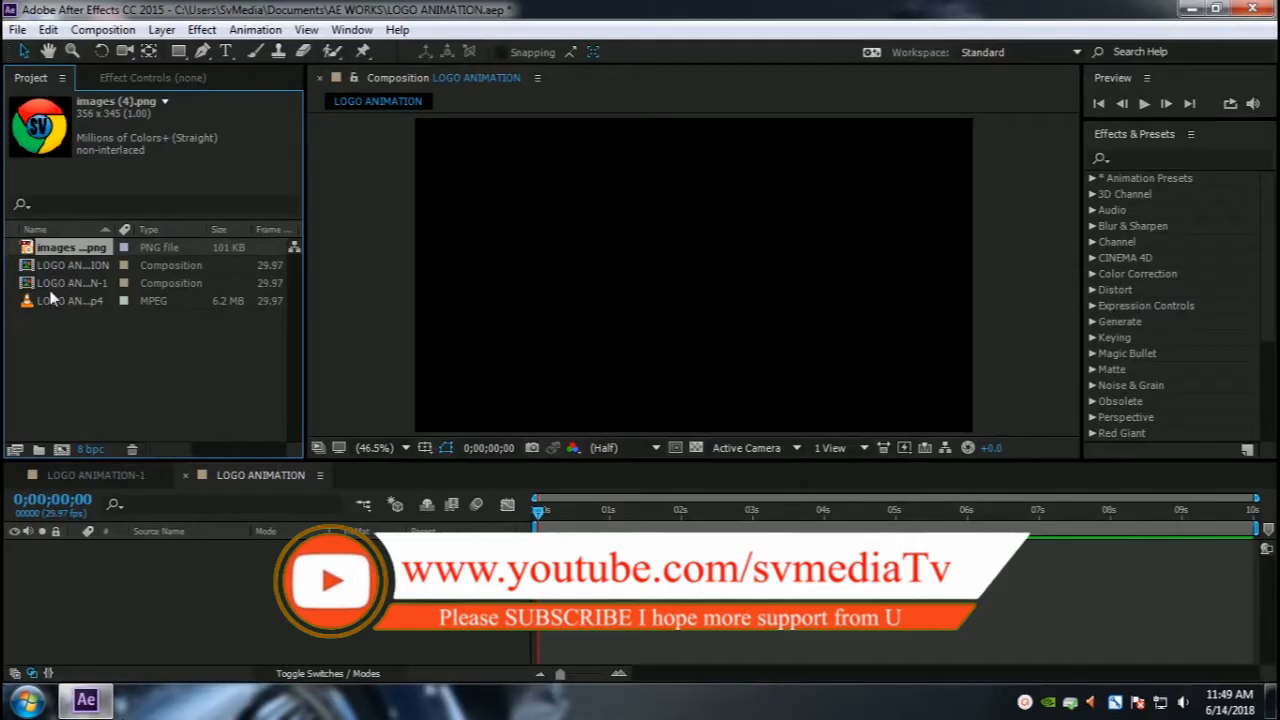
# Step: Back in After Effects, create a new solid layer named E3D in the LOGO ANIMATION composition
pyautogui.click(48, 301)
pyautogui.click(60, 250)
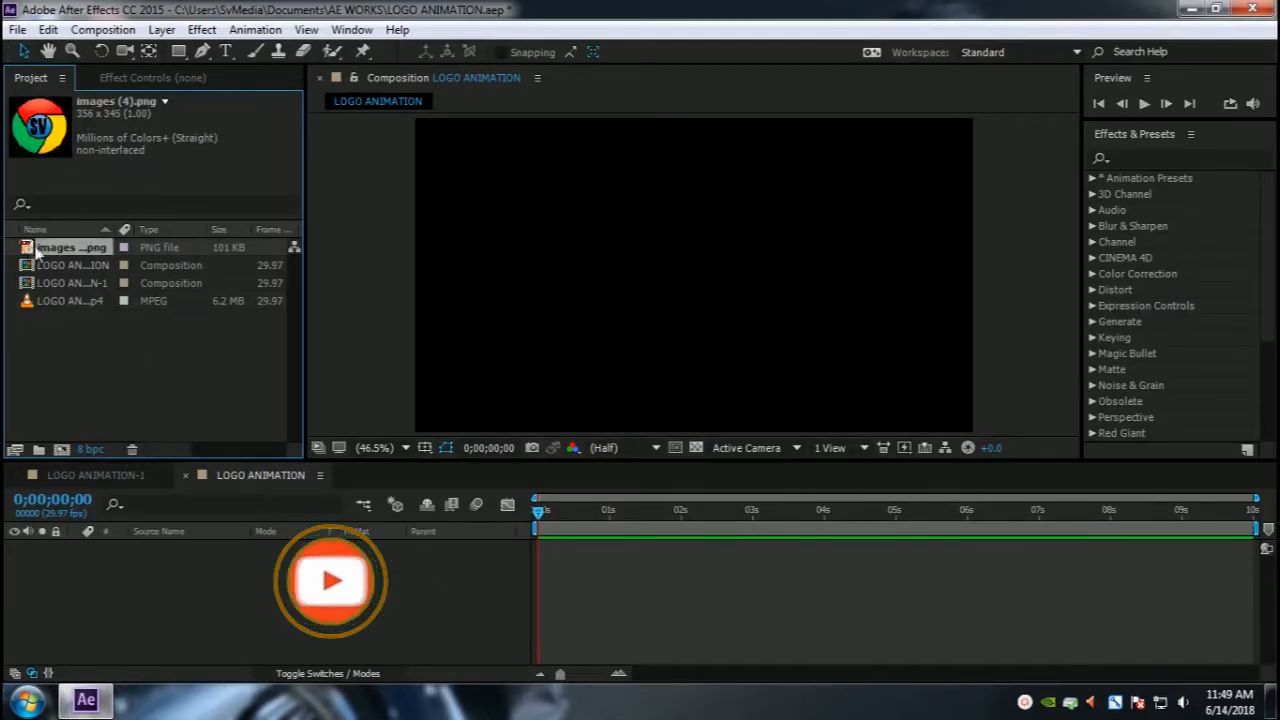
pyautogui.click(145, 619)
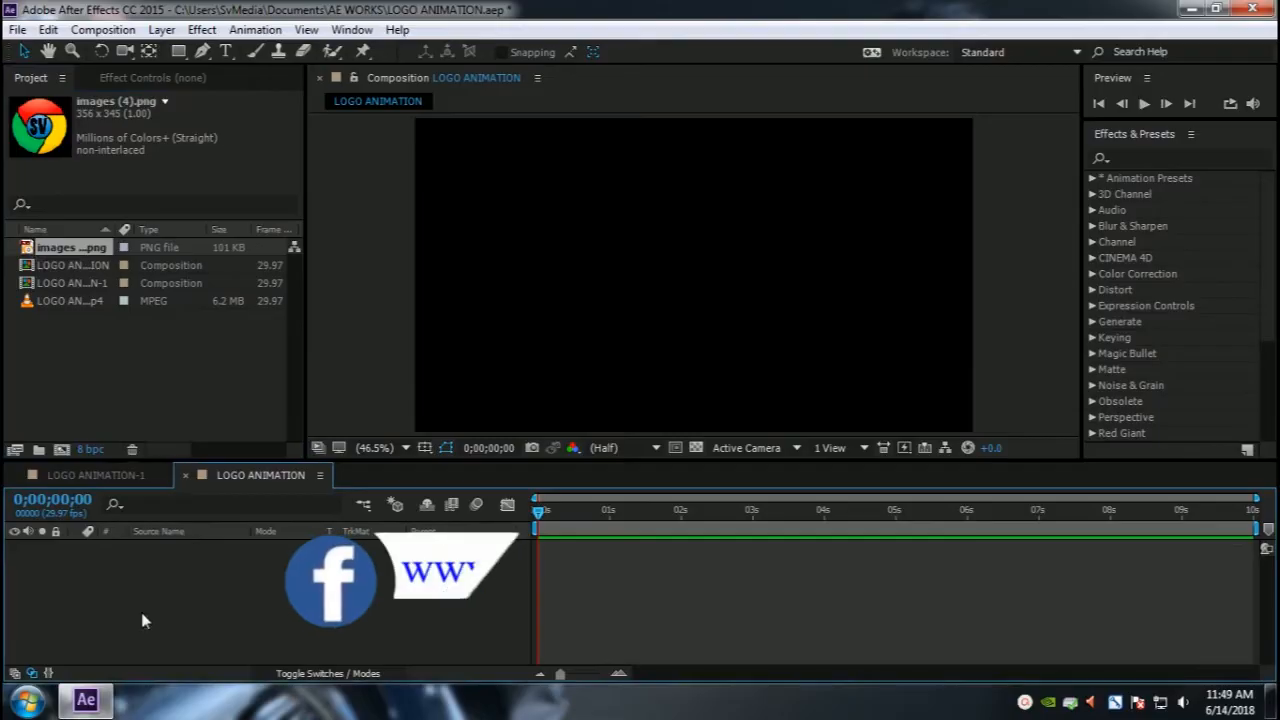
pyautogui.click(163, 30)
pyautogui.moveTo(363, 22)
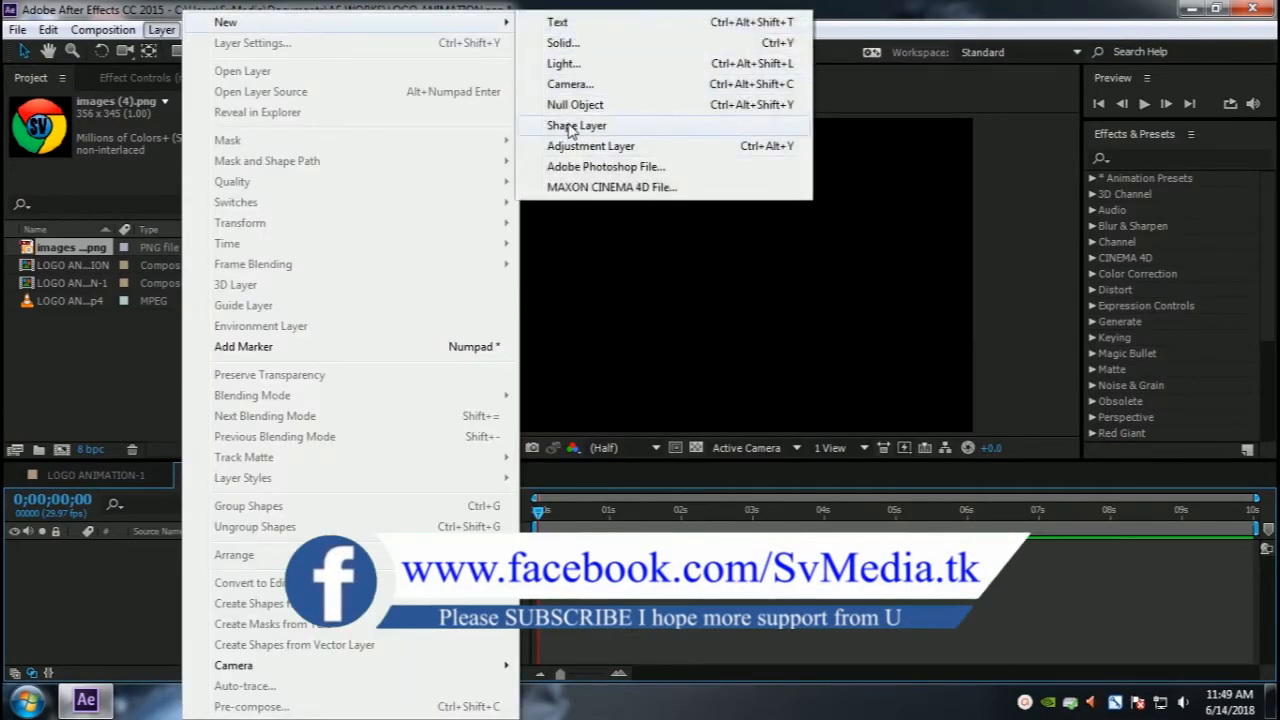
pyautogui.click(565, 44)
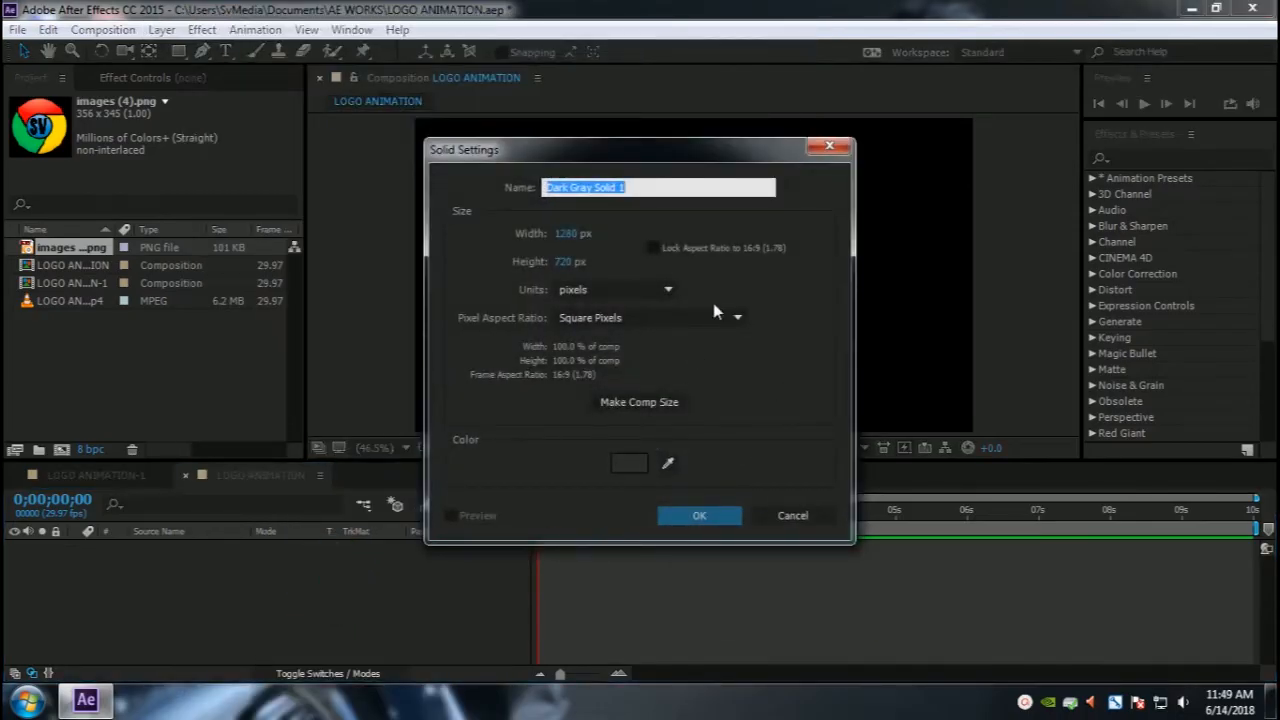
pyautogui.write('E3D')
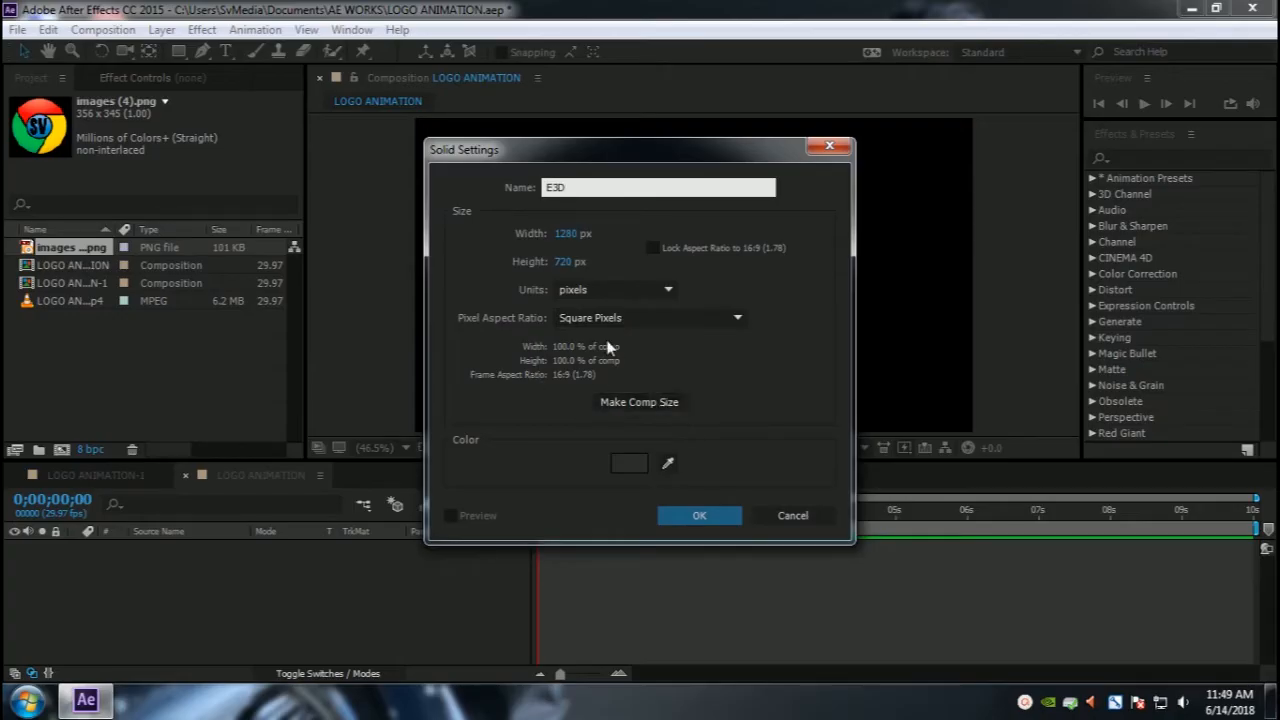
pyautogui.click(699, 515)
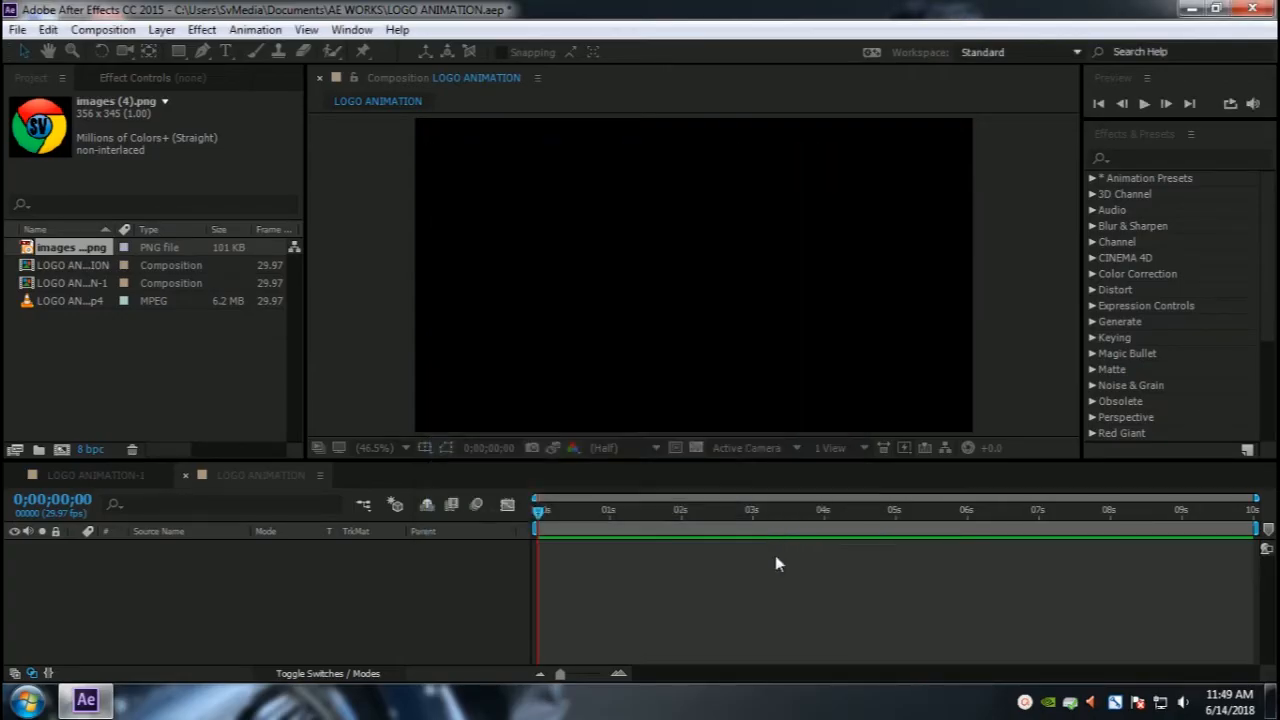
# Step: Add the images (4).png footage to the composition as a layer above the E3D solid
pyautogui.click(340, 630)
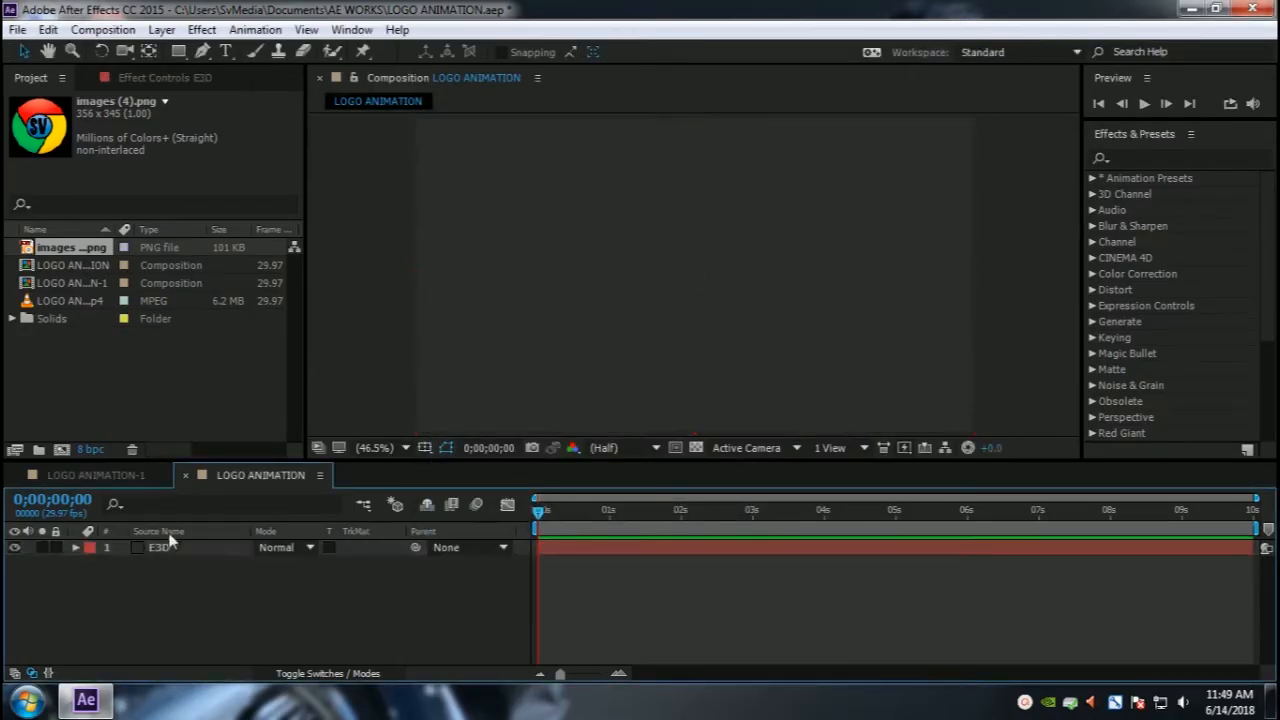
pyautogui.moveTo(58, 268); pyautogui.dragTo(148, 499)
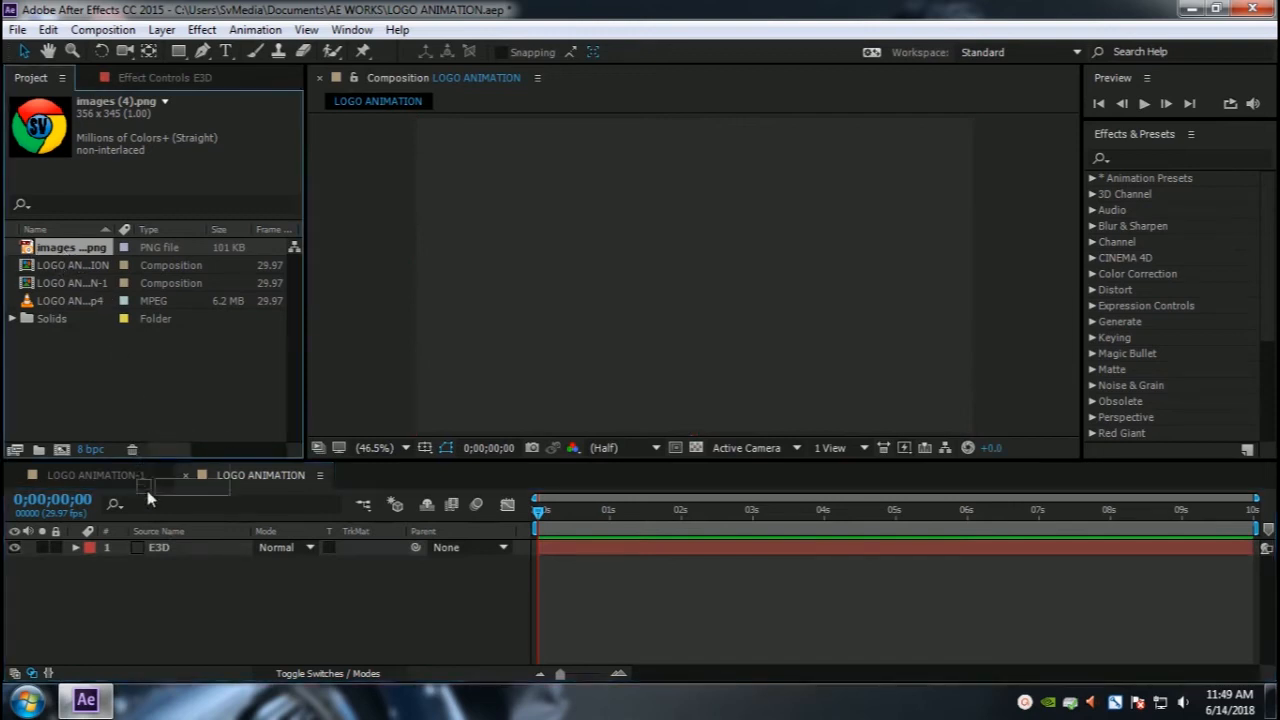
pyautogui.moveTo(165, 543); pyautogui.dragTo(111, 556)
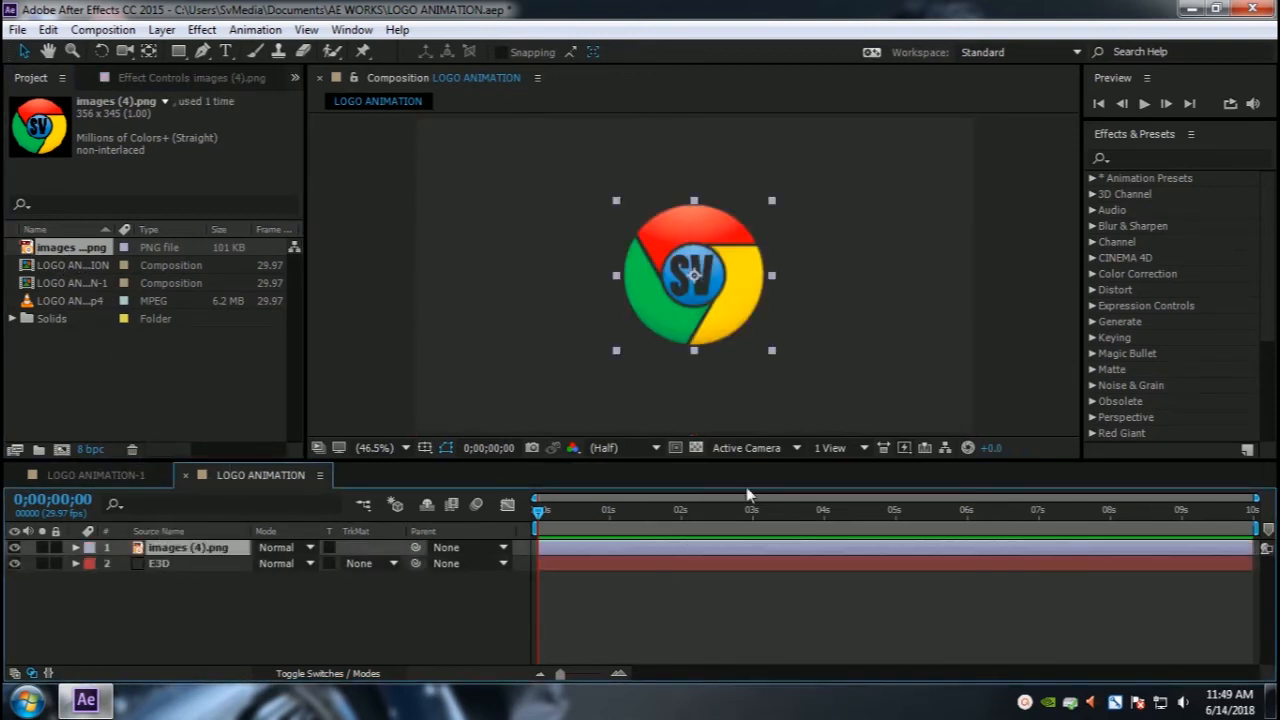
pyautogui.click(405, 580)
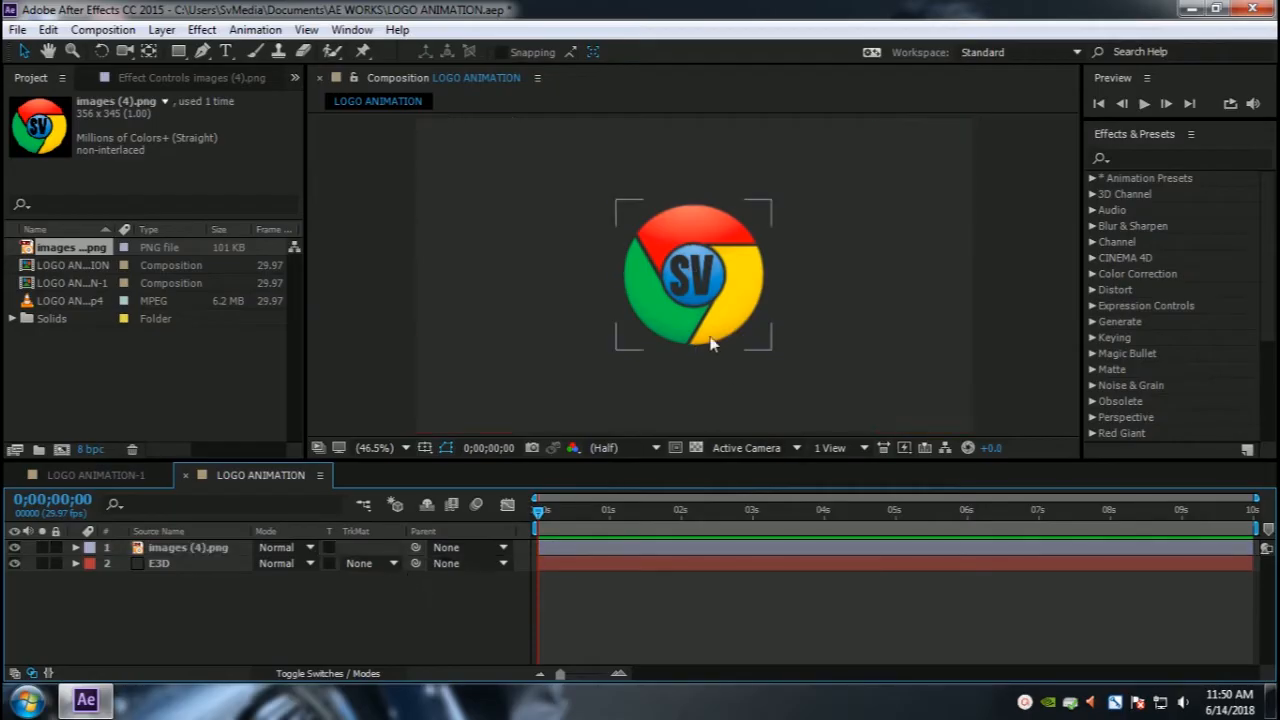
# Step: Auto-trace the images (4).png layer on its alpha channel for the current frame
pyautogui.click(722, 322)
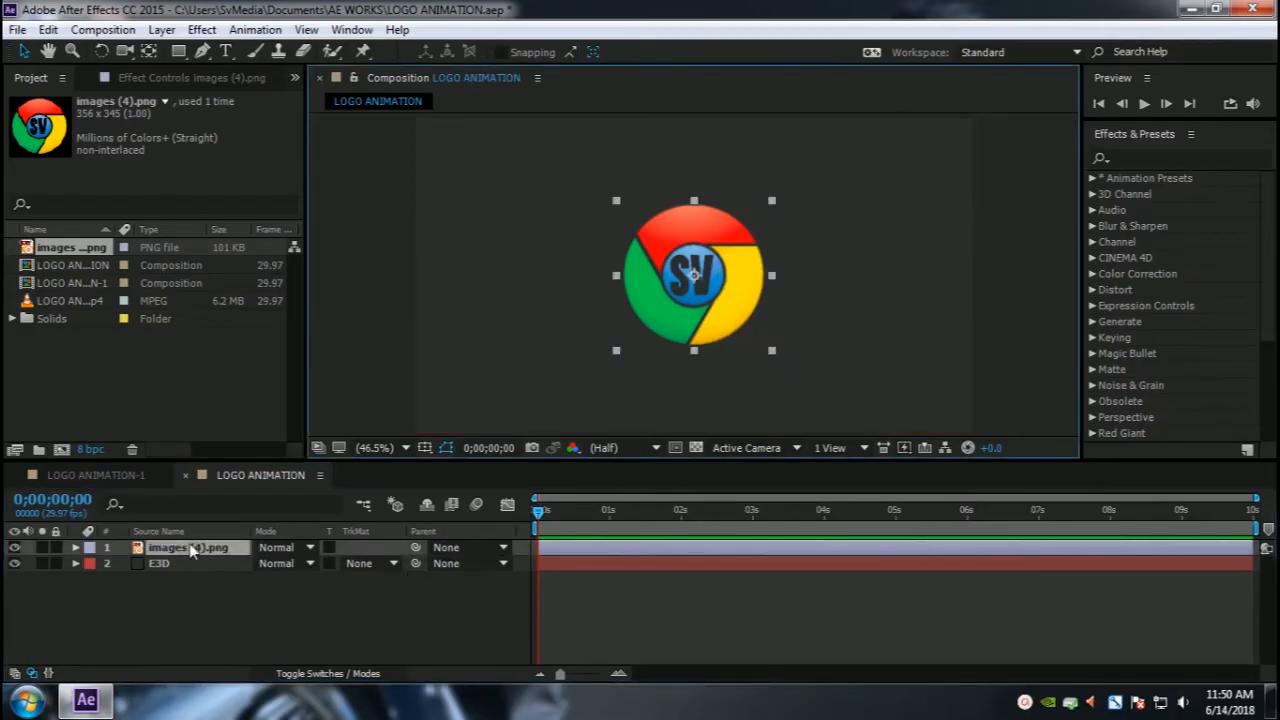
pyautogui.rightClick(193, 553)
pyautogui.click(128, 650)
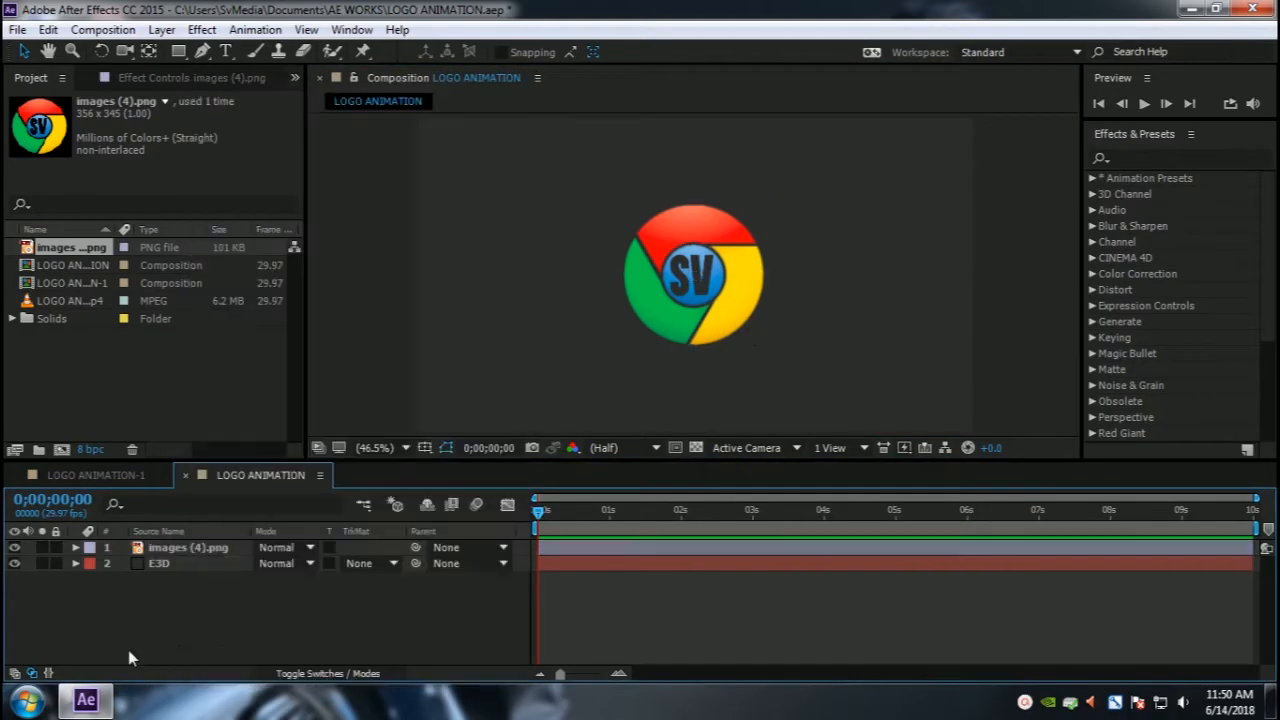
pyautogui.click(164, 30)
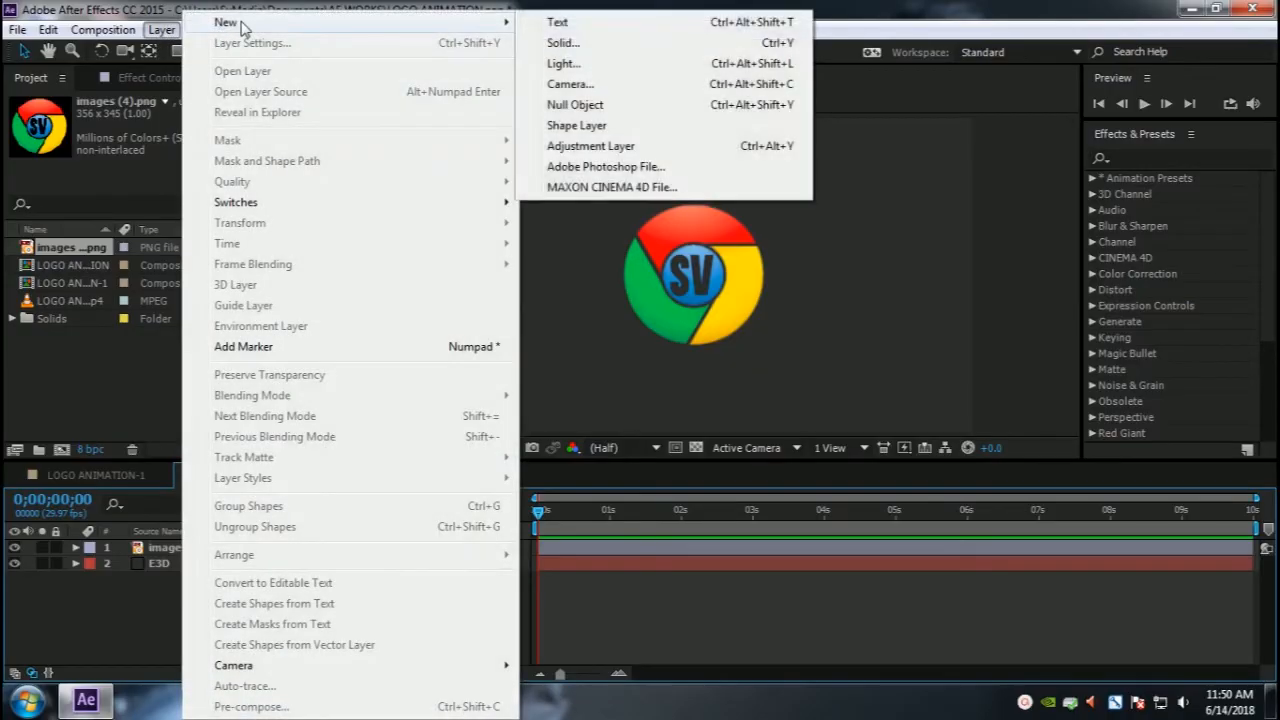
pyautogui.click(167, 551)
pyautogui.click(167, 551)
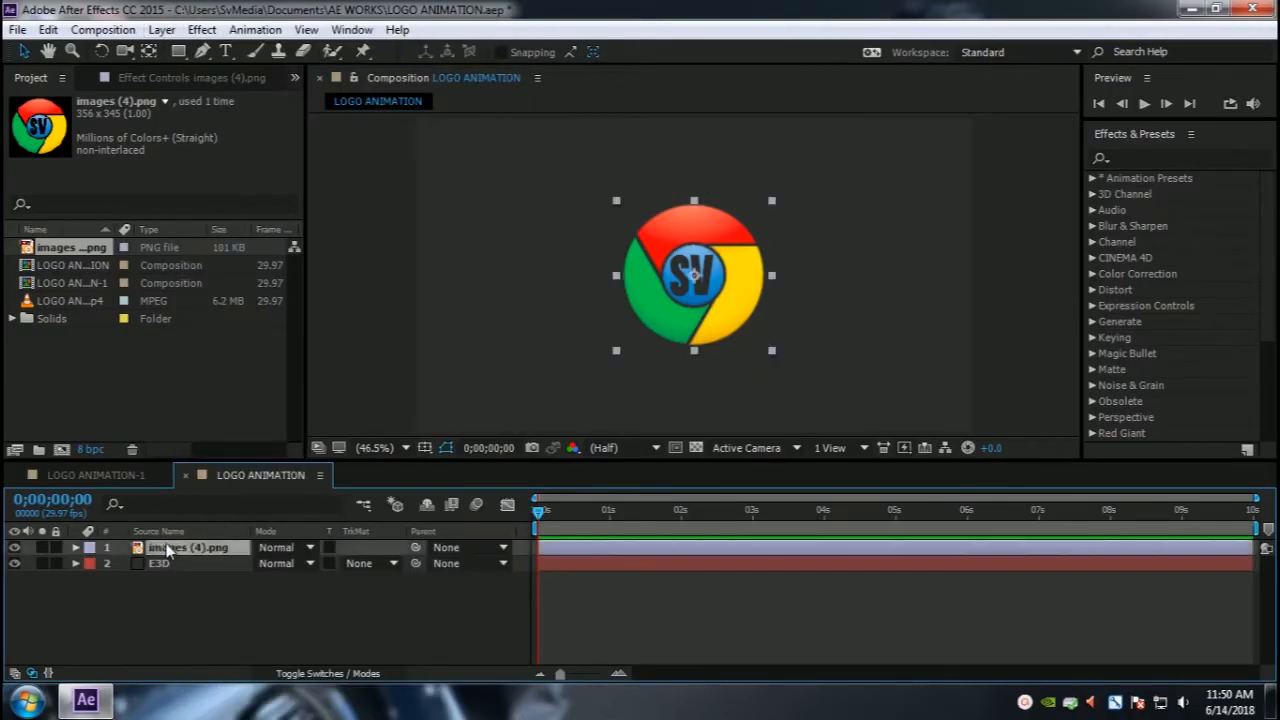
pyautogui.click(162, 30)
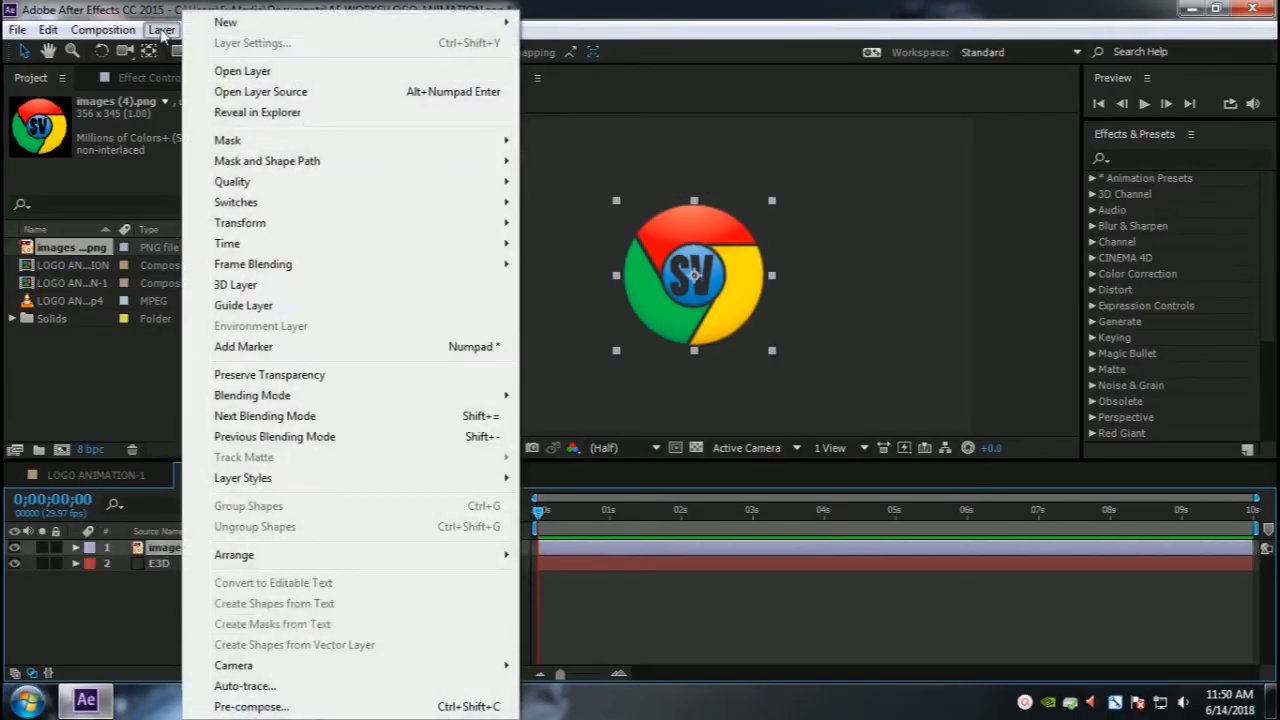
pyautogui.click(260, 688)
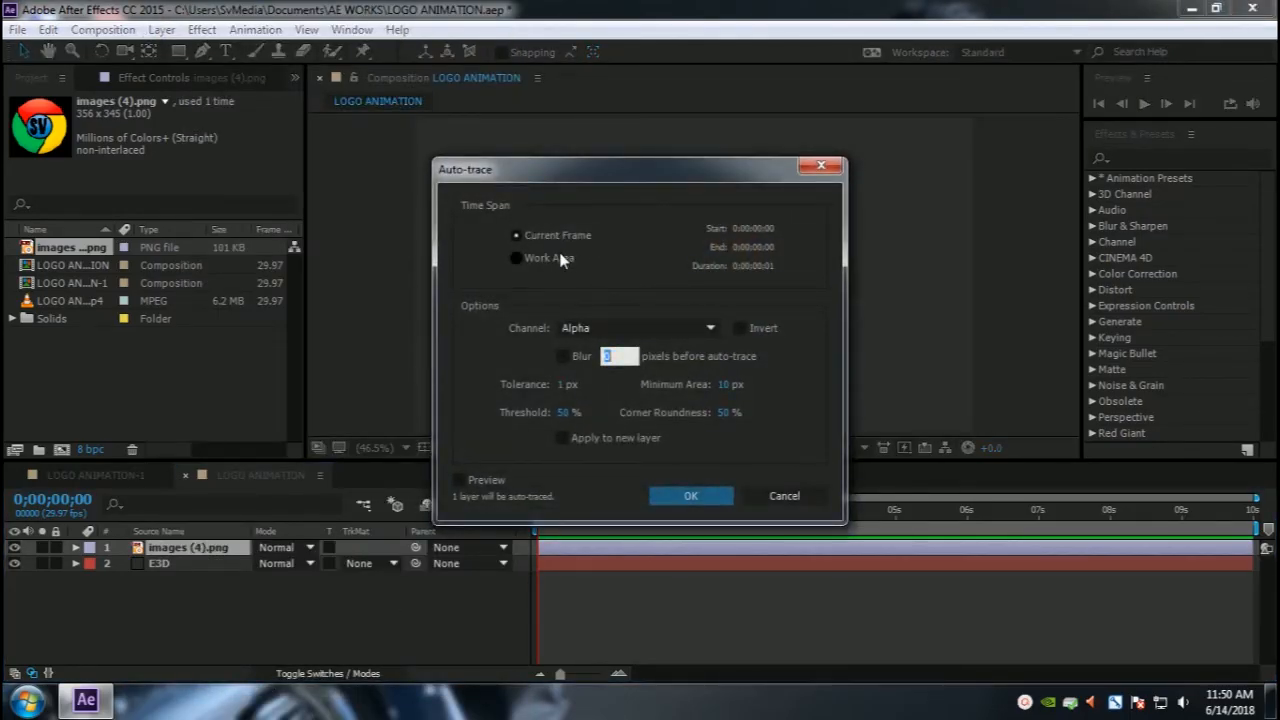
pyautogui.click(689, 495)
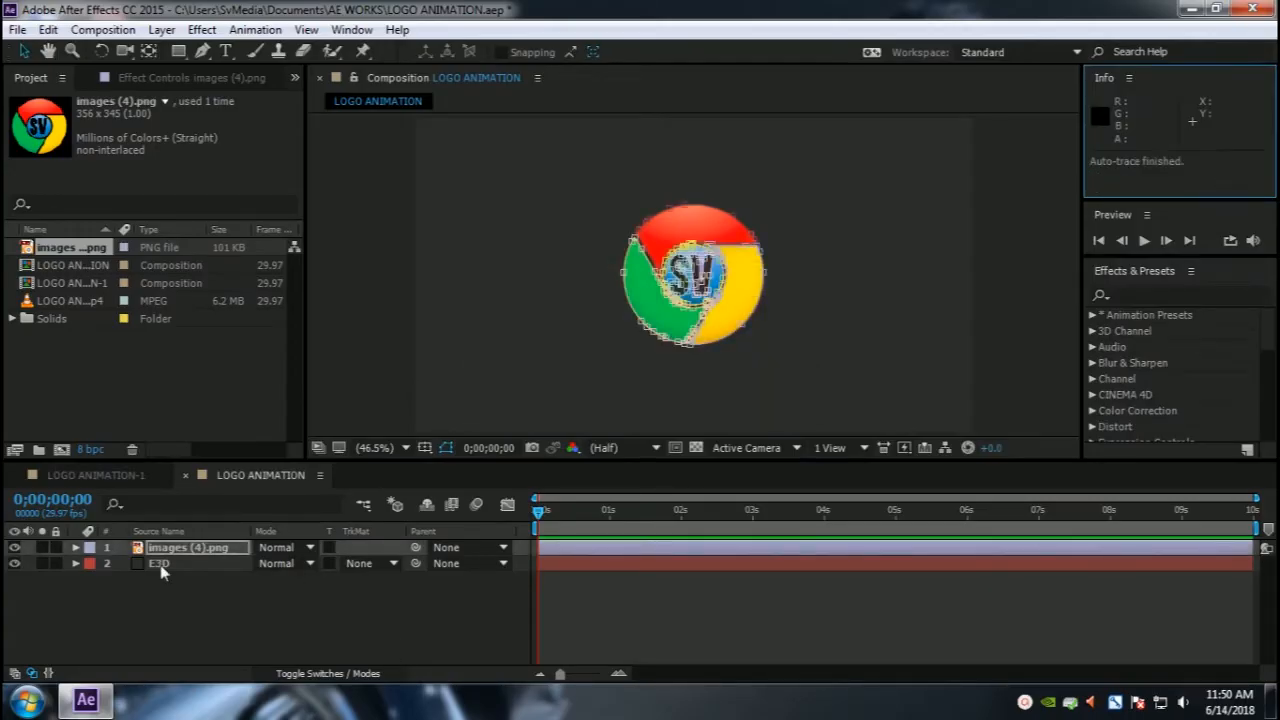
# Step: Hide the images (4).png layer so only its traced masks show in the composition
pyautogui.click(14, 548)
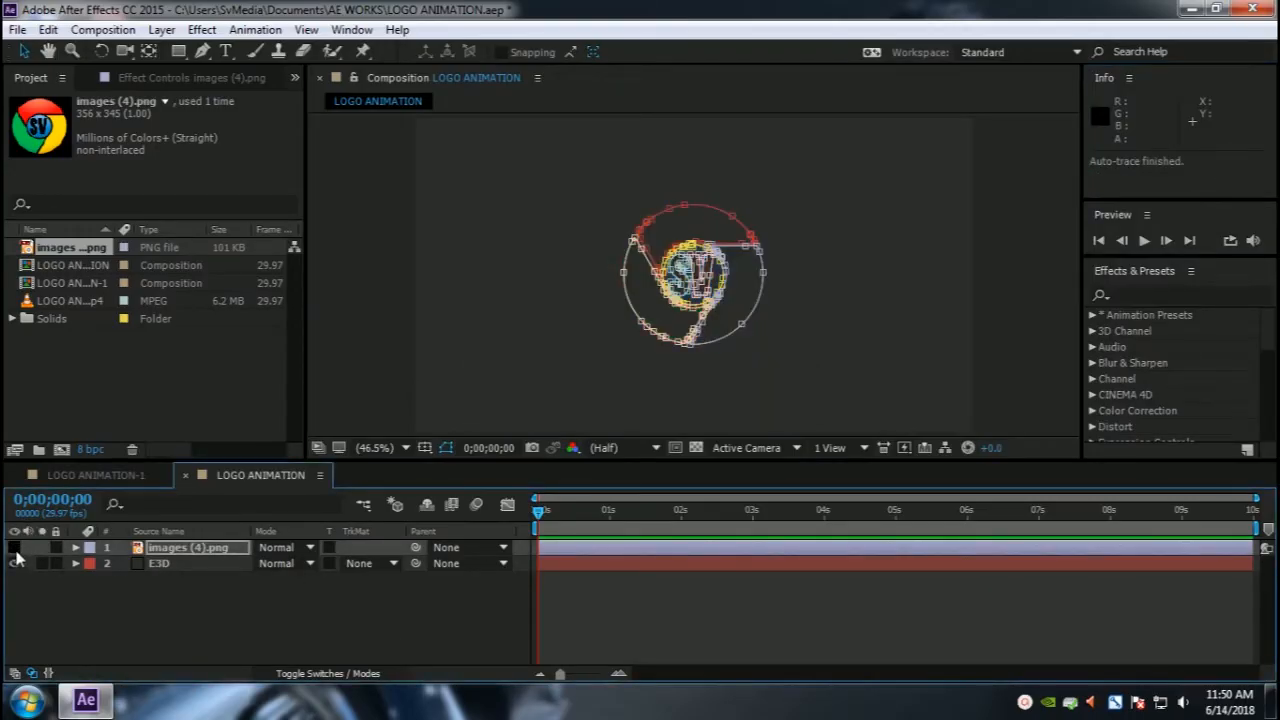
pyautogui.click(399, 447)
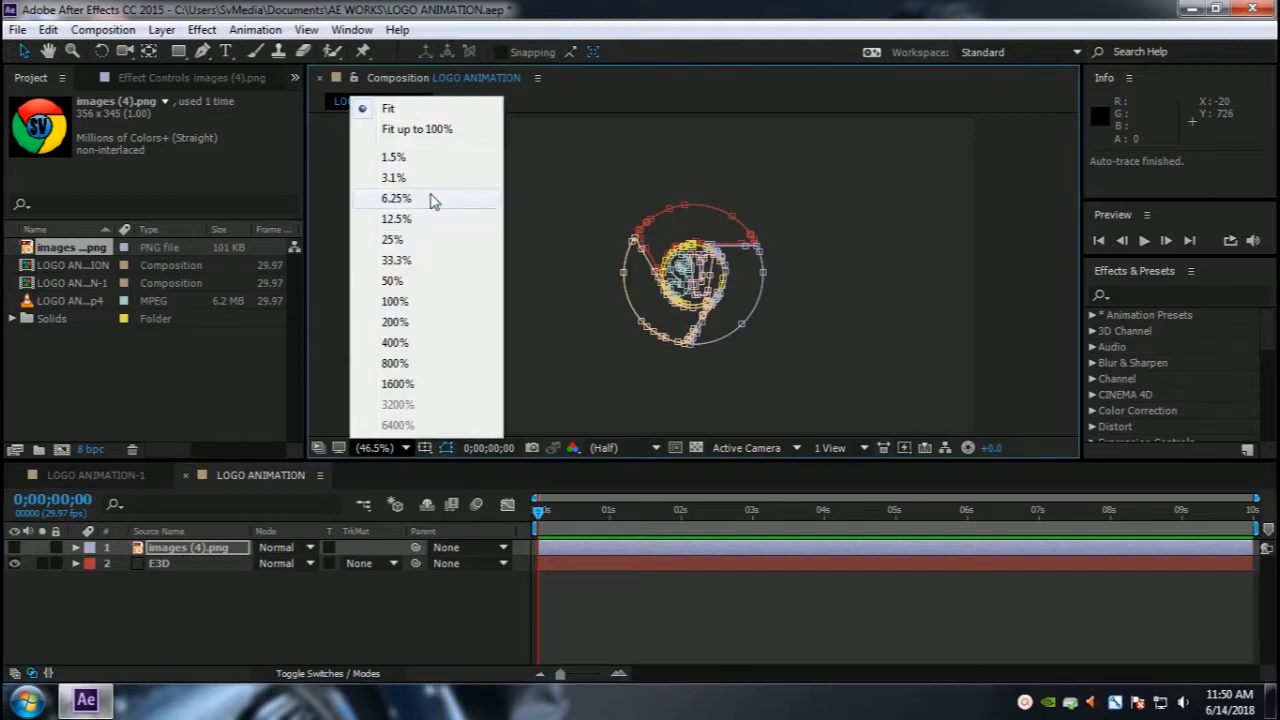
pyautogui.click(395, 281)
pyautogui.scroll(2, 807, 278)
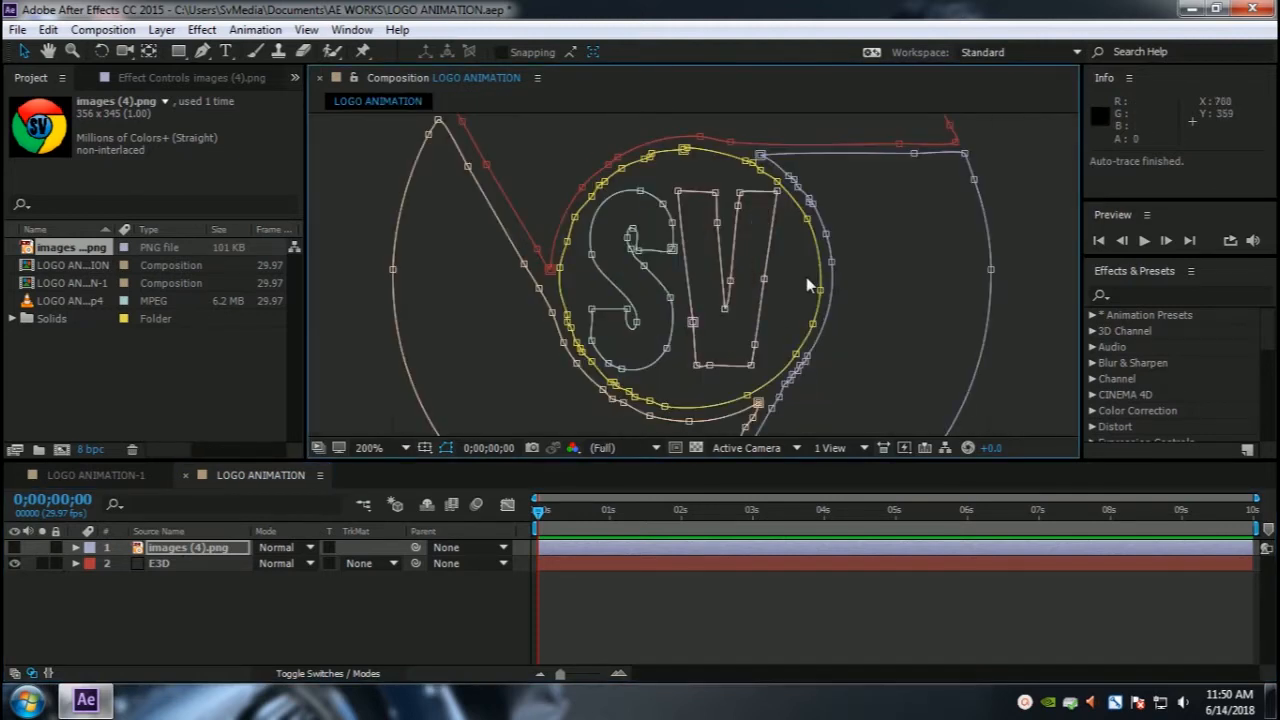
pyautogui.scroll(-1, 807, 278)
pyautogui.scroll(1, 811, 281)
pyautogui.scroll(-1, 811, 287)
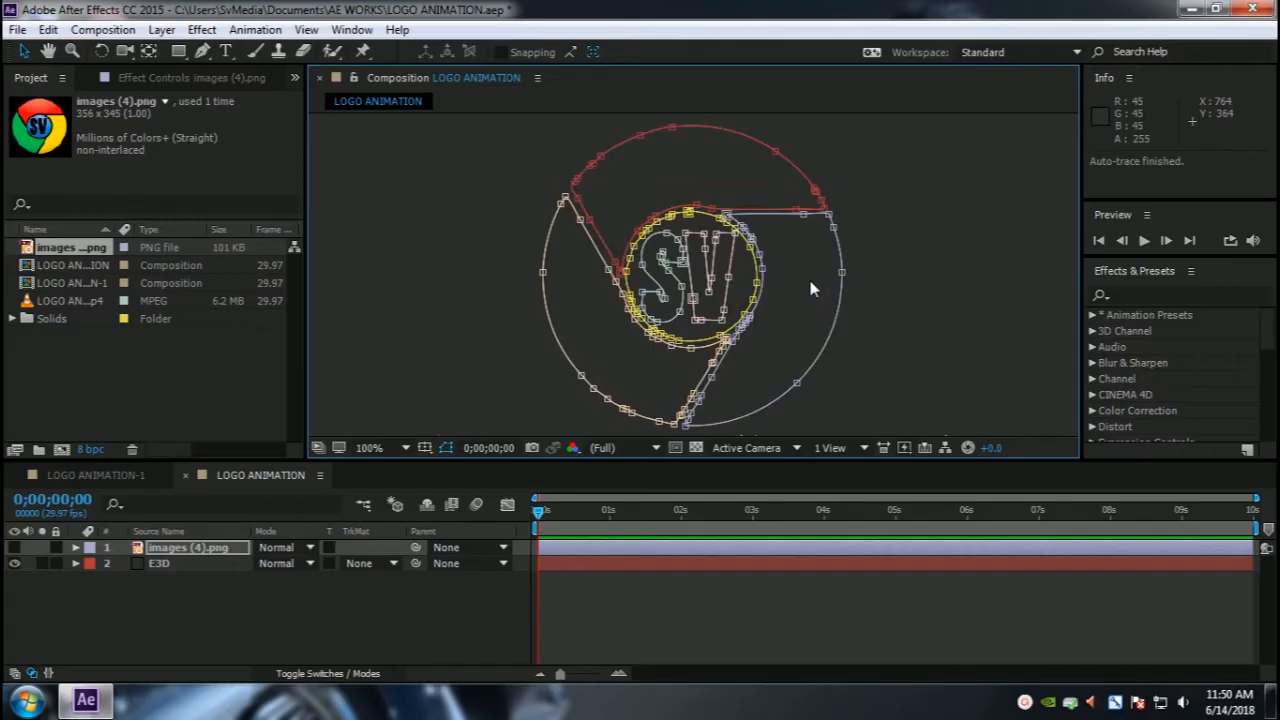
# Step: Move the images (4).png layer below the E3D solid and select the E3D layer
pyautogui.click(291, 603)
pyautogui.click(180, 548)
pyautogui.moveTo(163, 553); pyautogui.dragTo(209, 621)
pyautogui.click(209, 621)
pyautogui.click(184, 547)
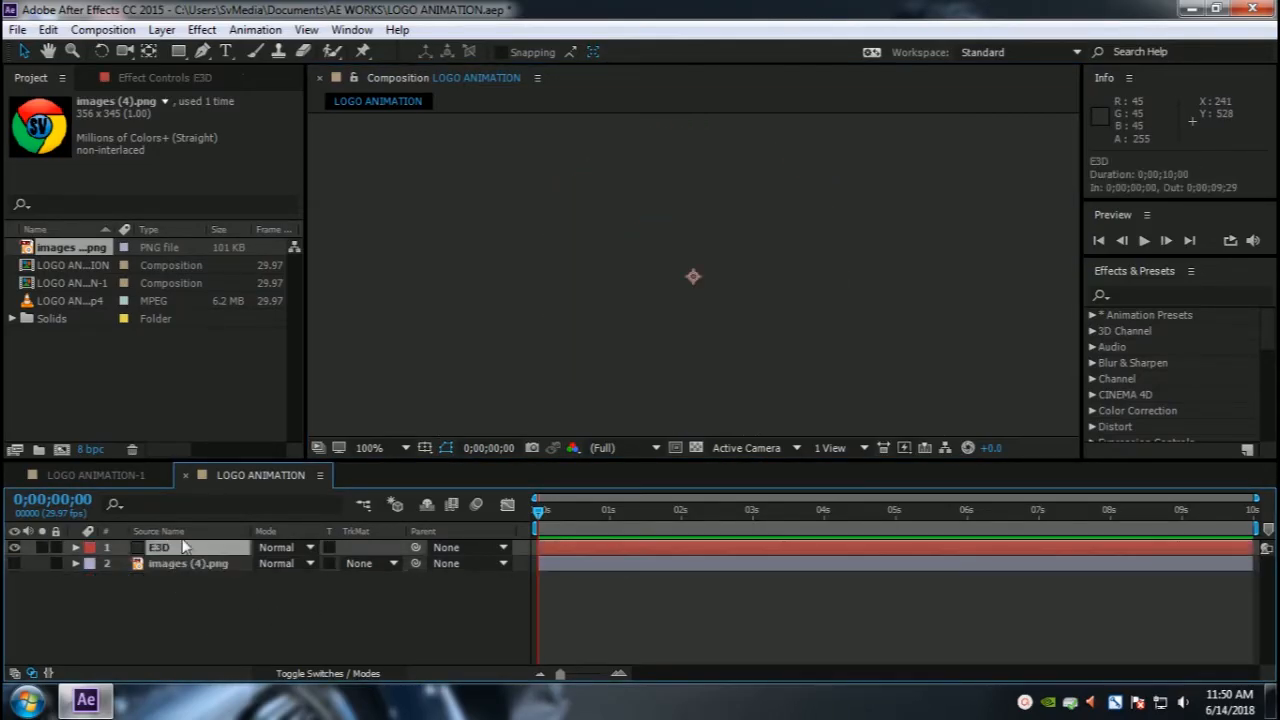
# Step: Apply the Video Copilot Element effect to the E3D solid layer
pyautogui.click(201, 30)
pyautogui.moveTo(294, 638)
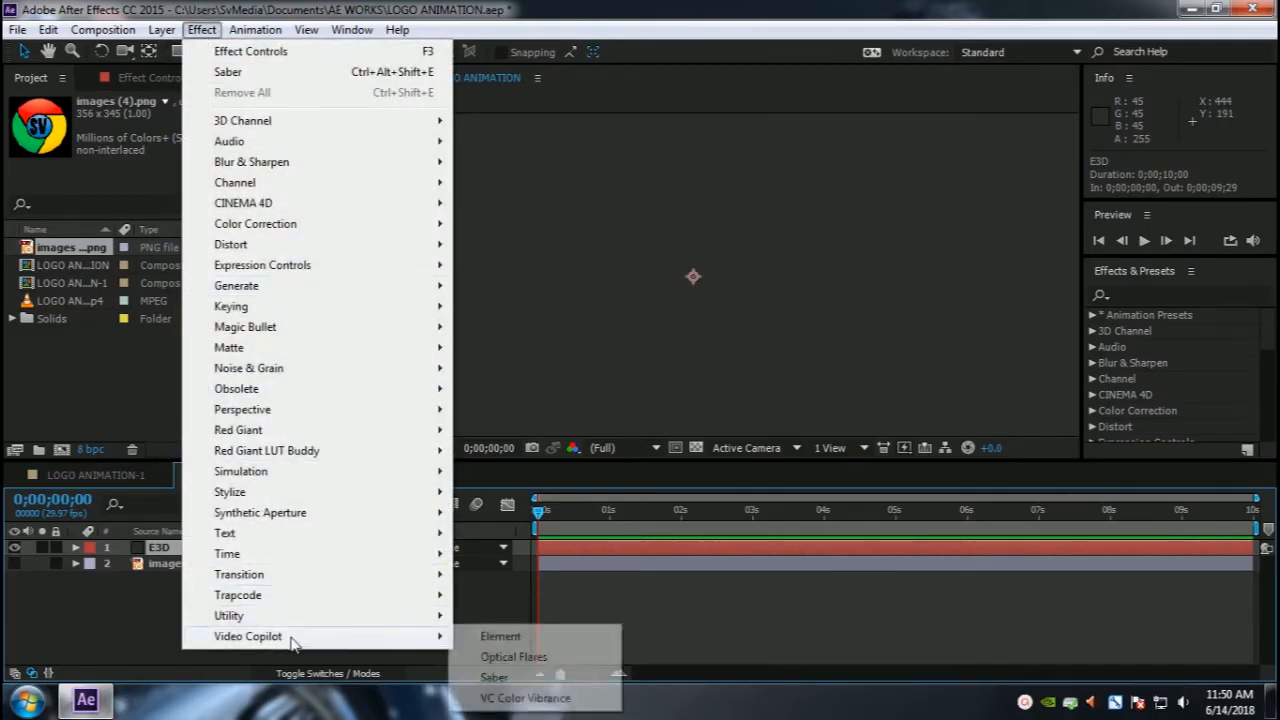
pyautogui.click(501, 637)
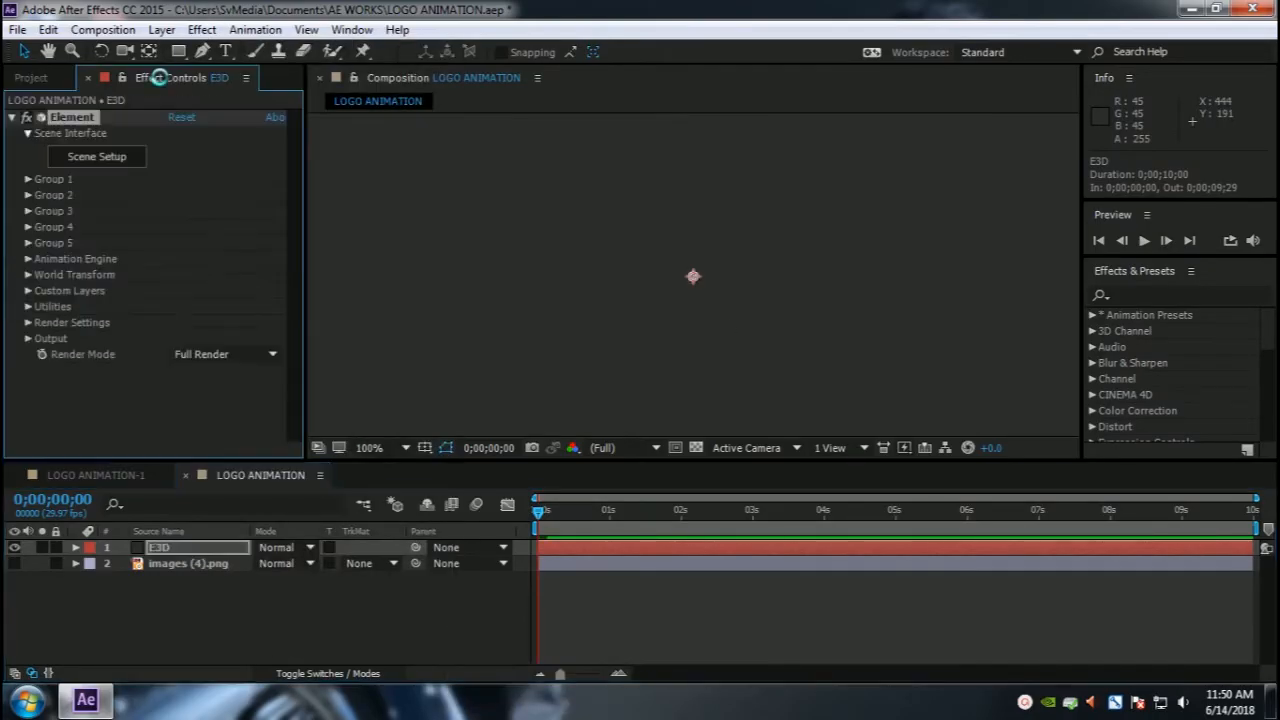
pyautogui.click(372, 447)
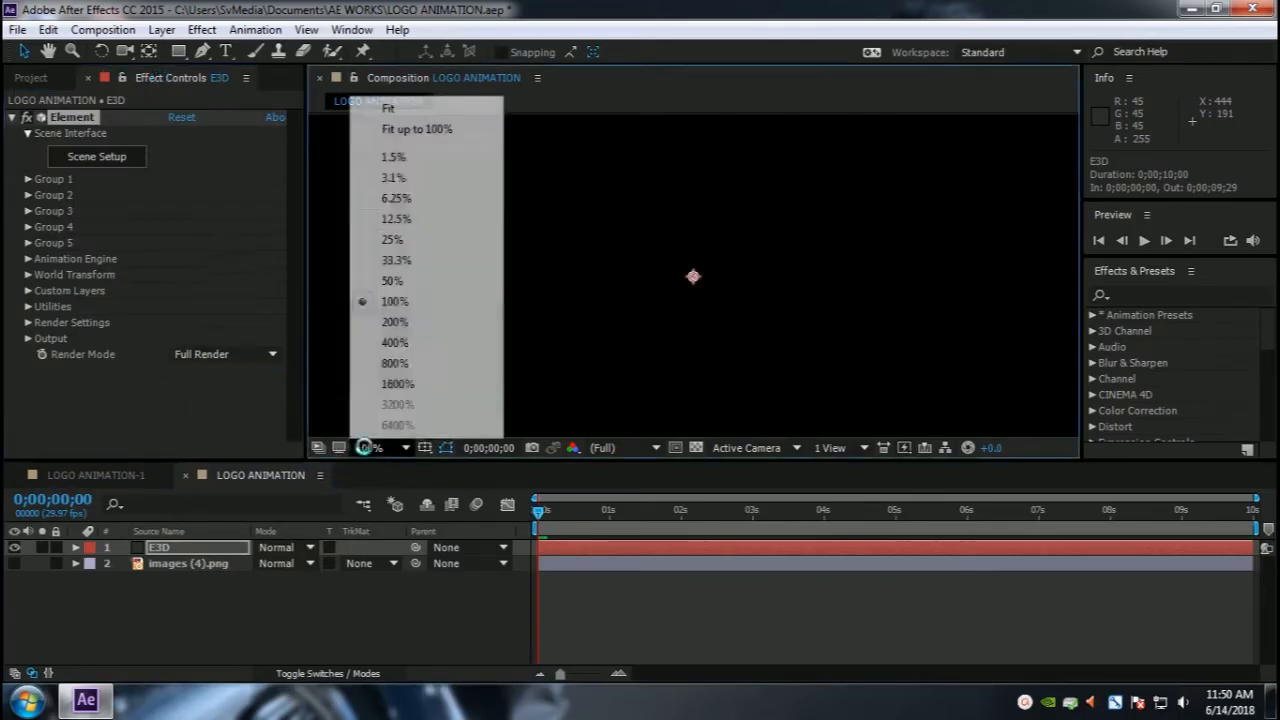
pyautogui.click(391, 106)
# Step: Expand Custom Layers and Custom Text and Masks in the Element effect settings
pyautogui.click(28, 290)
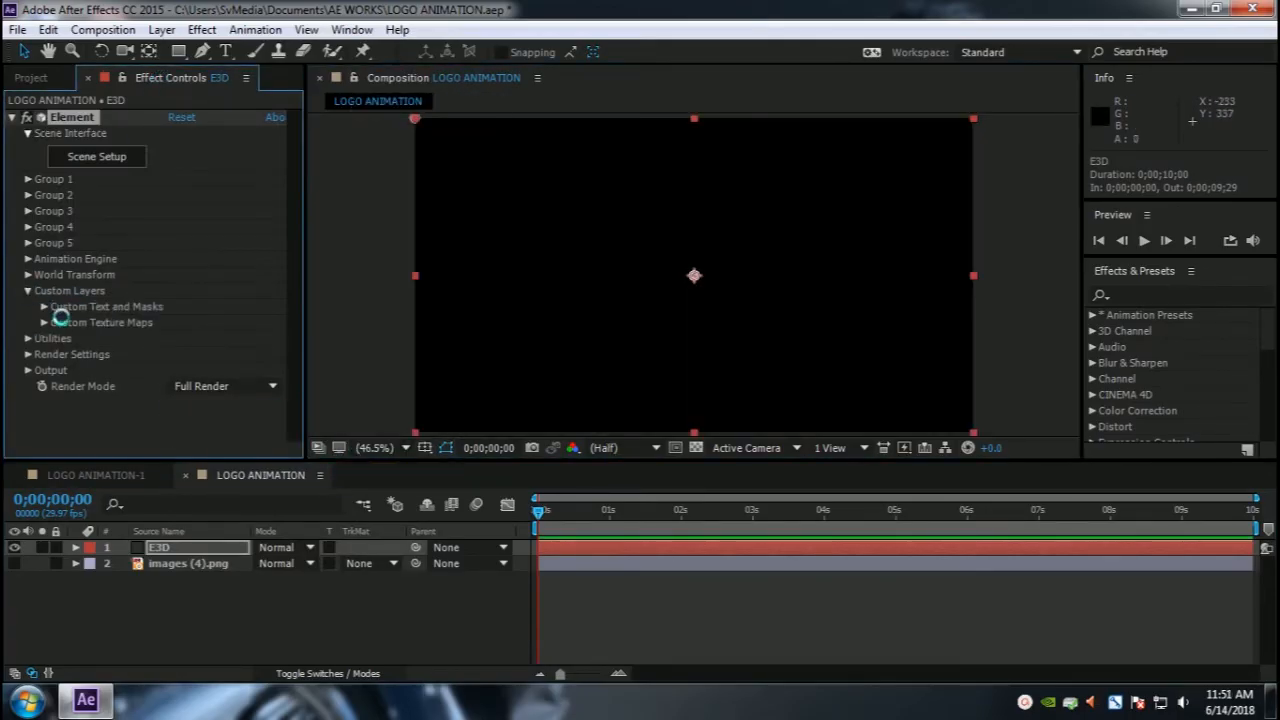
pyautogui.click(42, 306)
pyautogui.scroll(-2, 34, 297)
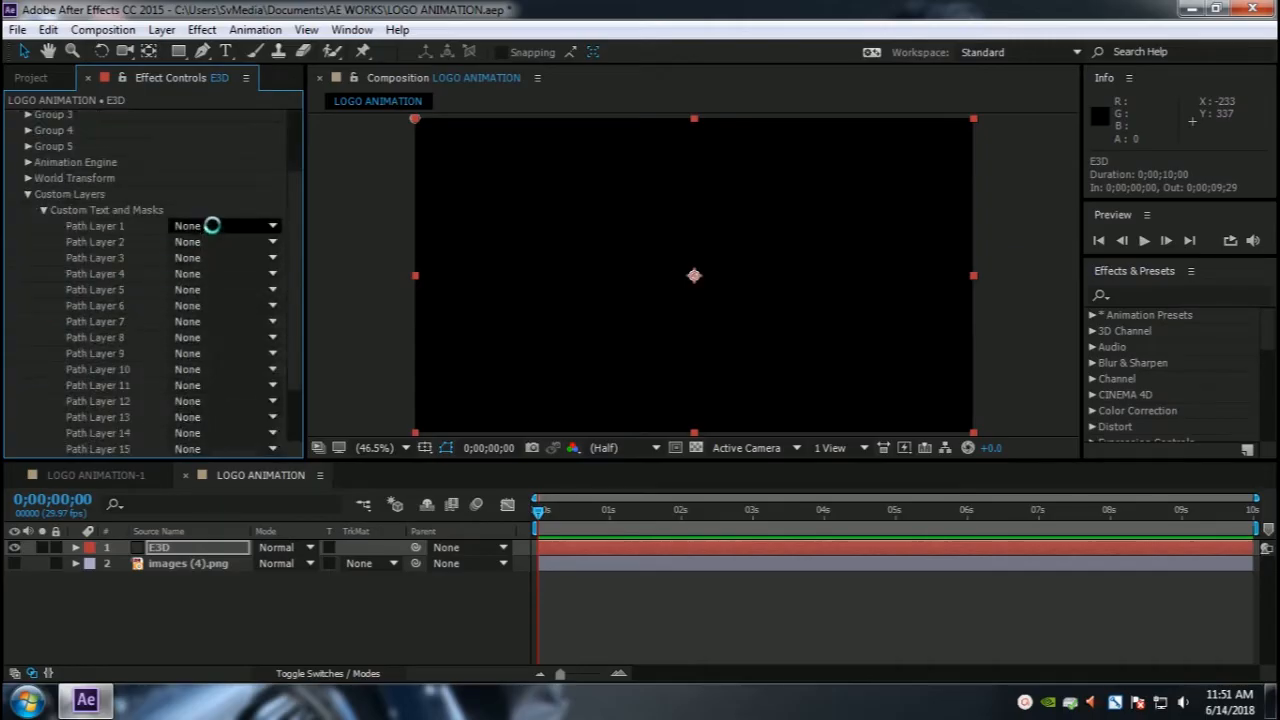
pyautogui.click(212, 225)
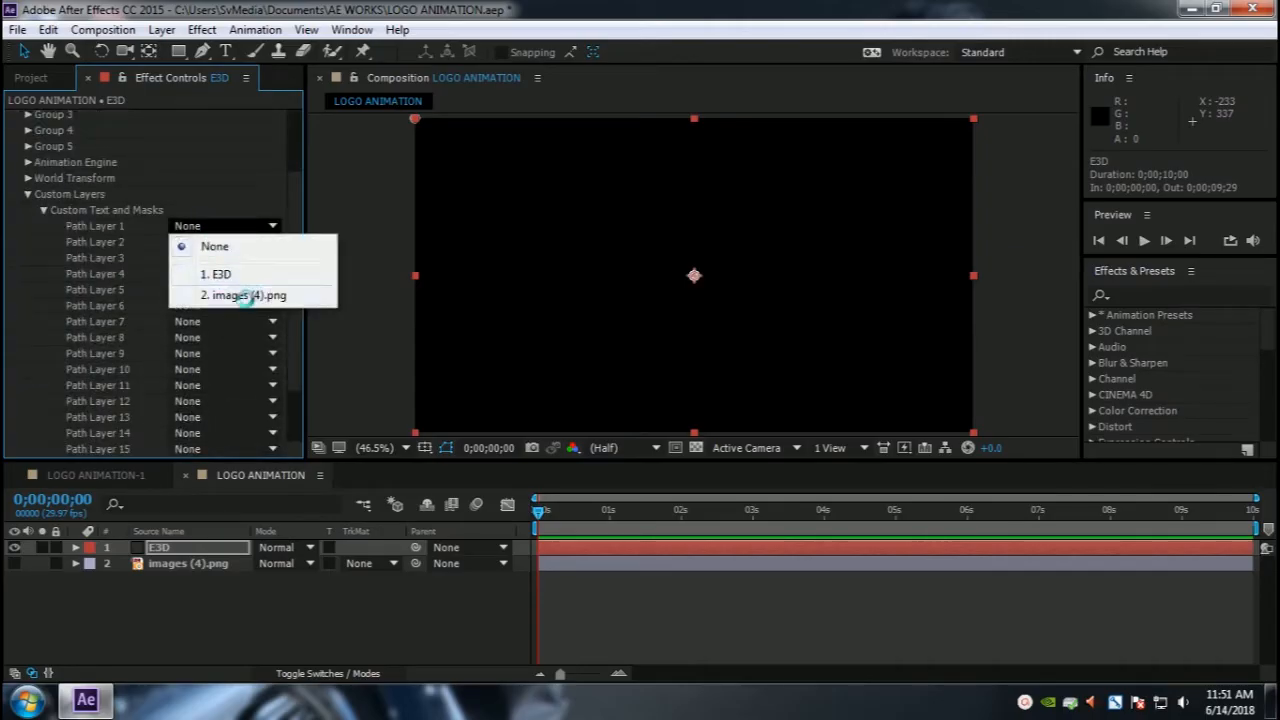
# Step: Rename the images (4).png layer as LOGO
pyautogui.click(160, 563)
pyautogui.rightClick(161, 565)
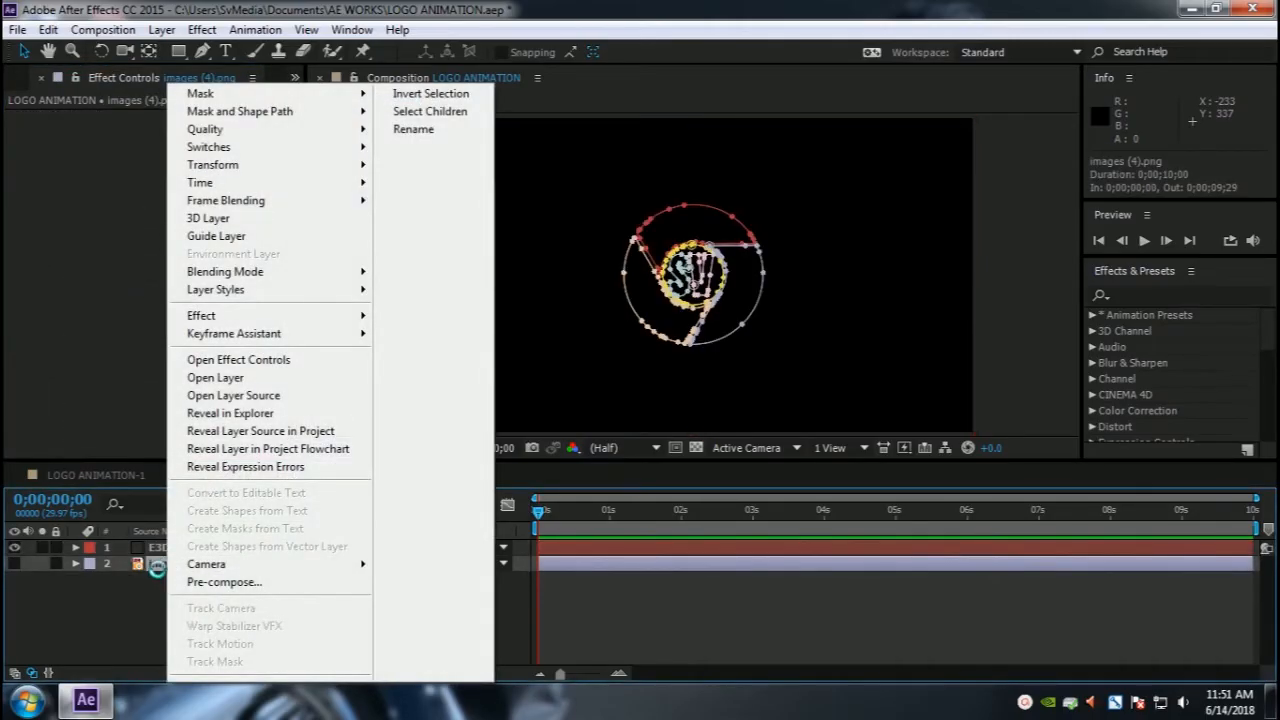
pyautogui.click(413, 129)
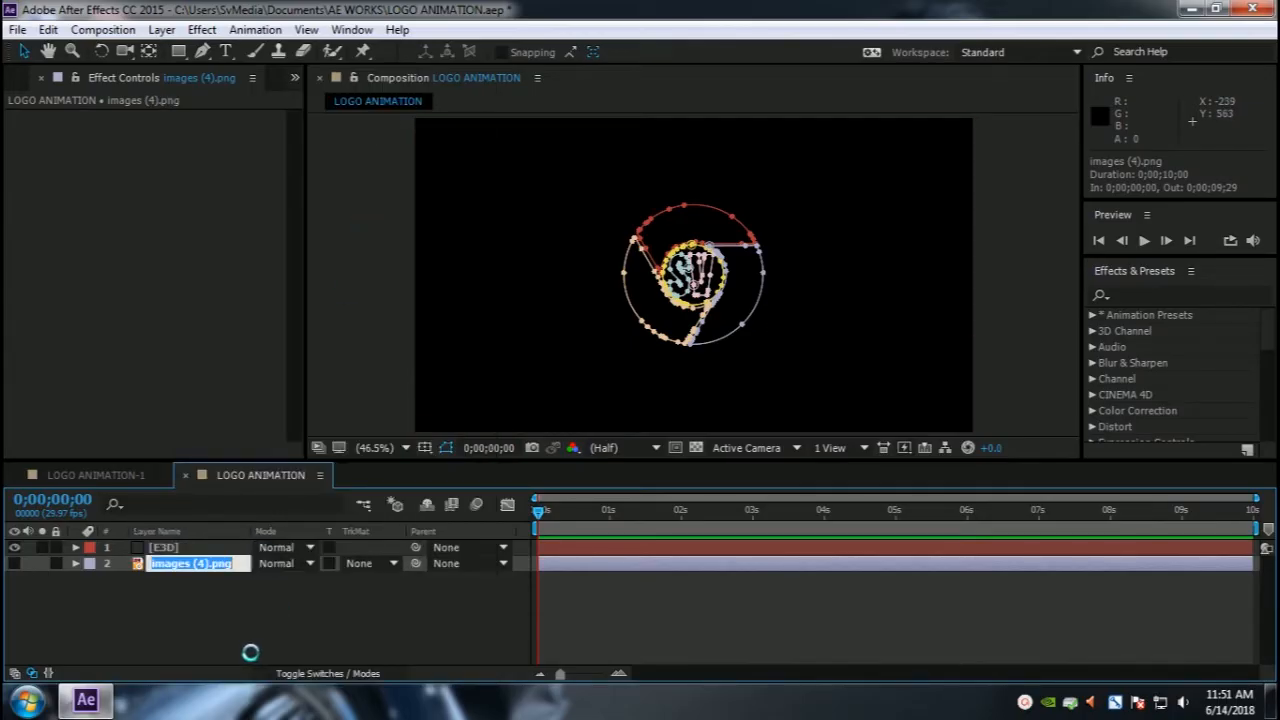
pyautogui.write('LOGO')
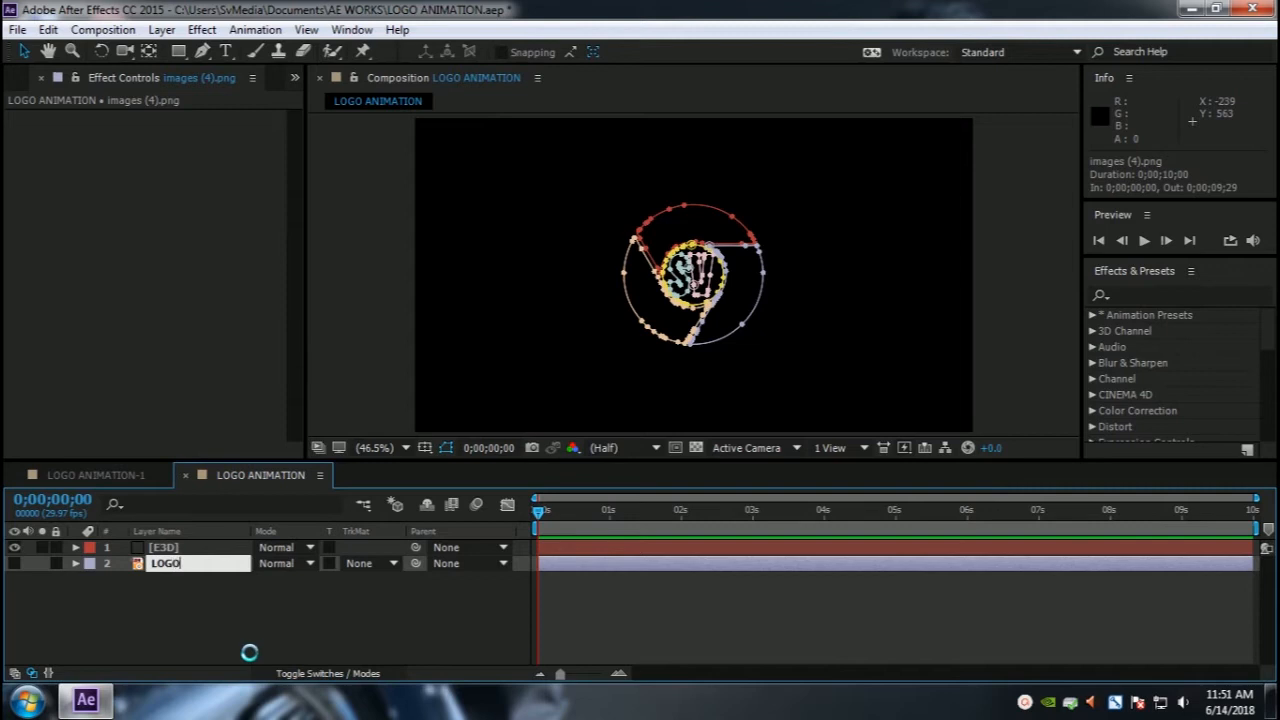
pyautogui.press('Return')
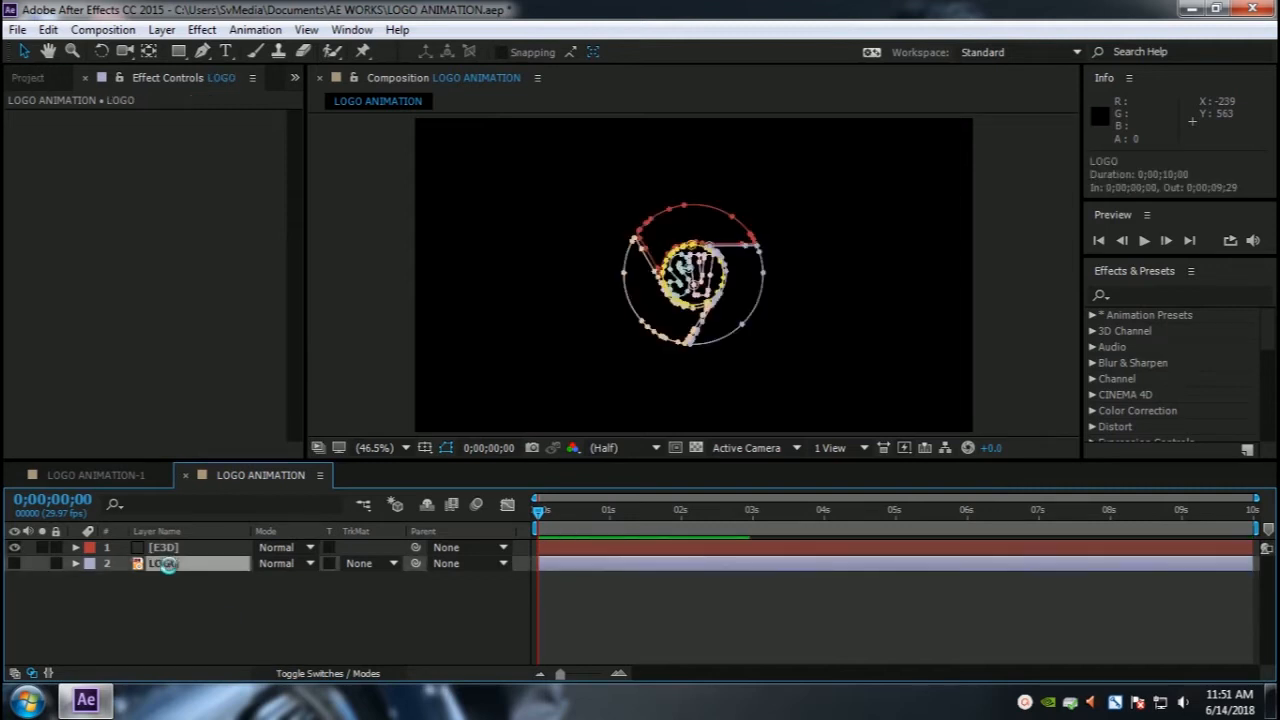
# Step: Set Element's Path Layer 1 on the E3D layer to the LOGO layer
pyautogui.click(163, 548)
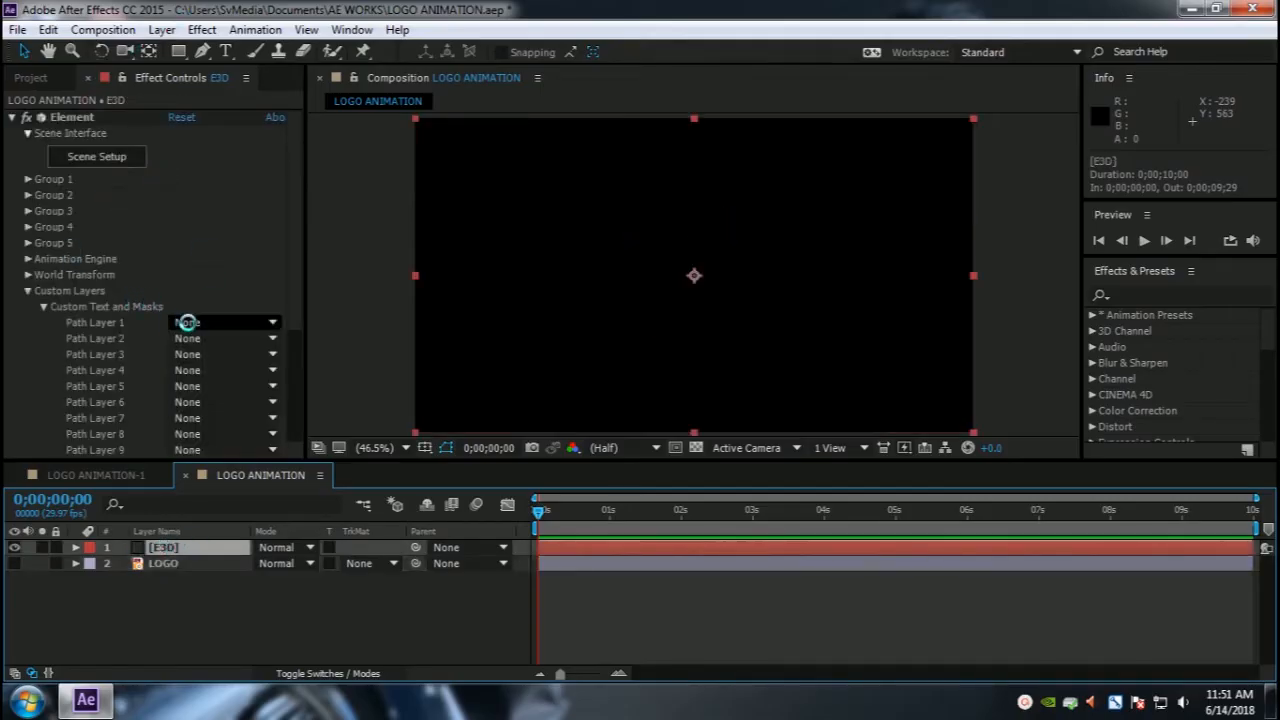
pyautogui.click(189, 322)
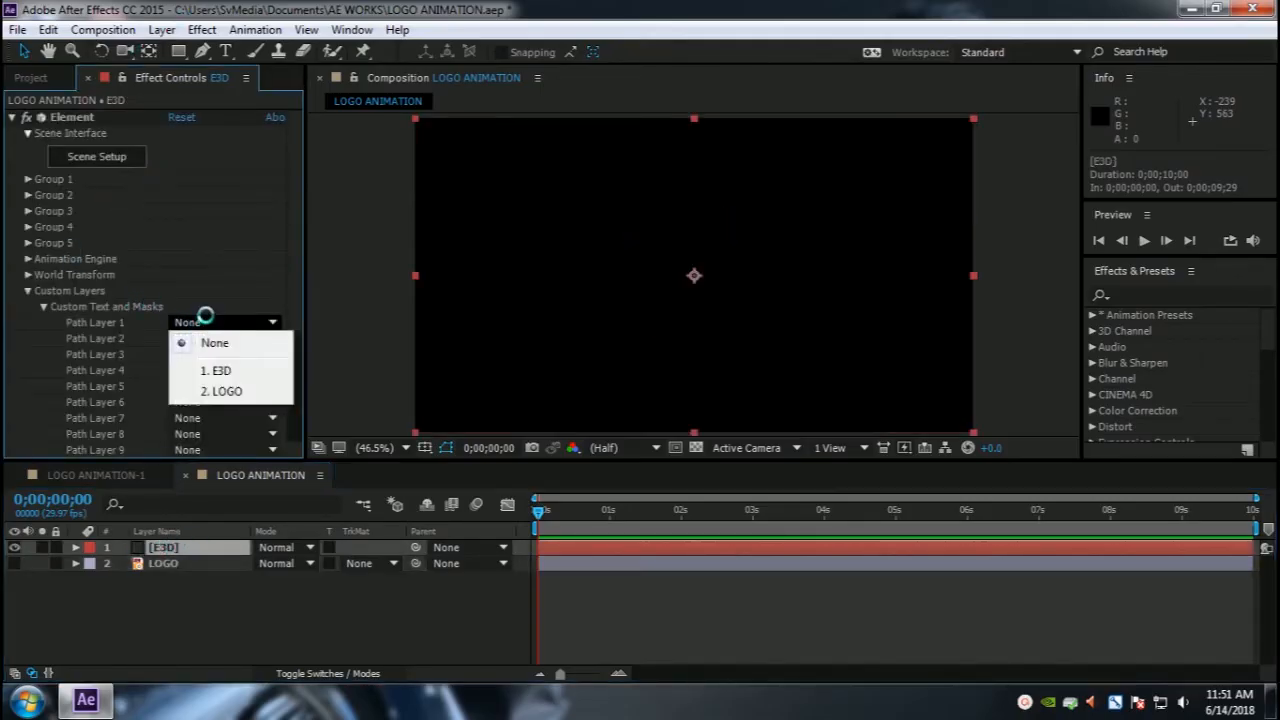
pyautogui.click(218, 391)
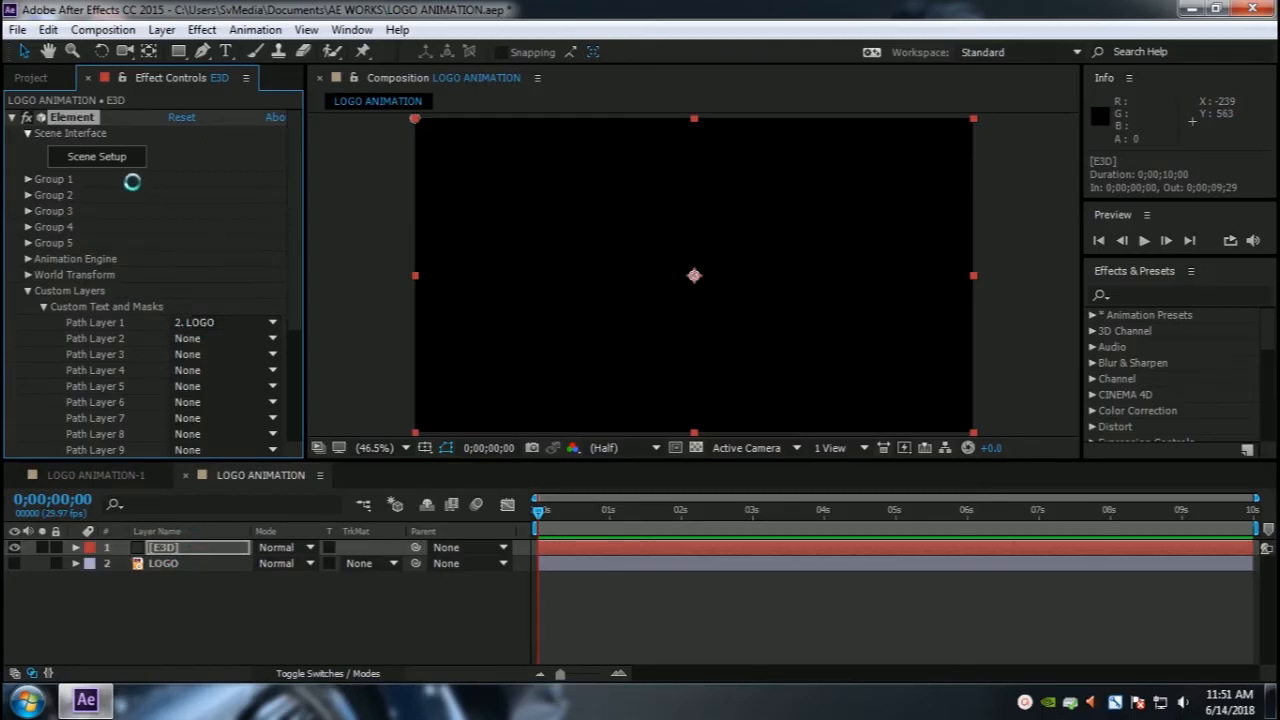
# Step: Open Element's Scene Setup and extrude the custom path into a 3D model
pyautogui.click(104, 157)
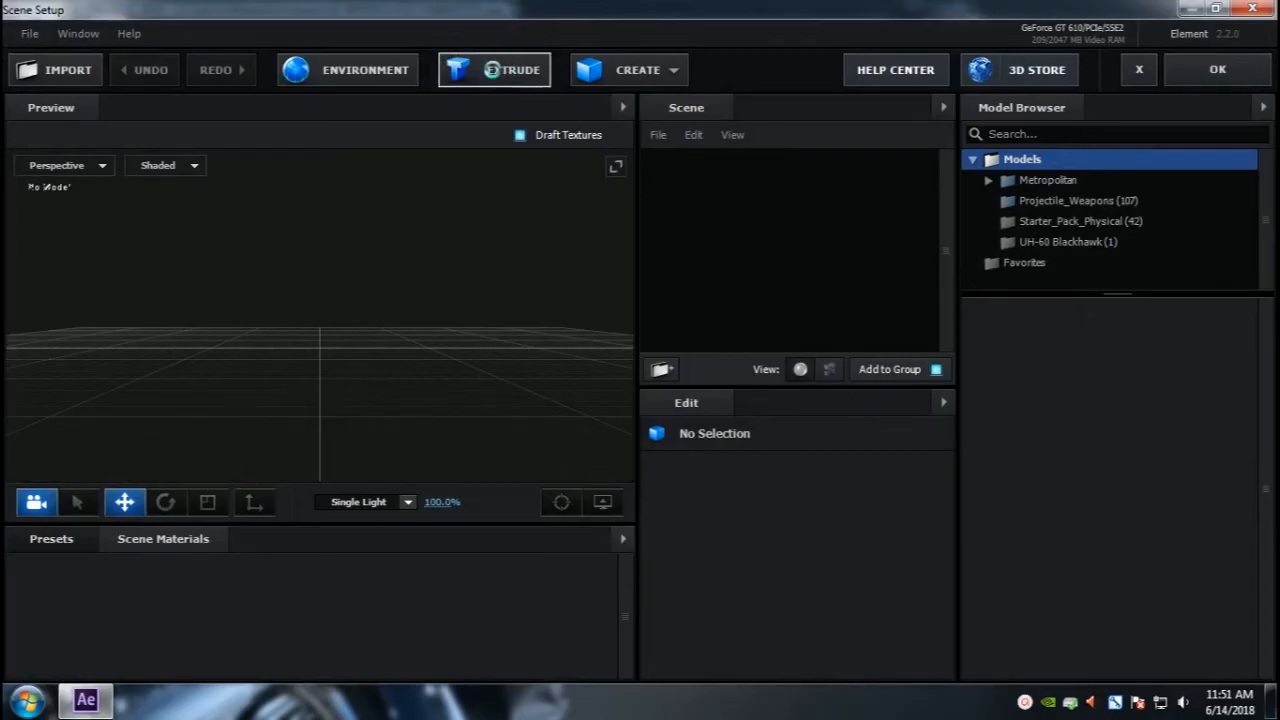
pyautogui.click(492, 70)
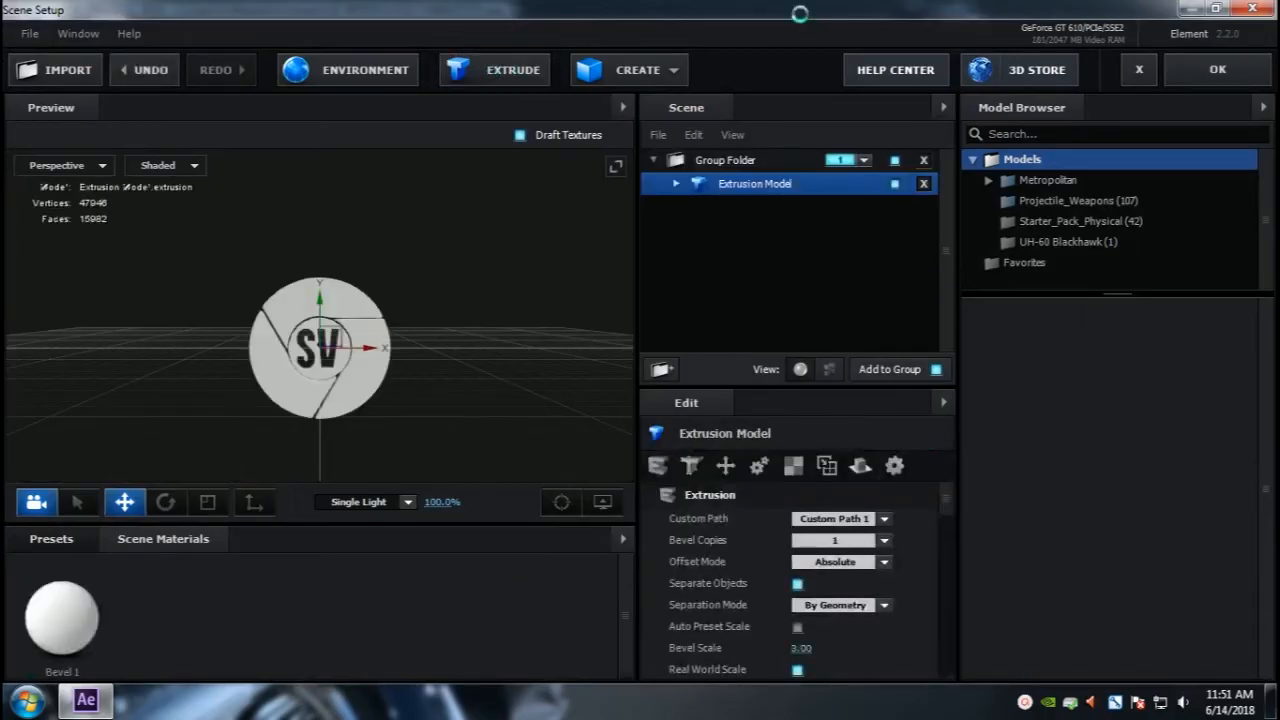
# Step: Turn off the preview grid and set the extrusion model's Bevel Copies to 3
pyautogui.scroll(5, 294, 395)
pyautogui.moveTo(292, 405); pyautogui.dragTo(400, 420)
pyautogui.click(564, 502)
pyautogui.scroll(3, 228, 393)
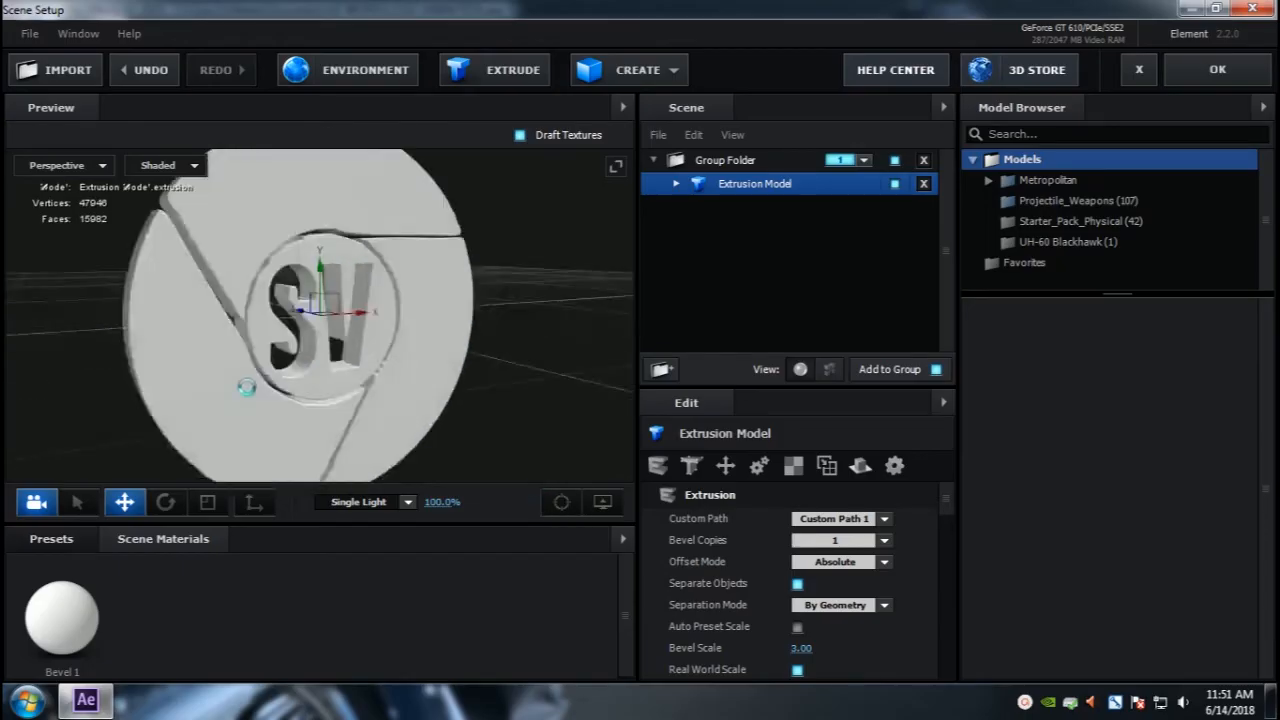
pyautogui.moveTo(228, 393); pyautogui.dragTo(309, 466)
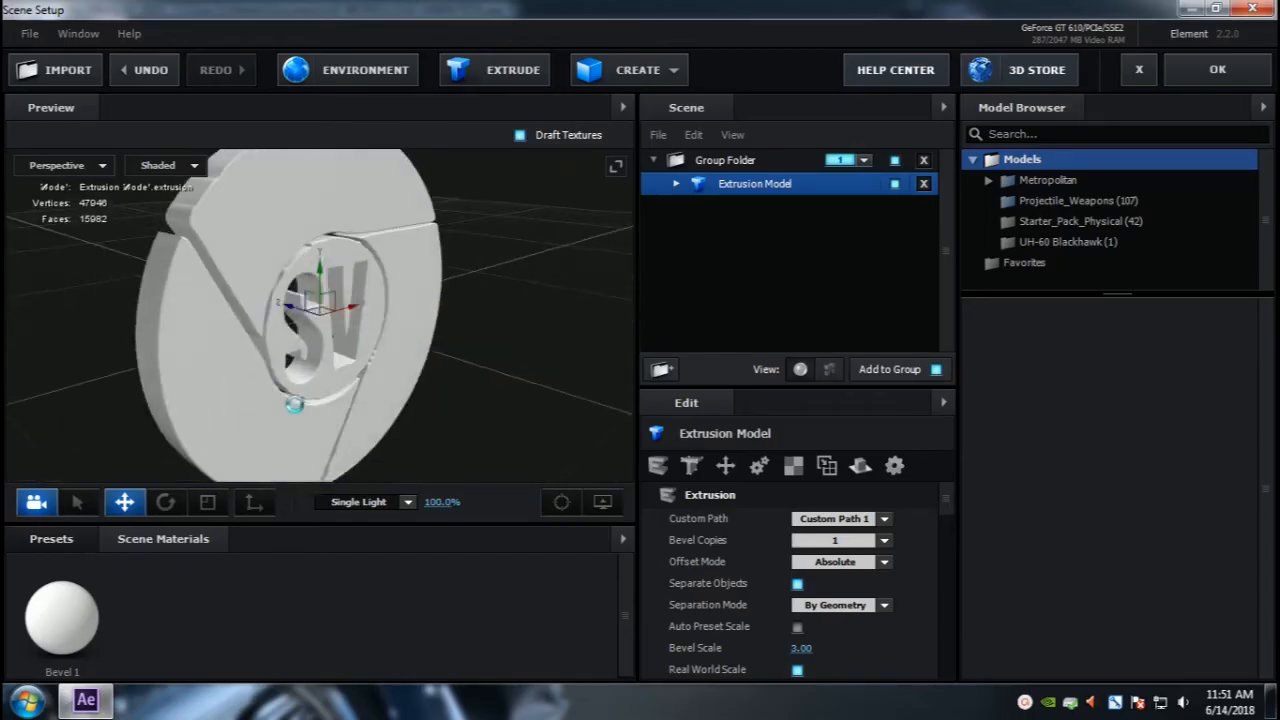
pyautogui.click(602, 502)
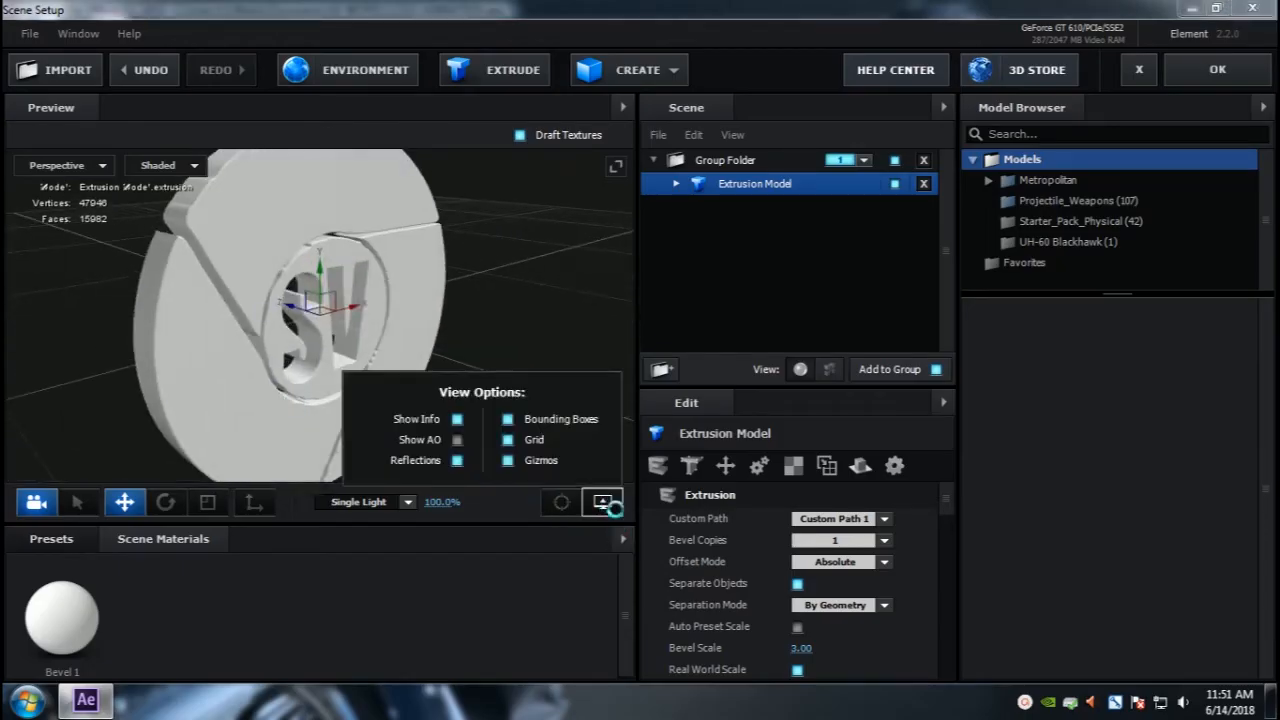
pyautogui.click(510, 439)
pyautogui.moveTo(330, 331)
pyautogui.mouseDown()
pyautogui.moveTo(389, 331)
pyautogui.moveTo(321, 332)
pyautogui.moveTo(349, 333)
pyautogui.mouseUp()
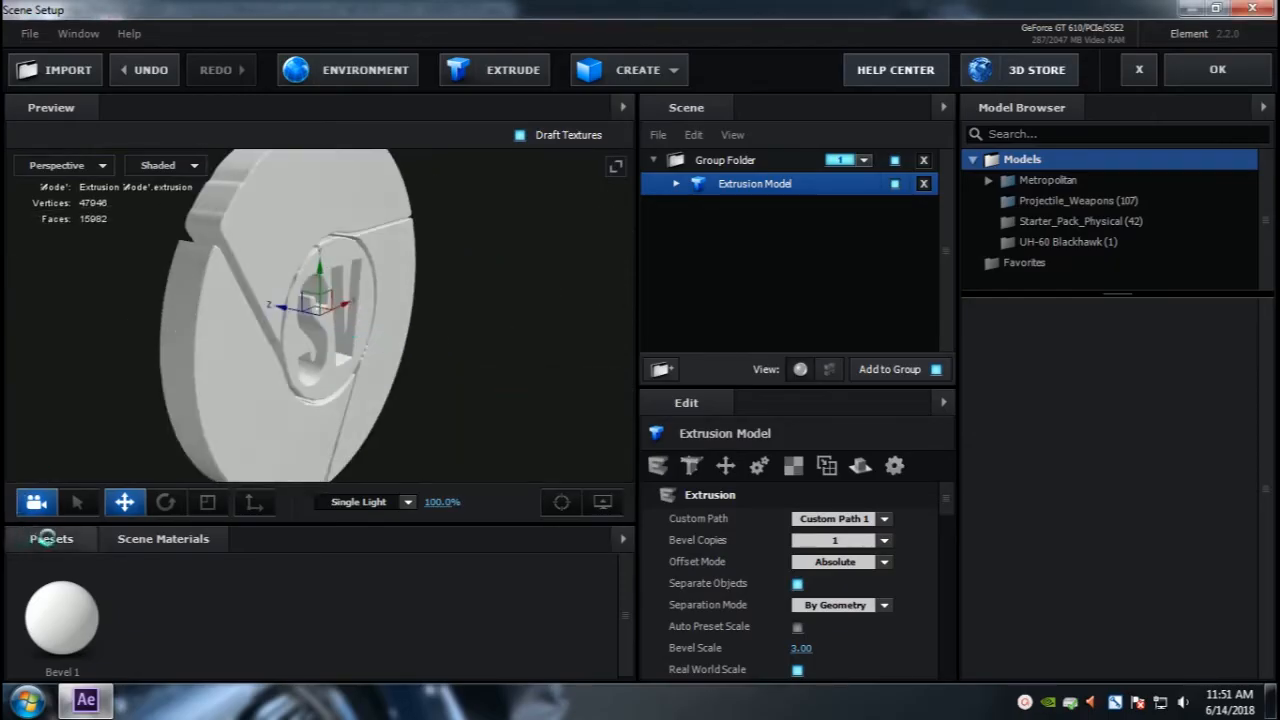
pyautogui.click(855, 540)
pyautogui.click(829, 587)
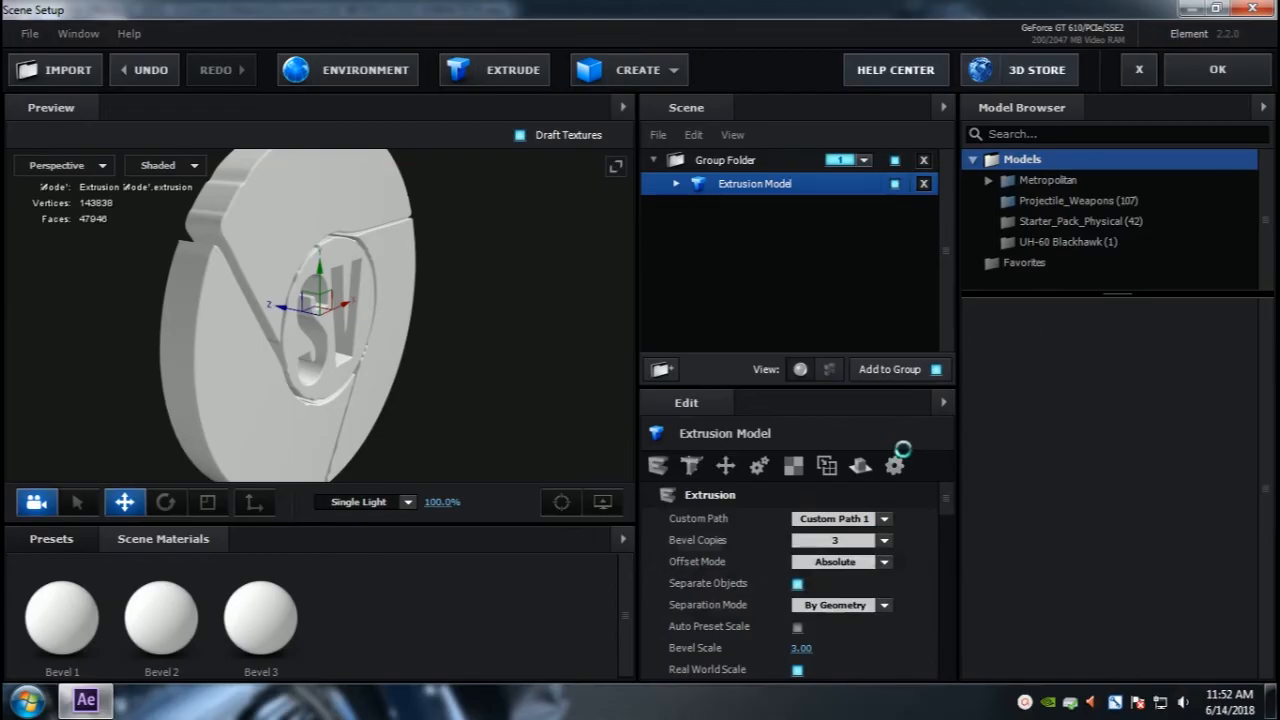
# Step: Expand the Extrusion Model and set Bevel 1's Extrude to 0.5
pyautogui.click(676, 183)
pyautogui.click(775, 207)
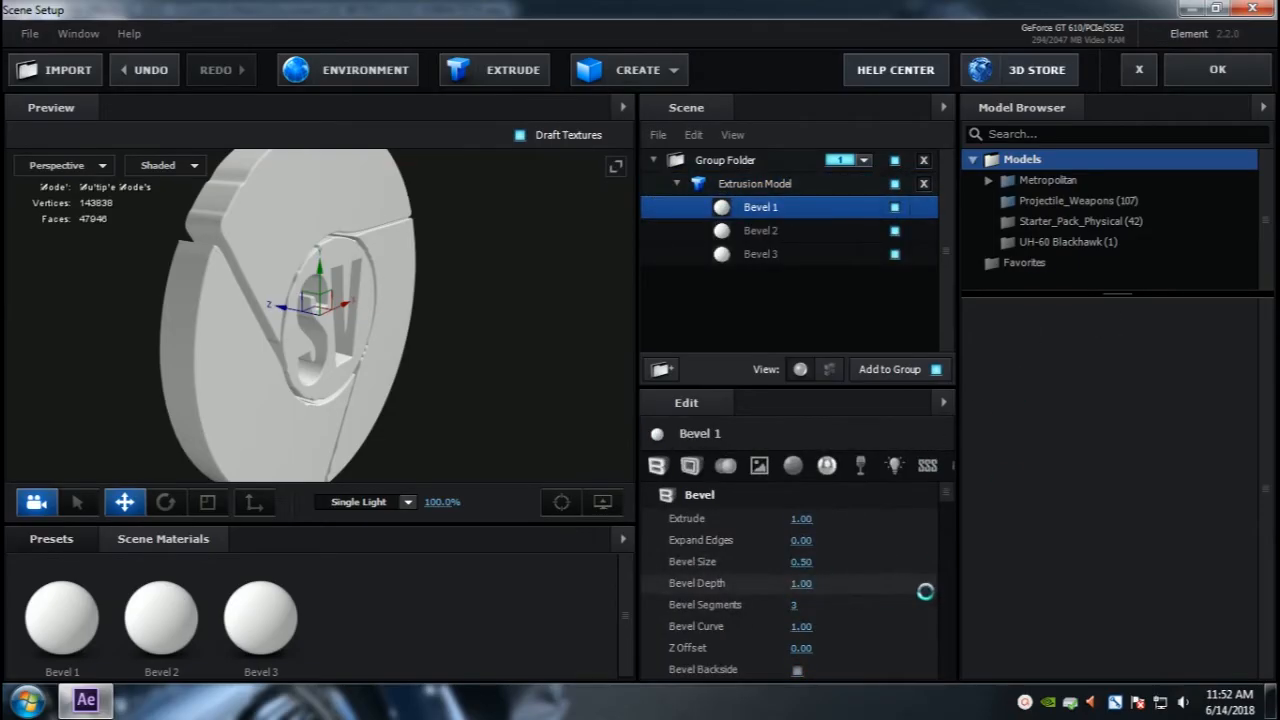
pyautogui.click(803, 520)
pyautogui.write('0.5')
pyautogui.press('Return')
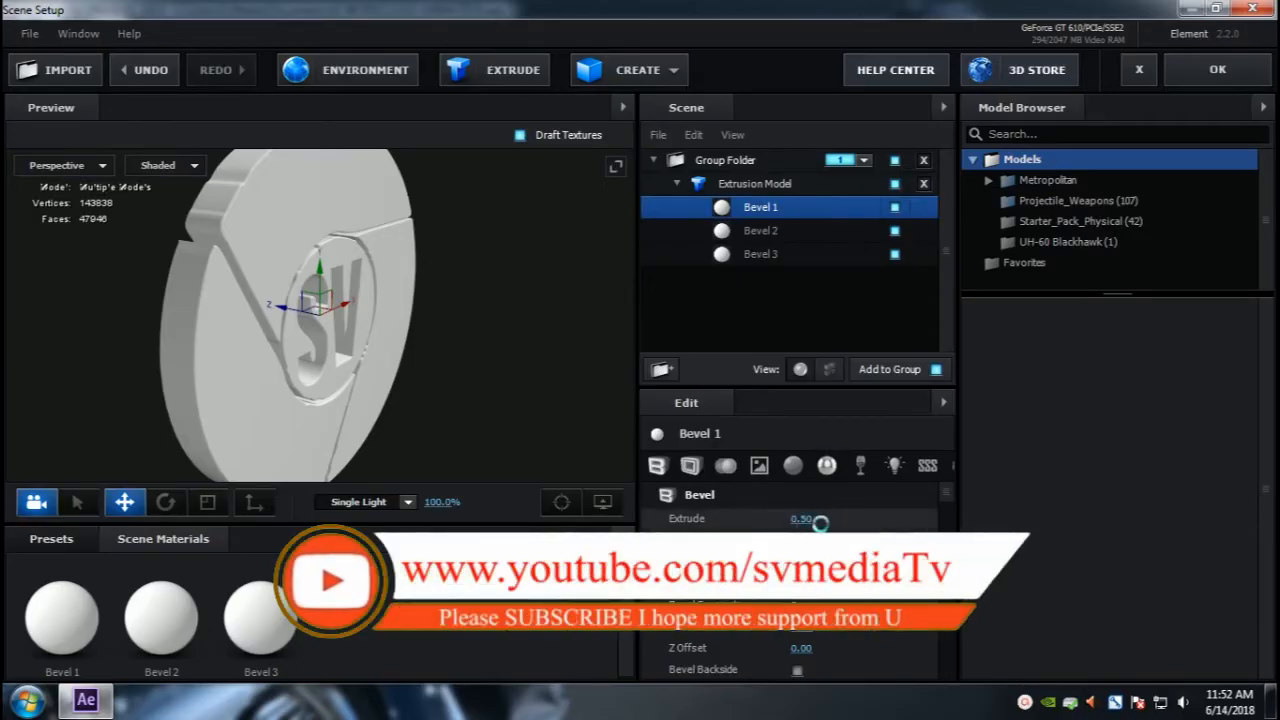
# Step: Browse the Metal materials under Materials > Pro_Shaders in the Presets library
pyautogui.click(805, 519)
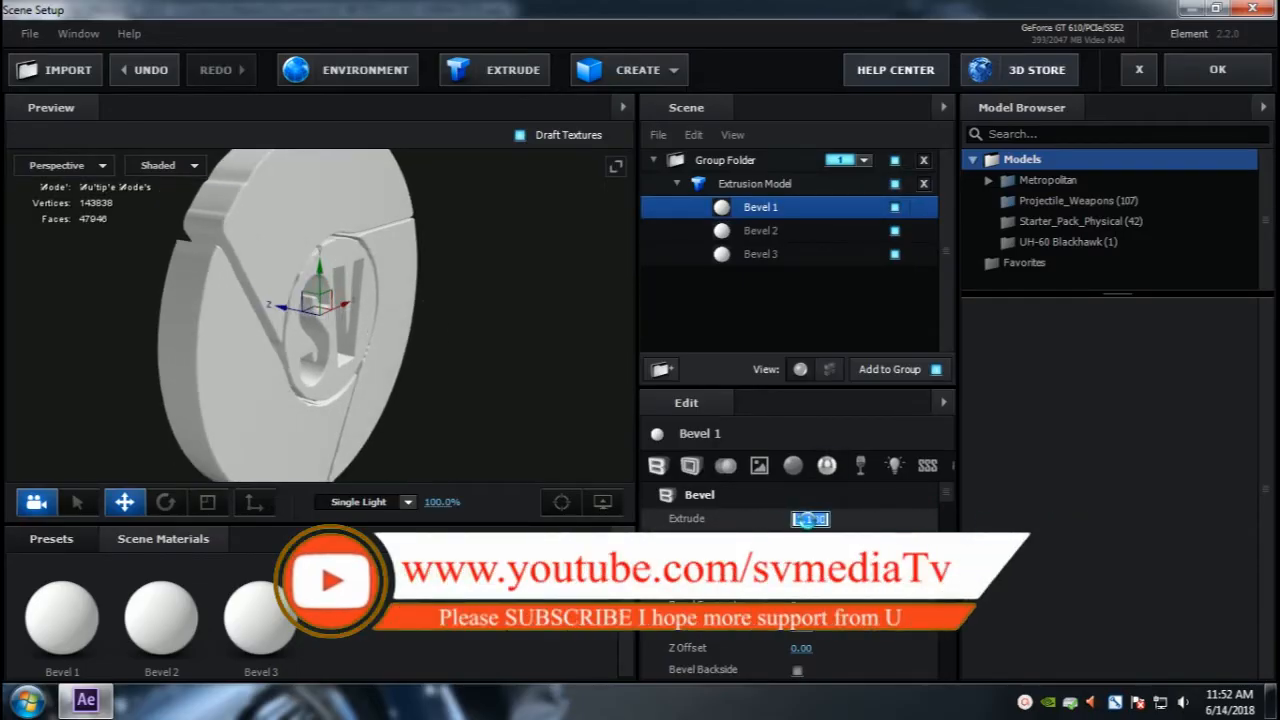
pyautogui.click(780, 231)
pyautogui.click(770, 254)
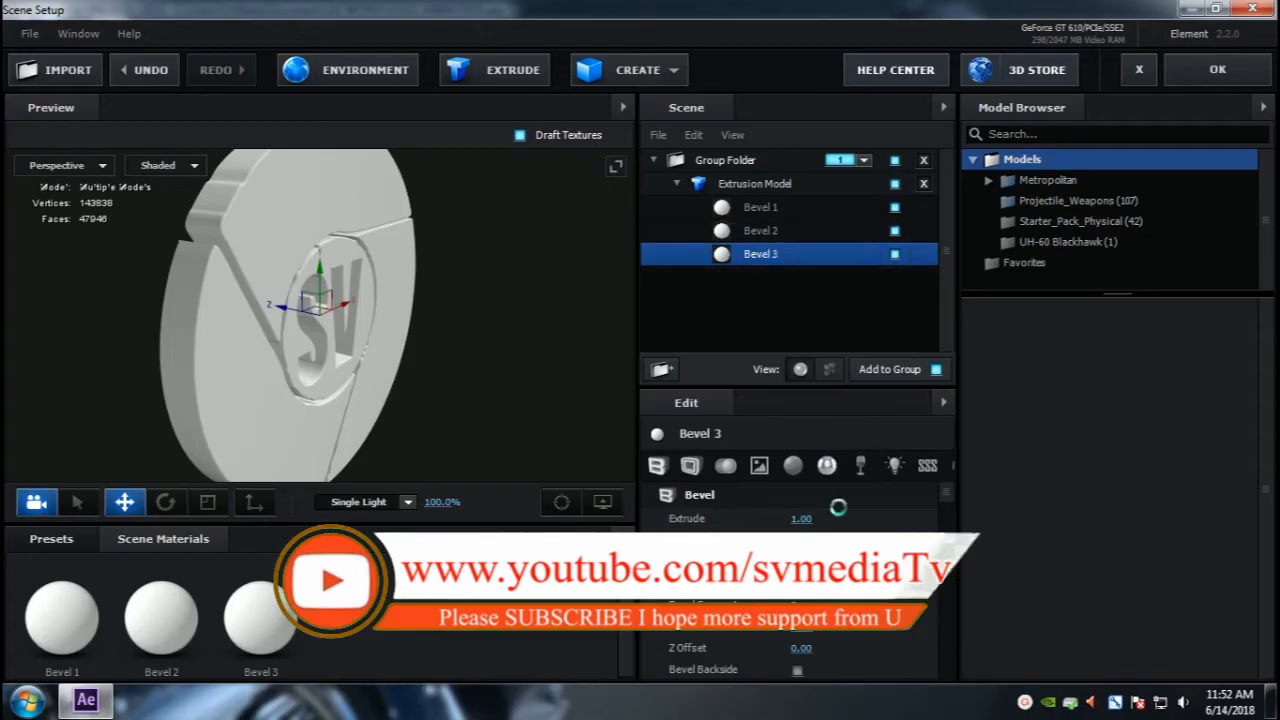
pyautogui.click(738, 209)
pyautogui.click(54, 540)
pyautogui.moveTo(123, 525); pyautogui.dragTo(123, 459)
pyautogui.doubleClick(60, 563)
pyautogui.click(100, 642)
# Step: Try bronze, gold_grunge and black_steel materials on the three bevels and adjust an Extrude value
pyautogui.moveTo(460, 556); pyautogui.dragTo(755, 210)
pyautogui.moveTo(470, 661); pyautogui.dragTo(765, 232)
pyautogui.moveTo(359, 556); pyautogui.dragTo(760, 254)
pyautogui.moveTo(801, 521); pyautogui.dragTo(913, 524)
pyautogui.hotkey('ctrl', 'z')
# Step: Set Bevel 3's Extrude to 0.50
pyautogui.click(775, 231)
pyautogui.click(768, 255)
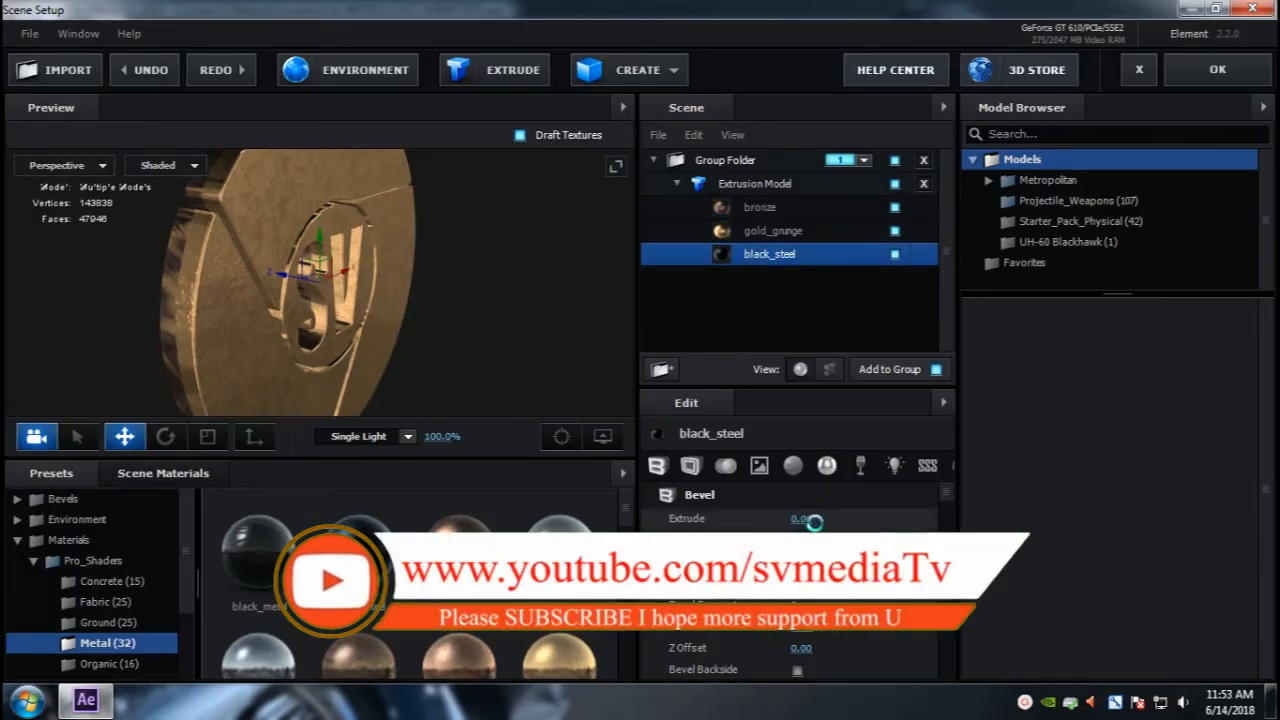
pyautogui.moveTo(808, 525); pyautogui.dragTo(890, 520)
pyautogui.moveTo(258, 322); pyautogui.dragTo(285, 318)
# Step: Apply gold_grunge to Bevel 1 and Bevel 3 and black_steel to Bevel 2
pyautogui.moveTo(560, 657); pyautogui.dragTo(775, 257)
pyautogui.moveTo(358, 553); pyautogui.dragTo(735, 232)
pyautogui.moveTo(560, 655); pyautogui.dragTo(775, 208)
# Step: Set the third gold_grunge bevel's Z Offset to 0 and the black_steel bevel's Z Offset to 1.00
pyautogui.moveTo(395, 318); pyautogui.dragTo(268, 323)
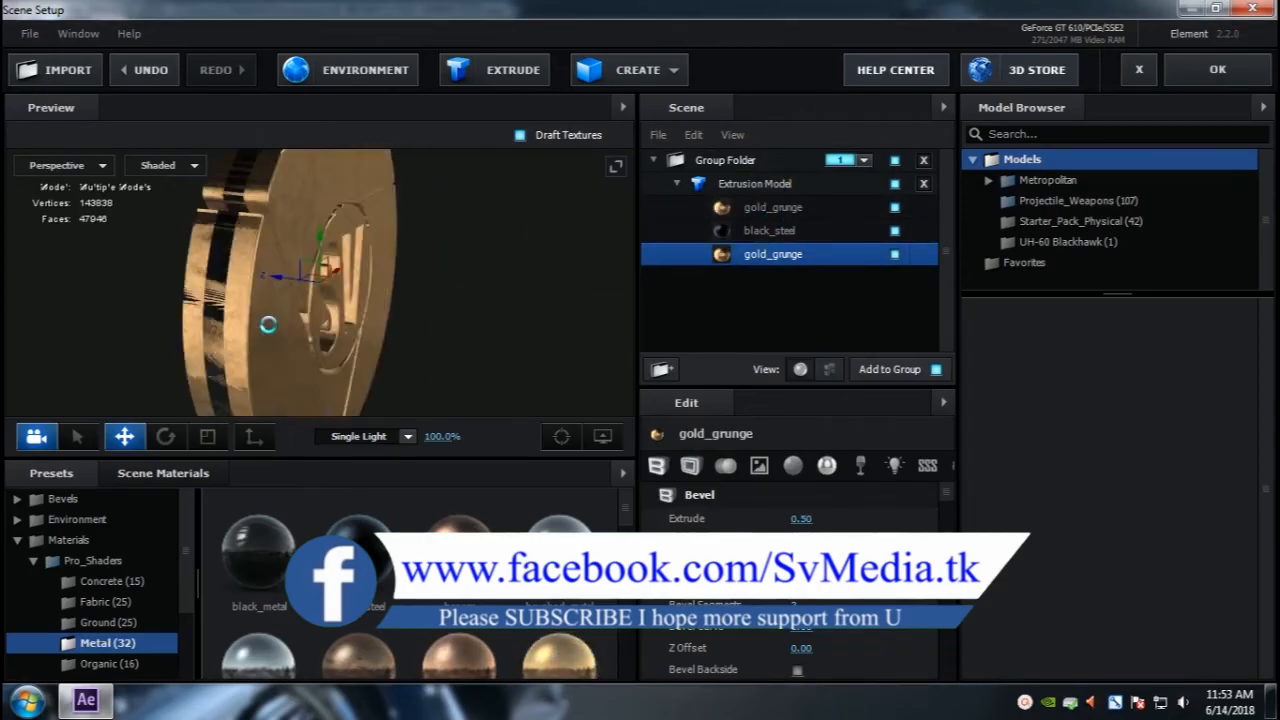
pyautogui.click(616, 167)
pyautogui.moveTo(703, 420); pyautogui.dragTo(520, 445)
pyautogui.click(1256, 167)
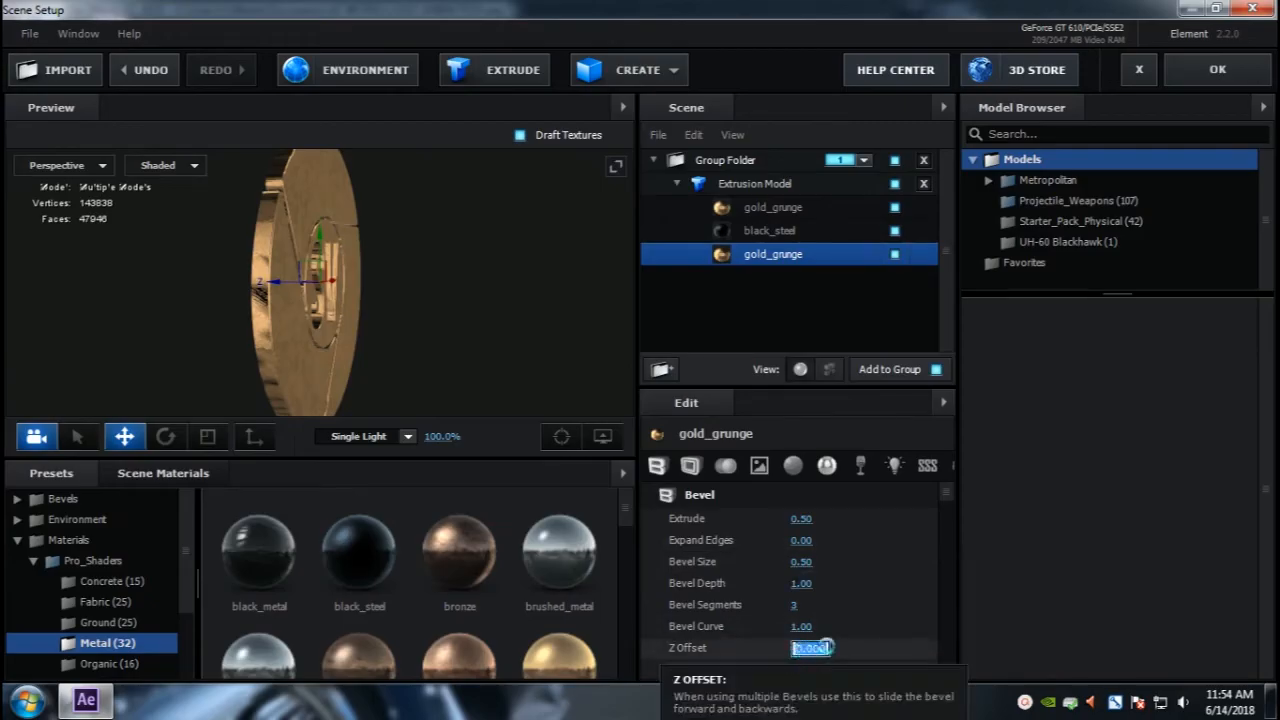
pyautogui.write('0')
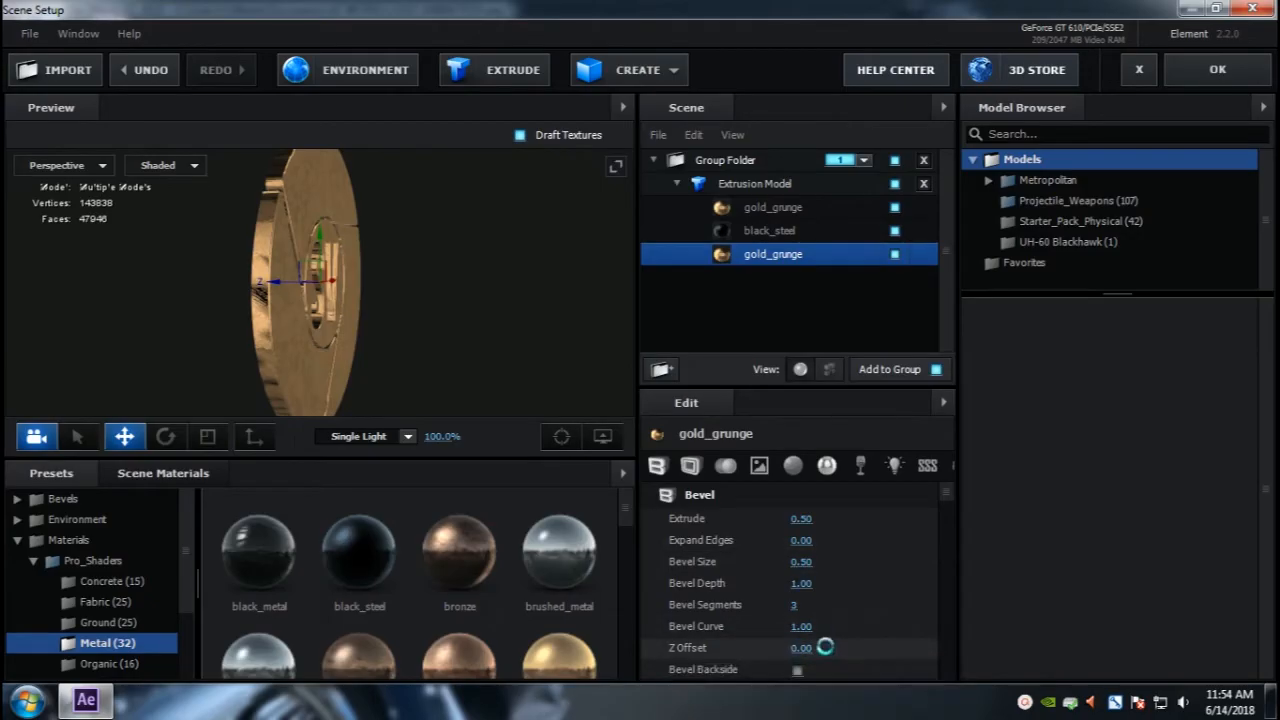
pyautogui.click(752, 230)
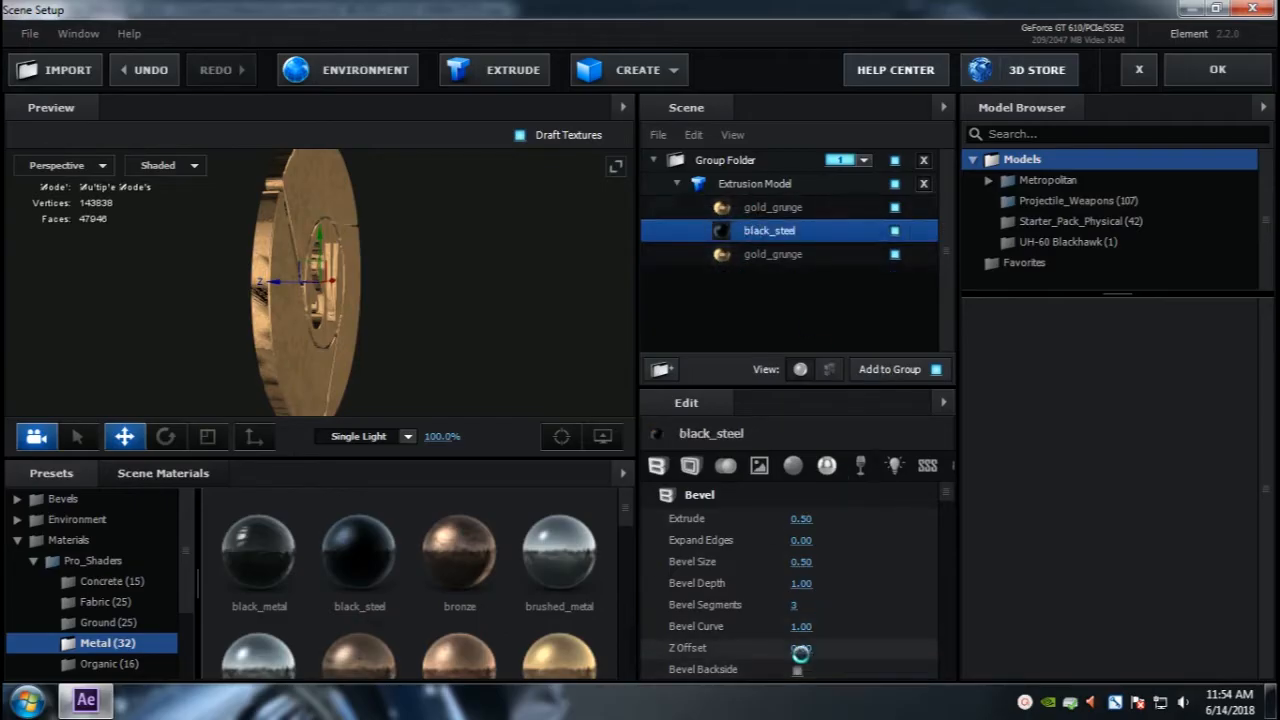
pyautogui.press('Return')
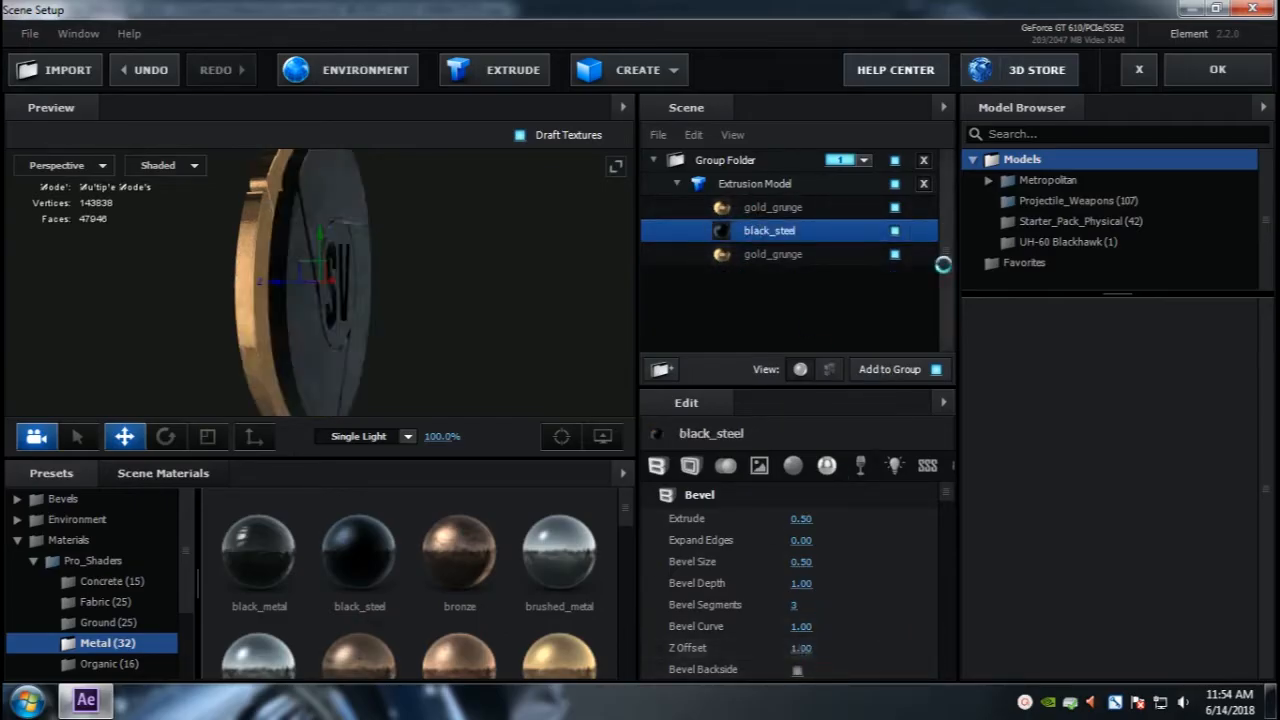
# Step: Replace the black_steel bevel's material with gold_grunge and apply bronze to the first bevel
pyautogui.click(715, 208)
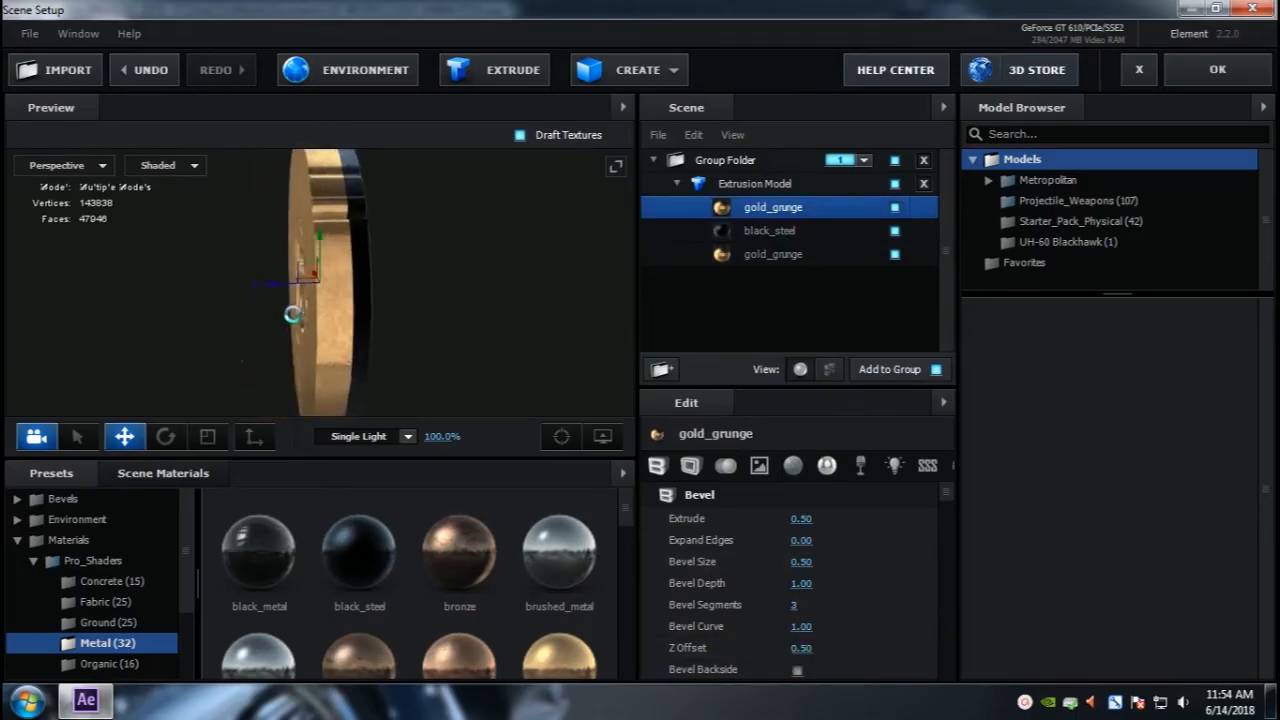
pyautogui.click(756, 230)
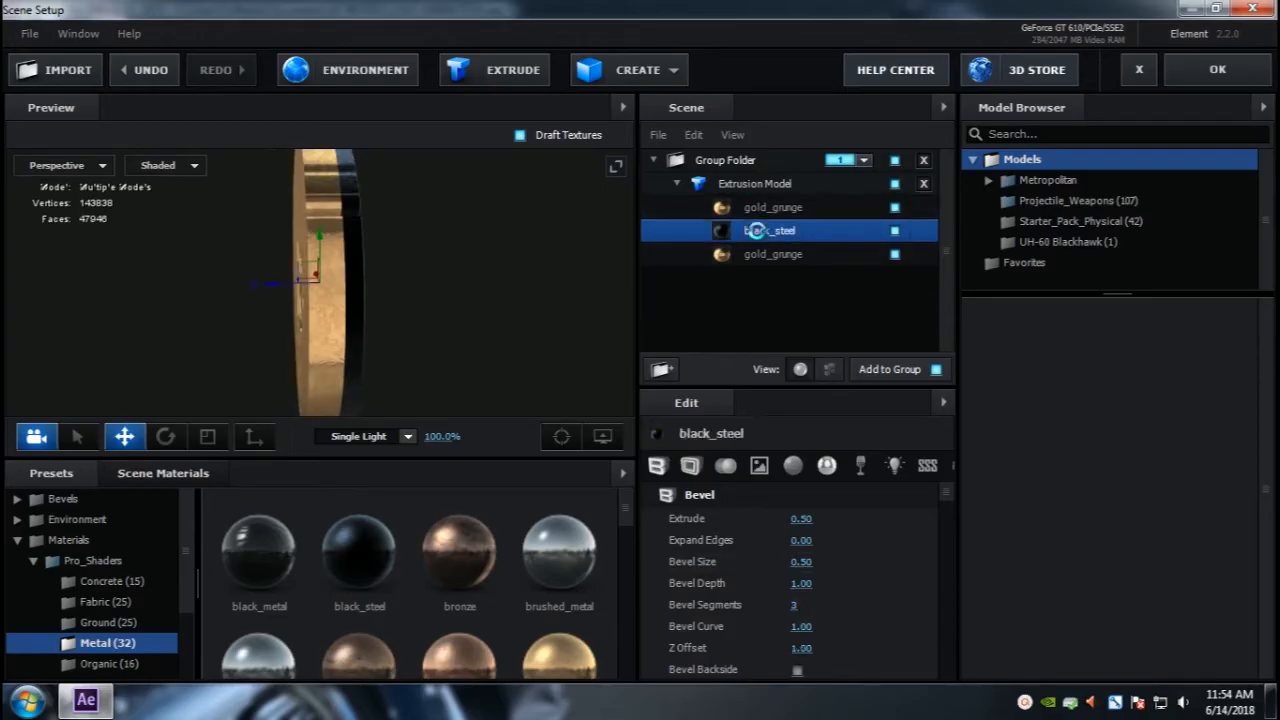
pyautogui.moveTo(562, 664); pyautogui.dragTo(770, 228)
pyautogui.click(770, 210)
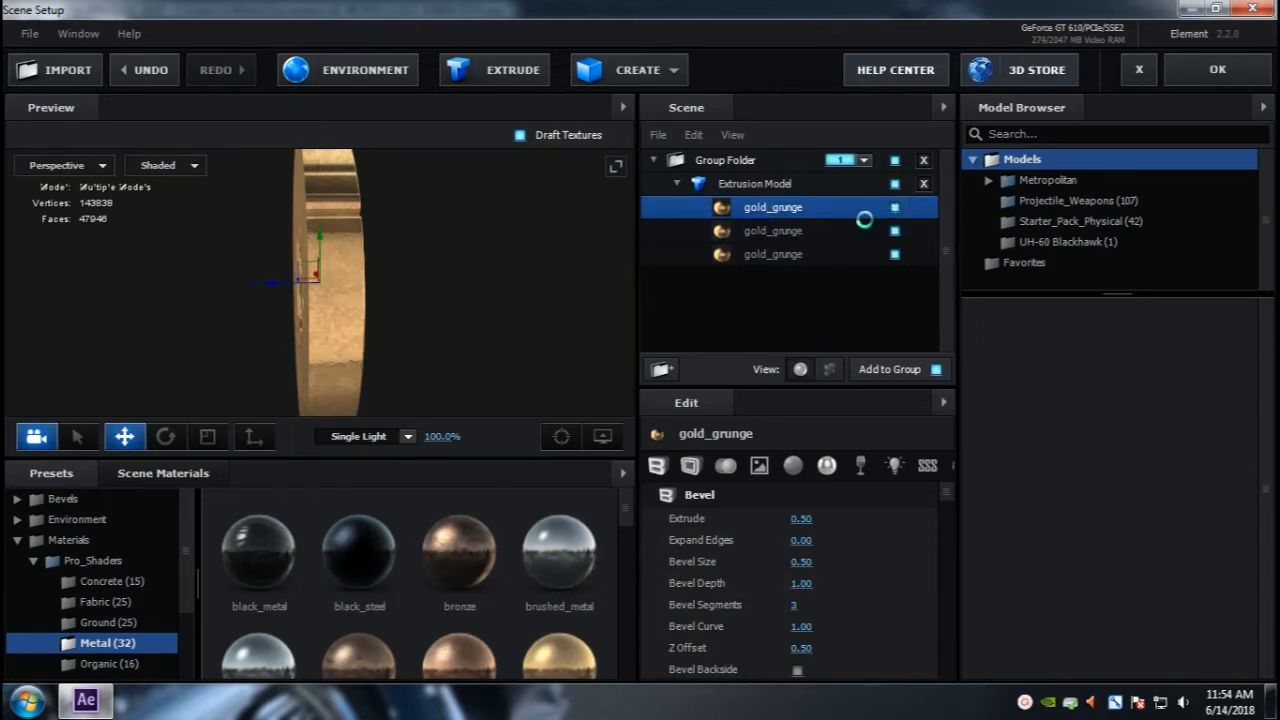
pyautogui.moveTo(471, 556); pyautogui.dragTo(694, 209)
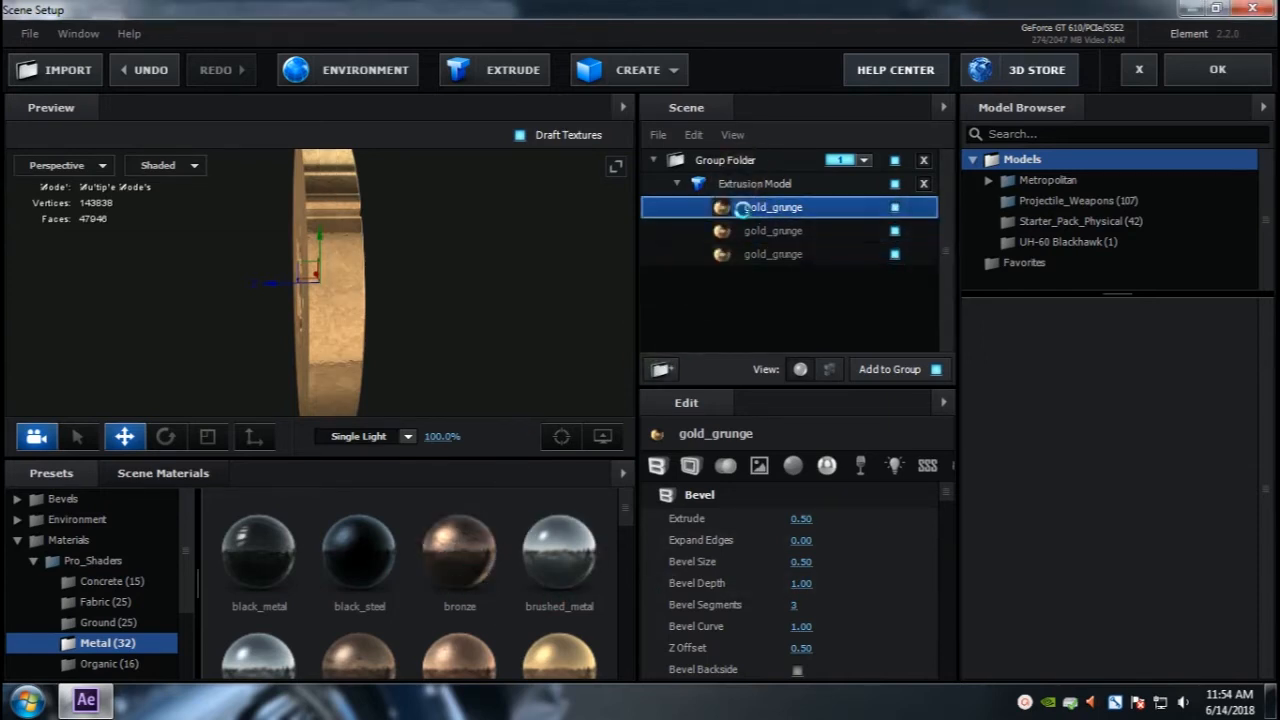
pyautogui.moveTo(304, 318); pyautogui.dragTo(446, 347)
pyautogui.scroll(5, 307, 319)
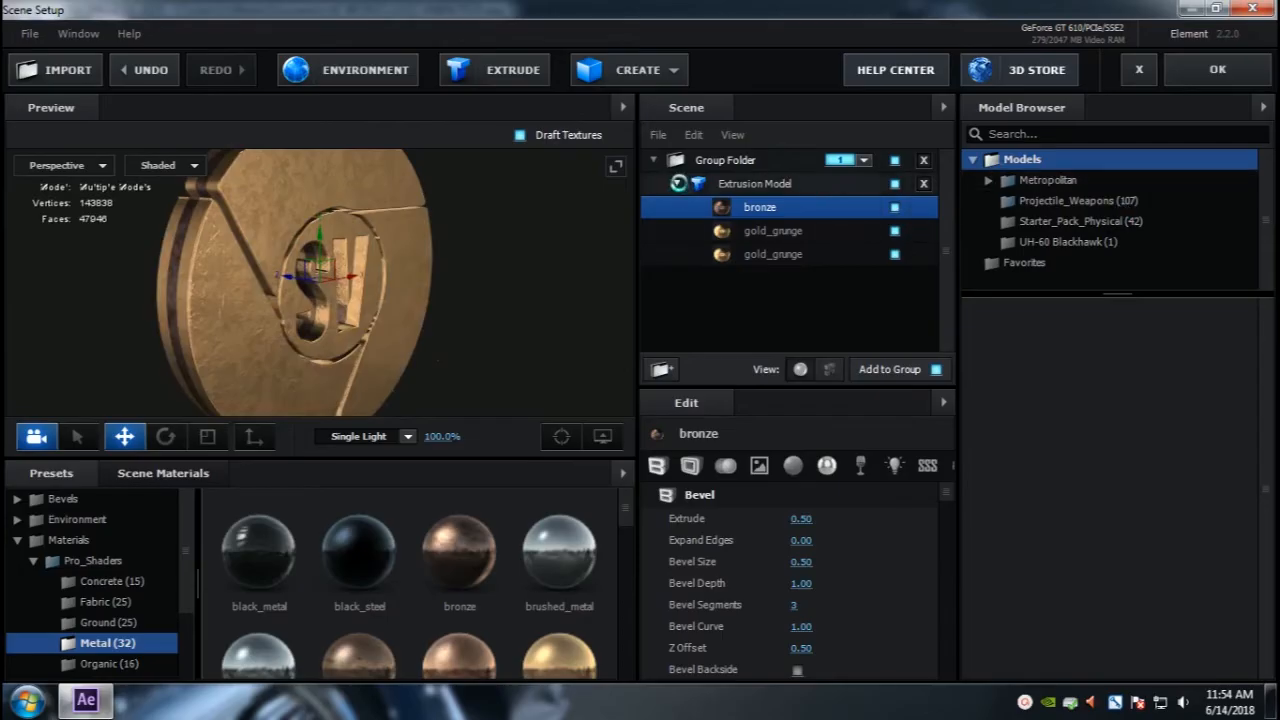
# Step: Switch the scene list to paths and set Path 1's Aux Transform to Channel 1
pyautogui.click(829, 368)
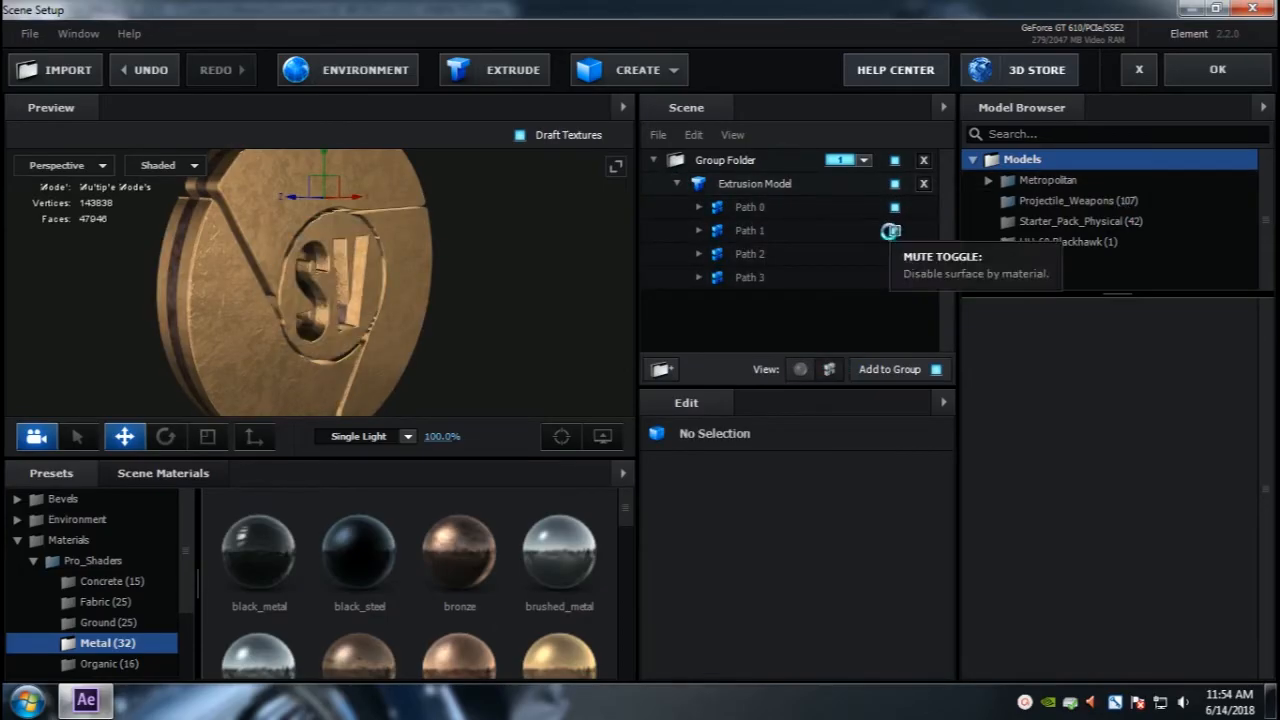
pyautogui.click(792, 230)
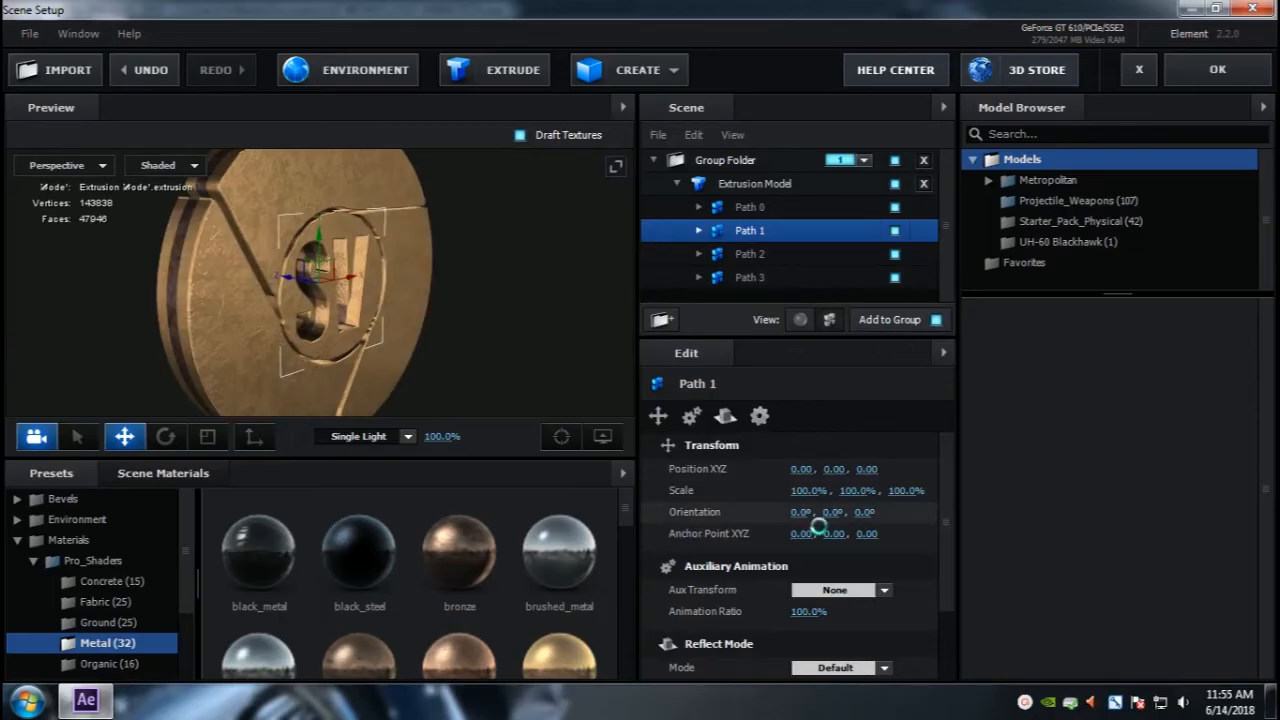
pyautogui.click(840, 589)
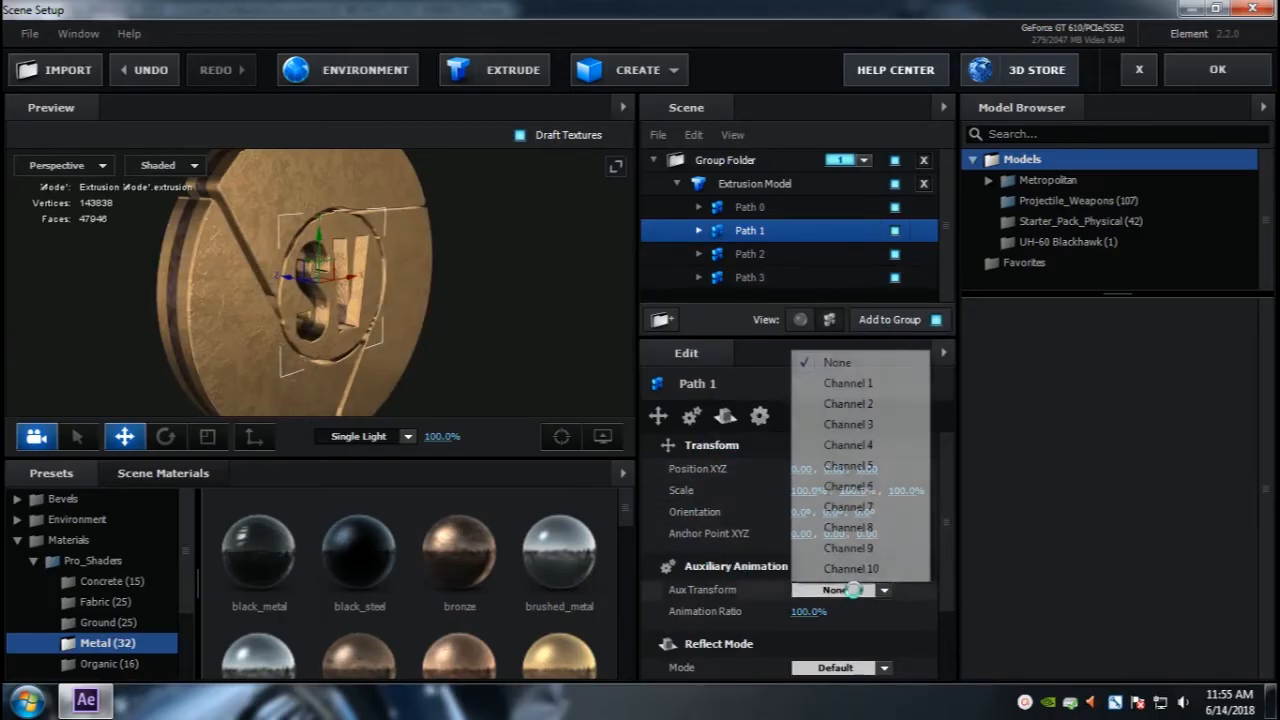
pyautogui.click(862, 379)
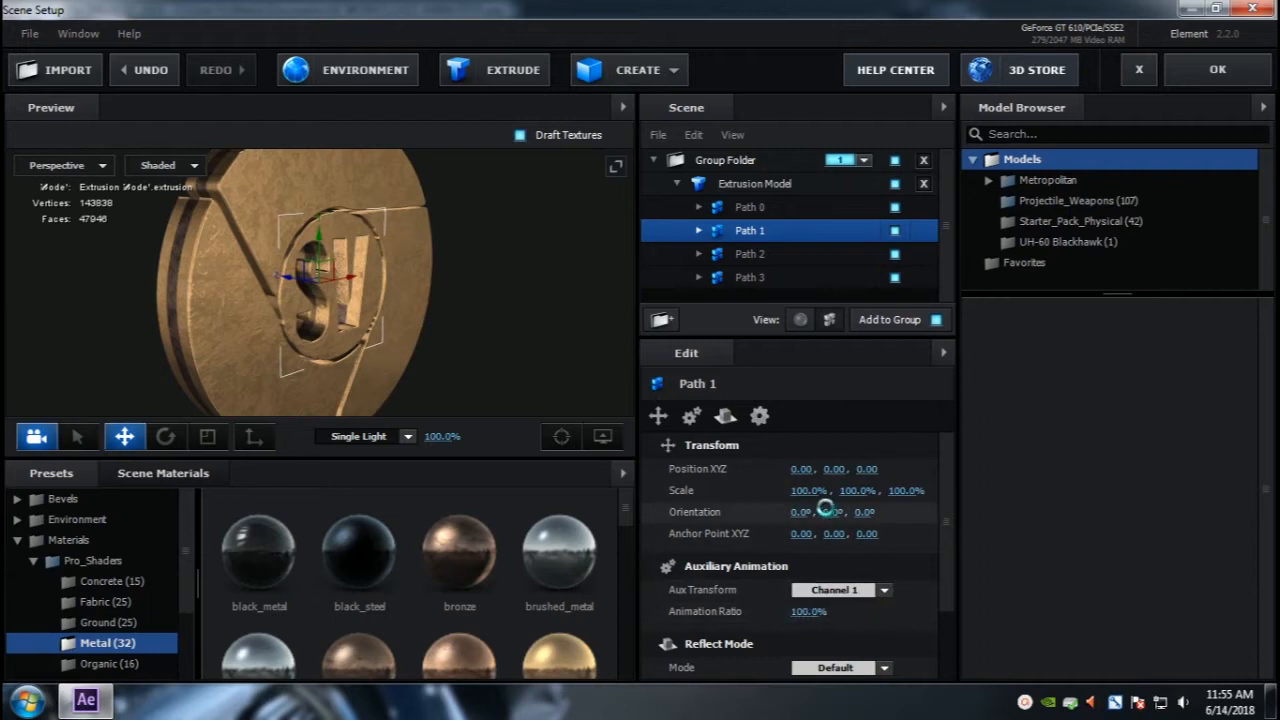
pyautogui.moveTo(828, 513)
pyautogui.mouseDown()
pyautogui.moveTo(1050, 506)
pyautogui.moveTo(1215, 478)
pyautogui.moveTo(681, 490)
pyautogui.moveTo(828, 513)
pyautogui.mouseUp()
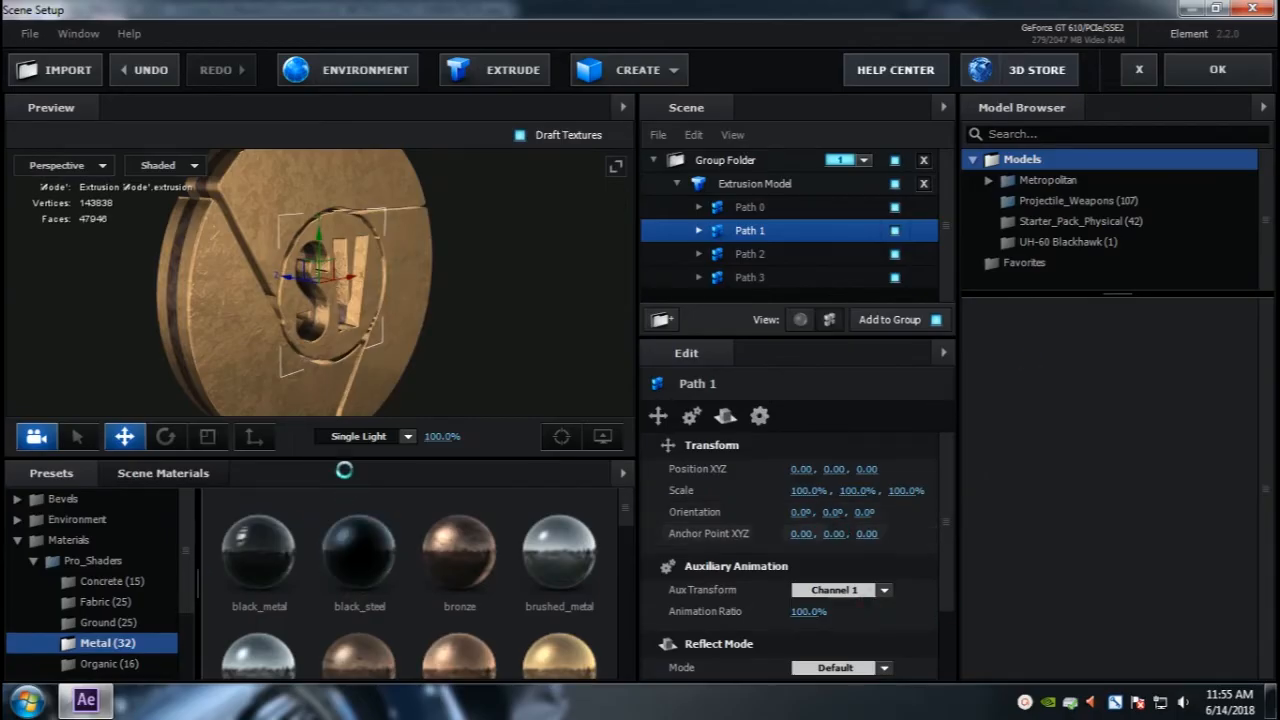
# Step: Switch the preview lighting to Cinema and close Scene Setup with its changes applied
pyautogui.click(355, 437)
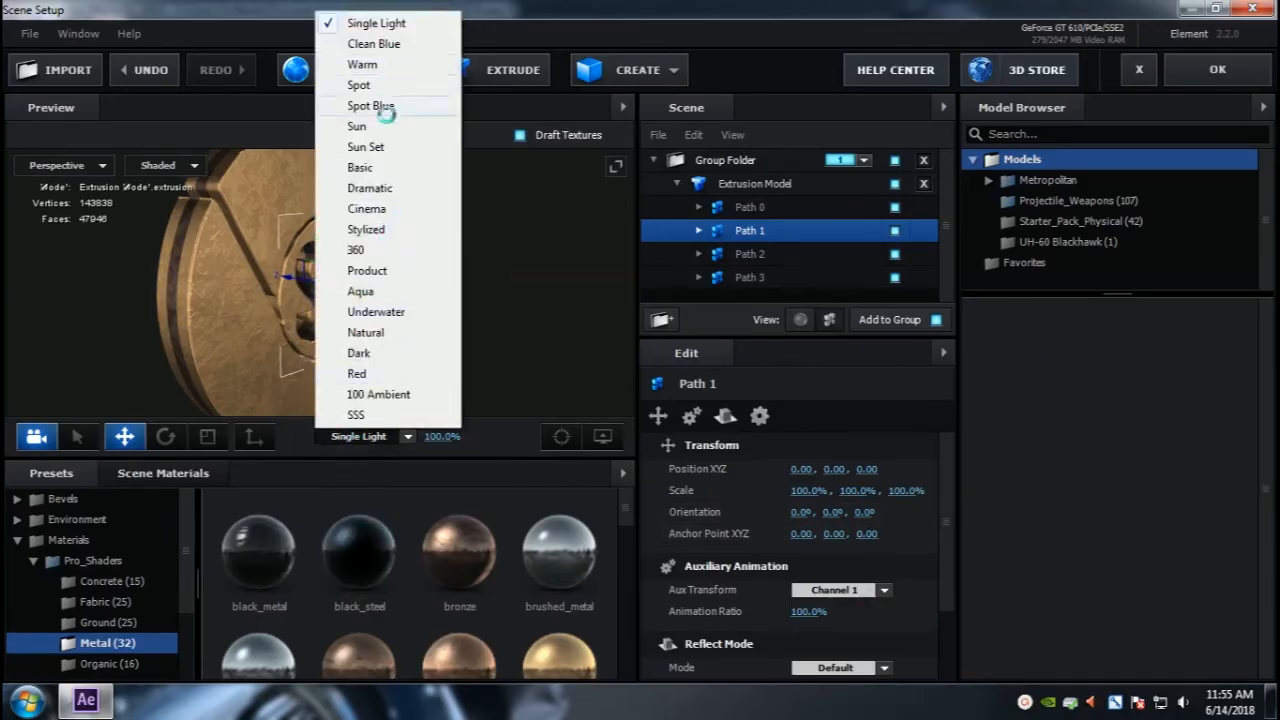
pyautogui.click(385, 207)
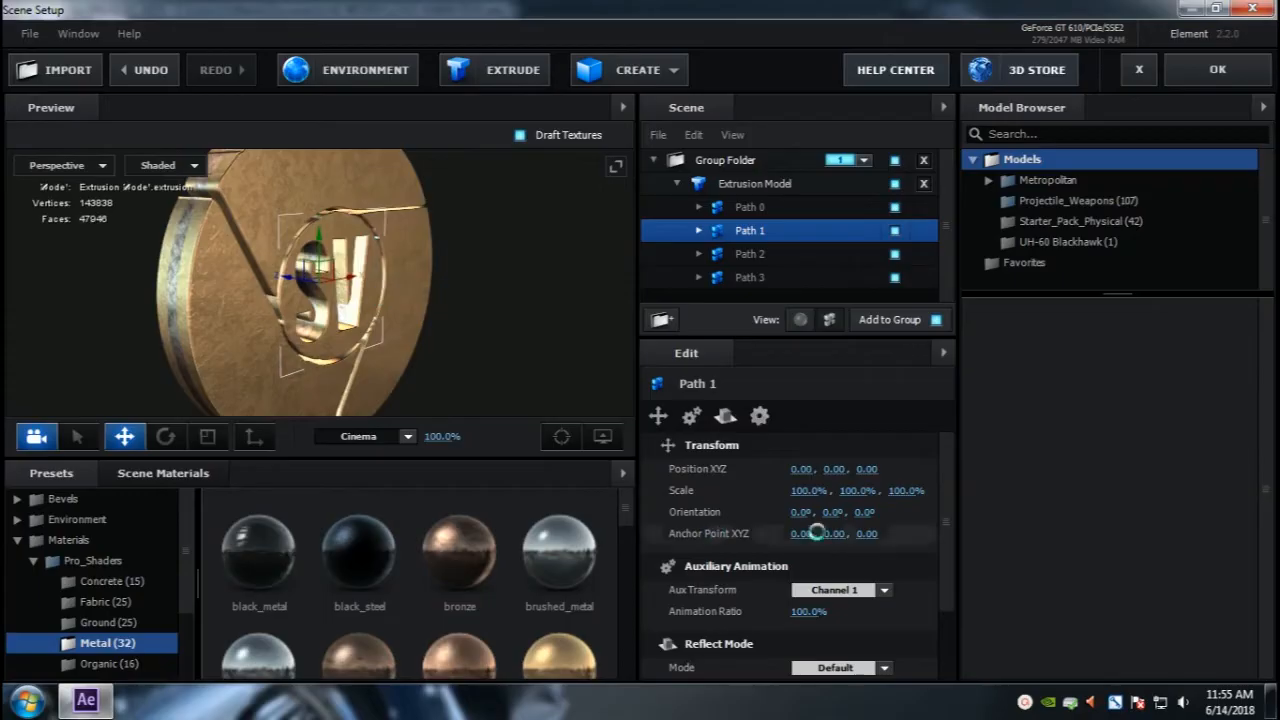
pyautogui.moveTo(847, 515); pyautogui.dragTo(826, 531)
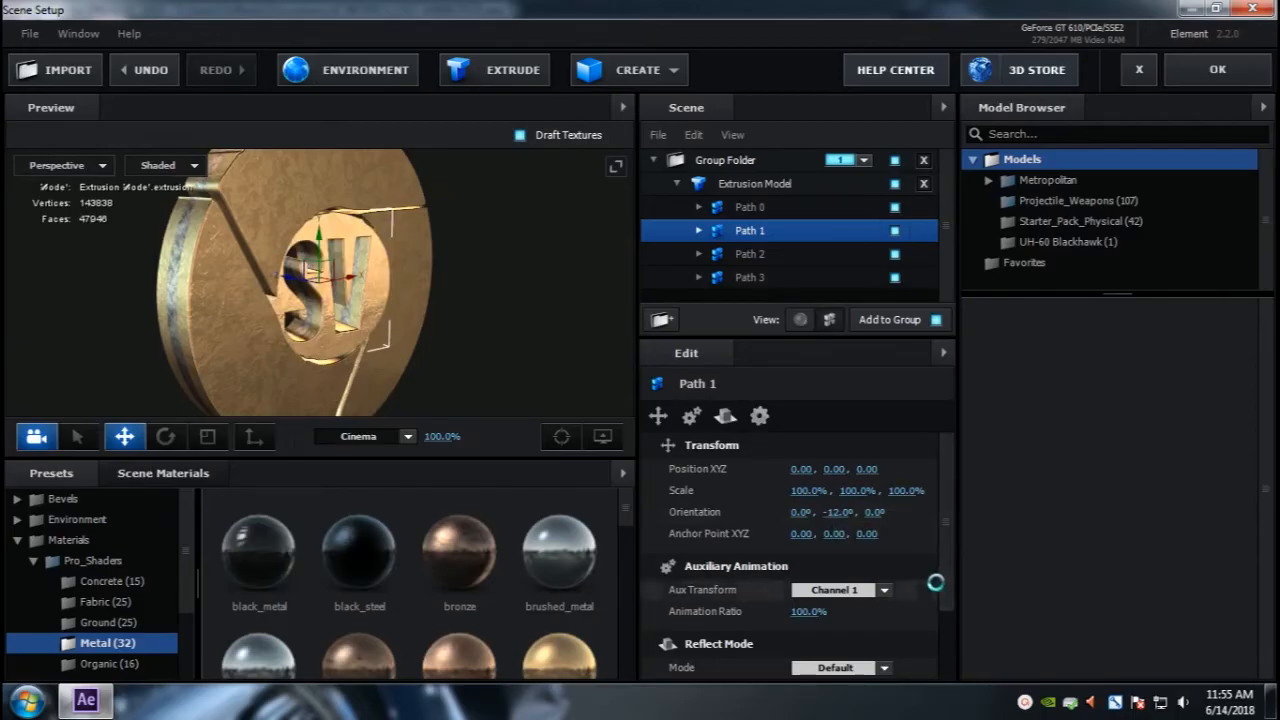
pyautogui.hotkey('ctrl', 'z')
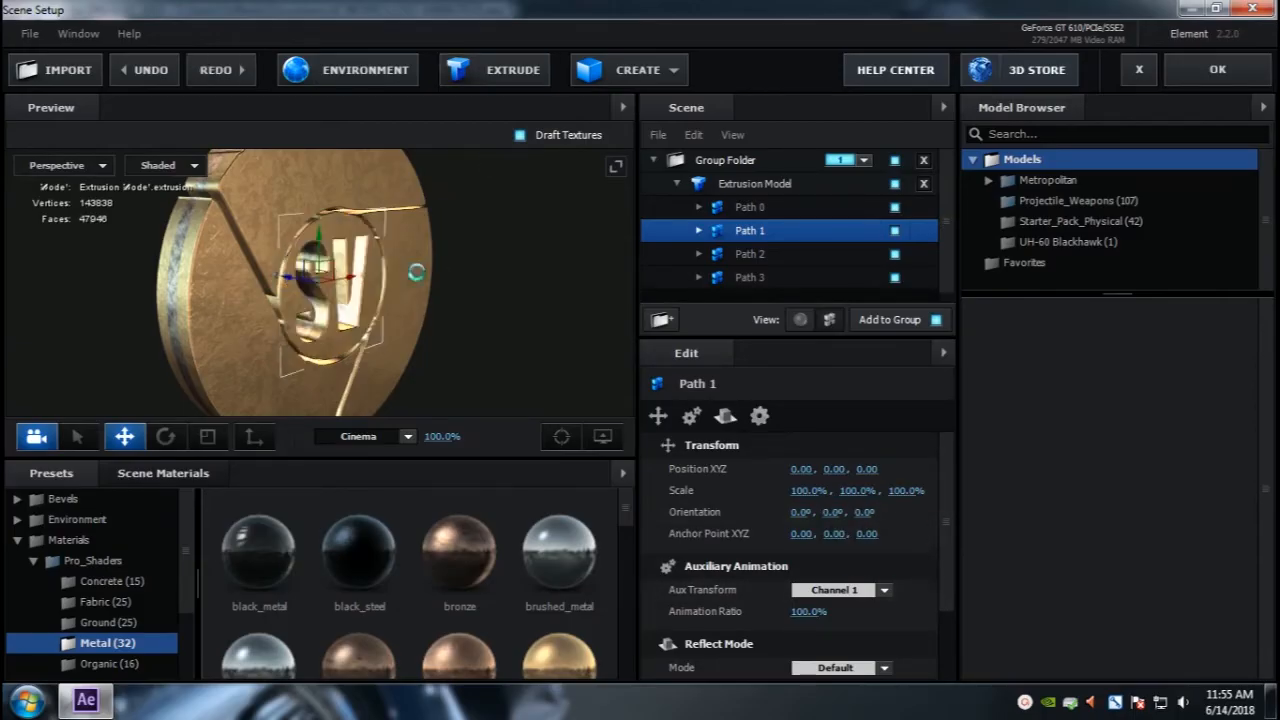
pyautogui.moveTo(383, 279); pyautogui.dragTo(233, 312)
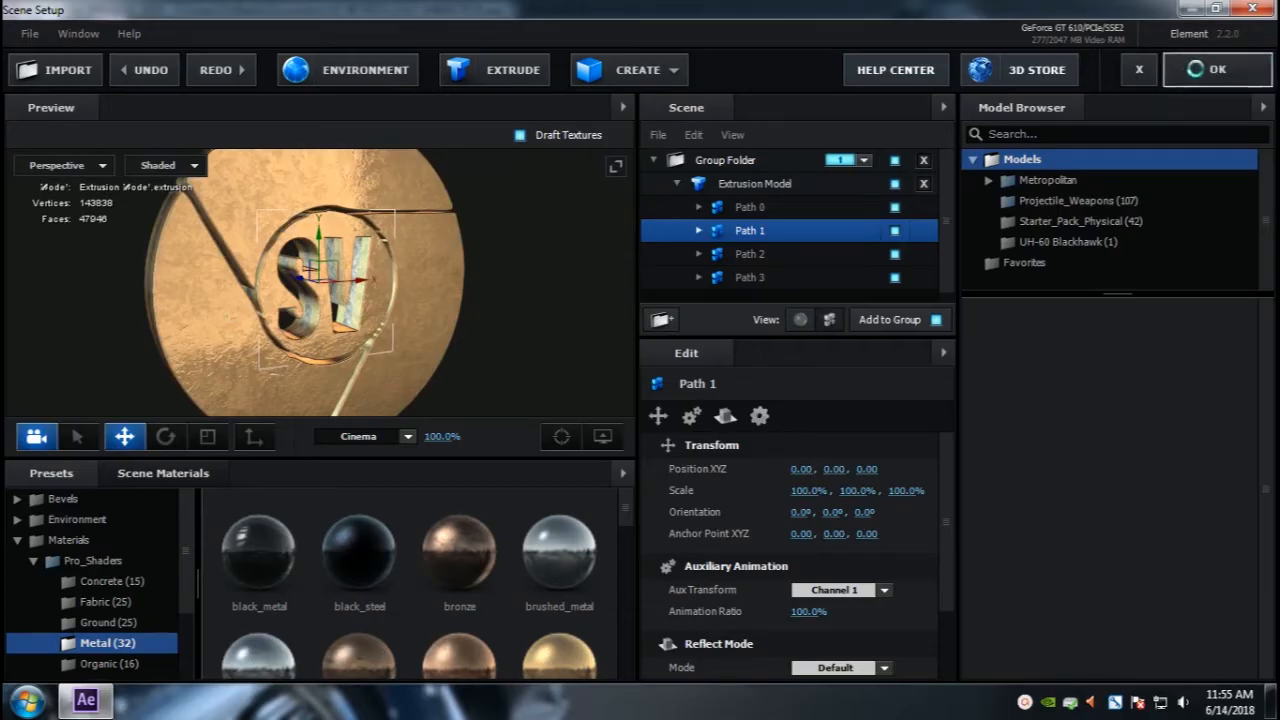
pyautogui.click(1215, 69)
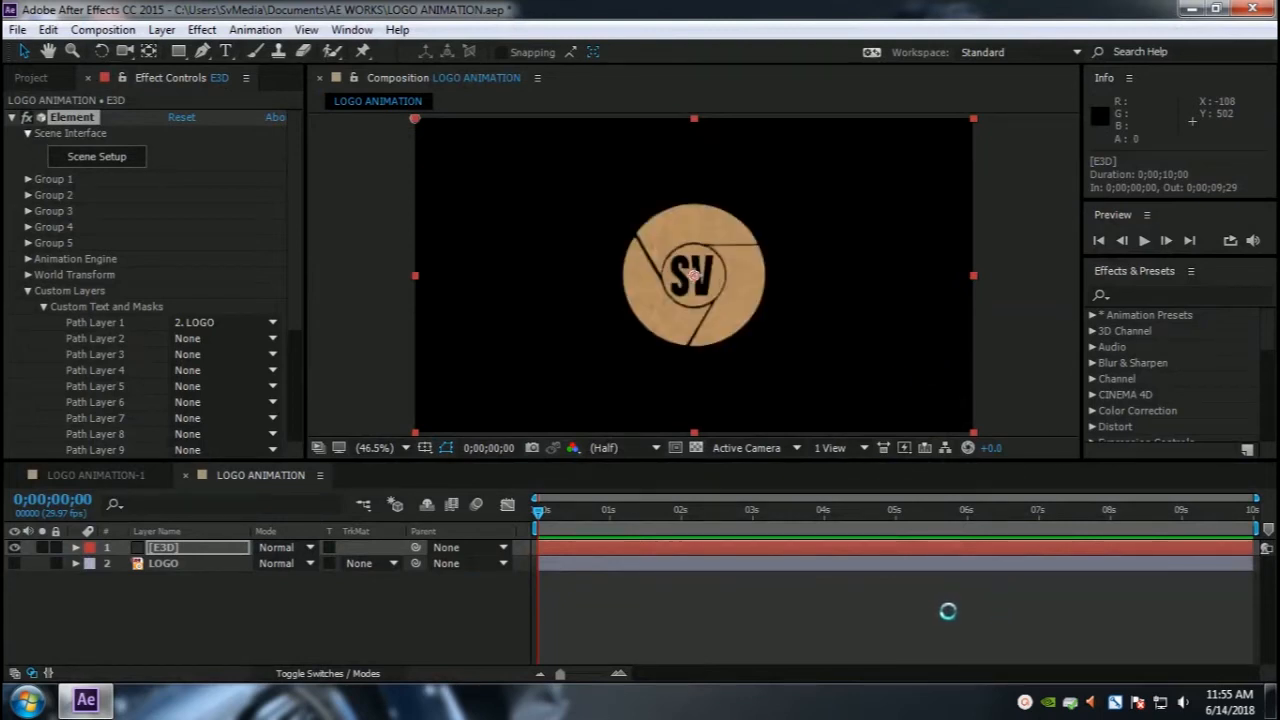
# Step: Add a new Two-Node camera layer using the 28mm preset
pyautogui.click(163, 29)
pyautogui.moveTo(225, 22)
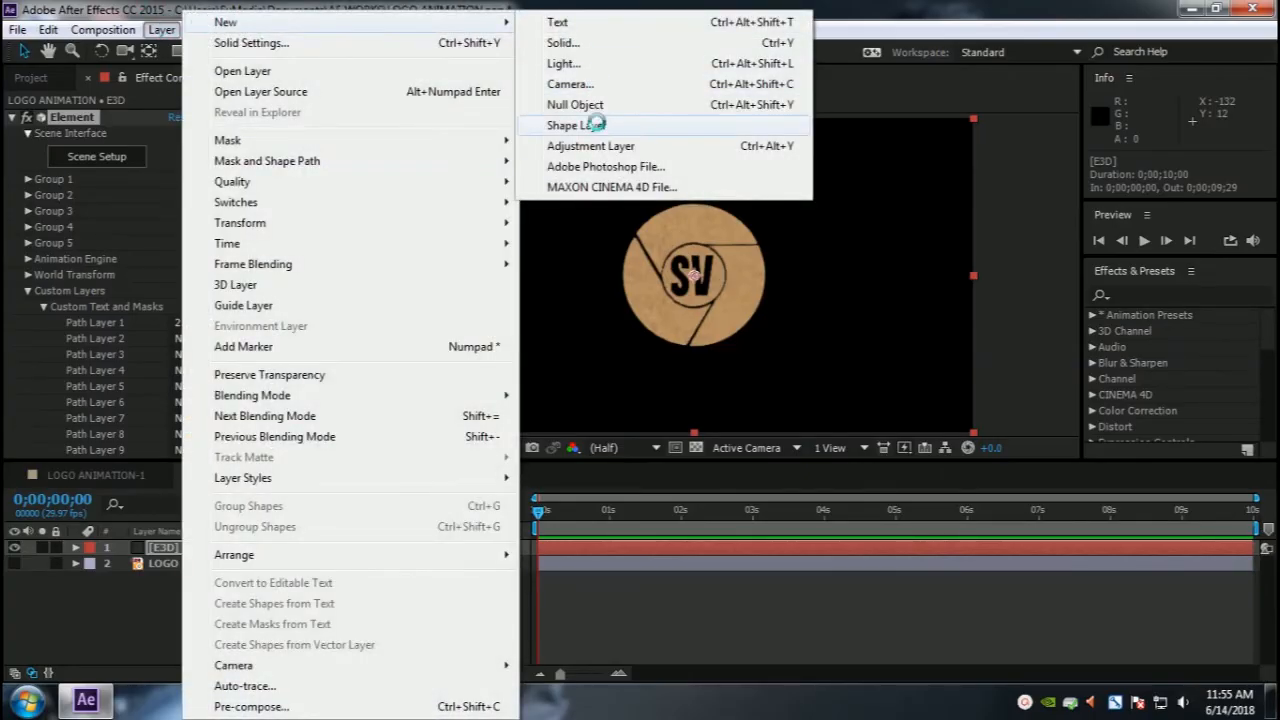
pyautogui.click(585, 84)
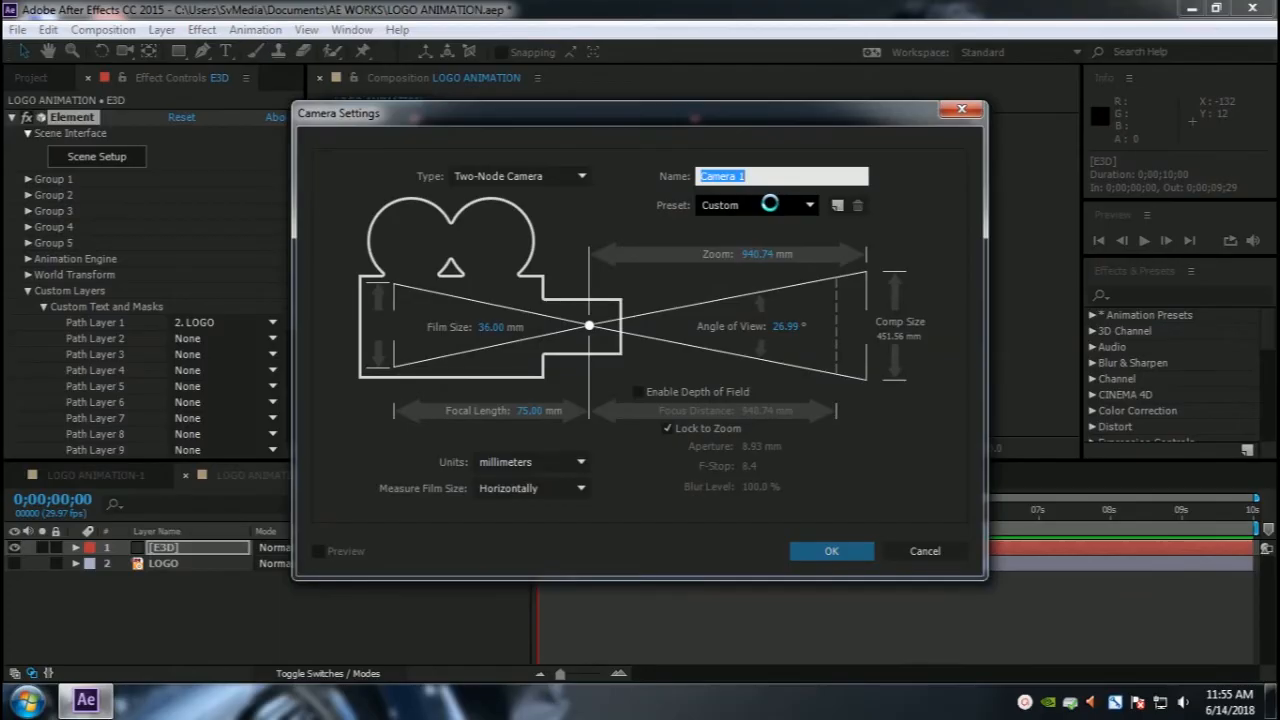
pyautogui.click(769, 203)
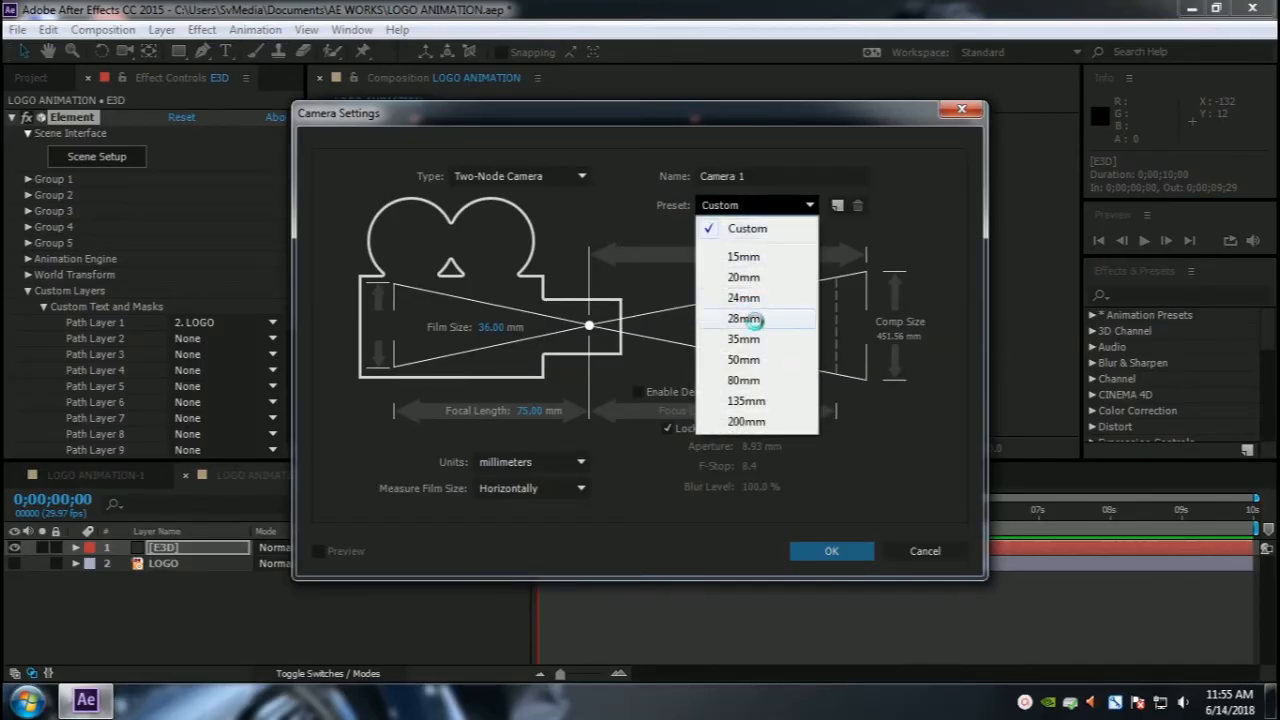
pyautogui.click(752, 339)
pyautogui.click(831, 551)
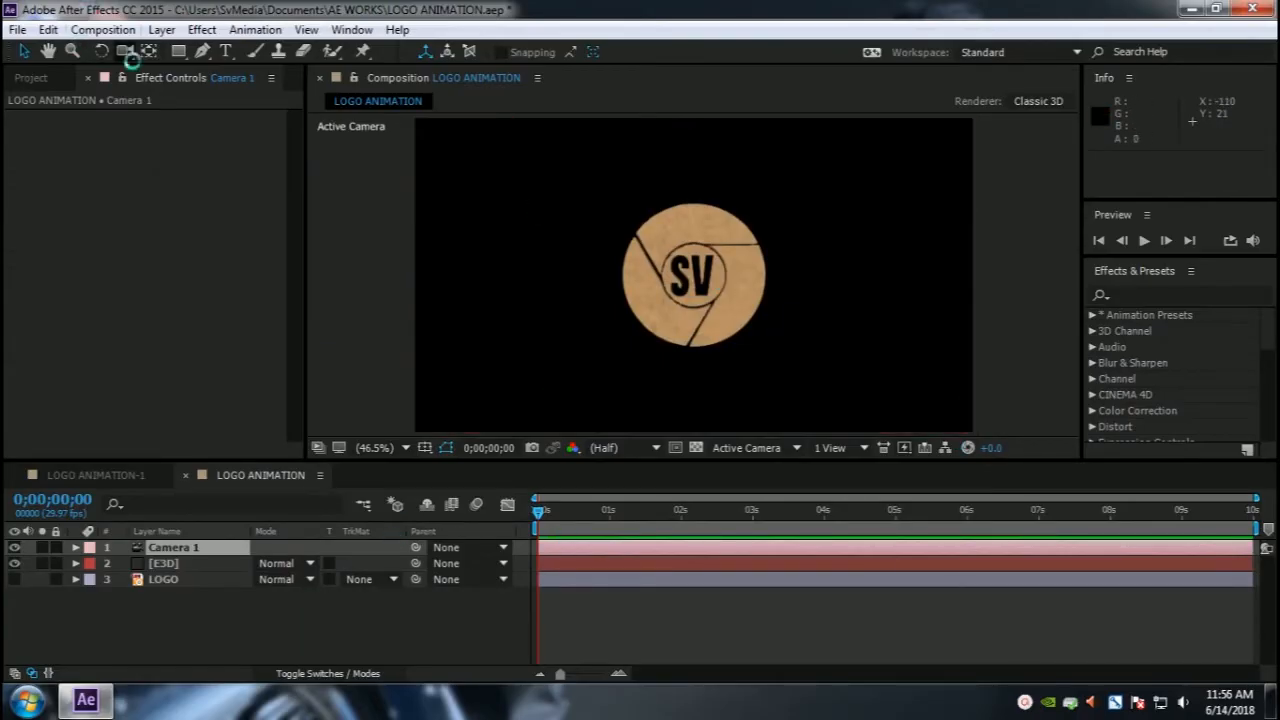
# Step: Orbit and dolly Camera 1 with the camera tools to view the logo closer and at an angle
pyautogui.click(126, 50)
pyautogui.moveTo(676, 264); pyautogui.dragTo(711, 276)
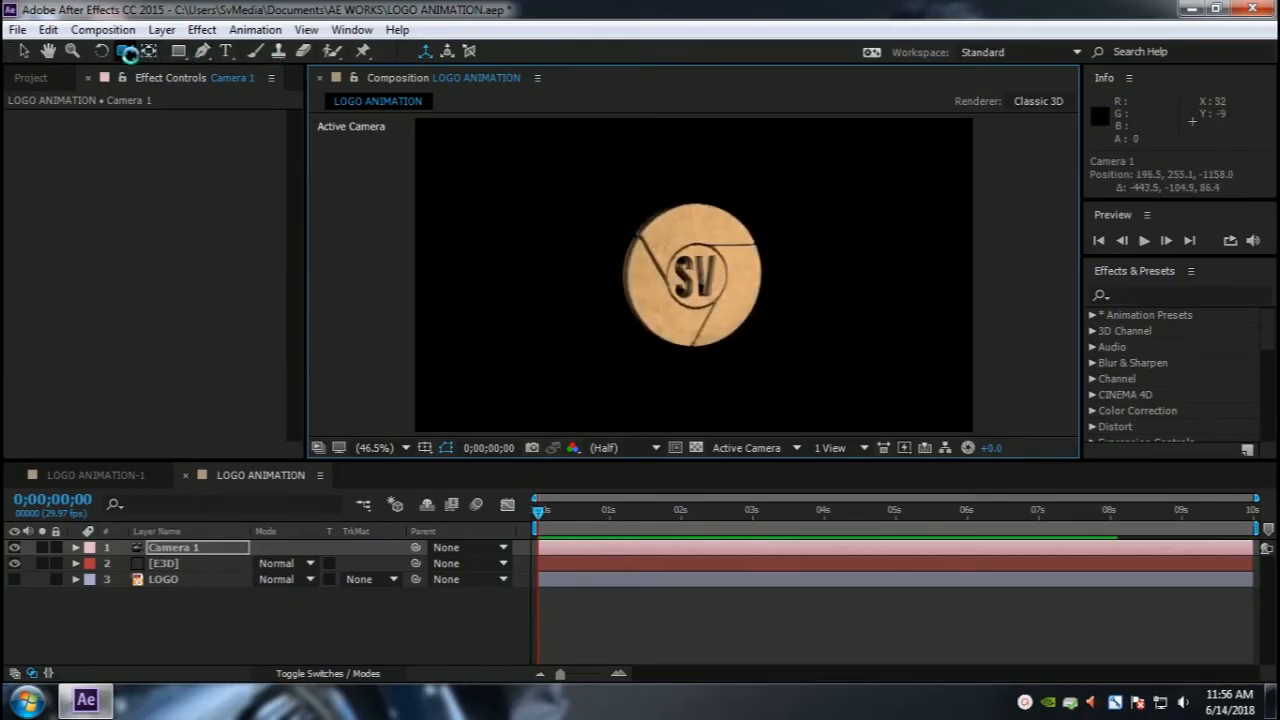
pyautogui.click(127, 52)
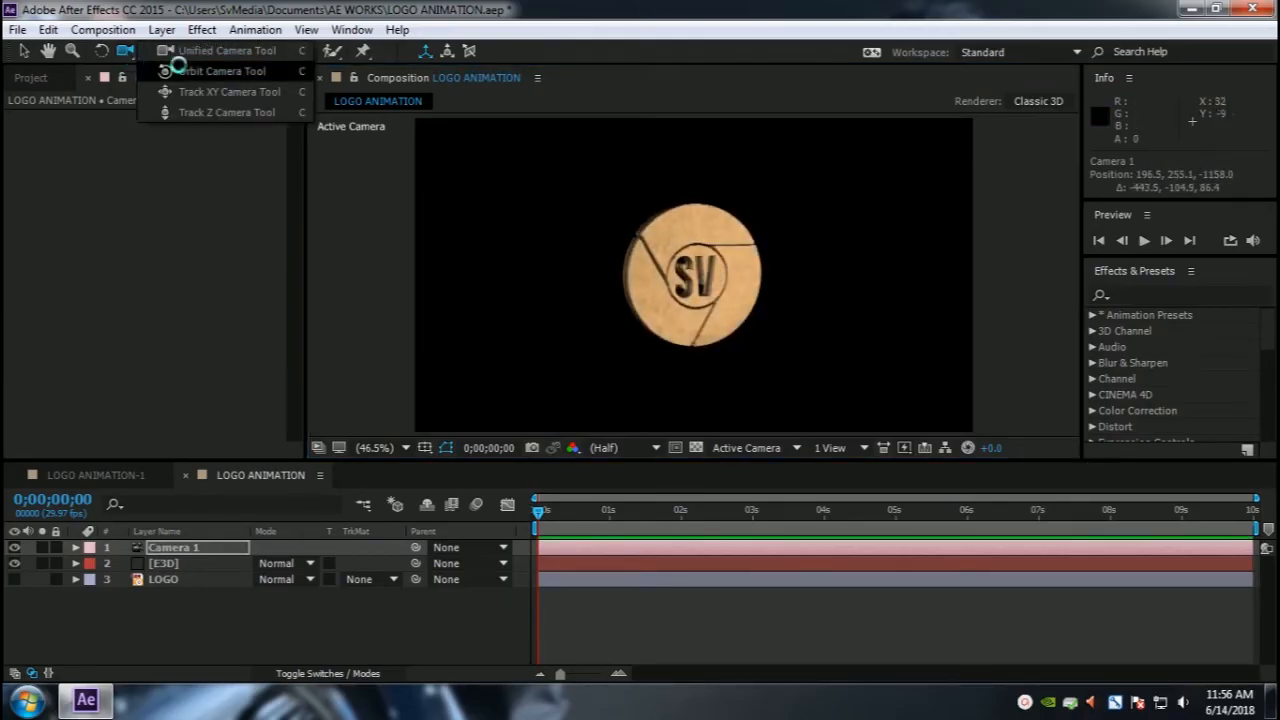
pyautogui.click(191, 112)
pyautogui.moveTo(737, 251); pyautogui.dragTo(742, 185)
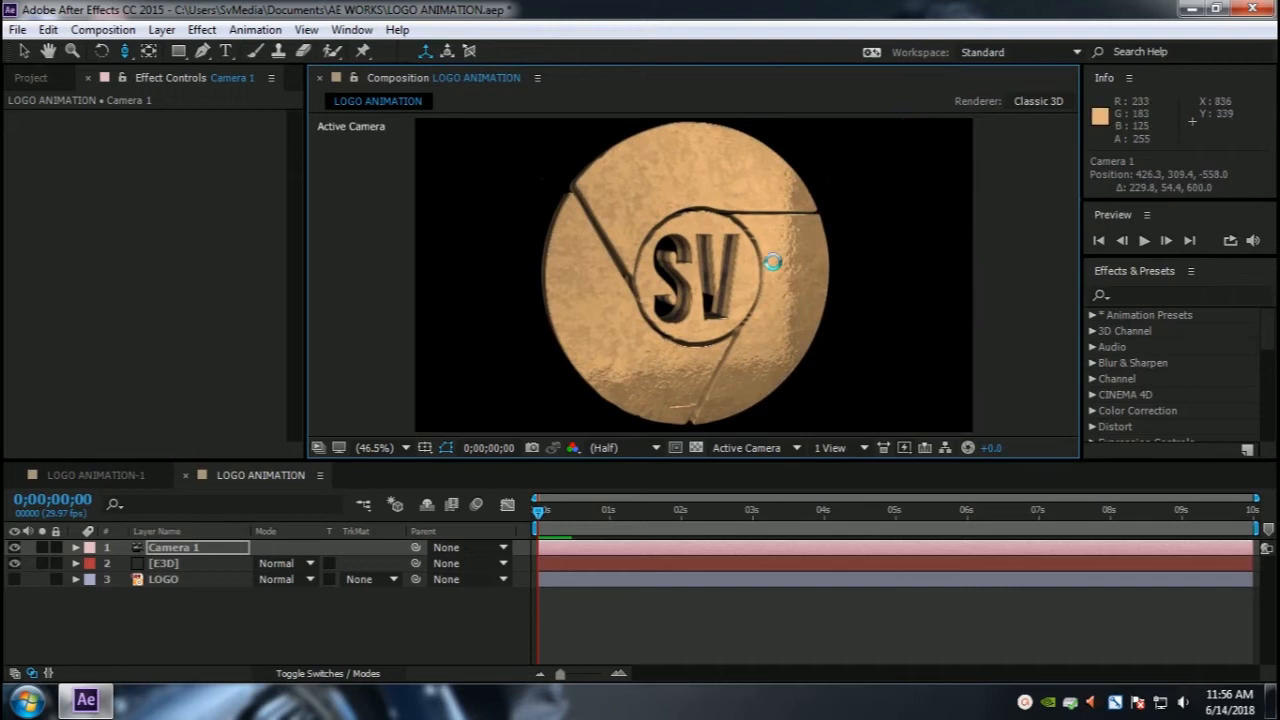
pyautogui.click(130, 53)
pyautogui.click(131, 54)
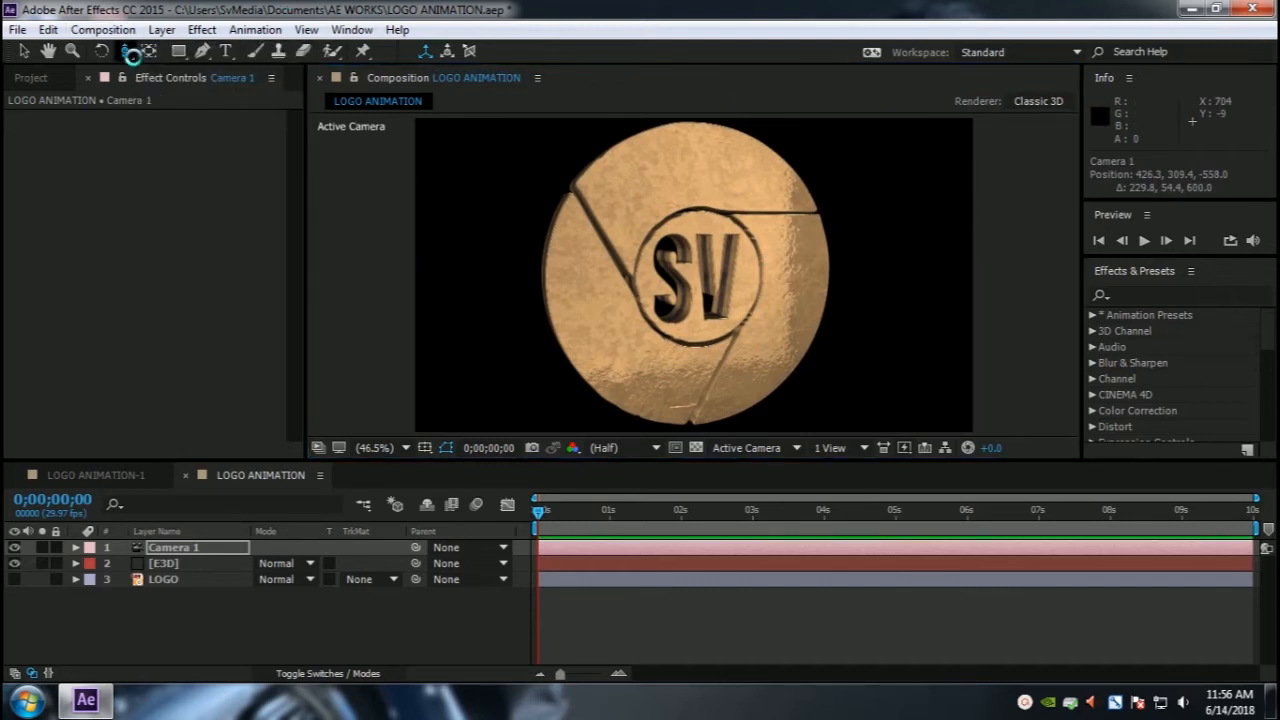
pyautogui.moveTo(131, 55); pyautogui.dragTo(220, 51)
pyautogui.moveTo(624, 311); pyautogui.dragTo(640, 240)
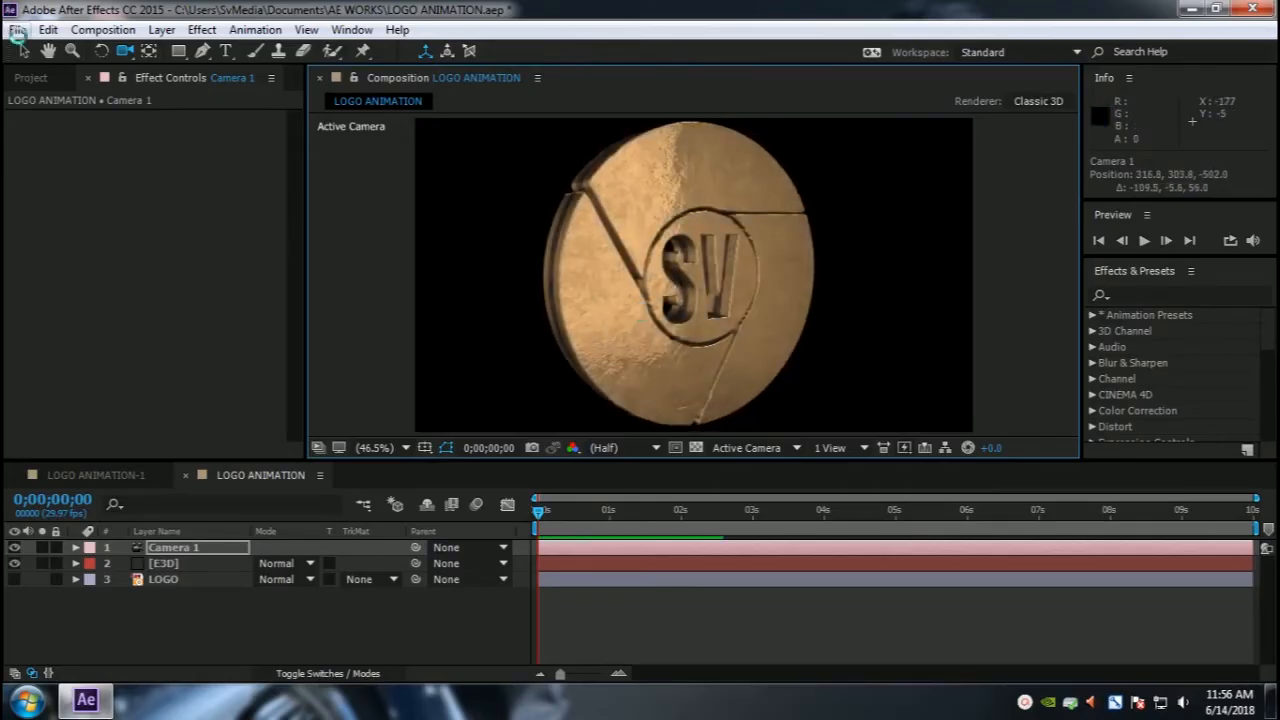
pyautogui.click(21, 51)
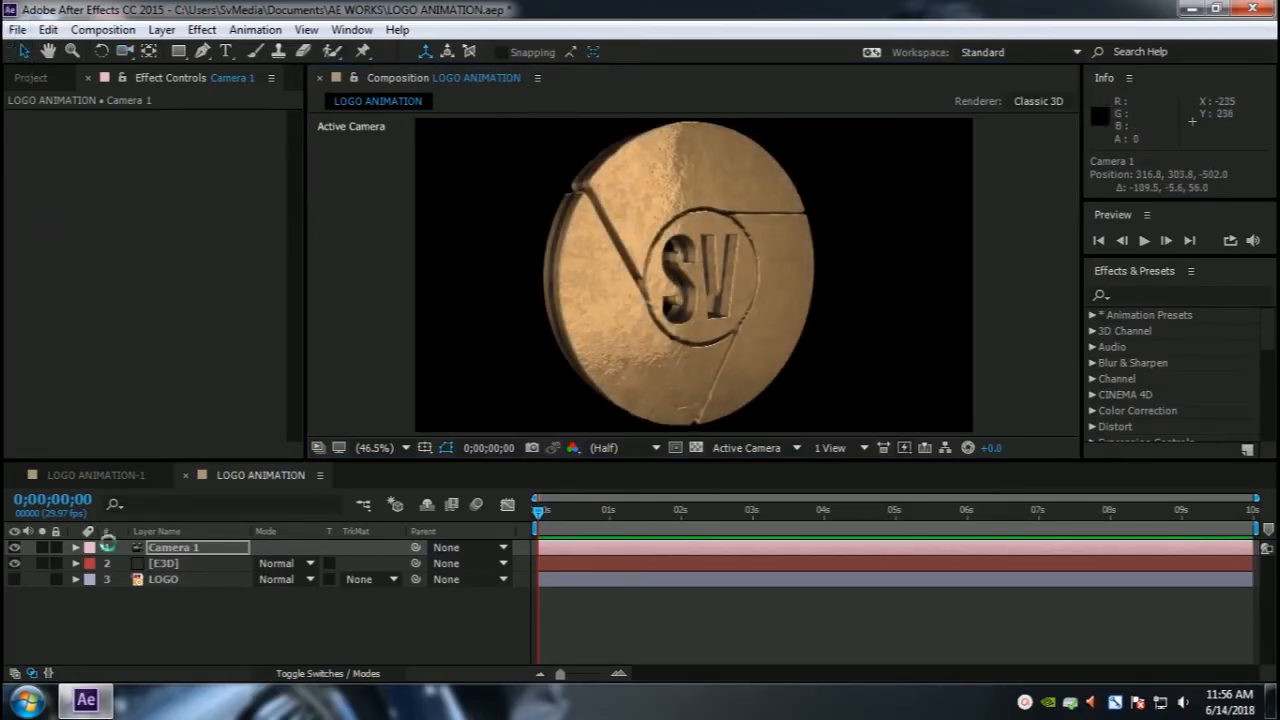
# Step: Add the expression time*100 to Channel 1's Y rotation under Group 1's Aux Channels on the E3D layer
pyautogui.click(162, 564)
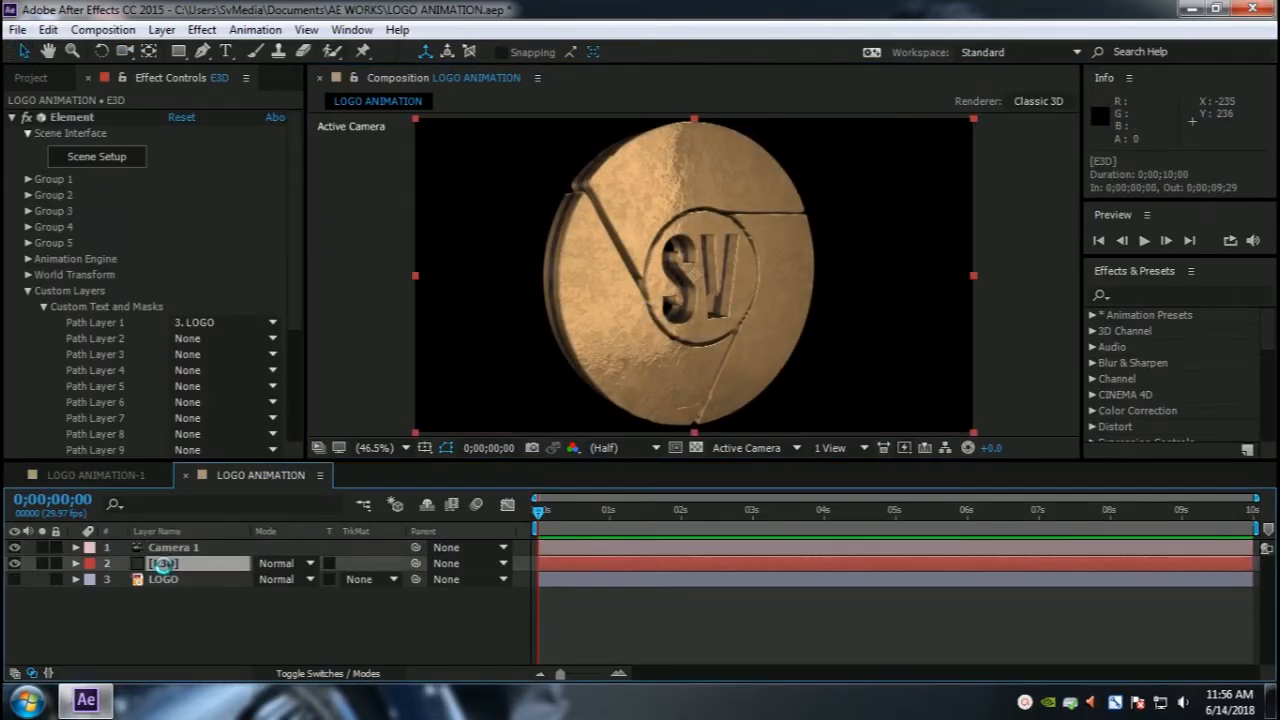
pyautogui.click(29, 291)
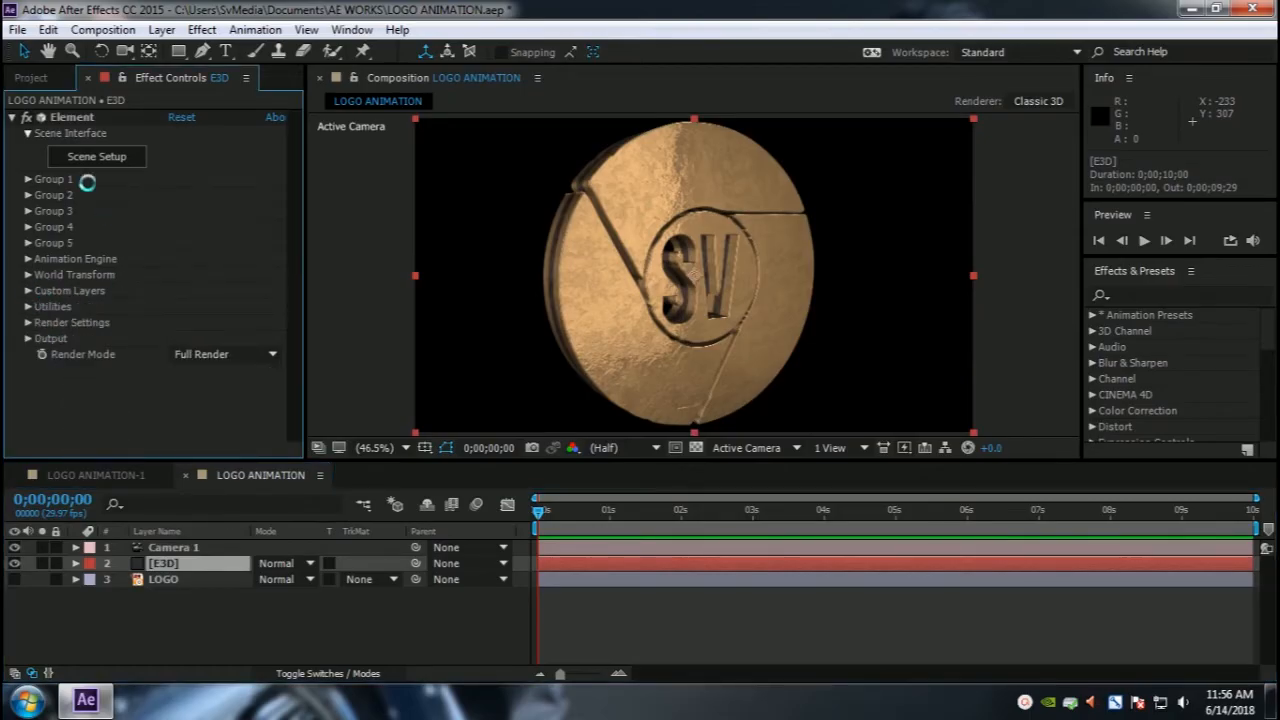
pyautogui.click(27, 179)
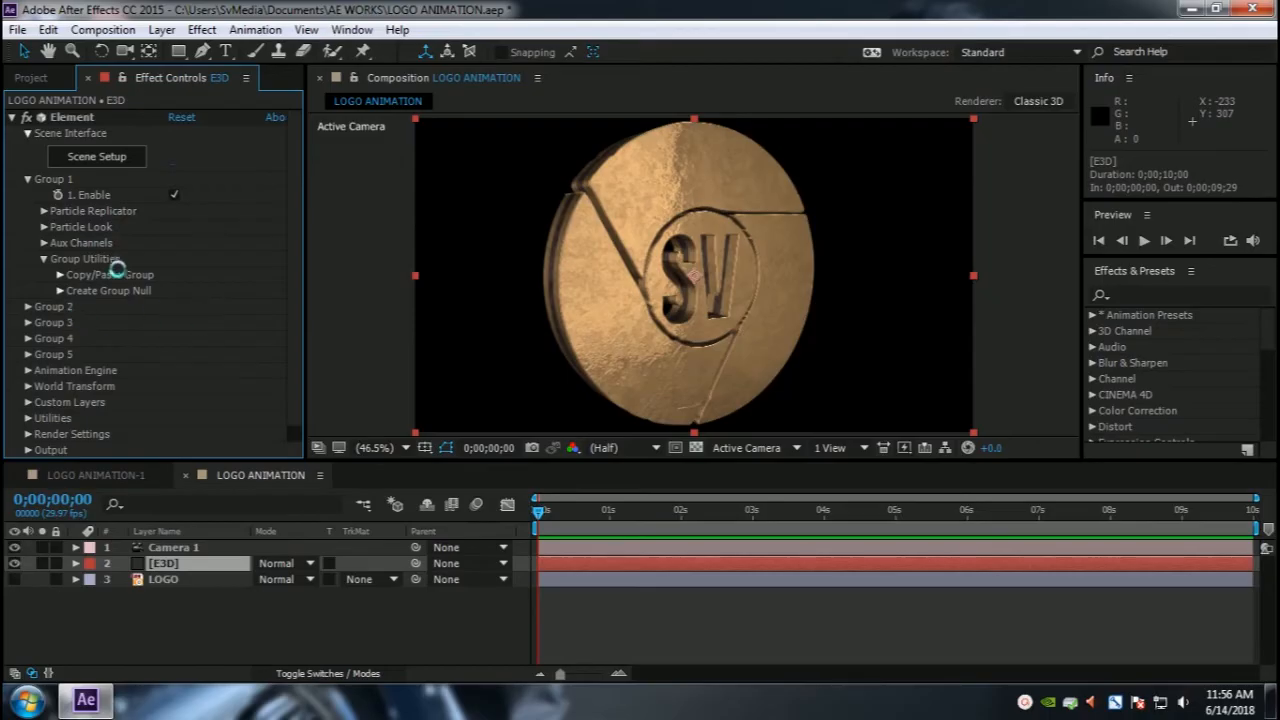
pyautogui.click(43, 243)
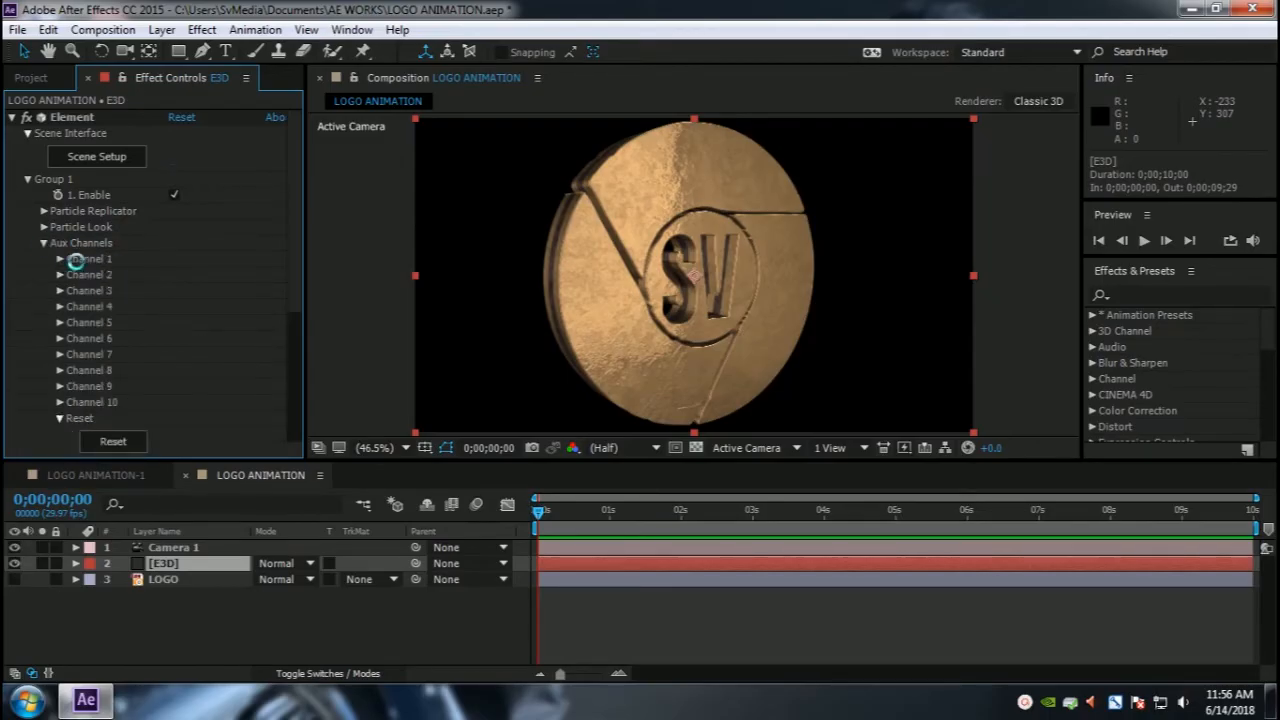
pyautogui.click(58, 259)
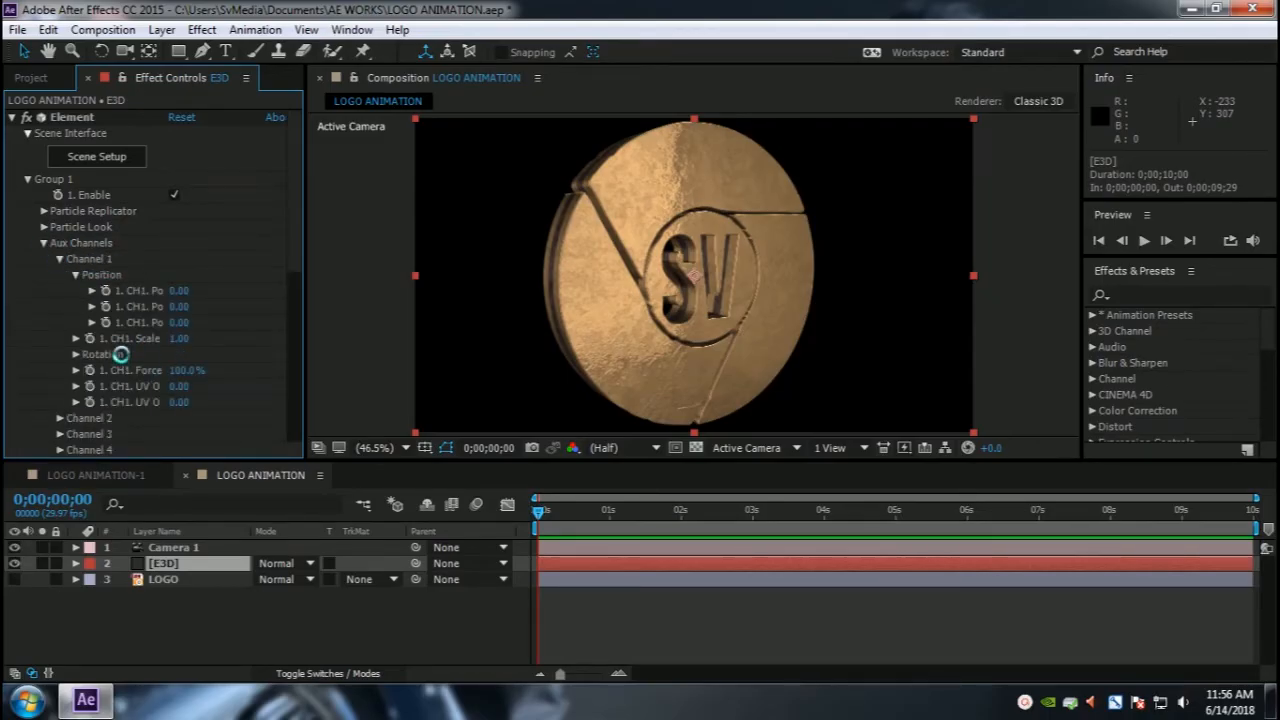
pyautogui.scroll(-3, 120, 354)
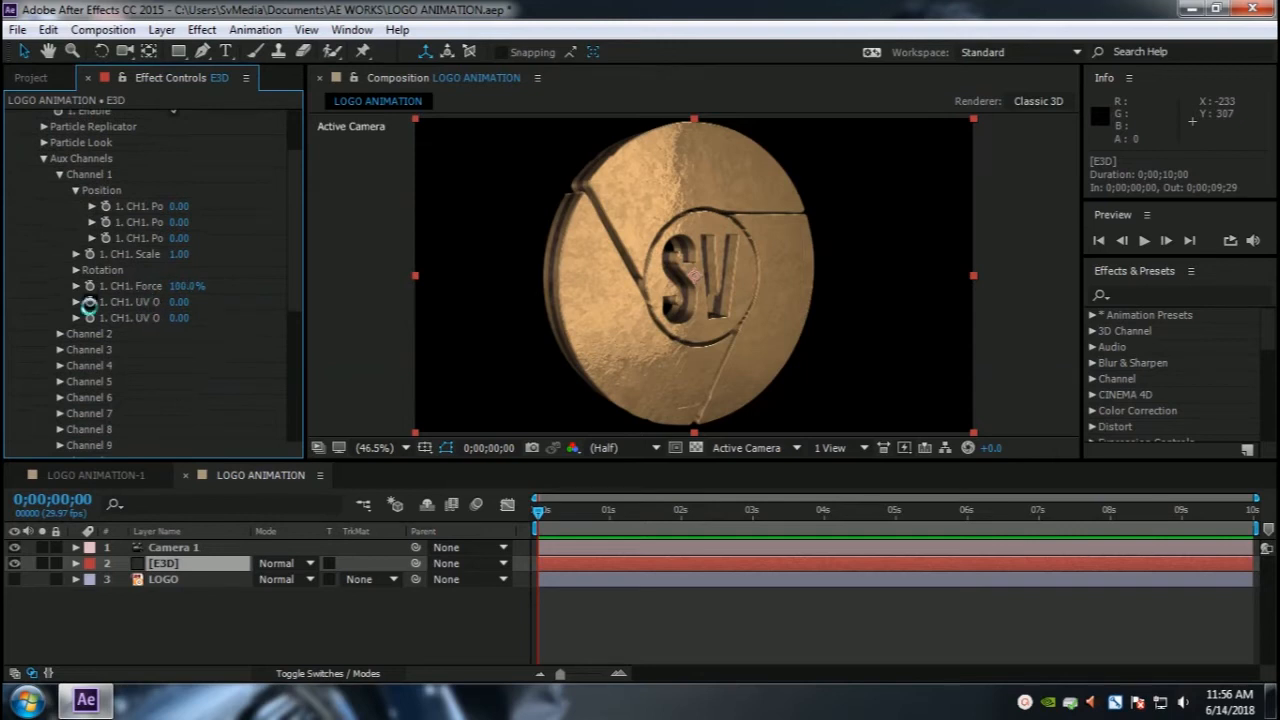
pyautogui.click(73, 271)
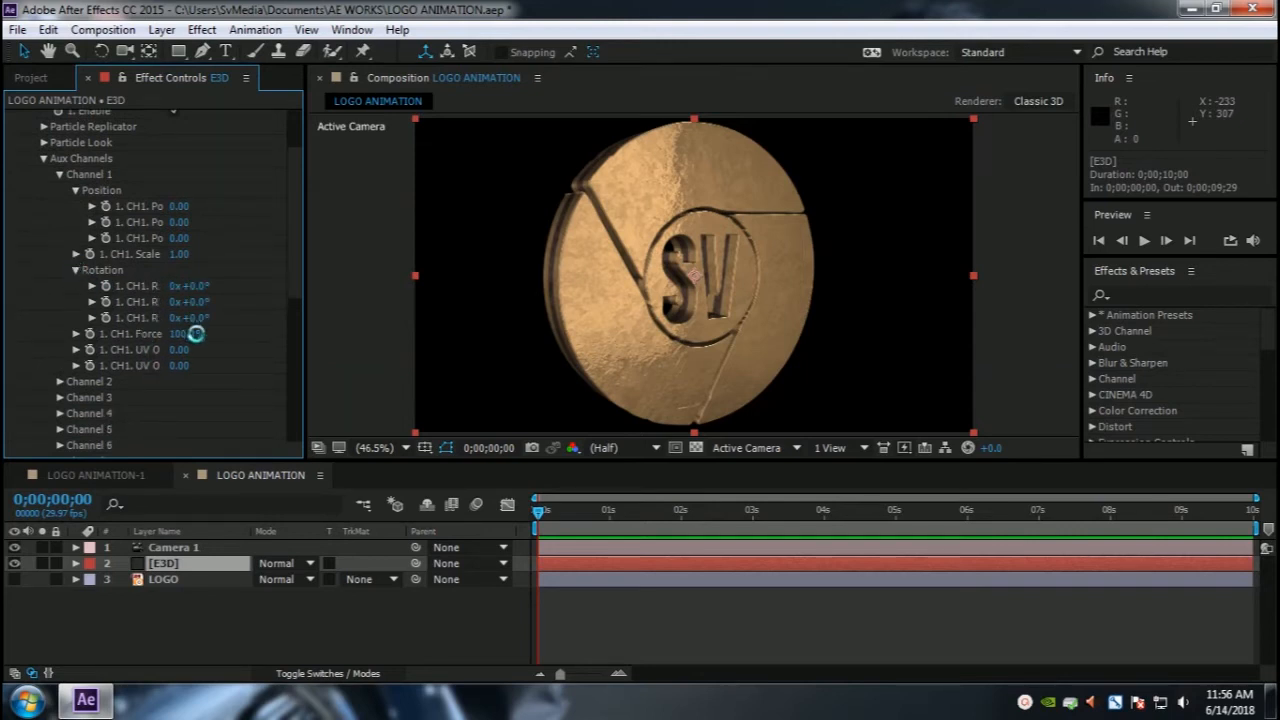
pyautogui.moveTo(193, 302); pyautogui.dragTo(301, 297)
pyautogui.hotkey('ctrl', 'z')
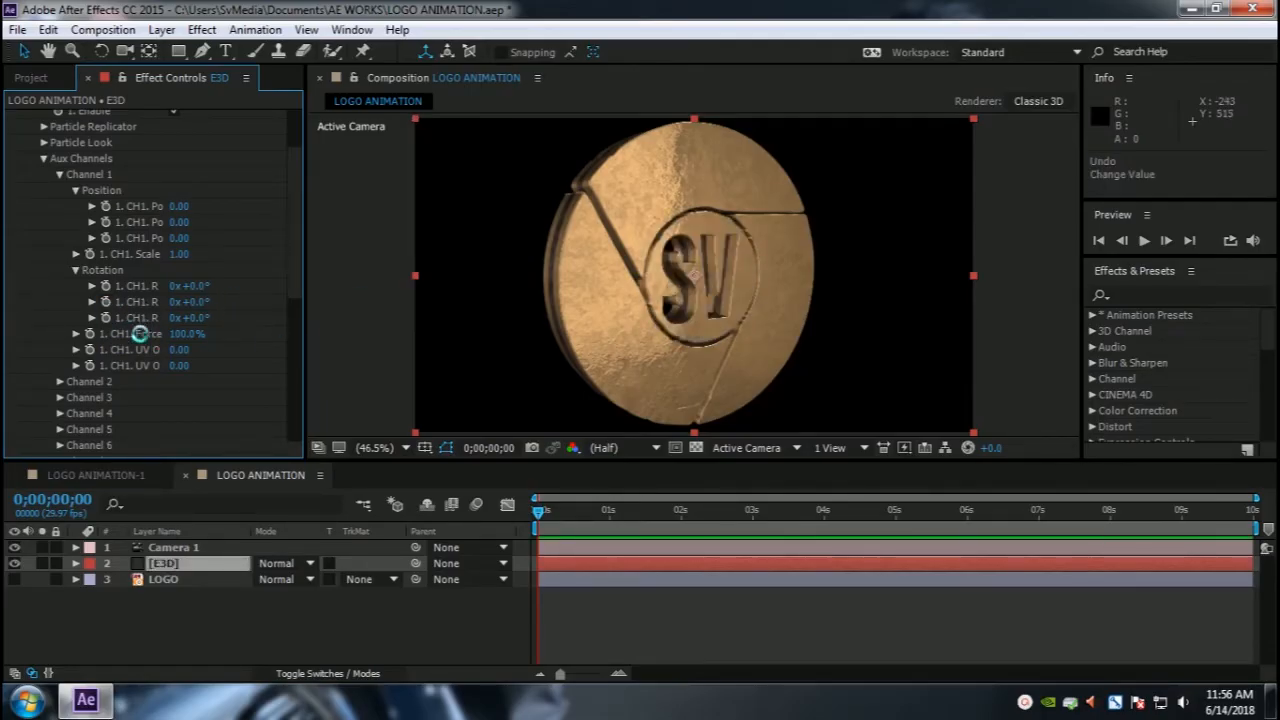
pyautogui.keyDown('alt'); pyautogui.click(104, 303); pyautogui.keyUp('alt')
pyautogui.moveTo(652, 658); pyautogui.dragTo(491, 656)
pyautogui.scroll(-2, 667, 544)
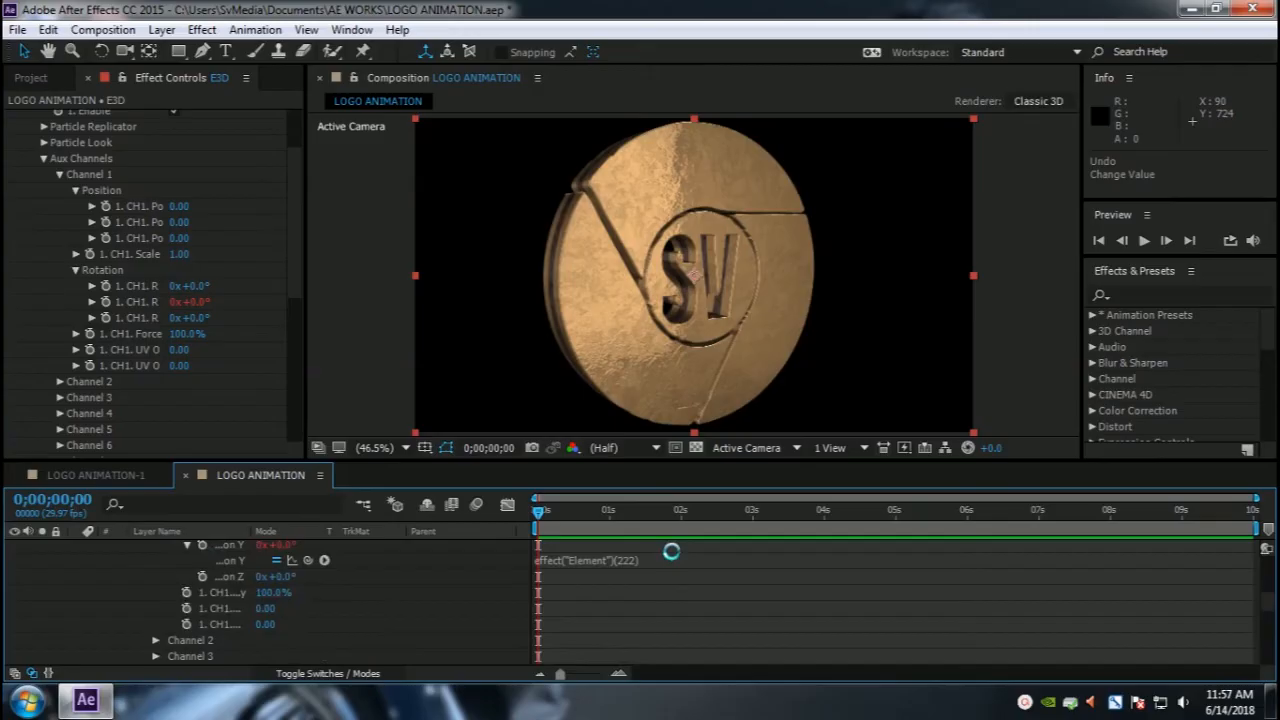
pyautogui.click(643, 566)
pyautogui.click(625, 560)
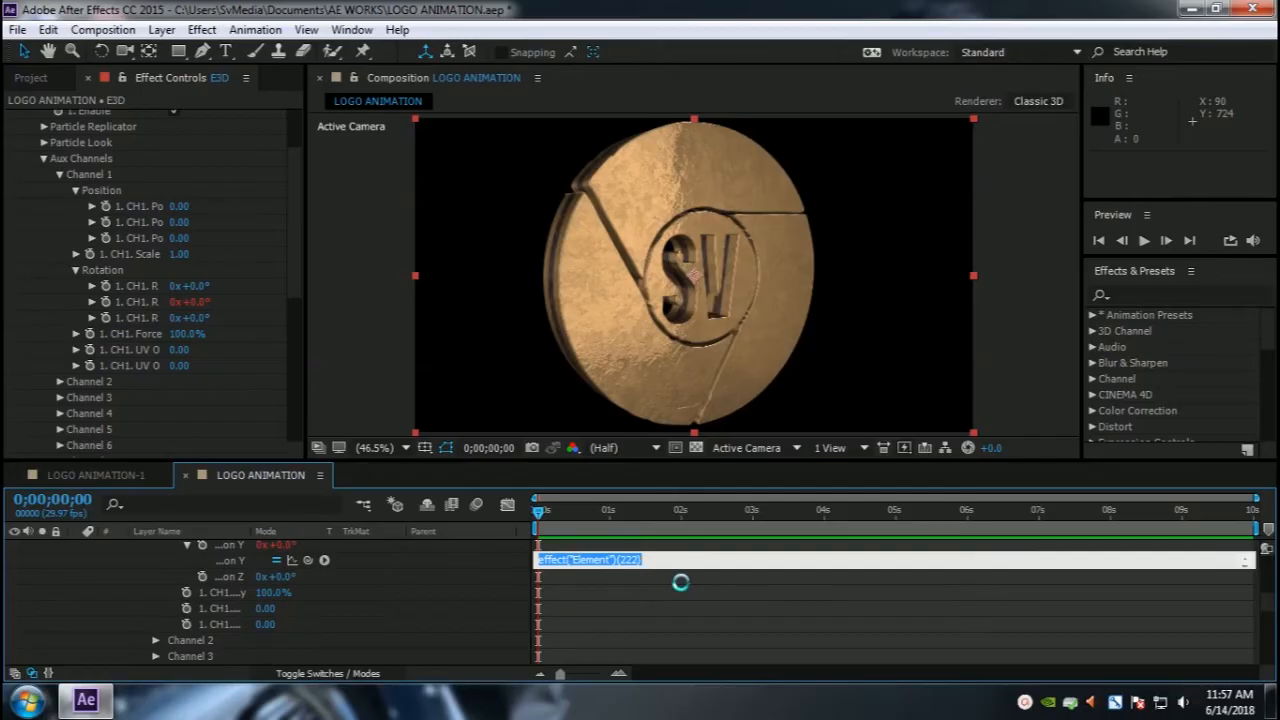
pyautogui.write('T')
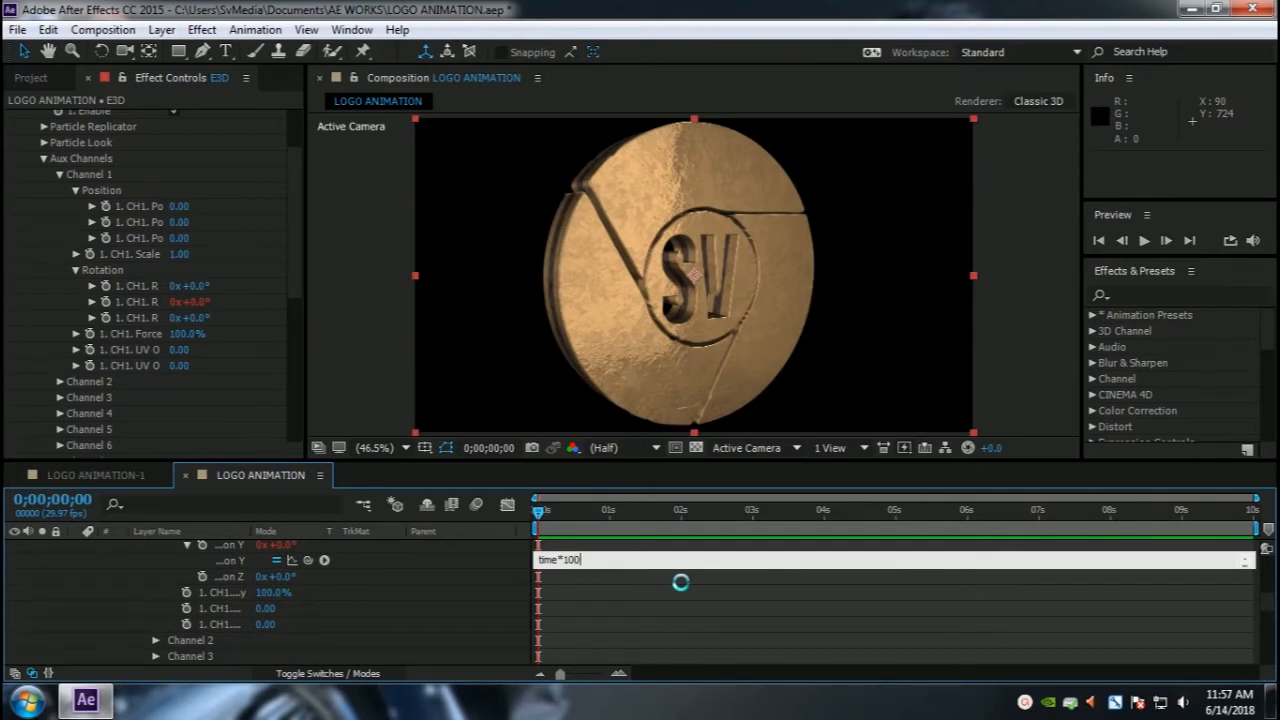
# Step: Preview the spinning logo animation and return to the start of the timeline
pyautogui.moveTo(539, 511)
pyautogui.mouseDown()
pyautogui.moveTo(920, 513)
pyautogui.moveTo(540, 516)
pyautogui.mouseUp()
pyautogui.press('space')
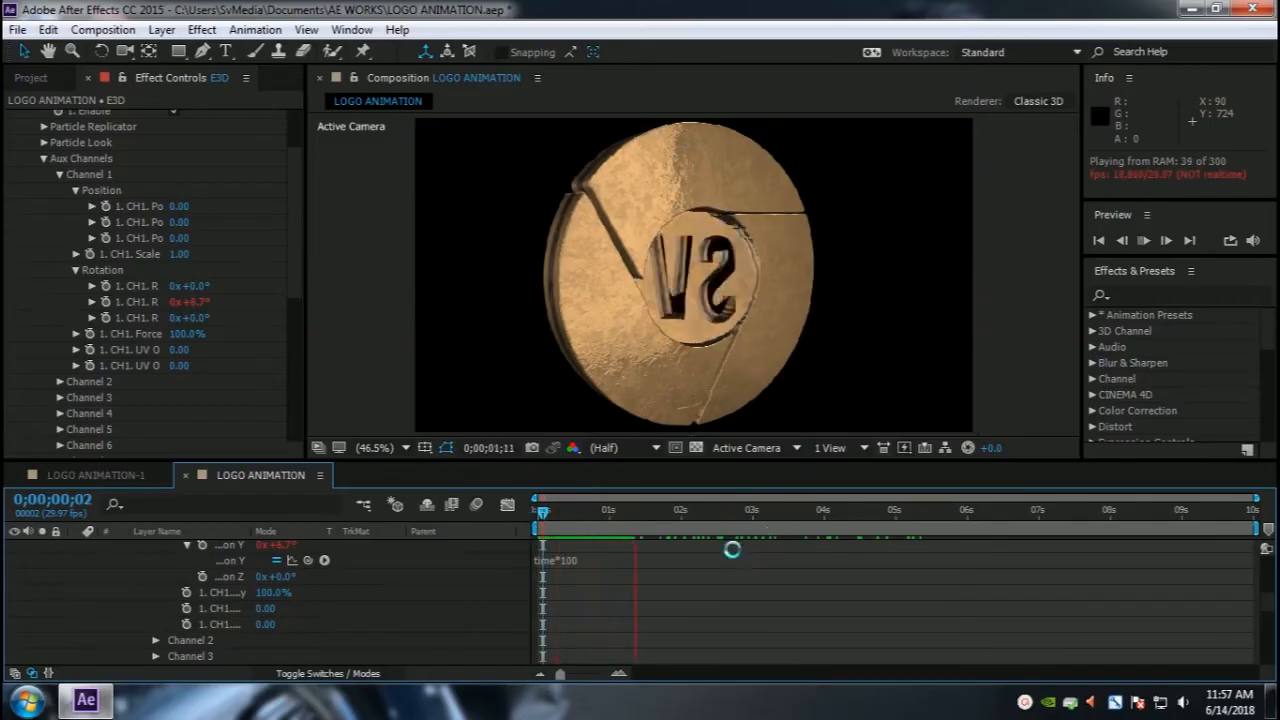
pyautogui.click(612, 509)
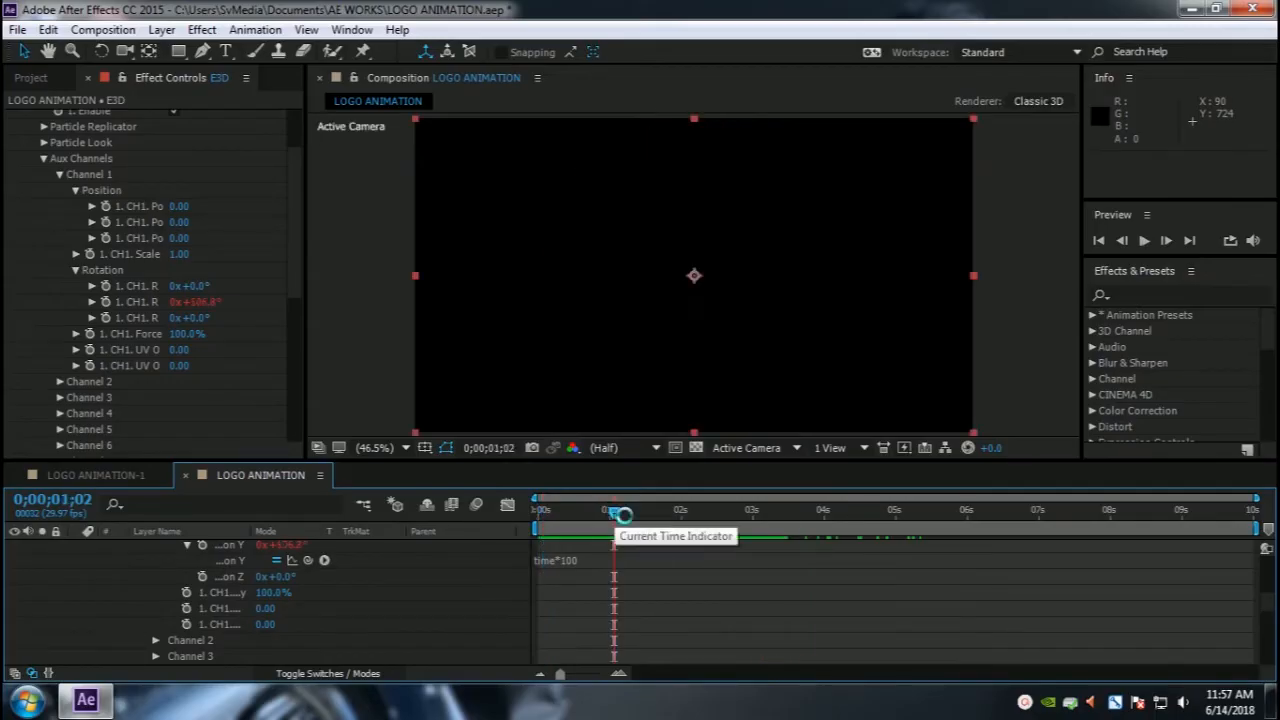
pyautogui.moveTo(607, 510); pyautogui.dragTo(520, 505)
# Step: Increase Camera 1's zoom to about 1391 pixels and orbit the camera to view the logo from below
pyautogui.scroll(5, 333, 626)
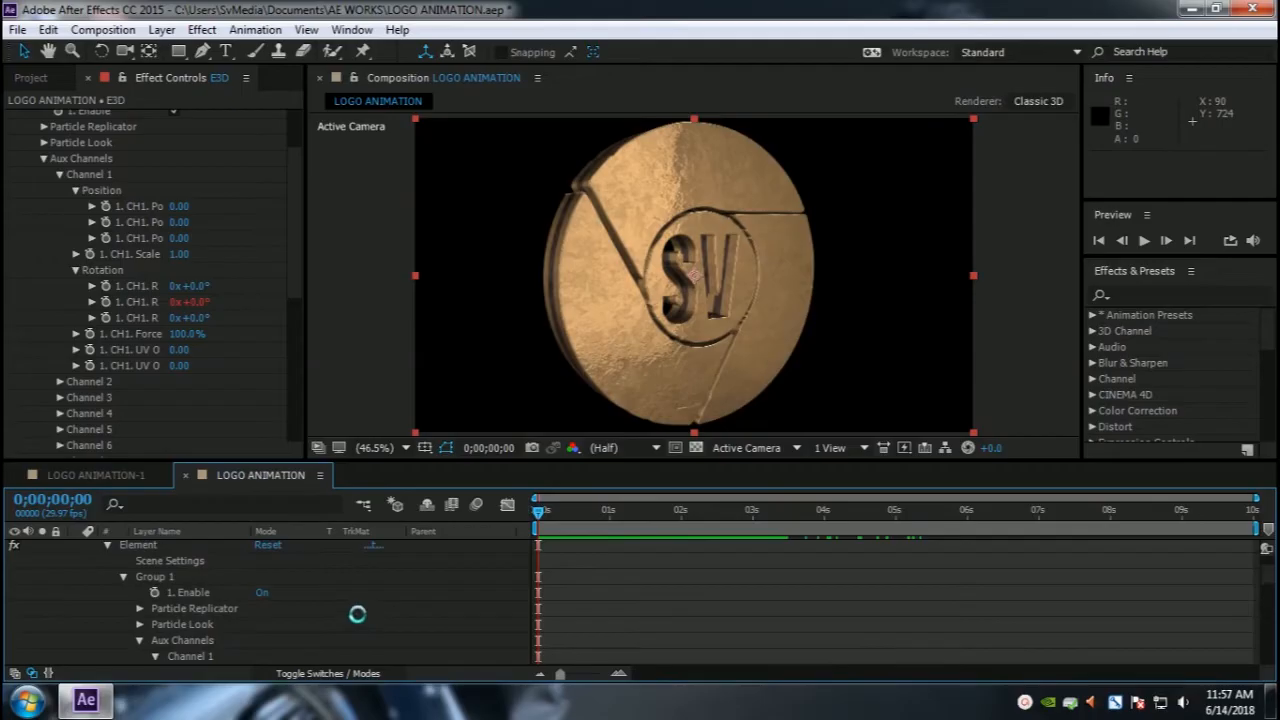
pyautogui.scroll(2, 358, 614)
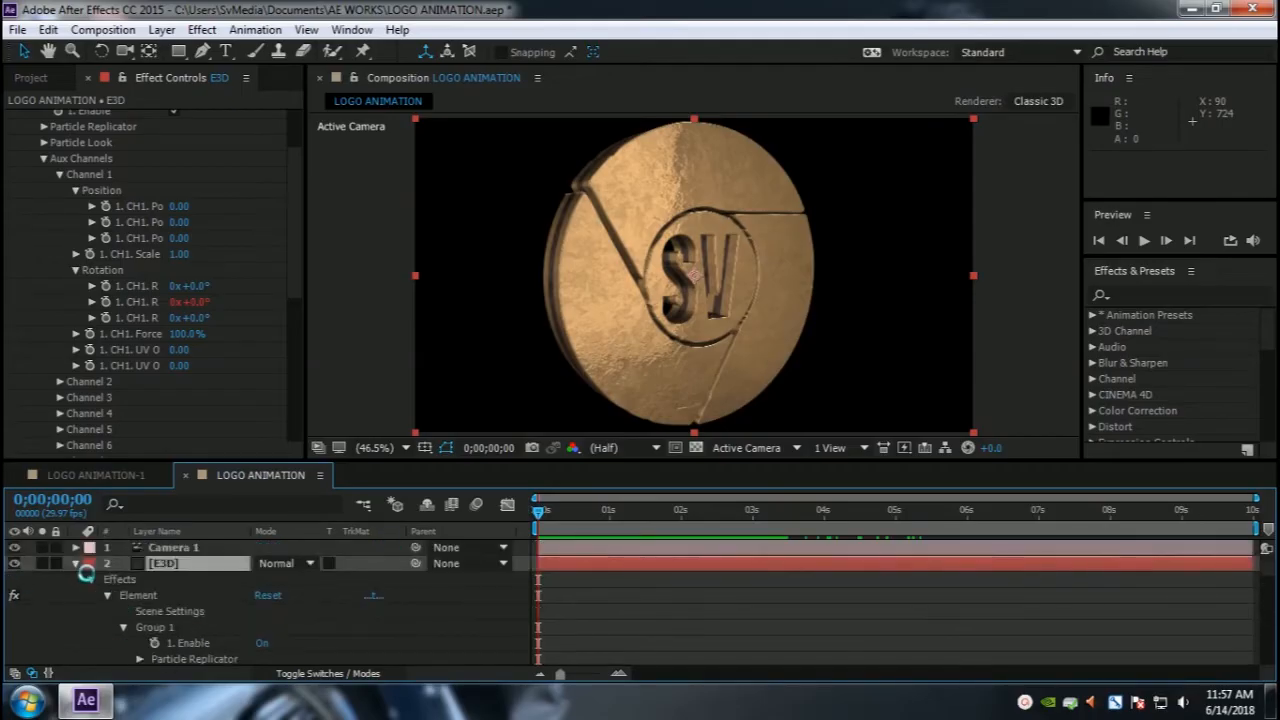
pyautogui.click(158, 547)
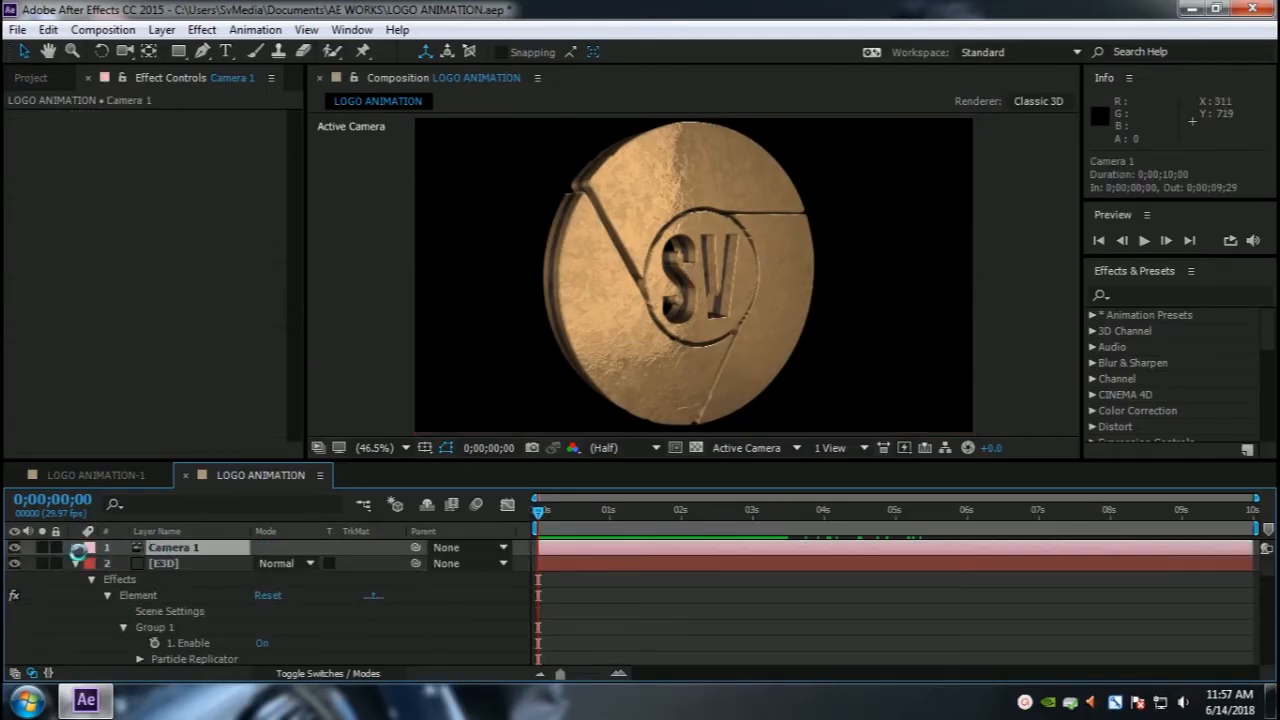
pyautogui.click(74, 548)
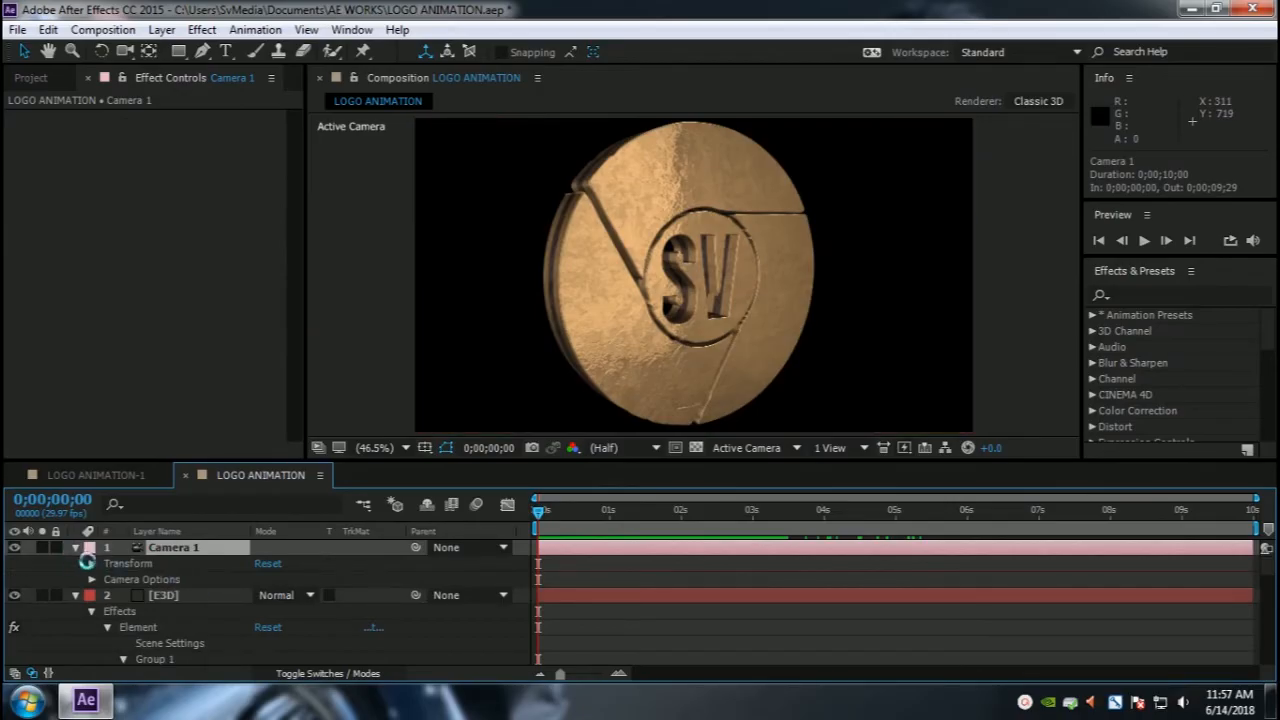
pyautogui.click(92, 564)
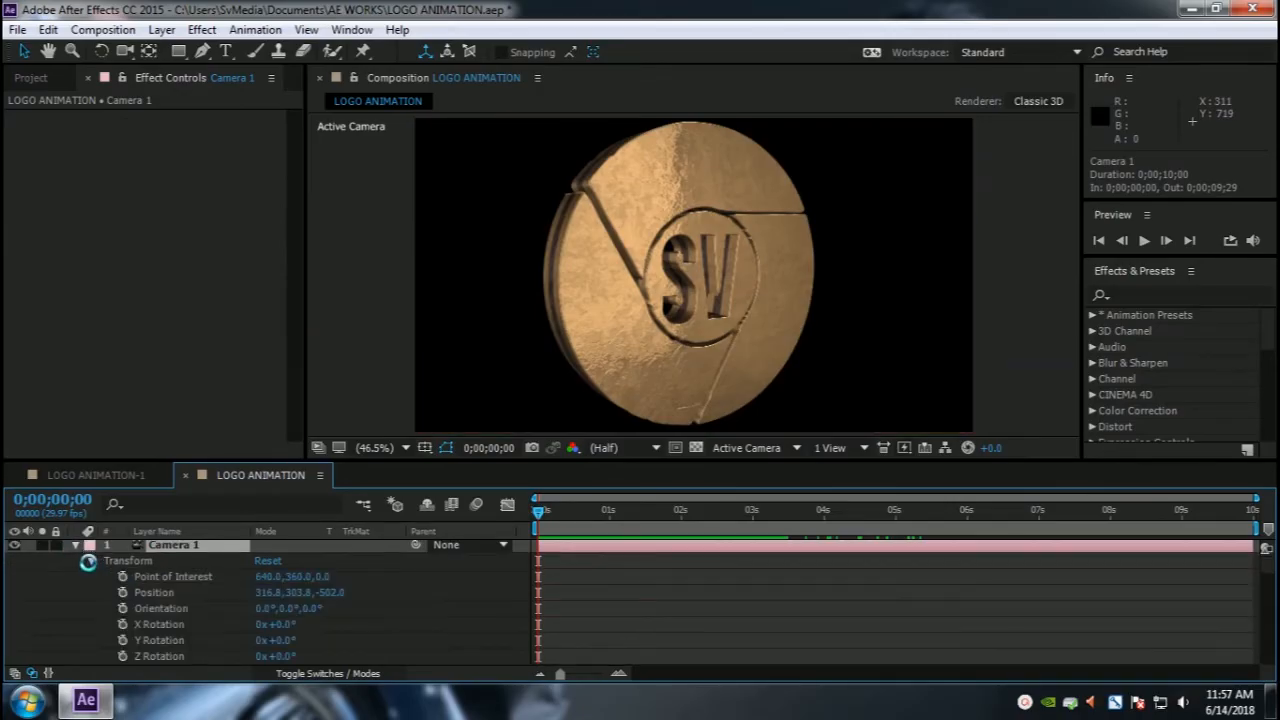
pyautogui.click(90, 562)
pyautogui.click(88, 578)
pyautogui.scroll(-6, 118, 584)
pyautogui.scroll(1, 128, 599)
pyautogui.scroll(2, 99, 585)
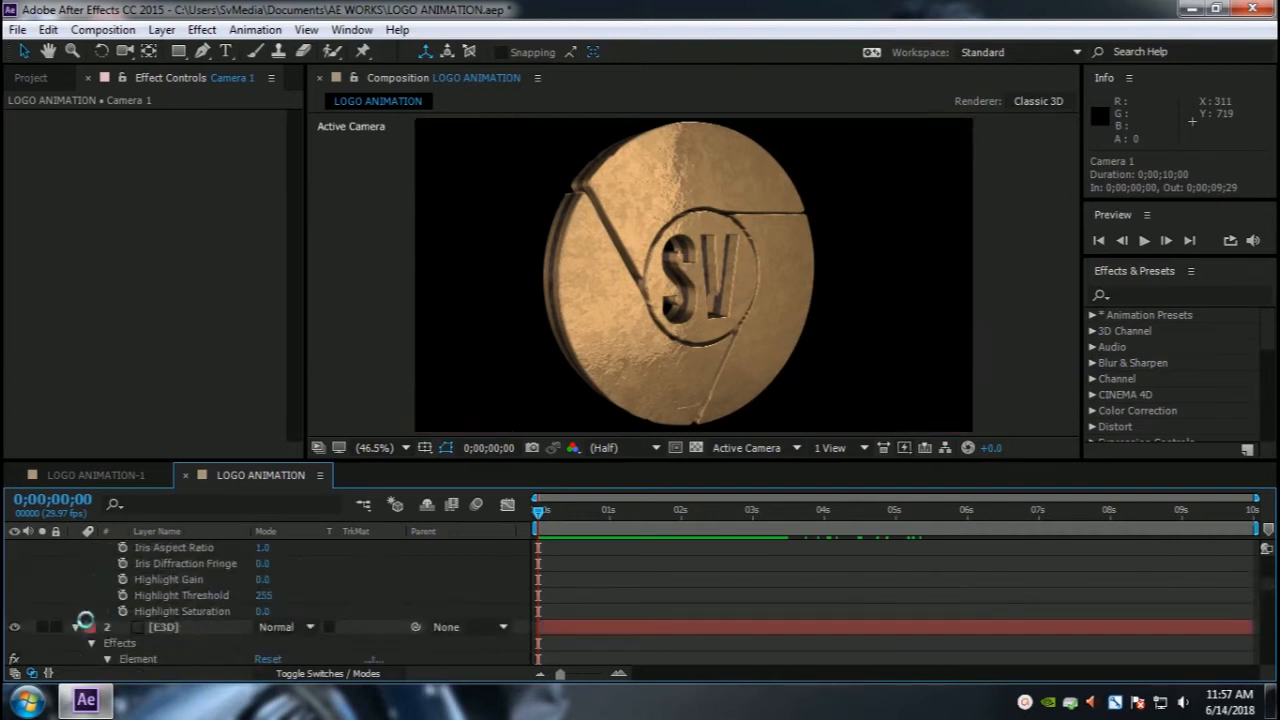
pyautogui.scroll(2, 120, 626)
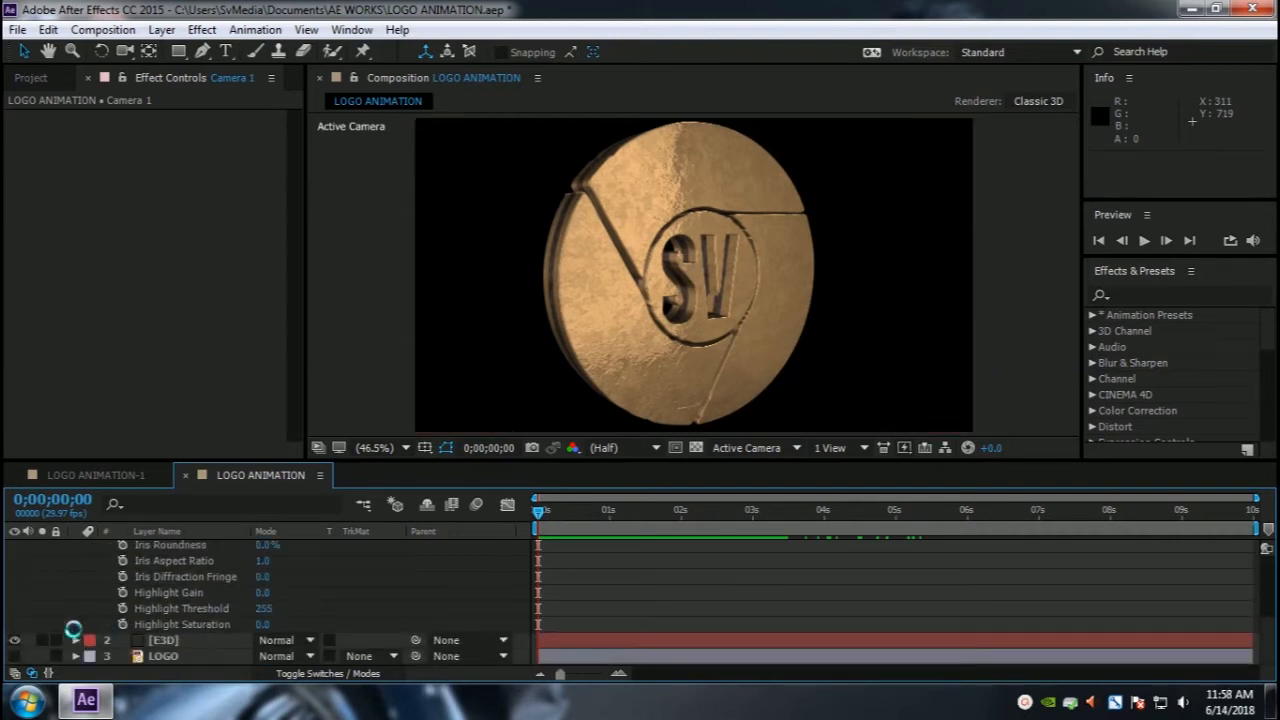
pyautogui.scroll(2, 189, 624)
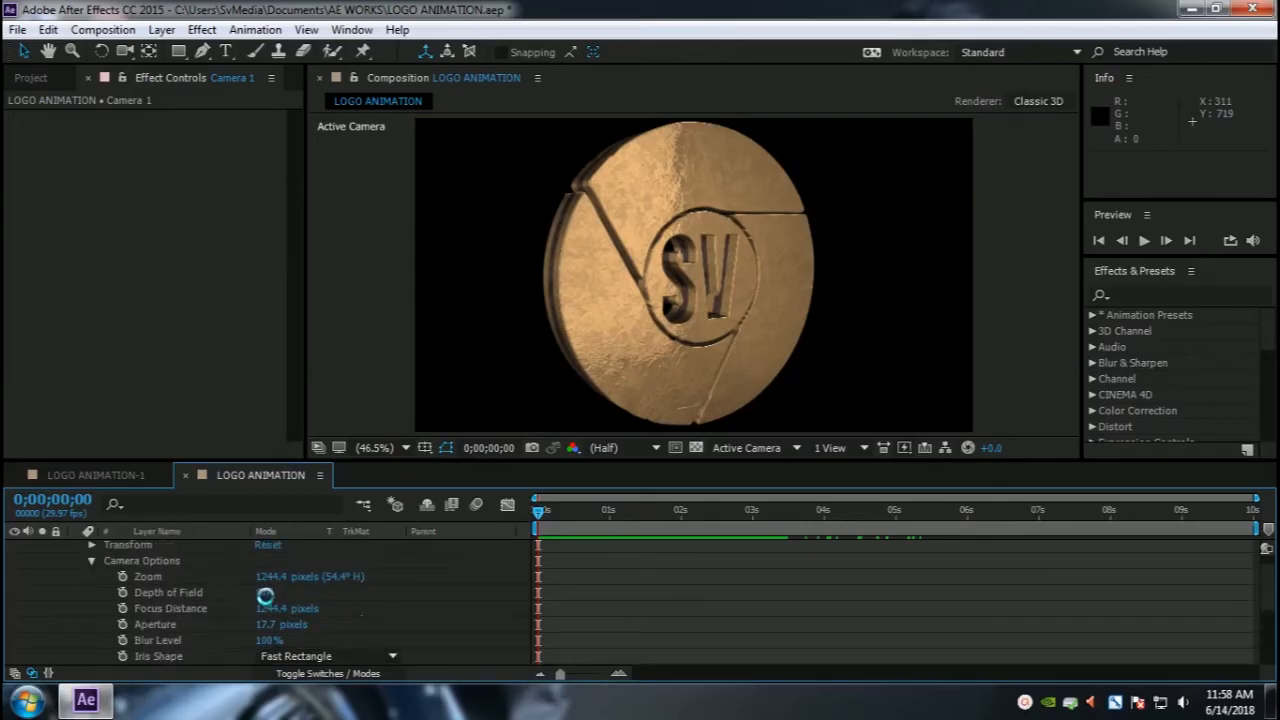
pyautogui.moveTo(268, 582); pyautogui.dragTo(414, 574)
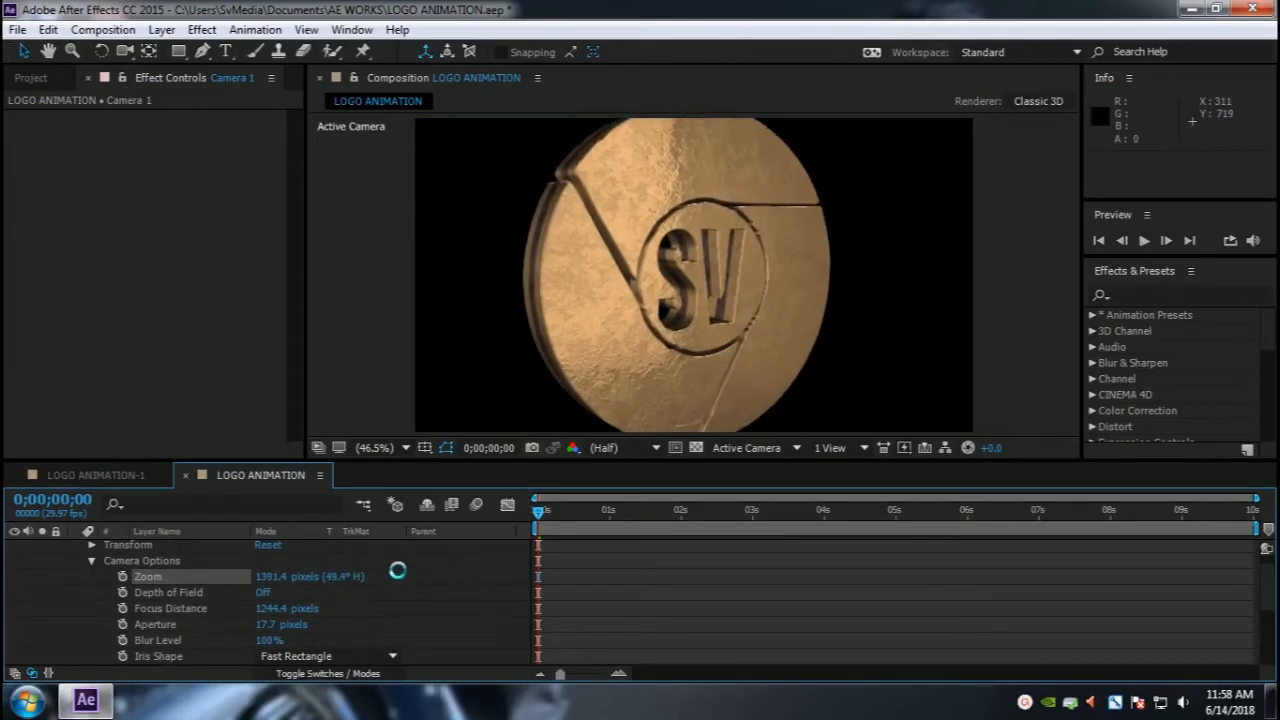
pyautogui.click(125, 50)
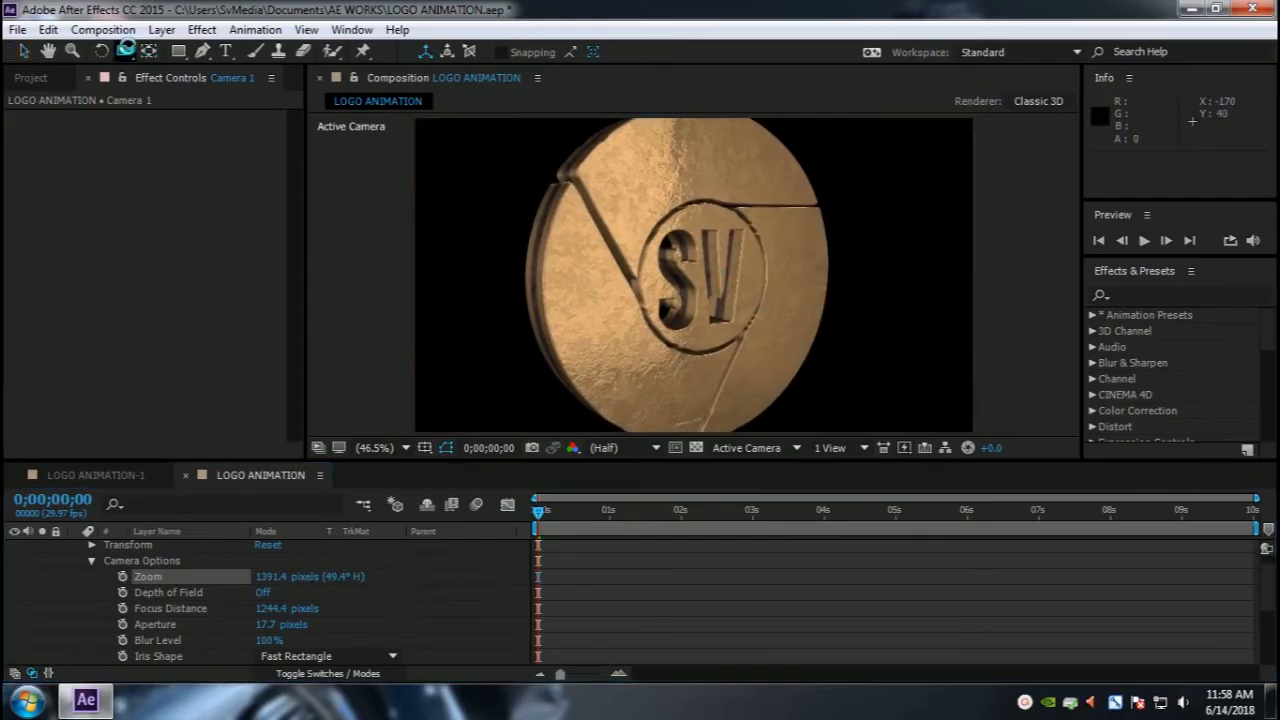
pyautogui.moveTo(647, 304)
pyautogui.mouseDown()
pyautogui.moveTo(663, 294)
pyautogui.moveTo(649, 255)
pyautogui.moveTo(658, 336)
pyautogui.moveTo(752, 318)
pyautogui.moveTo(660, 303)
pyautogui.moveTo(666, 289)
pyautogui.mouseUp()
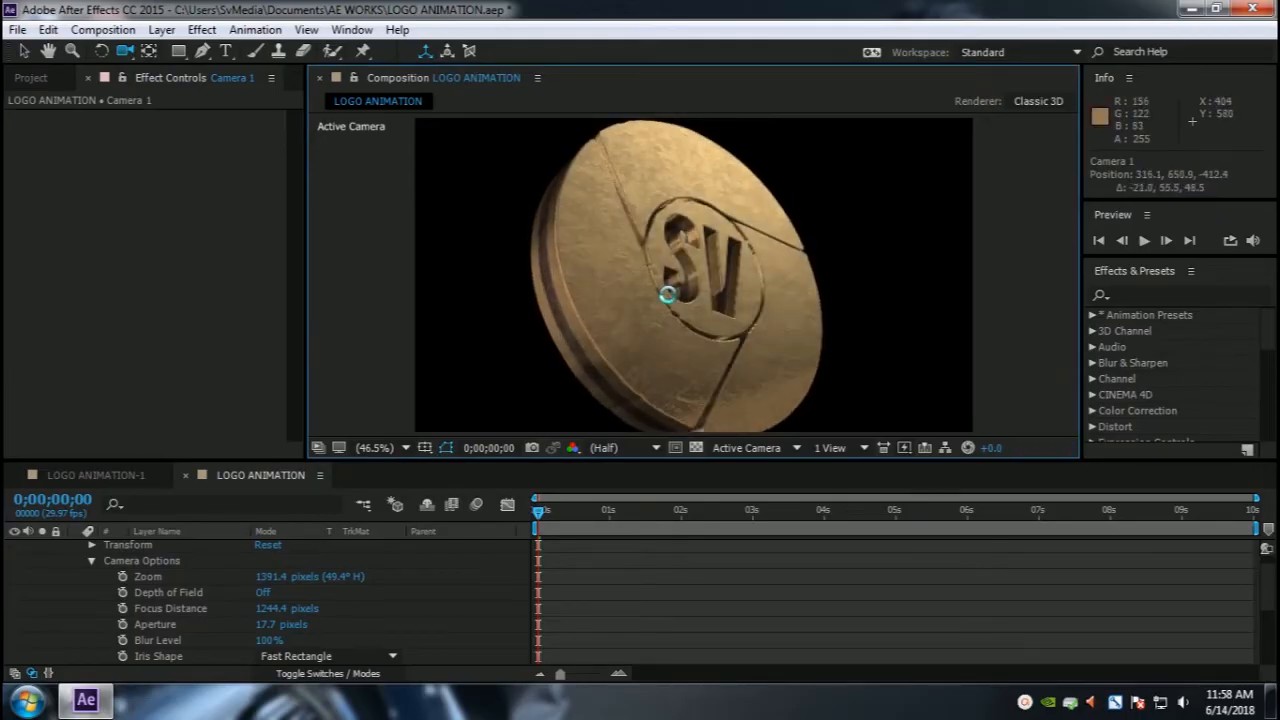
# Step: Turn on Camera 1's Depth of Field and set its Focus Distance to 700 pixels
pyautogui.click(265, 593)
pyautogui.moveTo(275, 609); pyautogui.dragTo(520, 583)
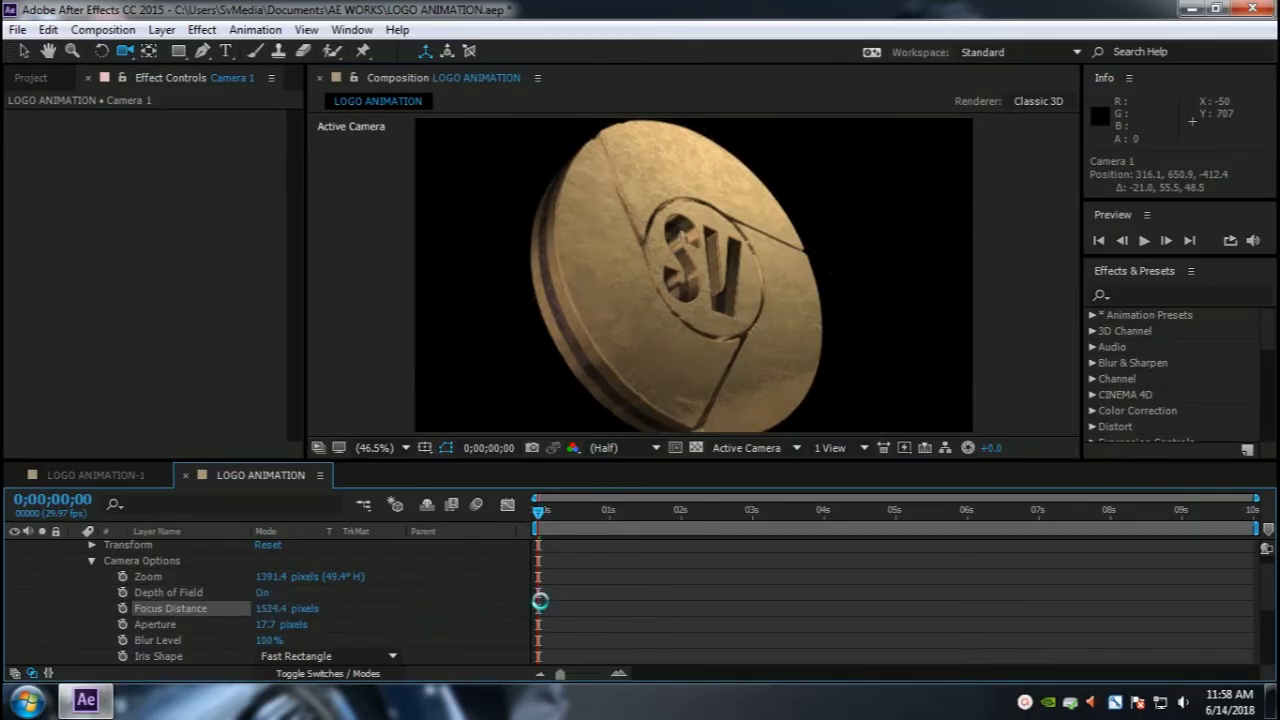
pyautogui.click(271, 610)
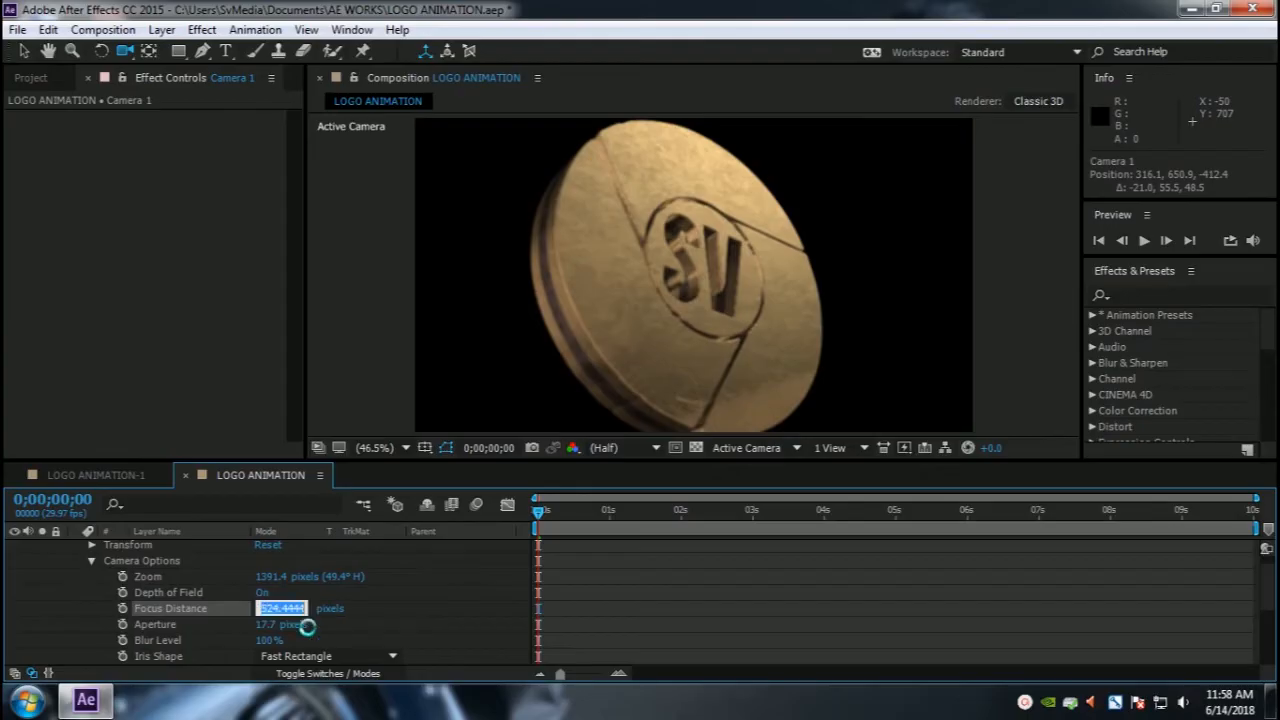
pyautogui.write('700')
pyautogui.press('Return')
# Step: Set Camera 1's Aperture to 100 pixels
pyautogui.moveTo(275, 624); pyautogui.dragTo(390, 619)
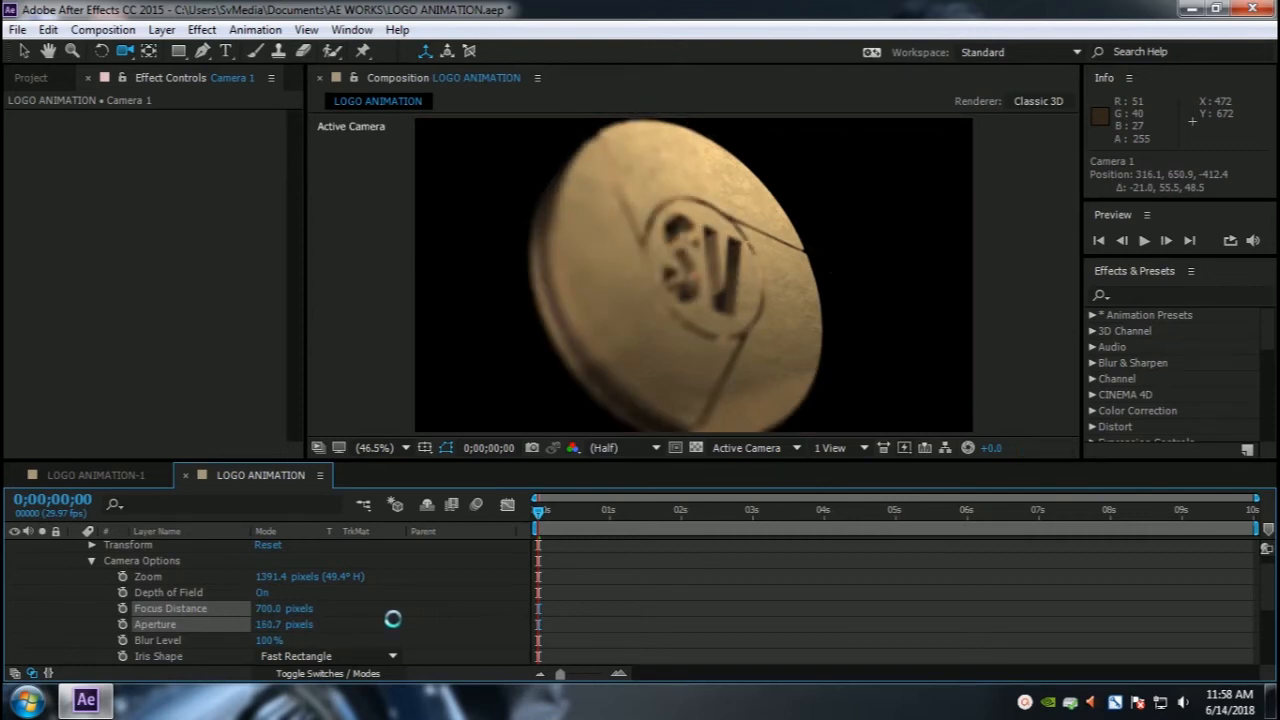
pyautogui.click(268, 624)
pyautogui.write('100')
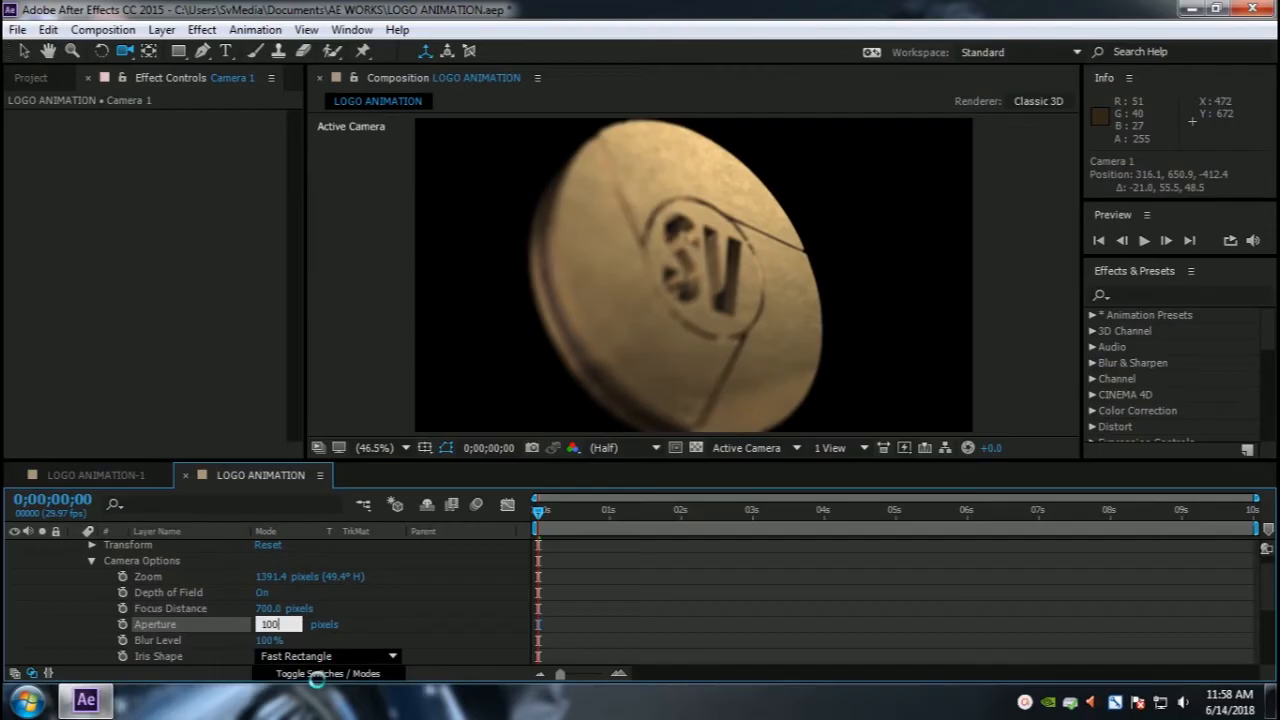
pyautogui.press('Return')
# Step: Try different Blur Levels at frame 28 and set Blur Level back to 100%
pyautogui.moveTo(268, 640); pyautogui.dragTo(363, 646)
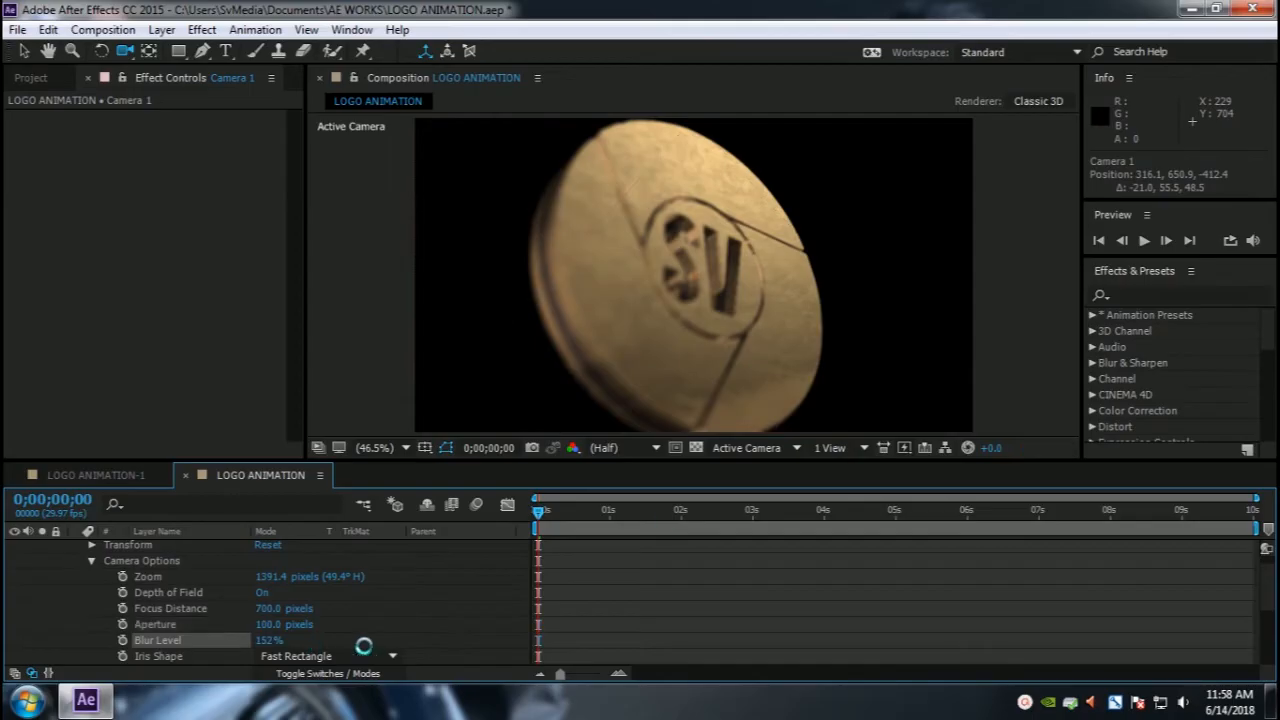
pyautogui.click(604, 510)
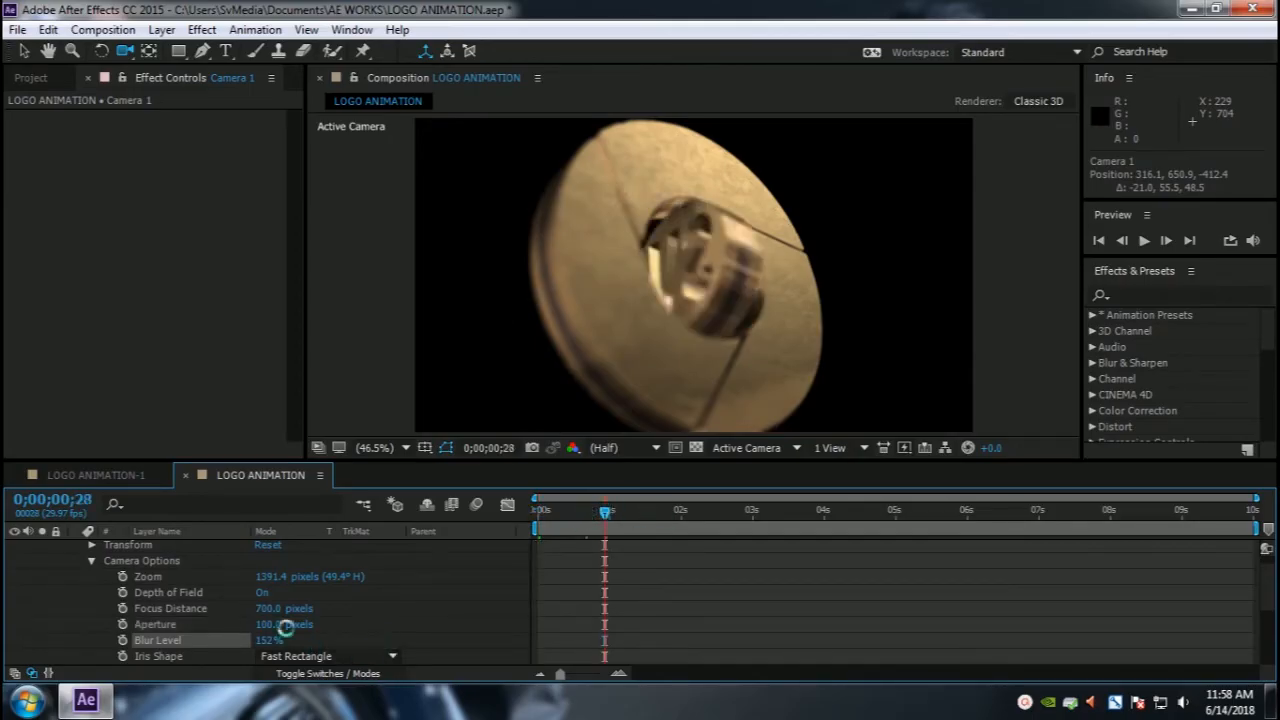
pyautogui.moveTo(236, 642); pyautogui.dragTo(140, 644)
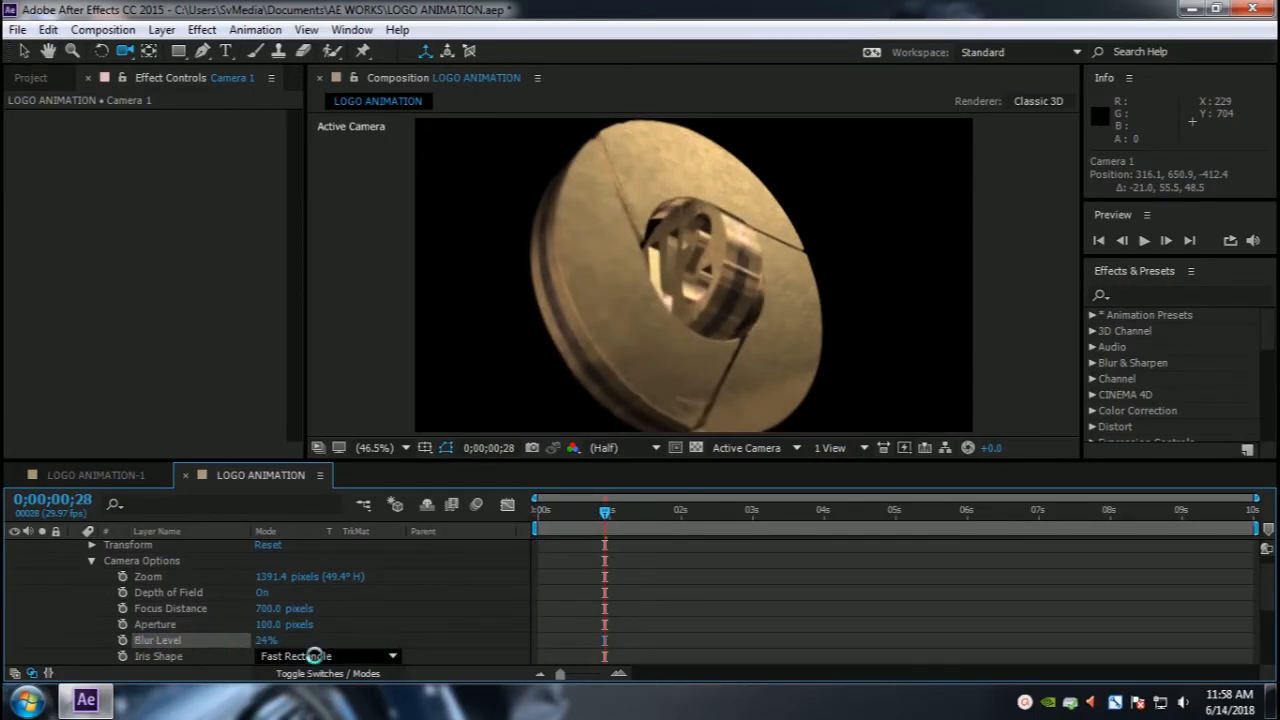
pyautogui.click(280, 641)
pyautogui.write('100')
pyautogui.press('Return')
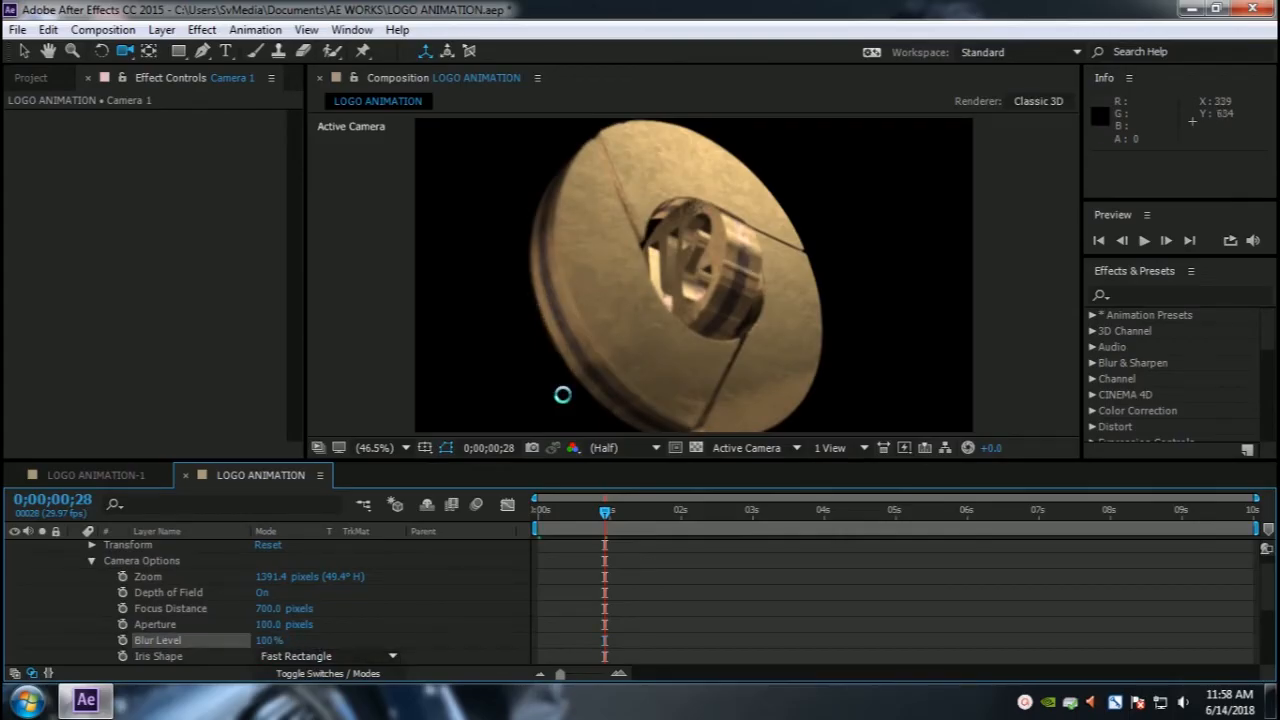
# Step: Try a larger Aperture and restore it to 100 pixels
pyautogui.moveTo(270, 626); pyautogui.dragTo(360, 620)
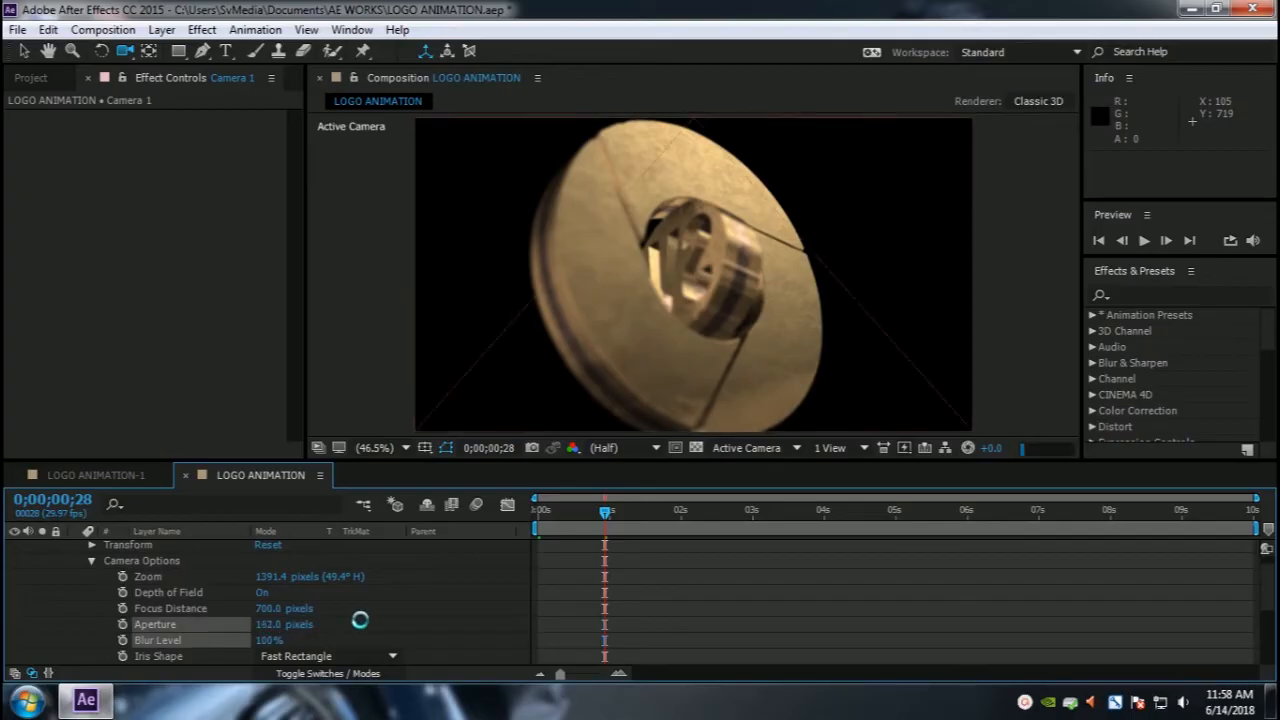
pyautogui.click(265, 625)
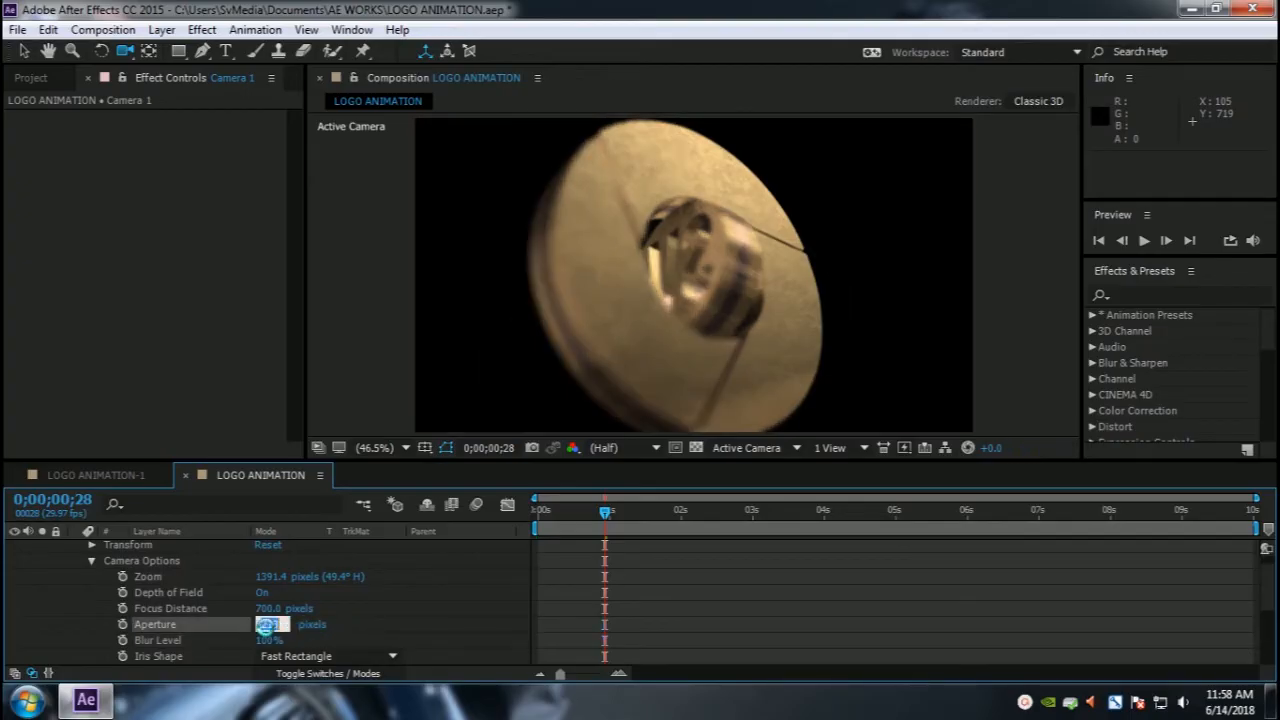
pyautogui.press('Return')
# Step: Try a Blur Level of 8% and set it back to 100%
pyautogui.click(270, 640)
pyautogui.write('8')
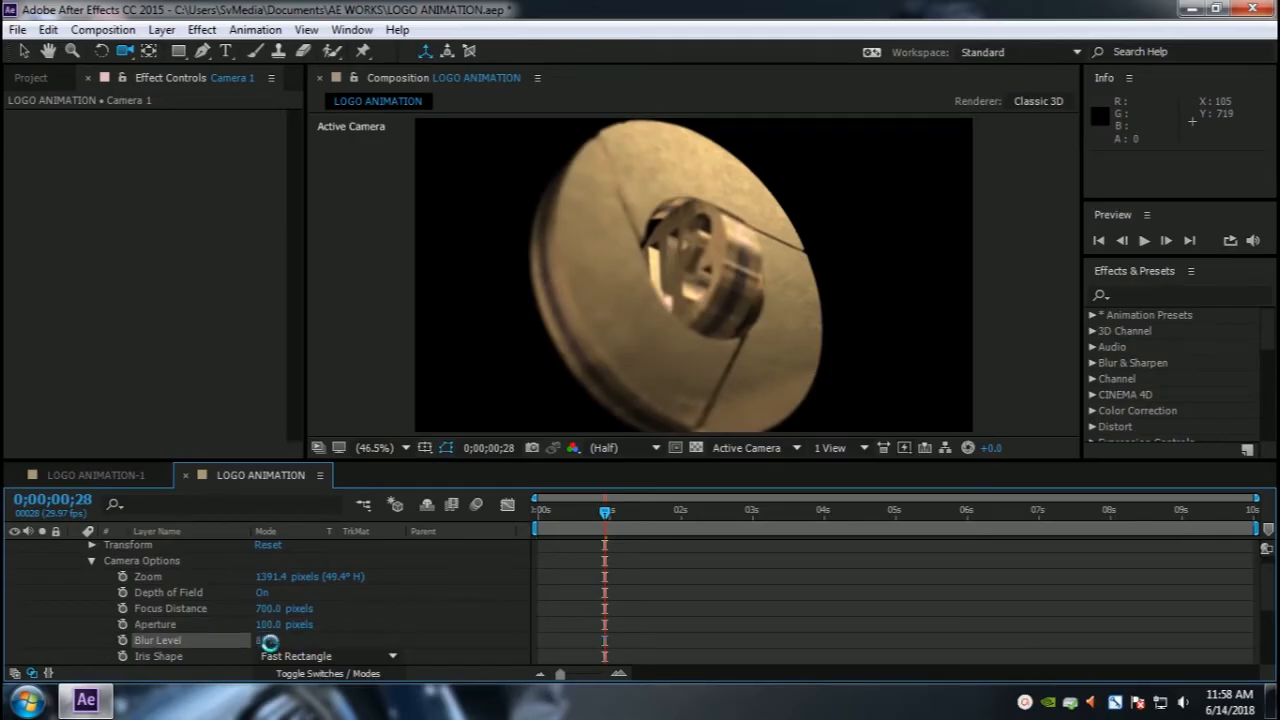
pyautogui.click(257, 641)
pyautogui.write('100')
pyautogui.press('Return')
# Step: At frame 3;16, set Camera 1's Focus Distance to 600 pixels
pyautogui.moveTo(607, 508); pyautogui.dragTo(791, 510)
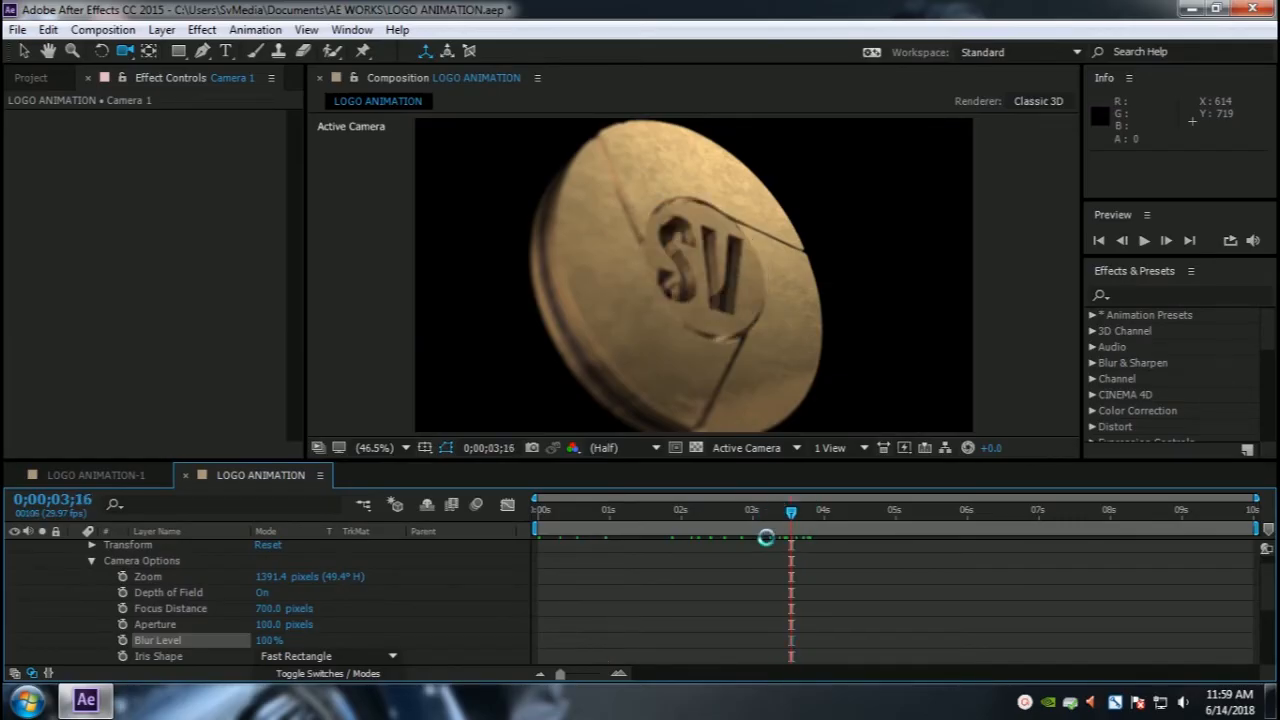
pyautogui.click(272, 609)
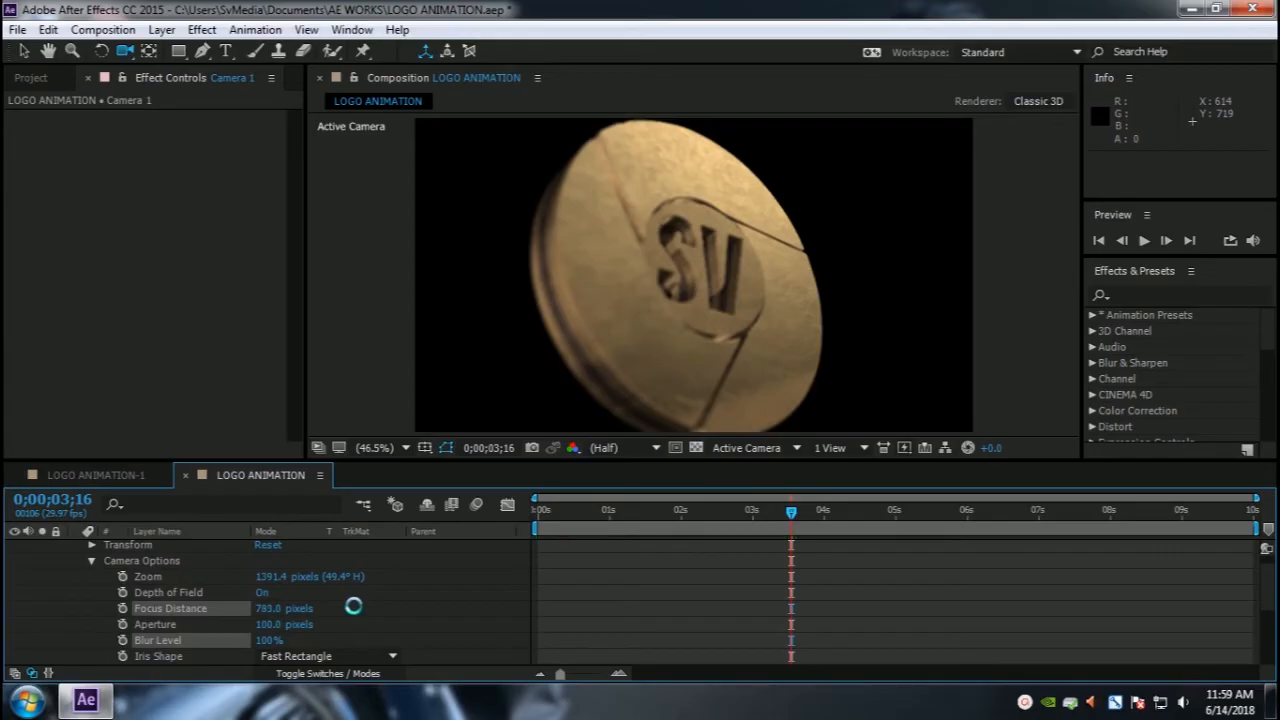
pyautogui.moveTo(280, 609)
pyautogui.mouseDown()
pyautogui.moveTo(523, 603)
pyautogui.moveTo(285, 610)
pyautogui.mouseUp()
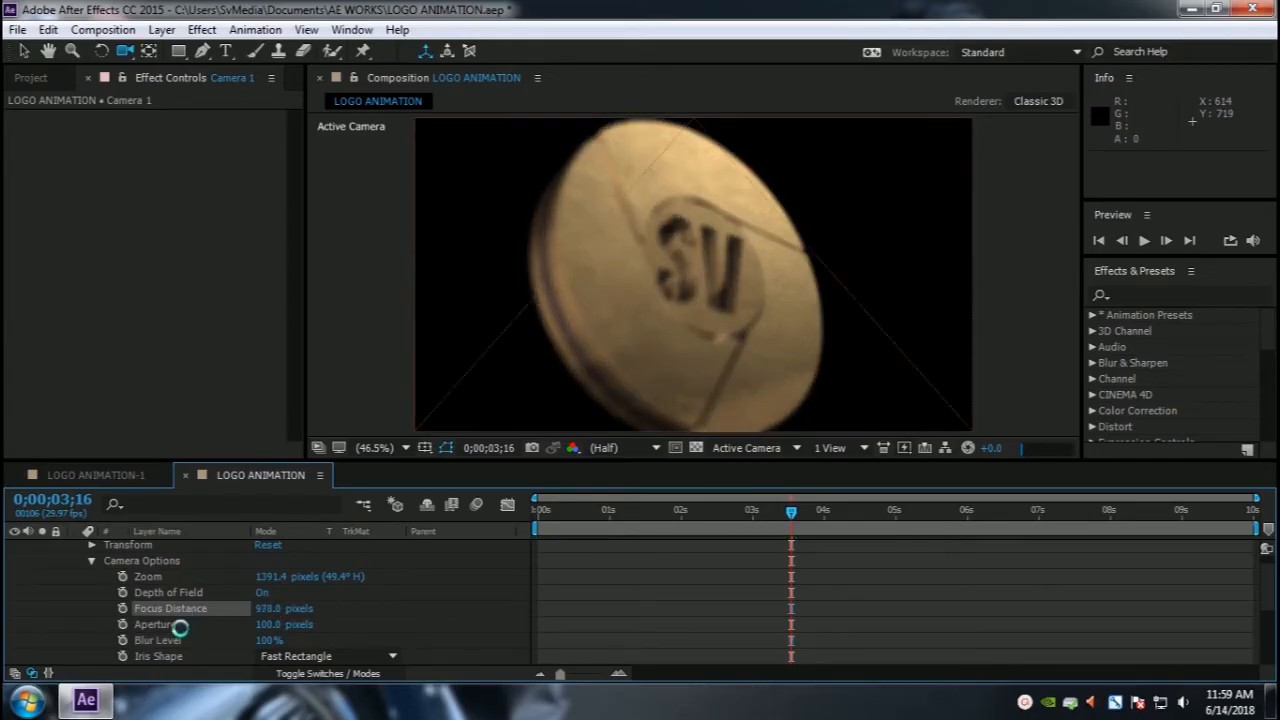
pyautogui.click(262, 610)
pyautogui.write('600')
pyautogui.press('Return')
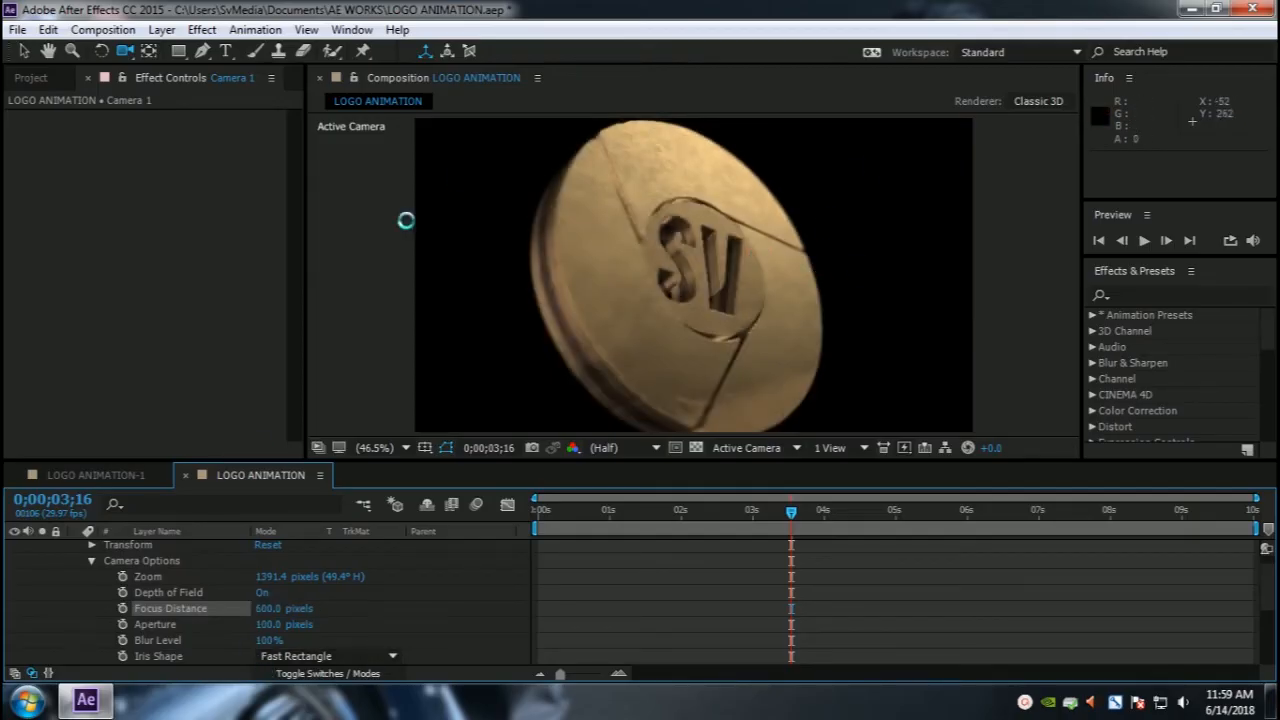
# Step: Create a new adjustment layer at the top of the composition
pyautogui.moveTo(789, 509); pyautogui.dragTo(500, 522)
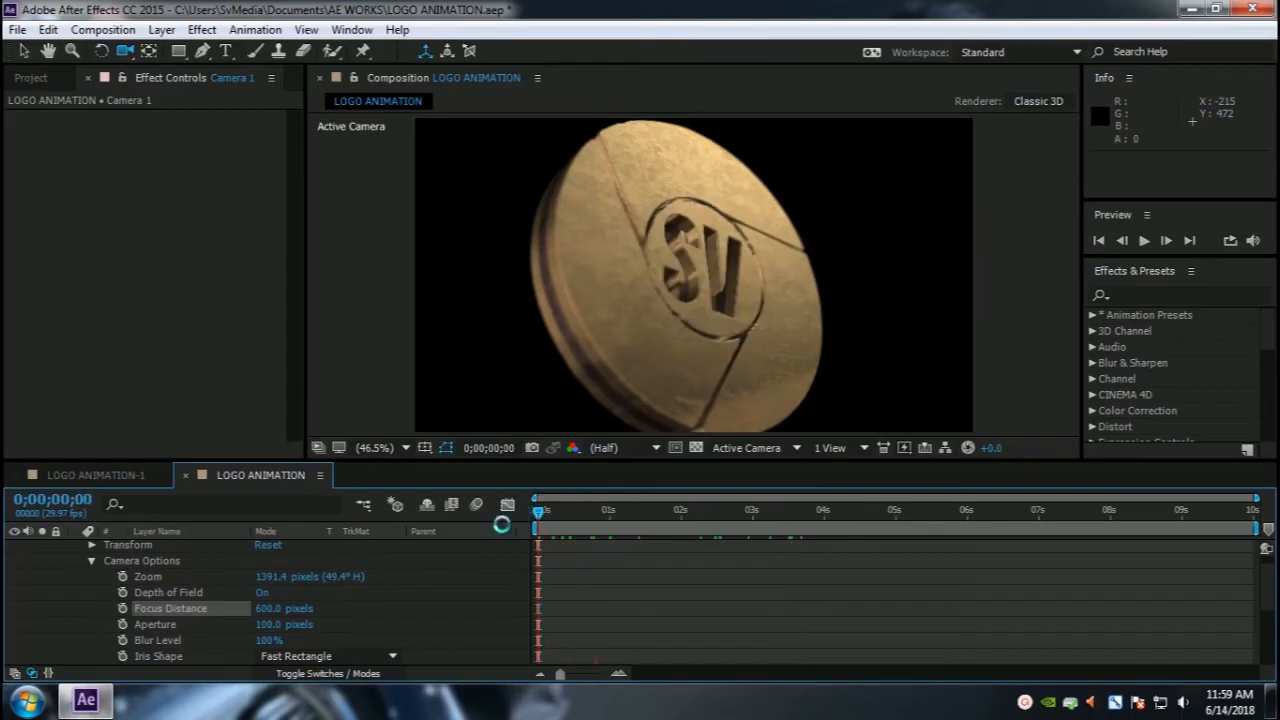
pyautogui.scroll(1, 142, 580)
pyautogui.click(91, 580)
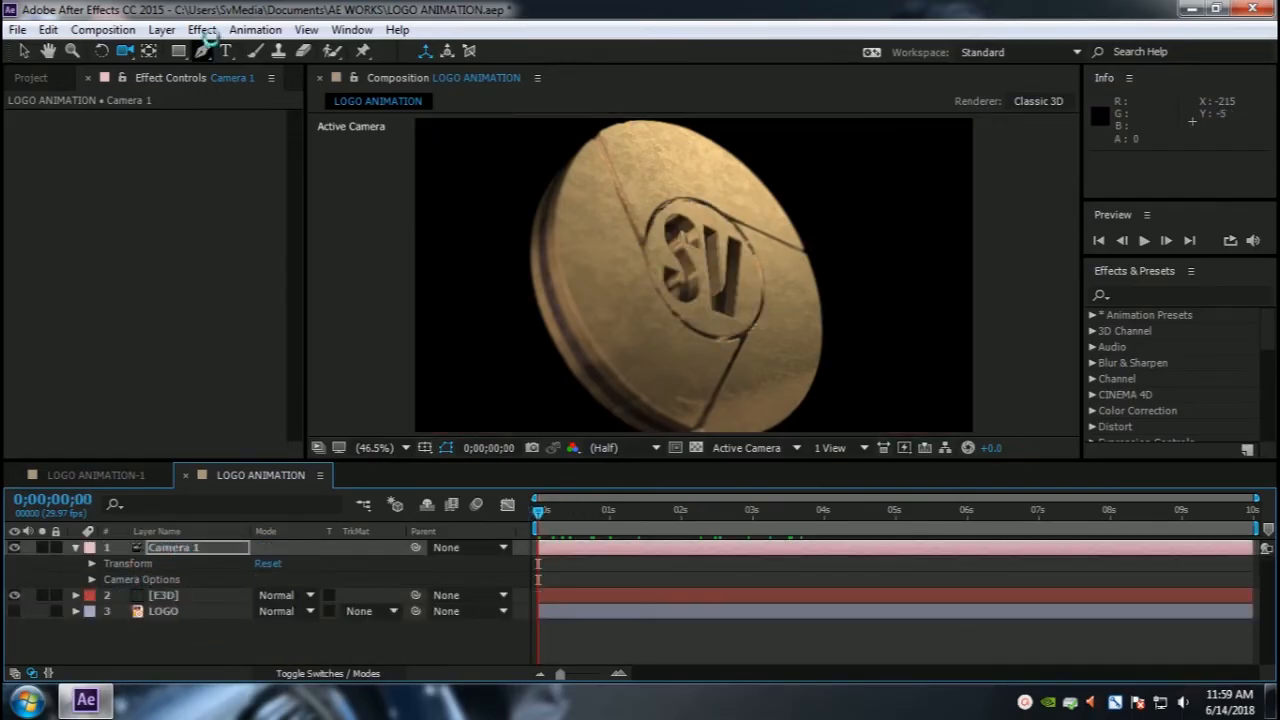
pyautogui.click(161, 29)
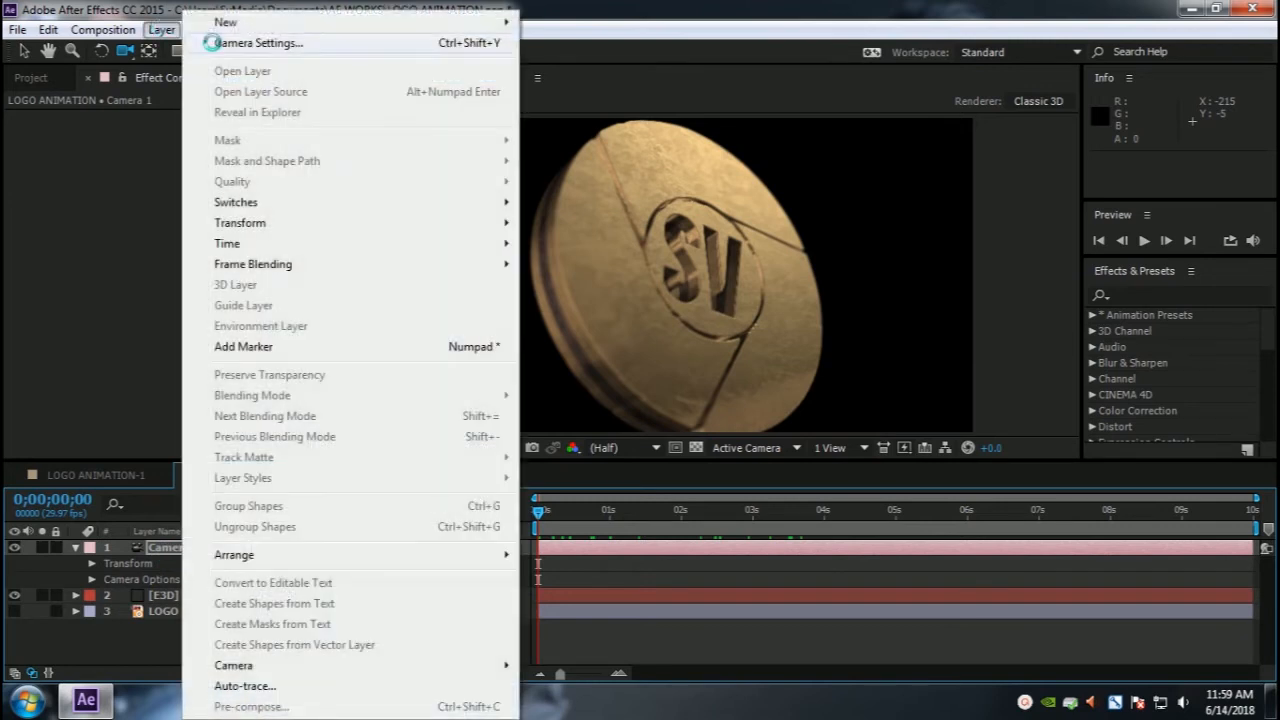
pyautogui.moveTo(297, 22)
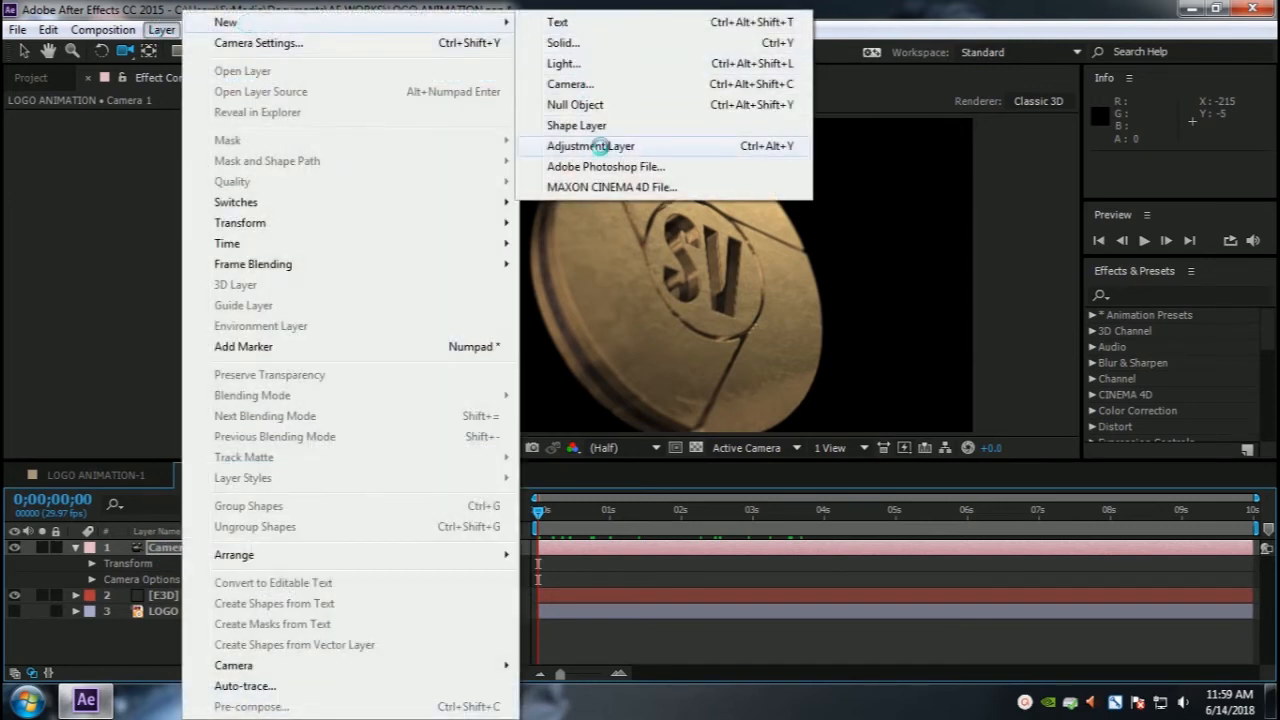
pyautogui.click(598, 146)
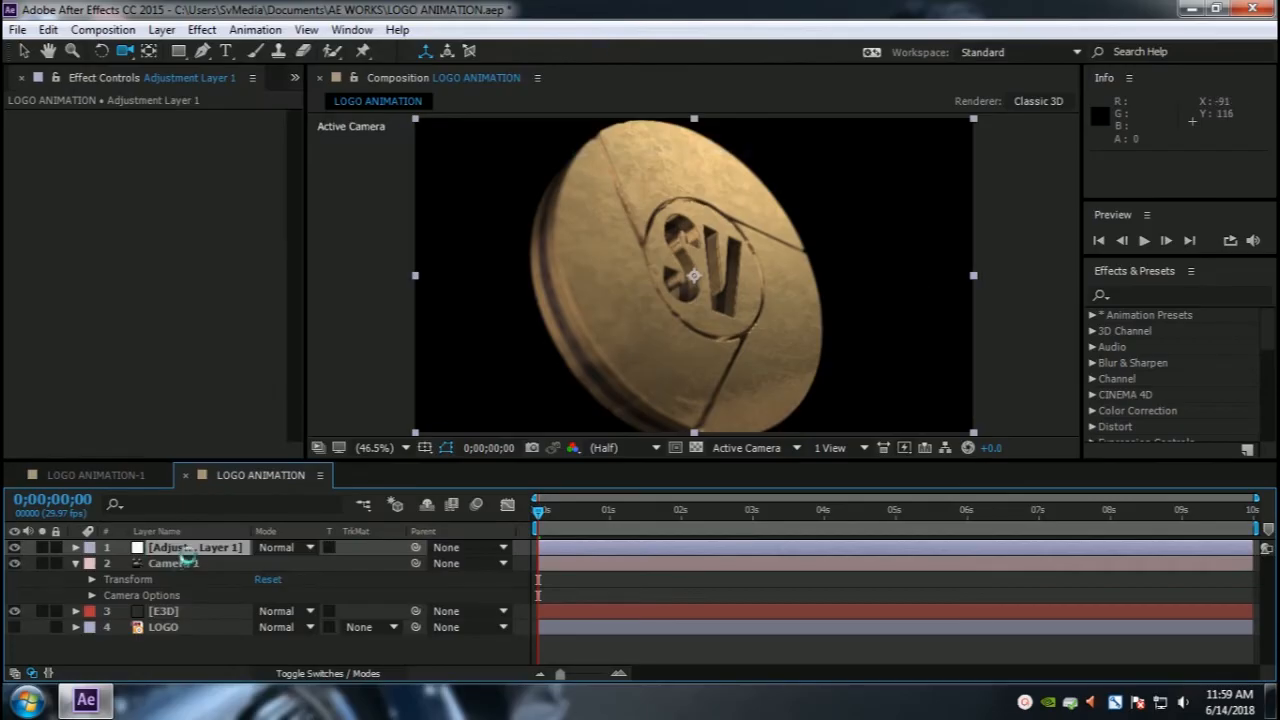
# Step: Apply the Magic Bullet Looks effect to the adjustment layer
pyautogui.click(202, 29)
pyautogui.moveTo(259, 327)
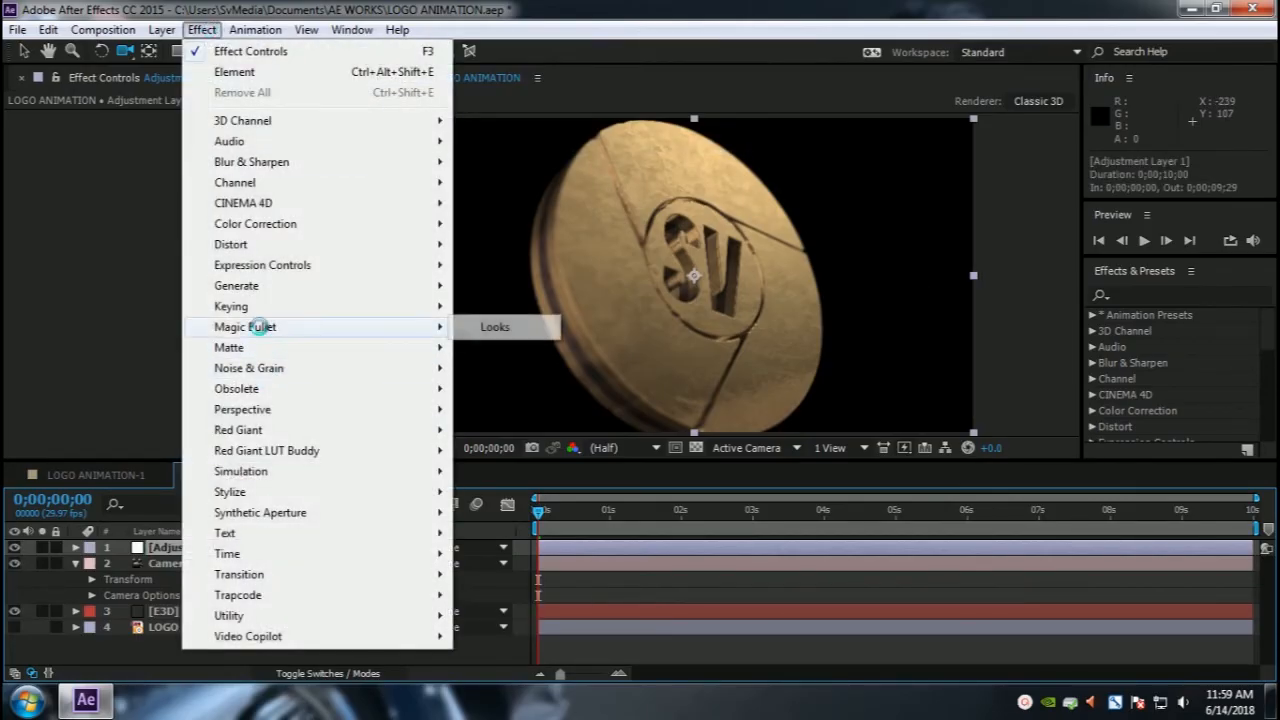
pyautogui.click(490, 327)
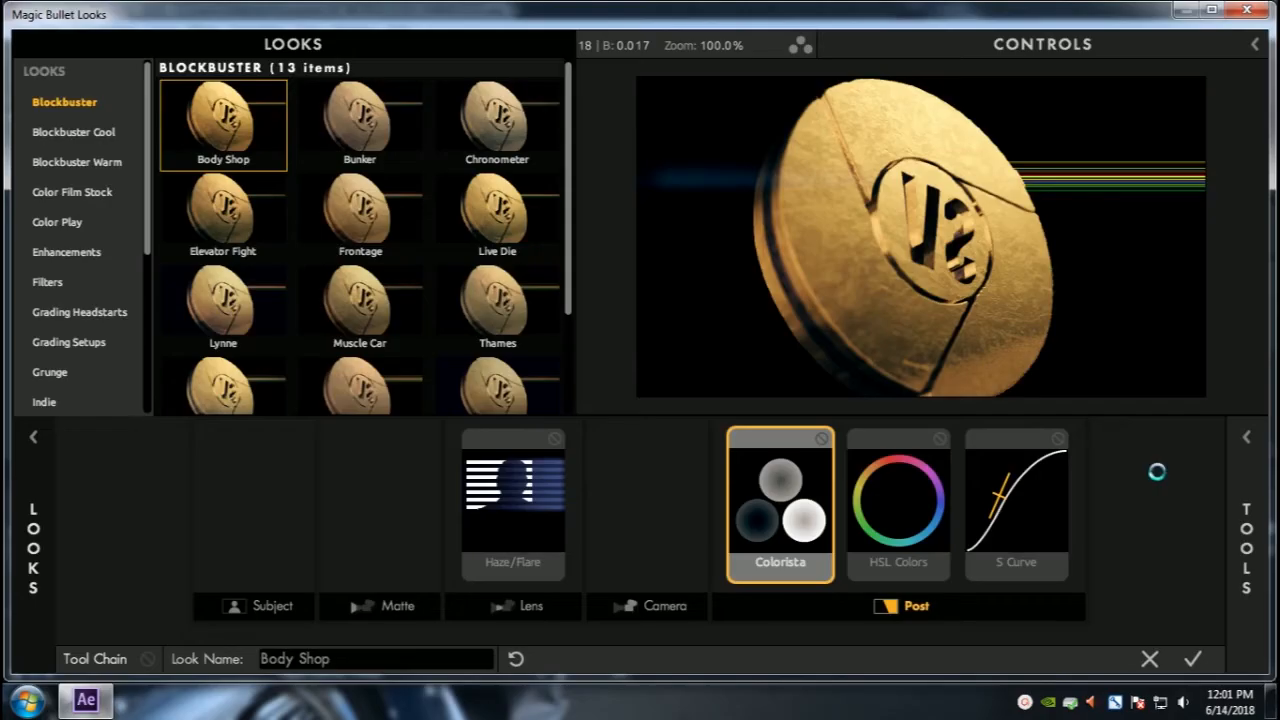
# Step: Open the Looks editor and add a Shutter Streak tool to the Camera stage
pyautogui.click(1246, 454)
pyautogui.scroll(-3, 1069, 267)
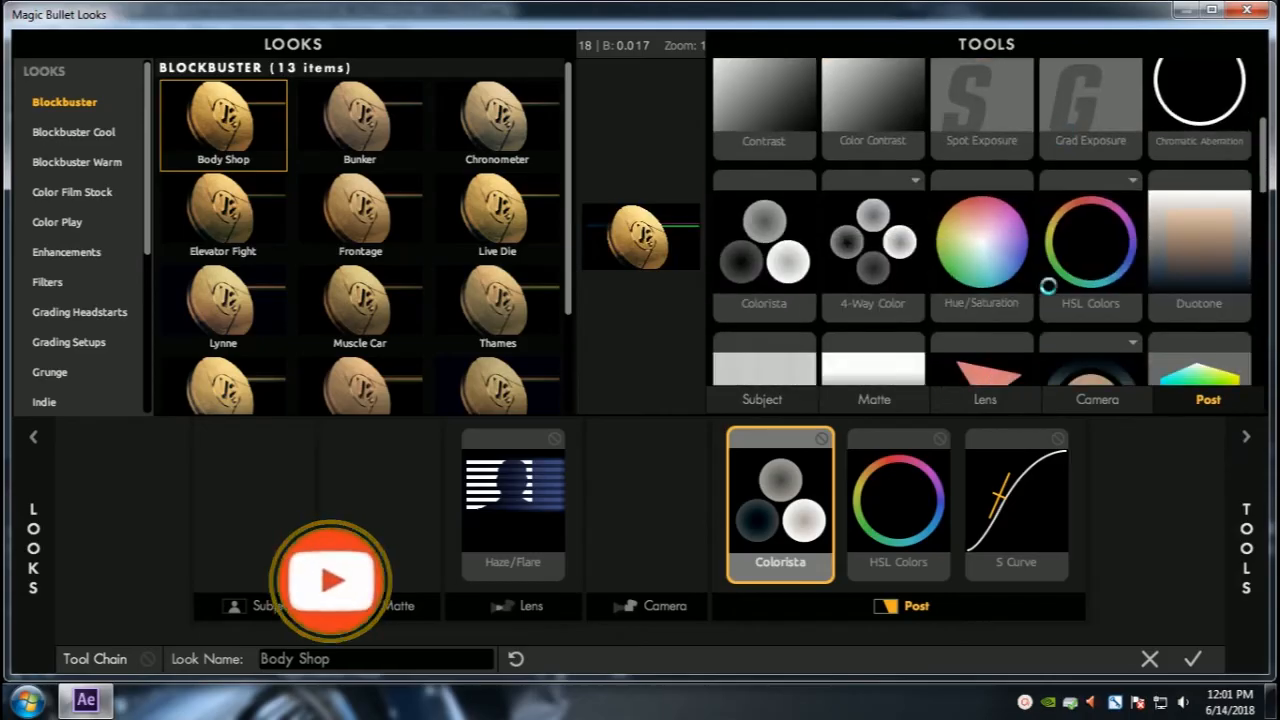
pyautogui.scroll(5, 1048, 287)
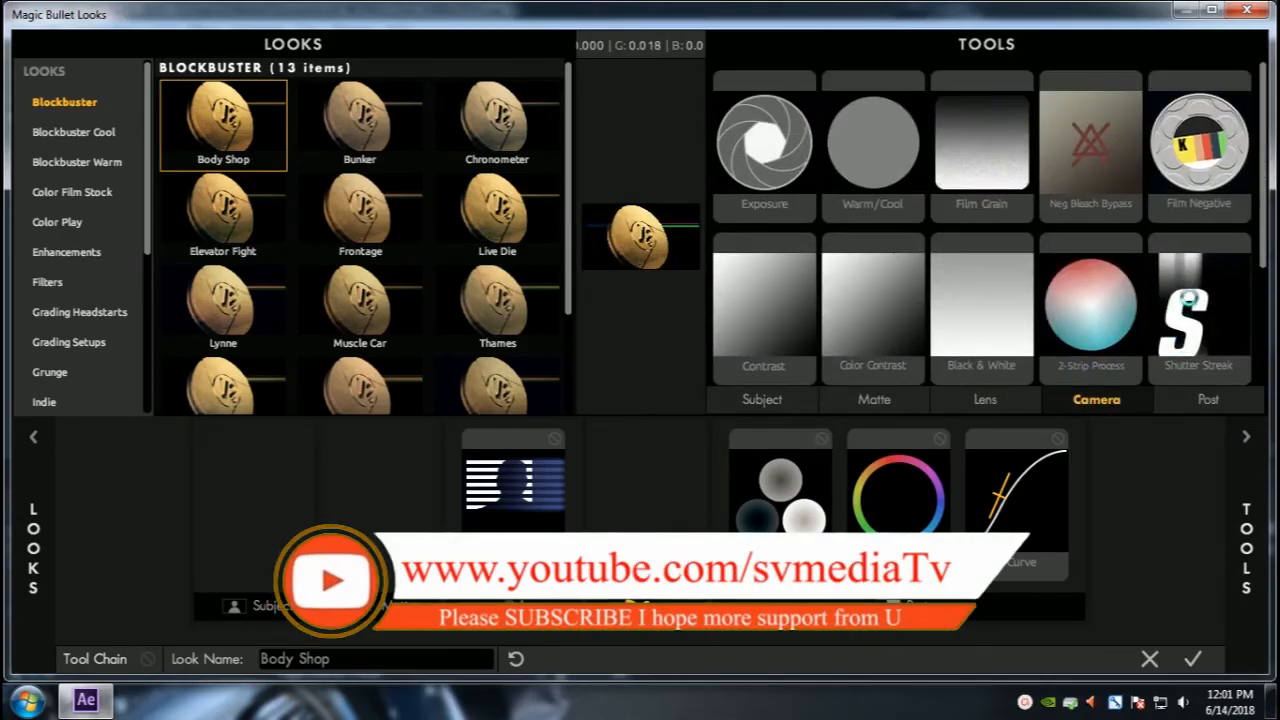
pyautogui.click(32, 440)
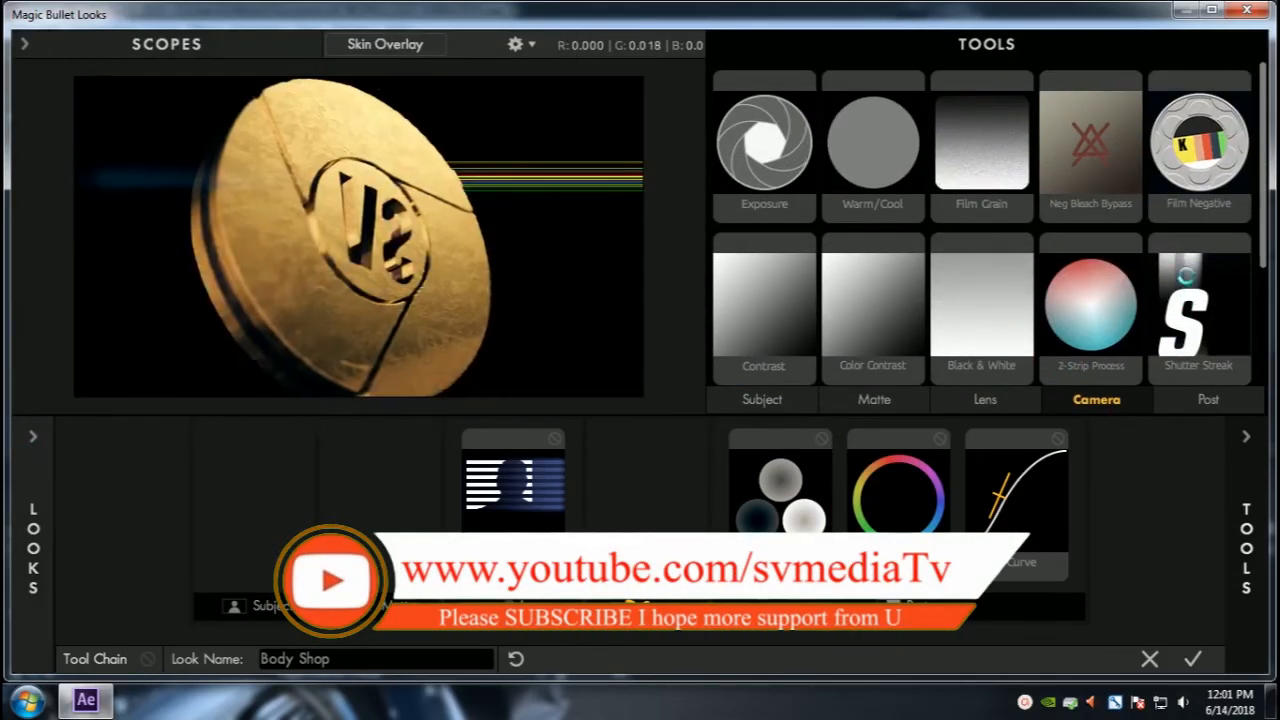
pyautogui.doubleClick(1186, 275)
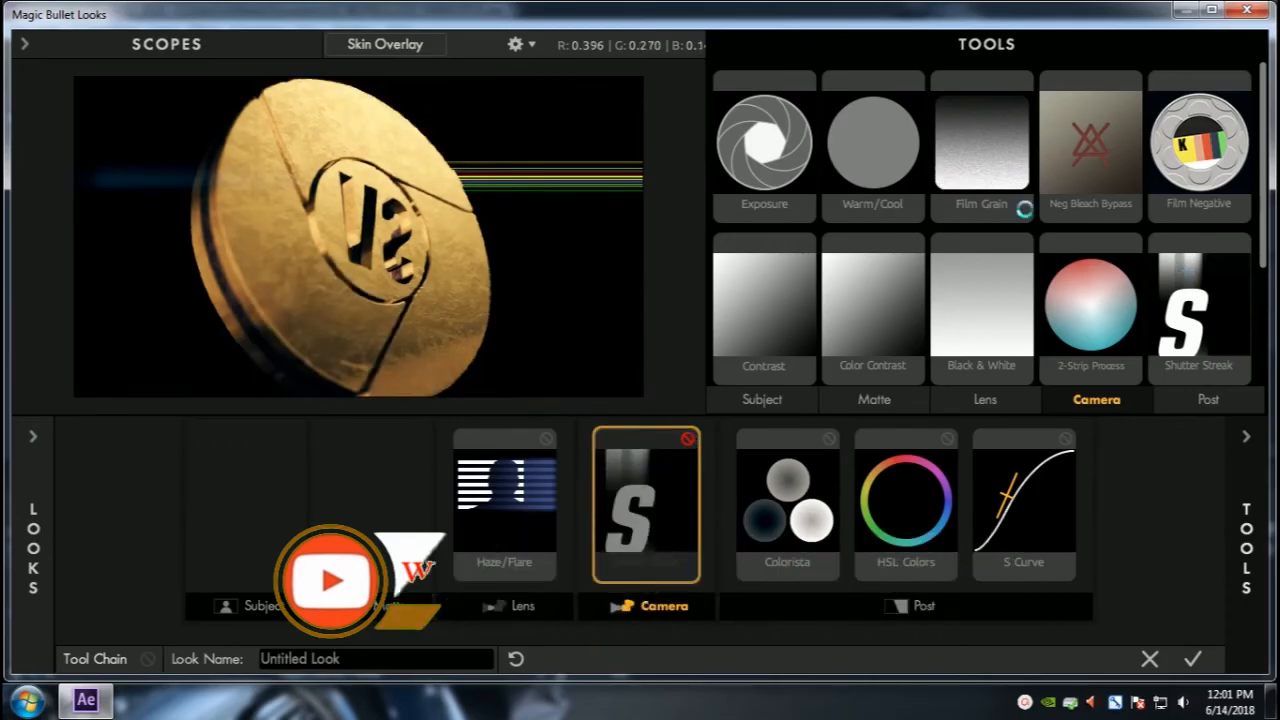
# Step: Try adding Cool Mist and Diffusion tools to the Matte stage, toggling and removing them
pyautogui.scroll(-1, 1121, 293)
pyautogui.click(985, 399)
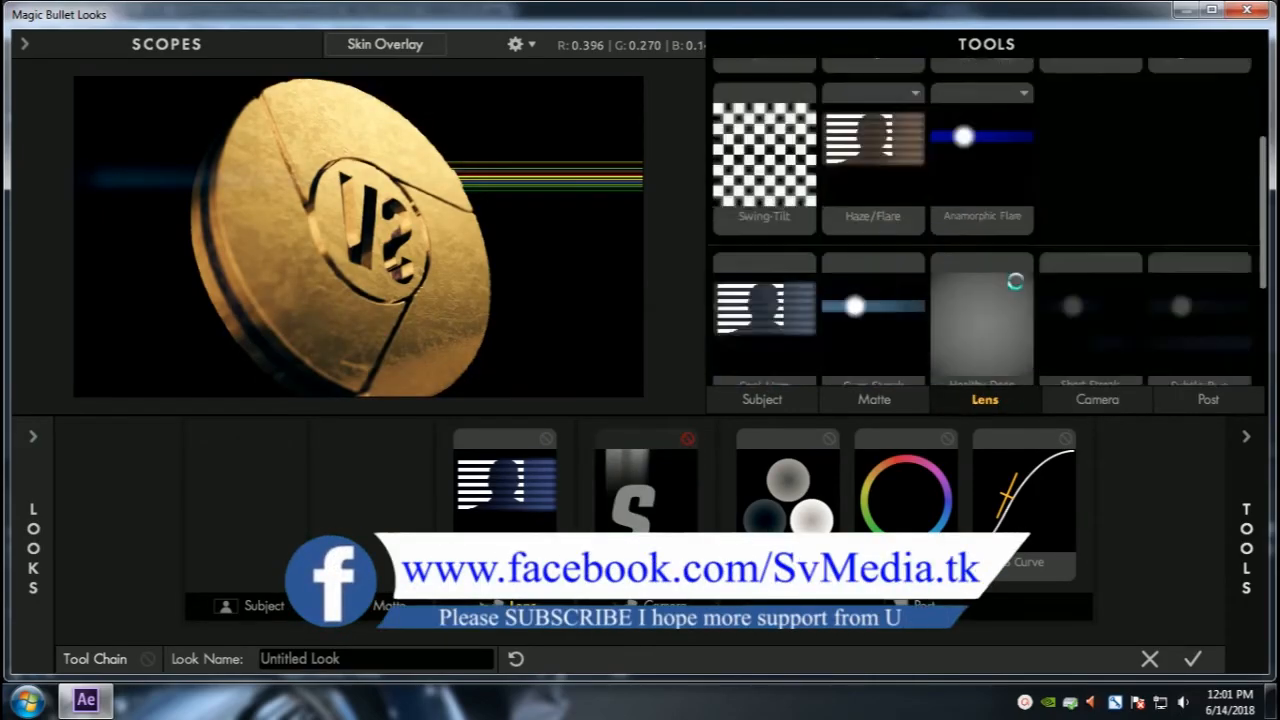
pyautogui.click(874, 399)
pyautogui.doubleClick(1103, 310)
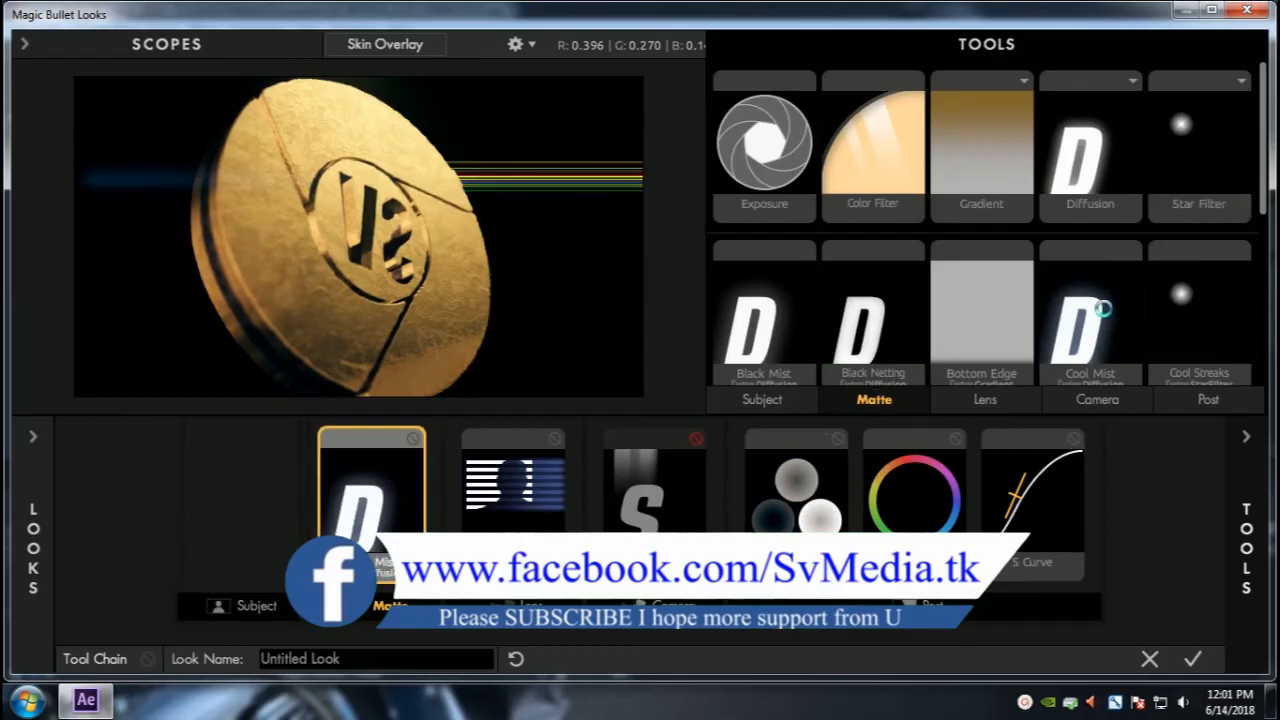
pyautogui.doubleClick(1070, 168)
pyautogui.click(353, 440)
pyautogui.click(353, 440)
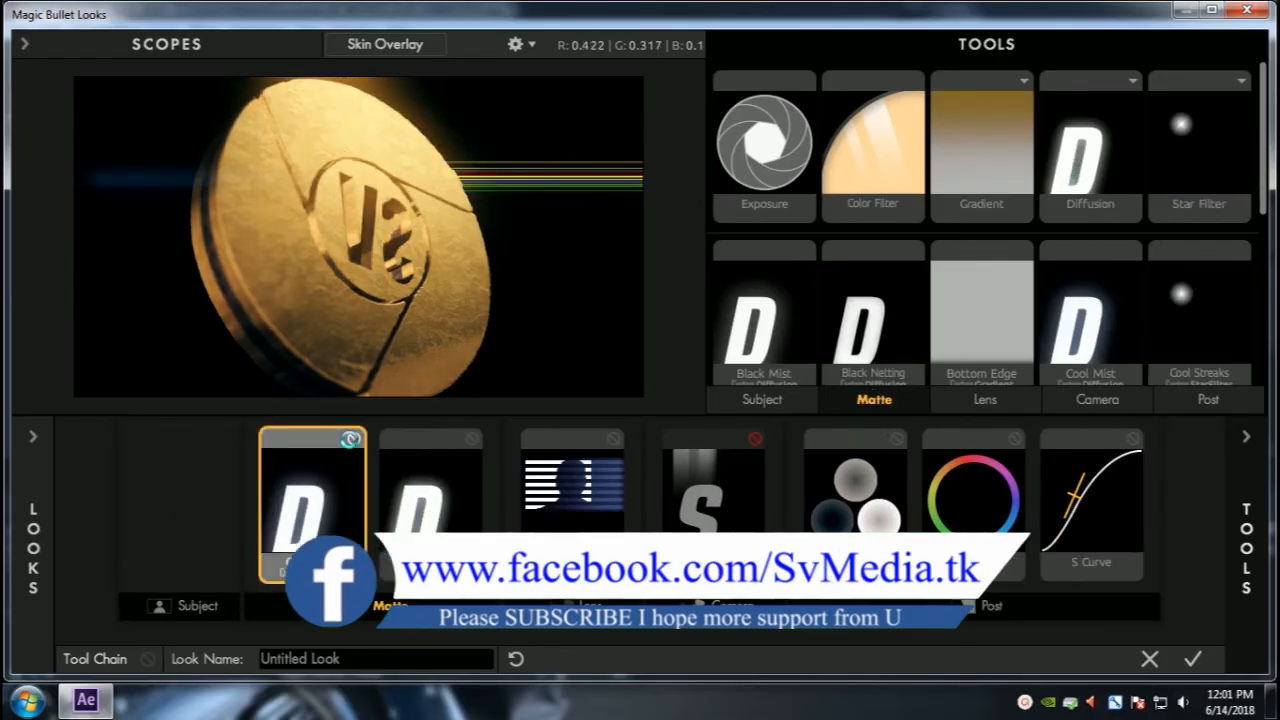
pyautogui.click(354, 440)
pyautogui.click(354, 440)
pyautogui.click(470, 440)
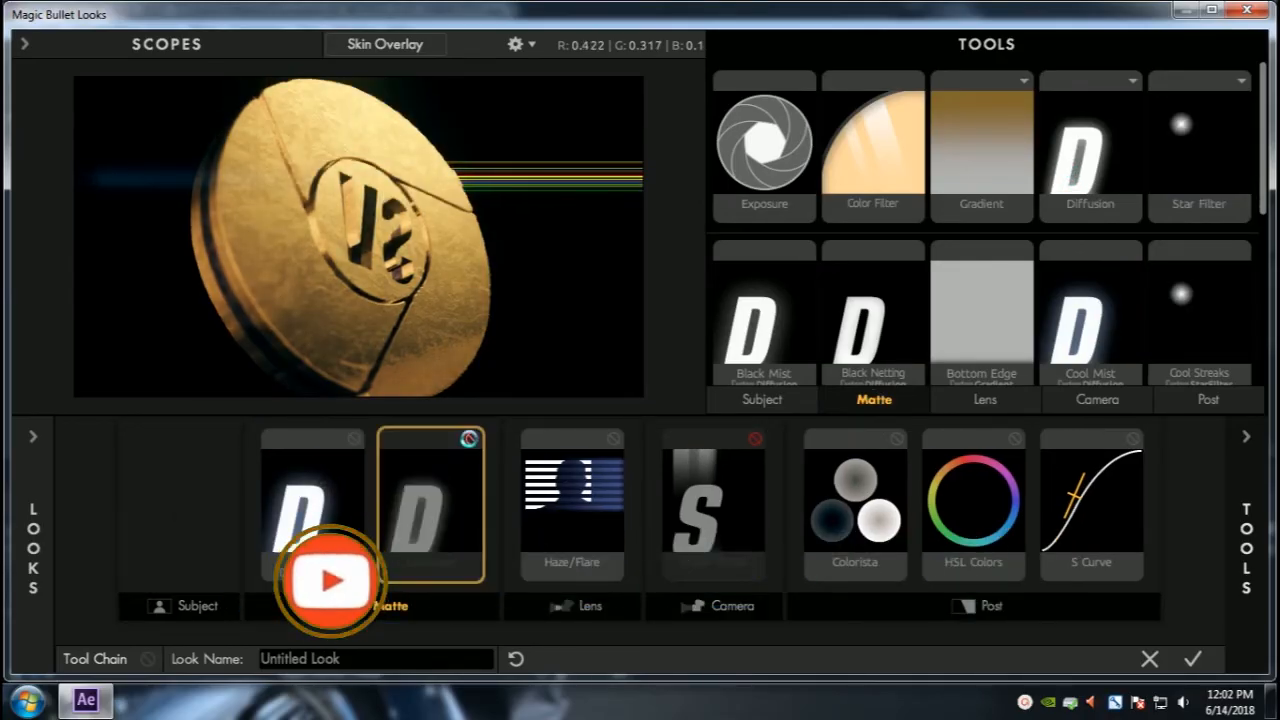
pyautogui.click(470, 440)
pyautogui.click(345, 442)
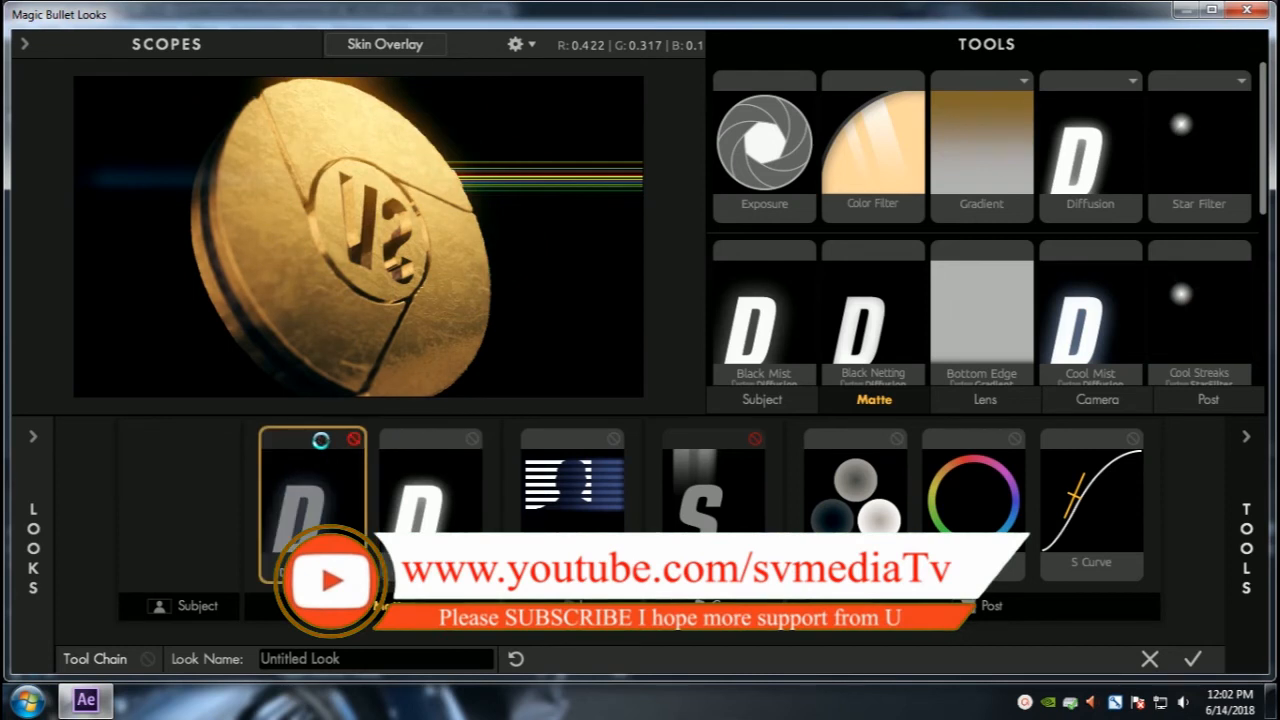
pyautogui.click(320, 440)
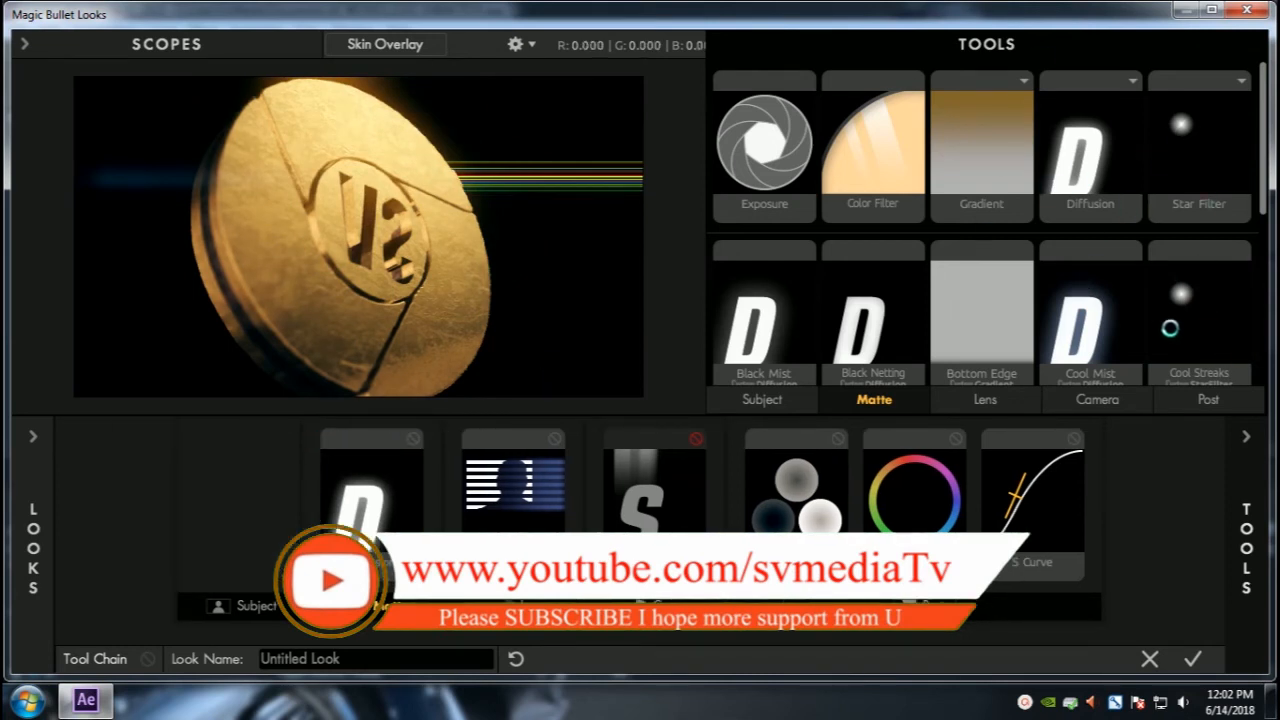
# Step: Replace the Matte-stage diffusion tool with White Mist and apply the look
pyautogui.scroll(-3, 1102, 324)
pyautogui.moveTo(1118, 306); pyautogui.dragTo(320, 482)
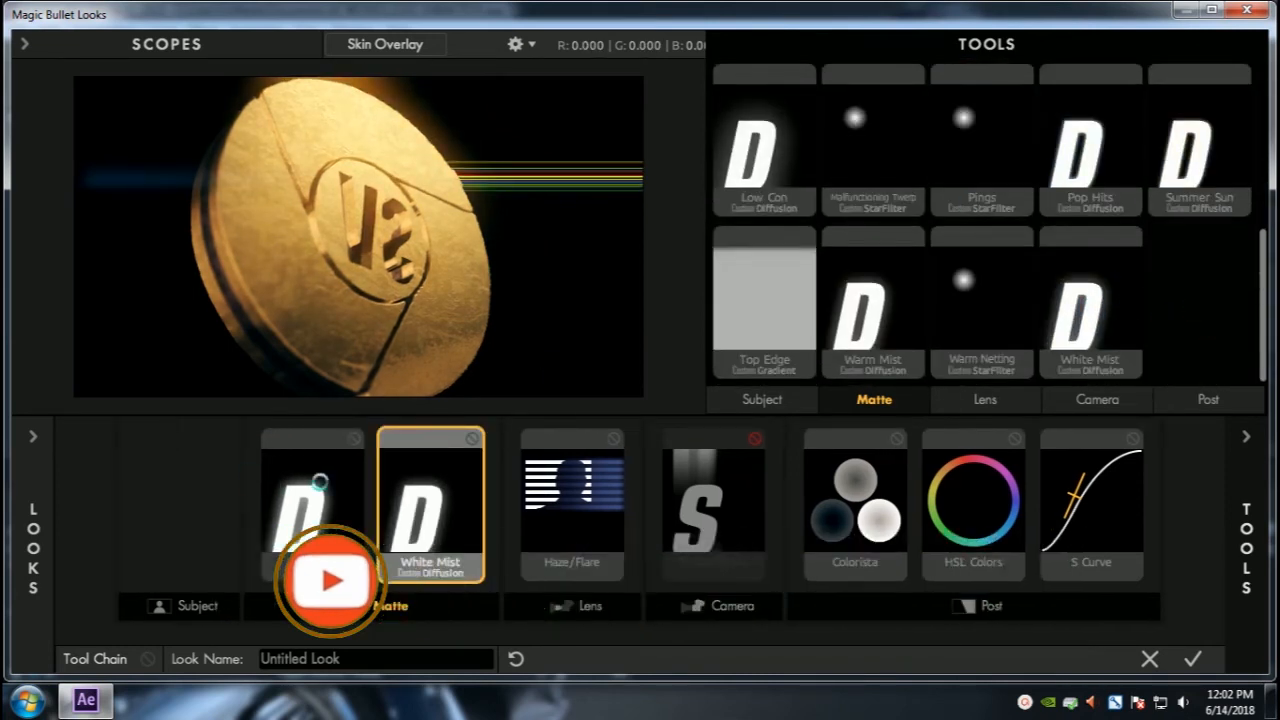
pyautogui.click(354, 440)
pyautogui.click(354, 440)
pyautogui.click(354, 440)
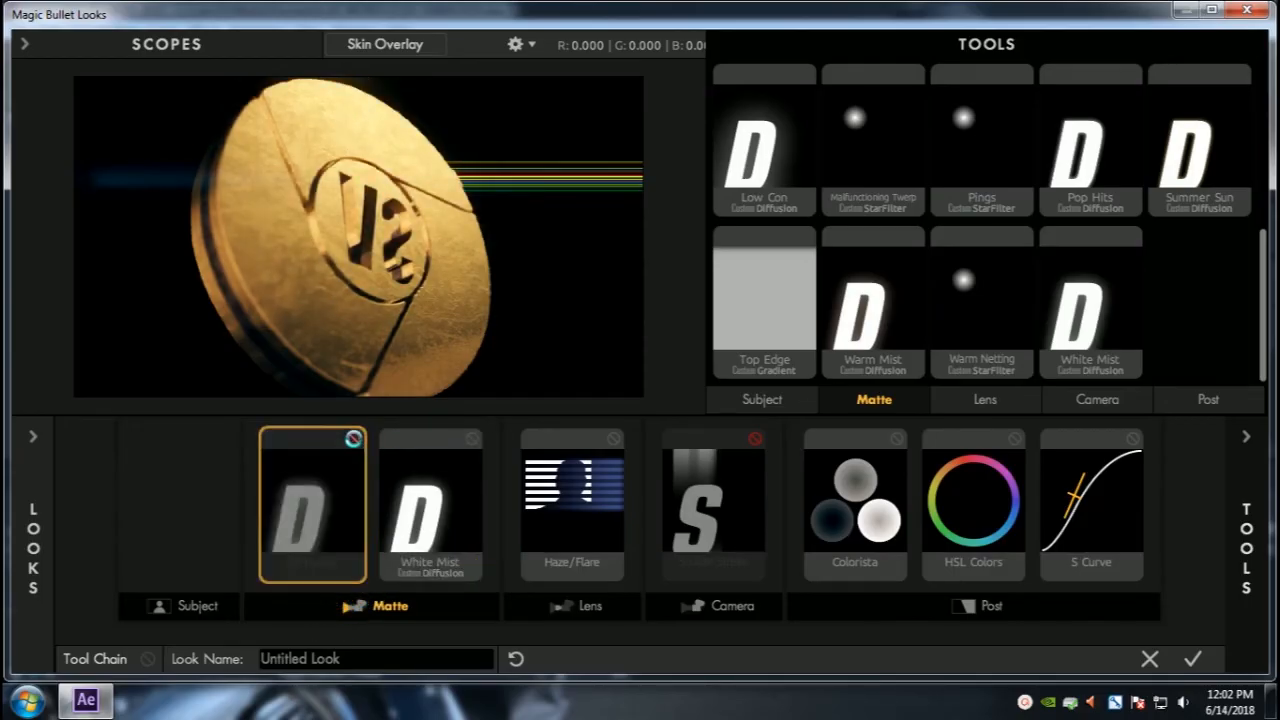
pyautogui.press('Delete')
pyautogui.click(410, 438)
pyautogui.click(410, 438)
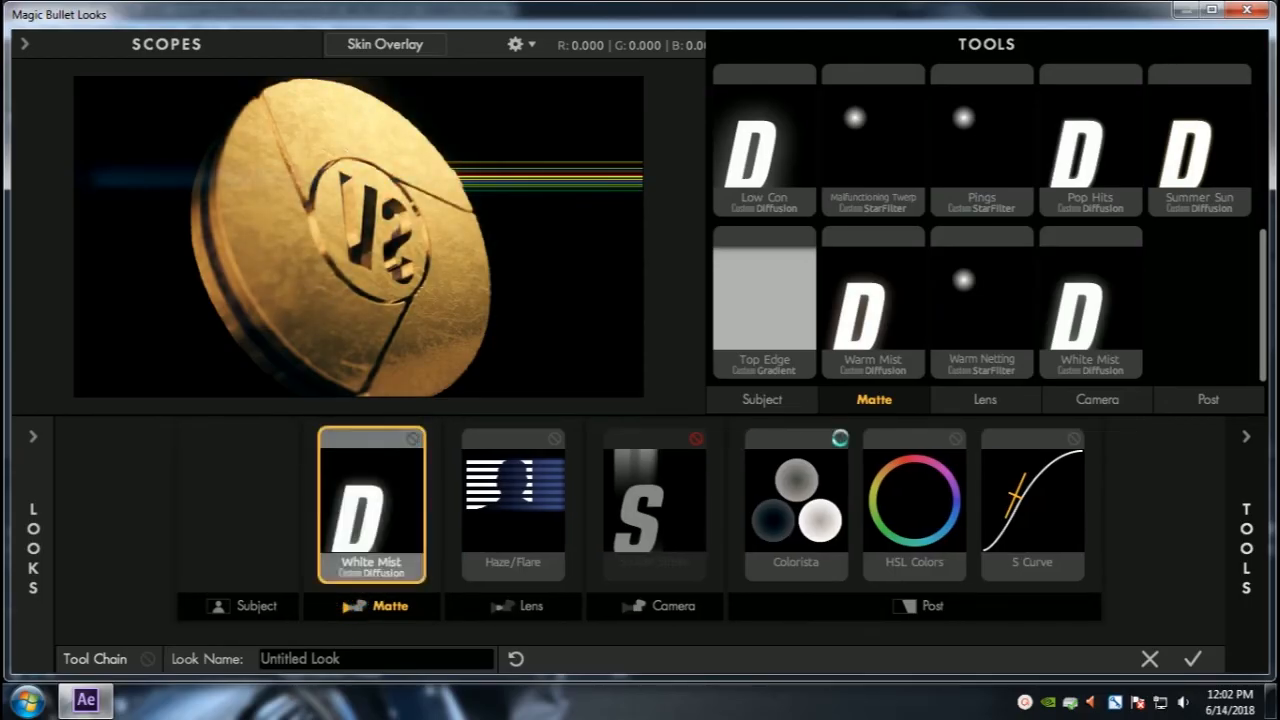
pyautogui.click(1190, 652)
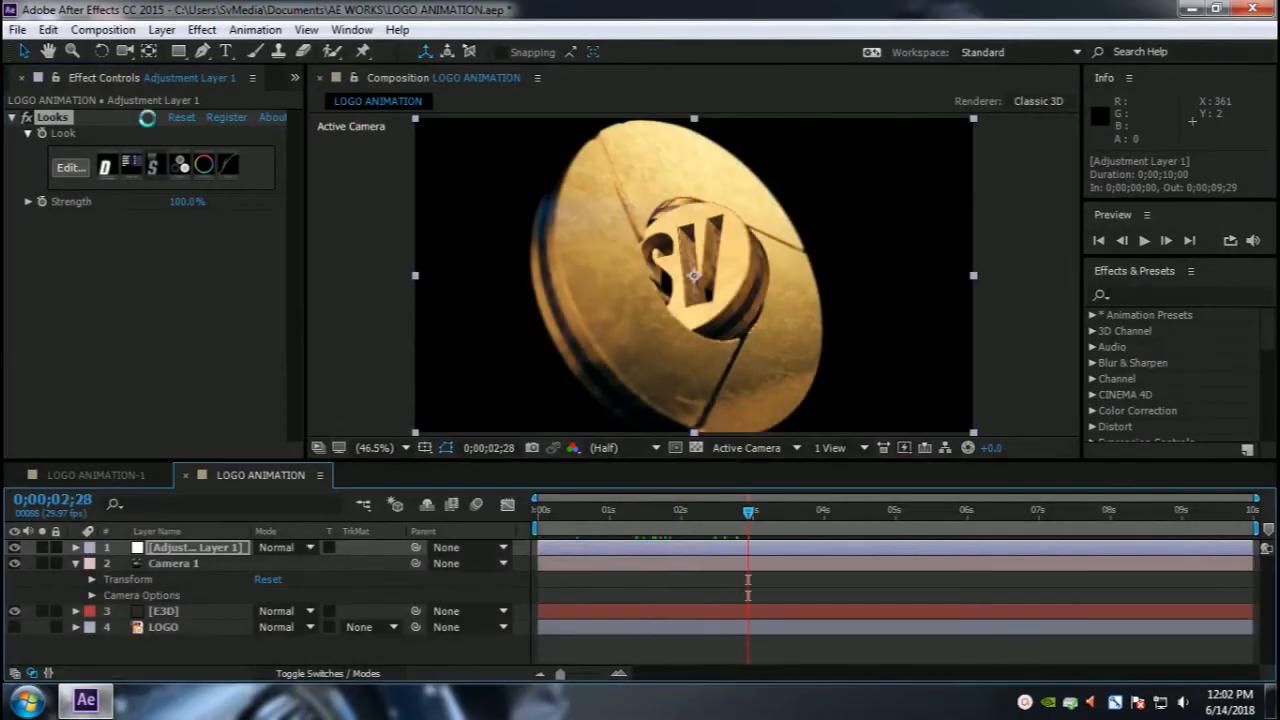
# Step: In the E3D layer's Render Settings, enable Ambient Occlusion and set SSAO Intensity to 5.0
pyautogui.click(158, 610)
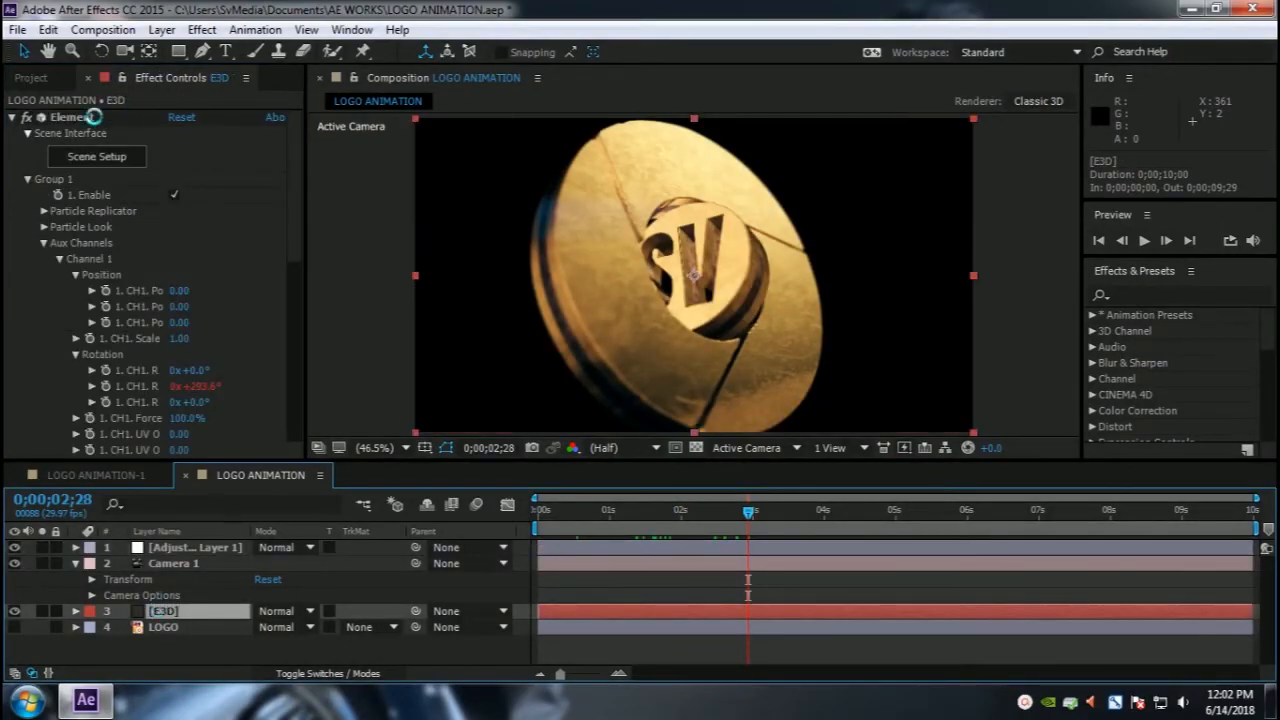
pyautogui.scroll(-5, 162, 304)
pyautogui.scroll(-5, 90, 374)
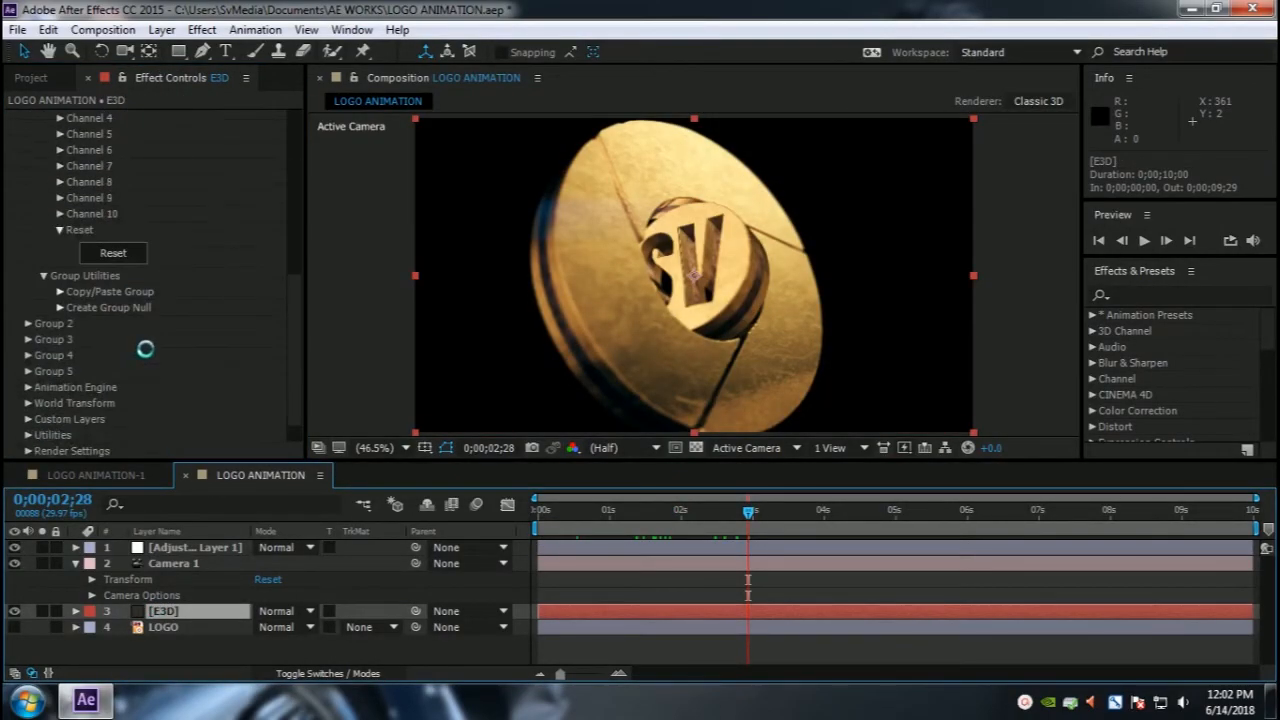
pyautogui.click(30, 418)
pyautogui.scroll(-5, 172, 338)
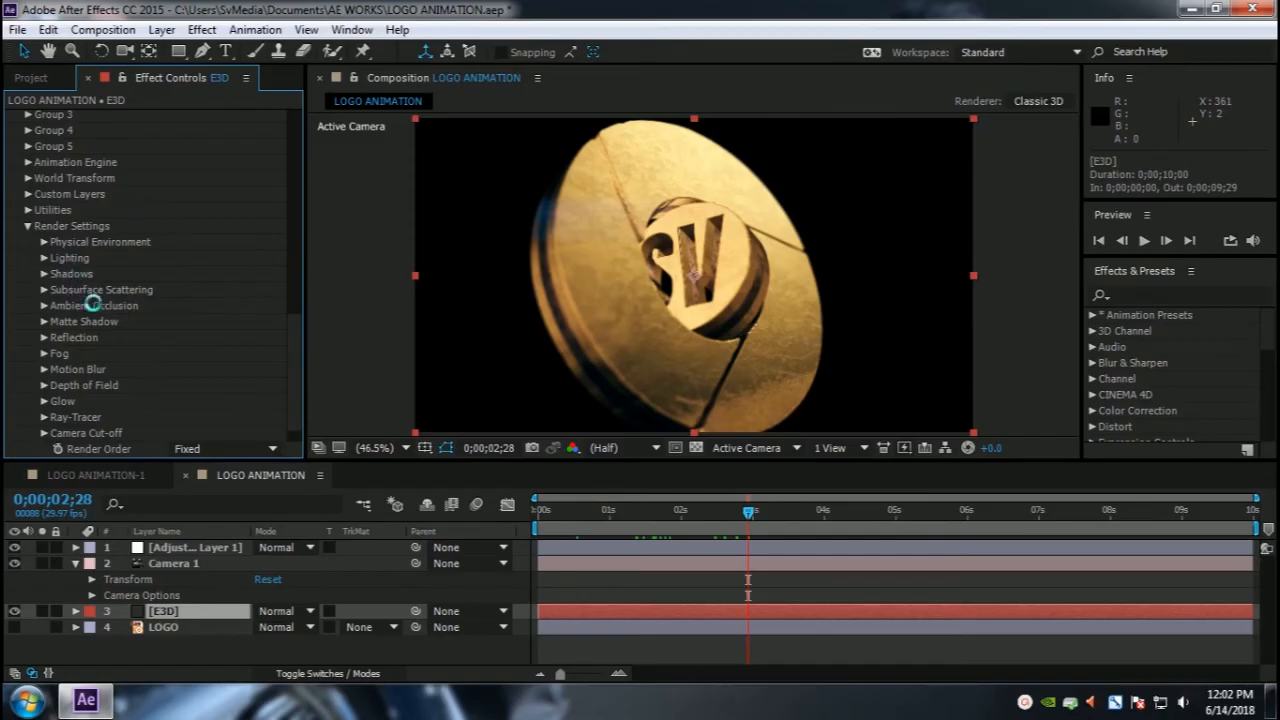
pyautogui.click(42, 306)
pyautogui.scroll(-2, 41, 308)
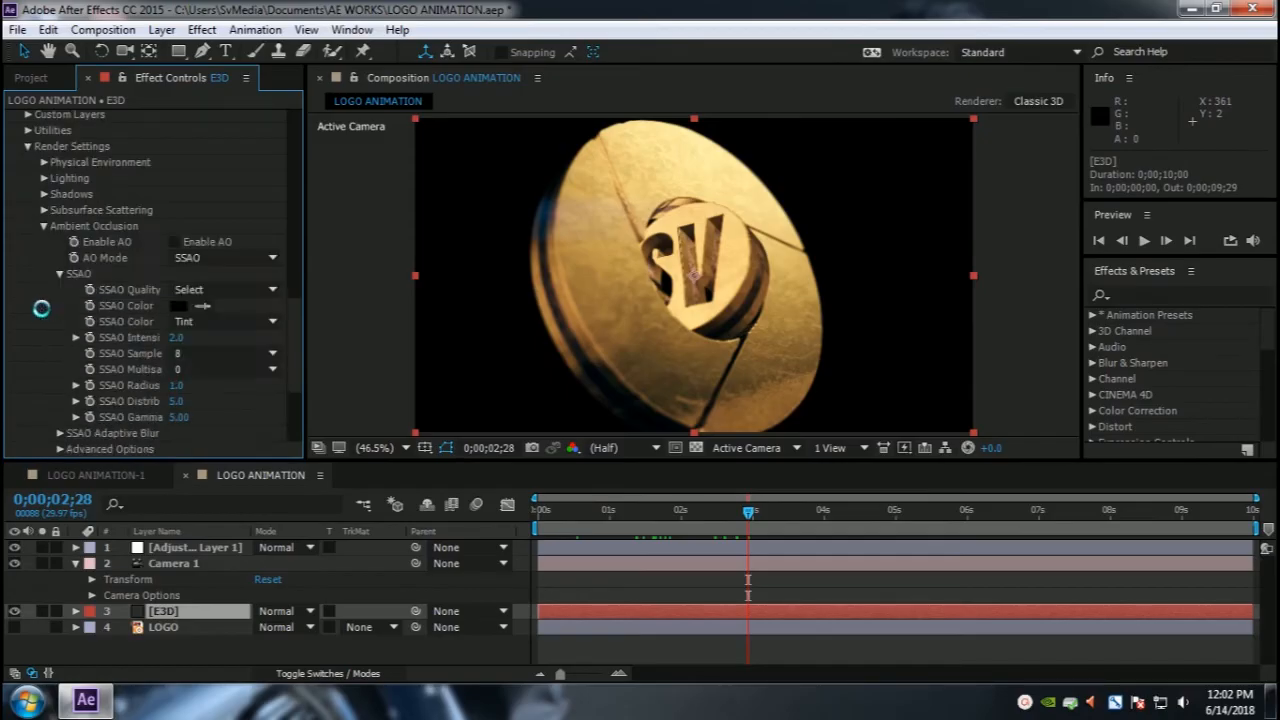
pyautogui.click(176, 242)
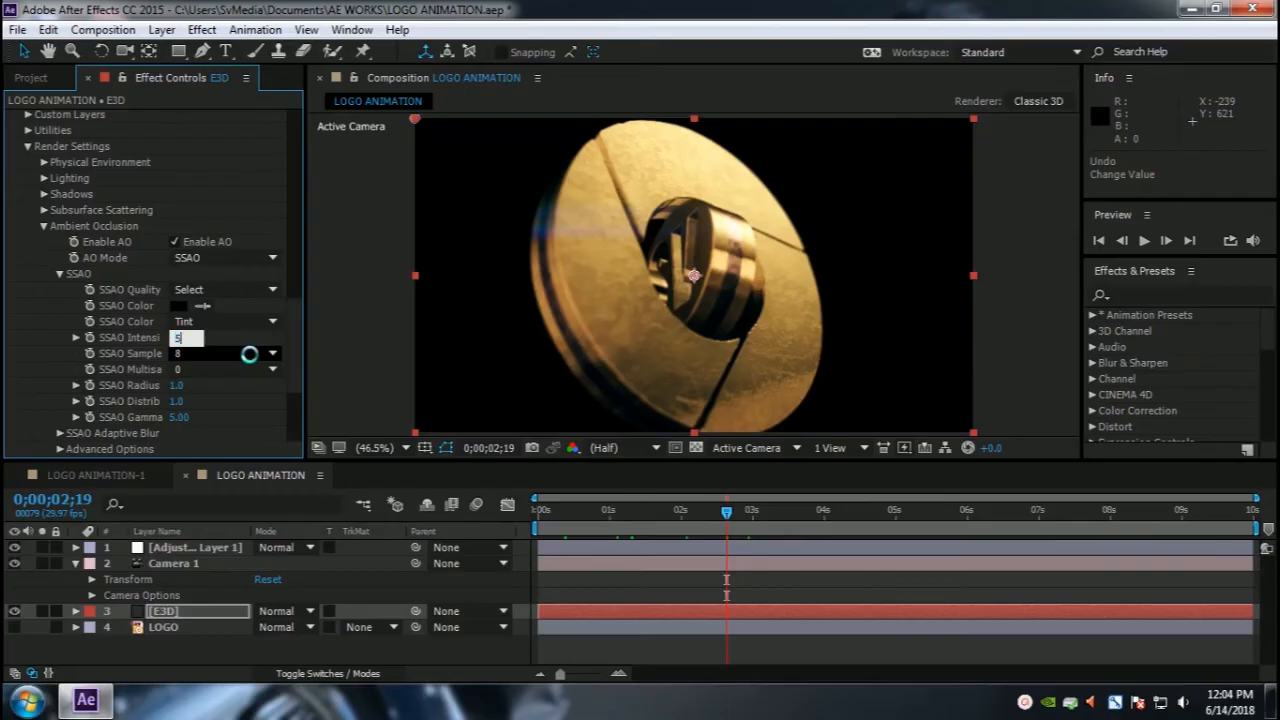
pyautogui.press('Return')
# Step: Scrub through the timeline to inspect the ambient occlusion on the rotating logo
pyautogui.click(652, 516)
pyautogui.click(611, 516)
pyautogui.click(578, 516)
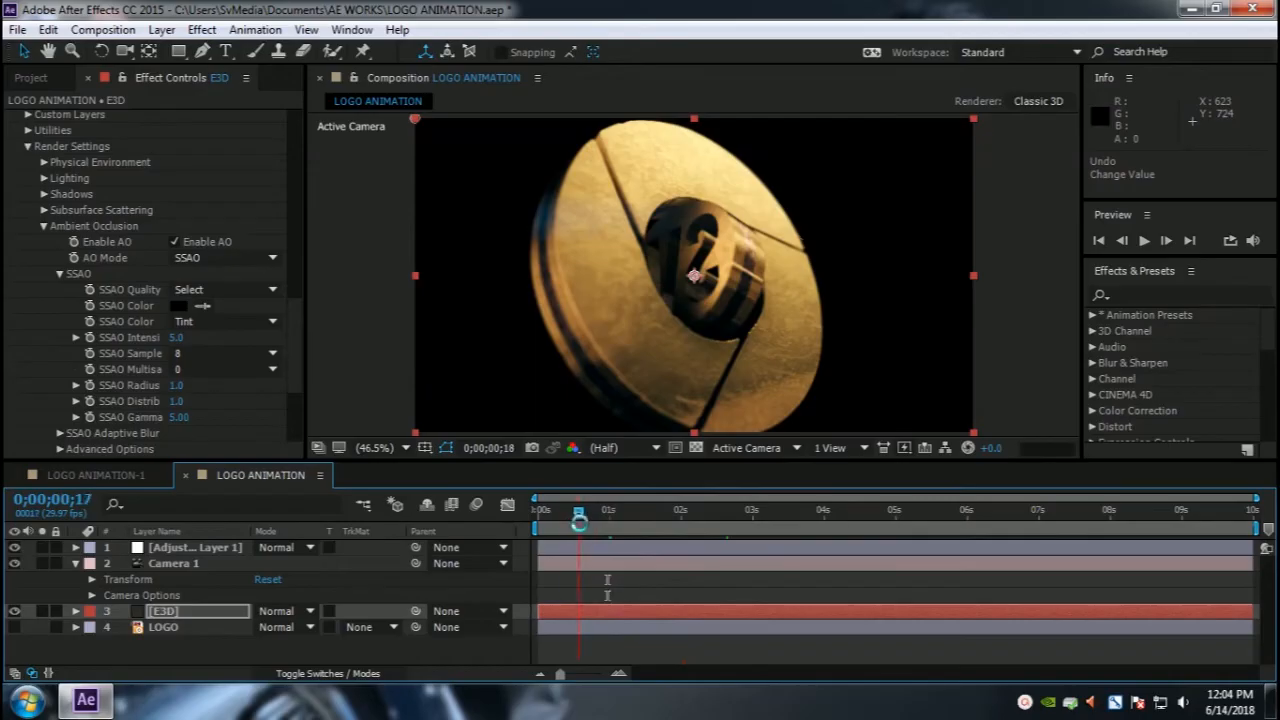
pyautogui.click(568, 516)
pyautogui.click(674, 510)
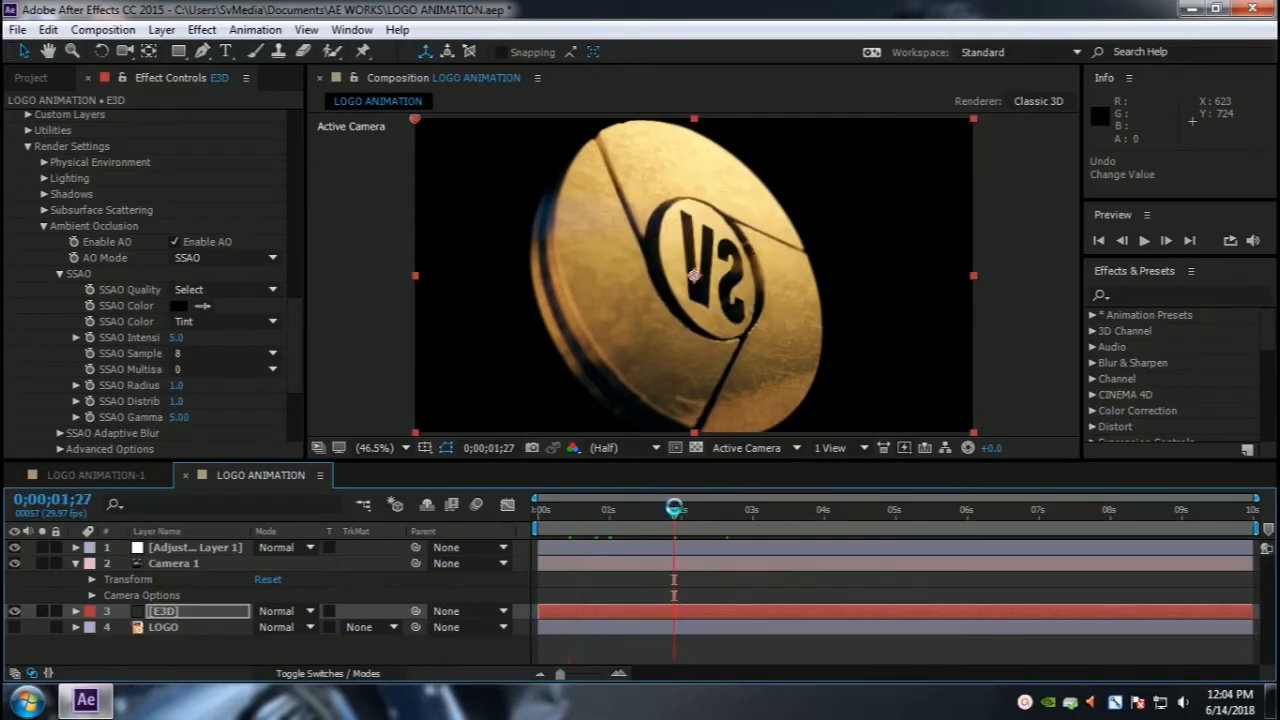
pyautogui.click(731, 510)
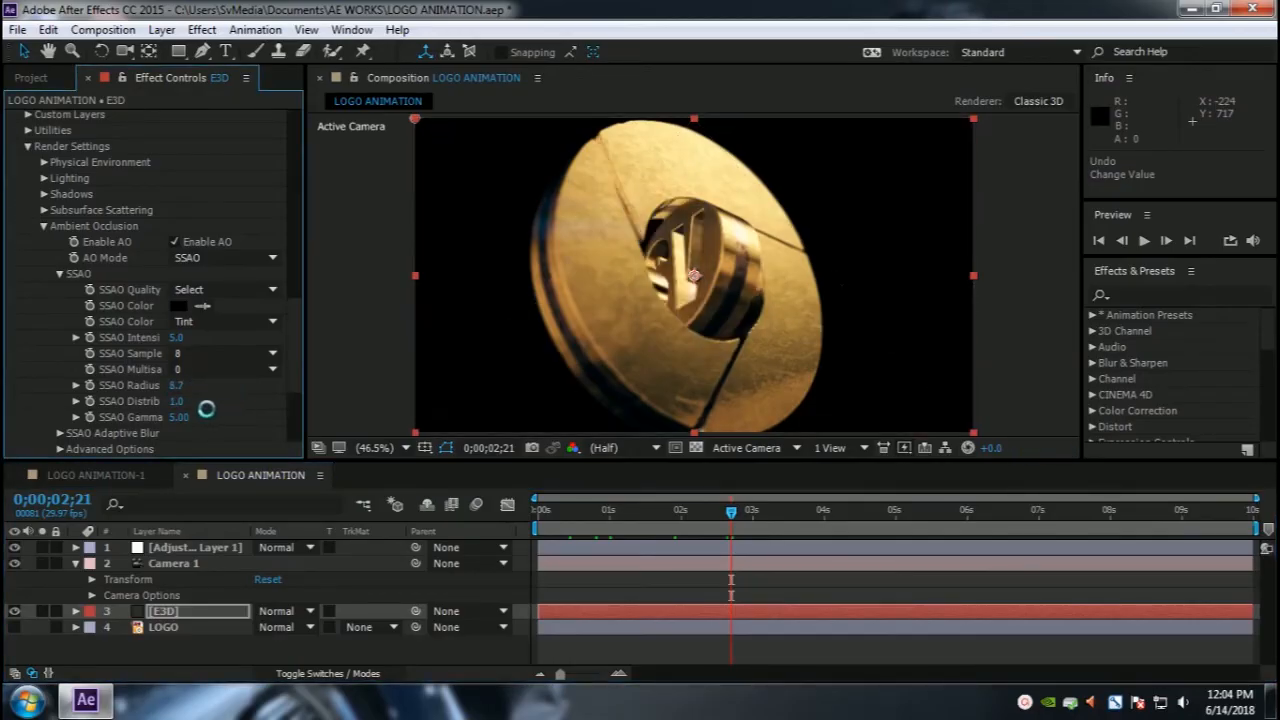
# Step: Set the SSAO Radius to 5.0 in the Ambient Occlusion settings
pyautogui.click(178, 386)
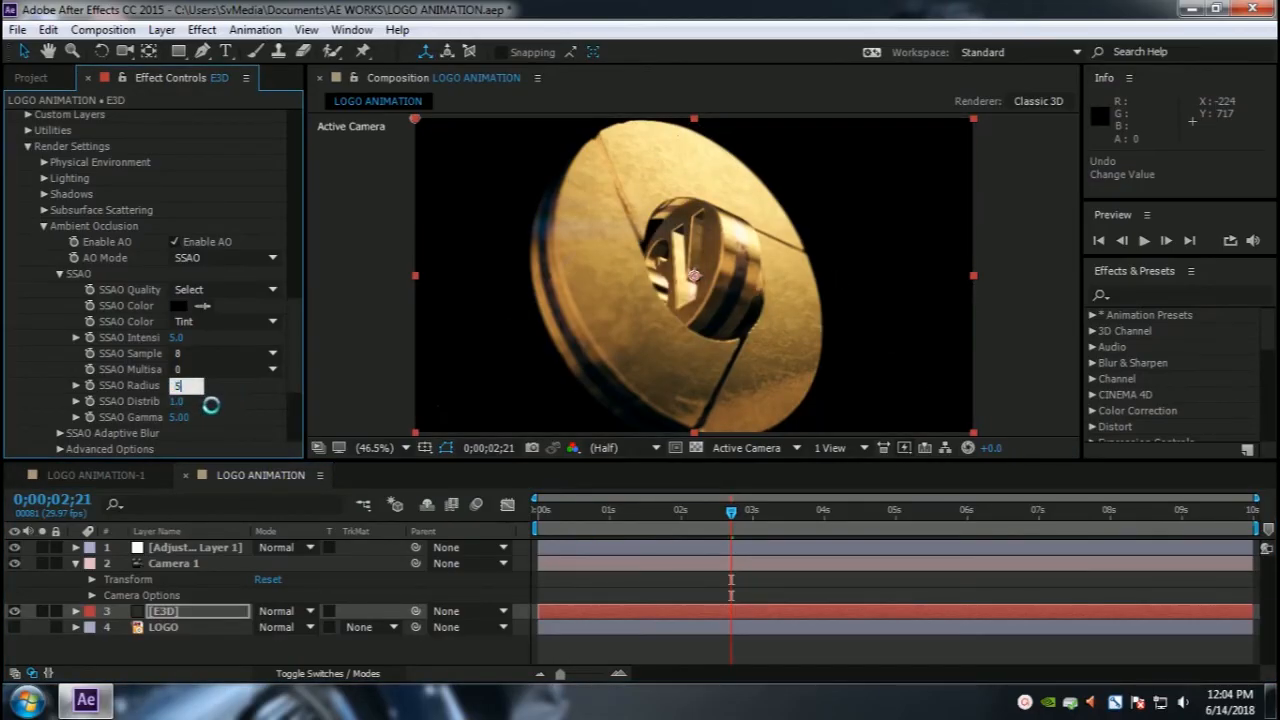
pyautogui.write('5')
pyautogui.press('Return')
# Step: Scrub the timeline again to check the ambient occlusion with the new radius
pyautogui.click(582, 511)
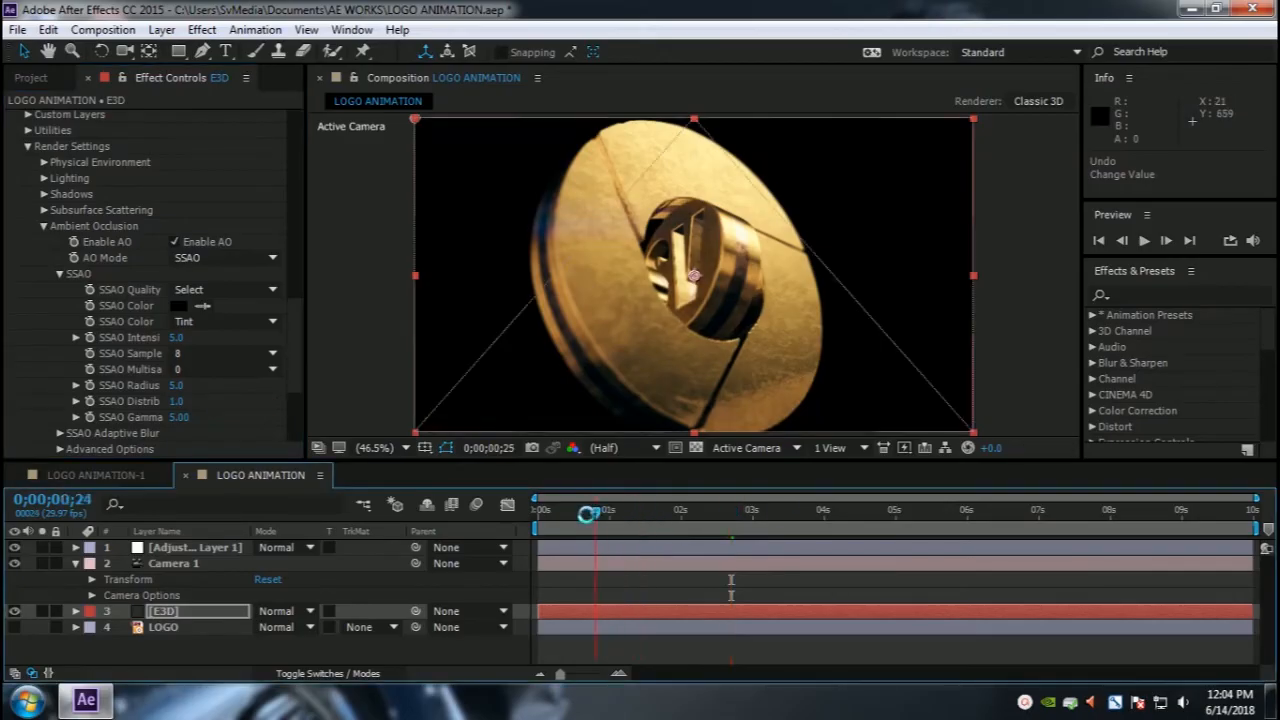
pyautogui.click(726, 511)
pyautogui.click(800, 511)
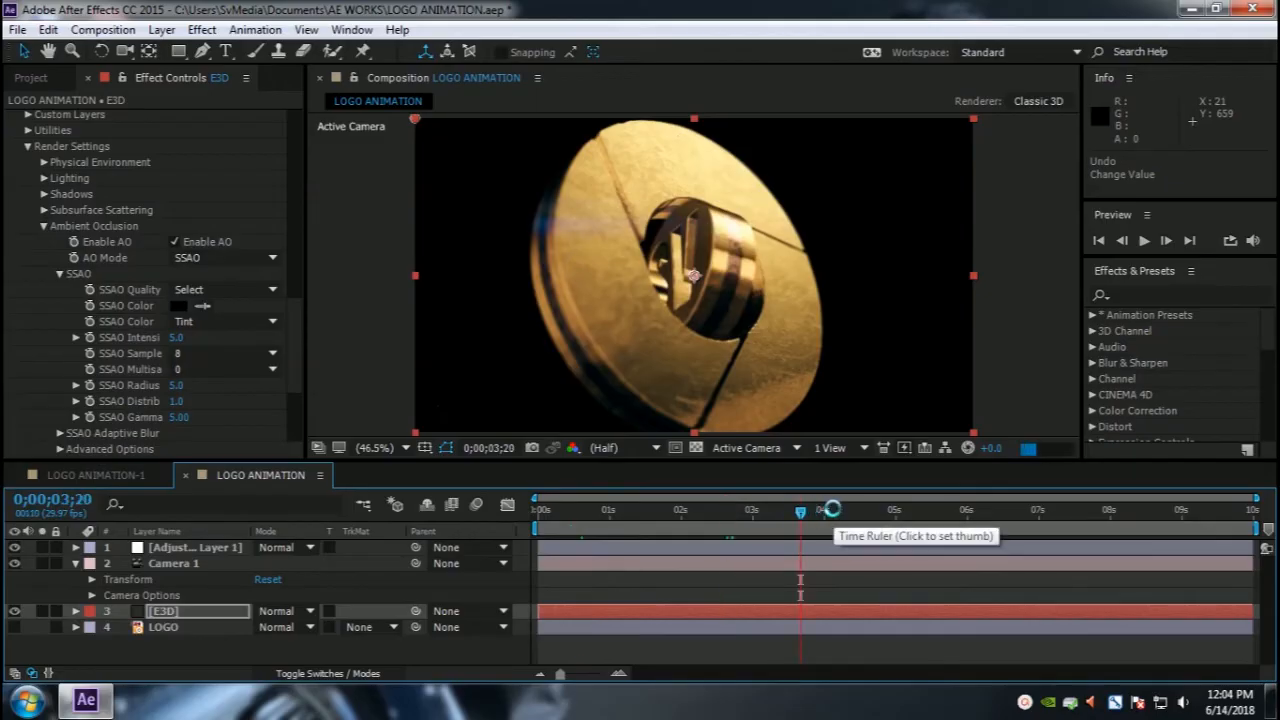
pyautogui.click(864, 511)
pyautogui.click(788, 512)
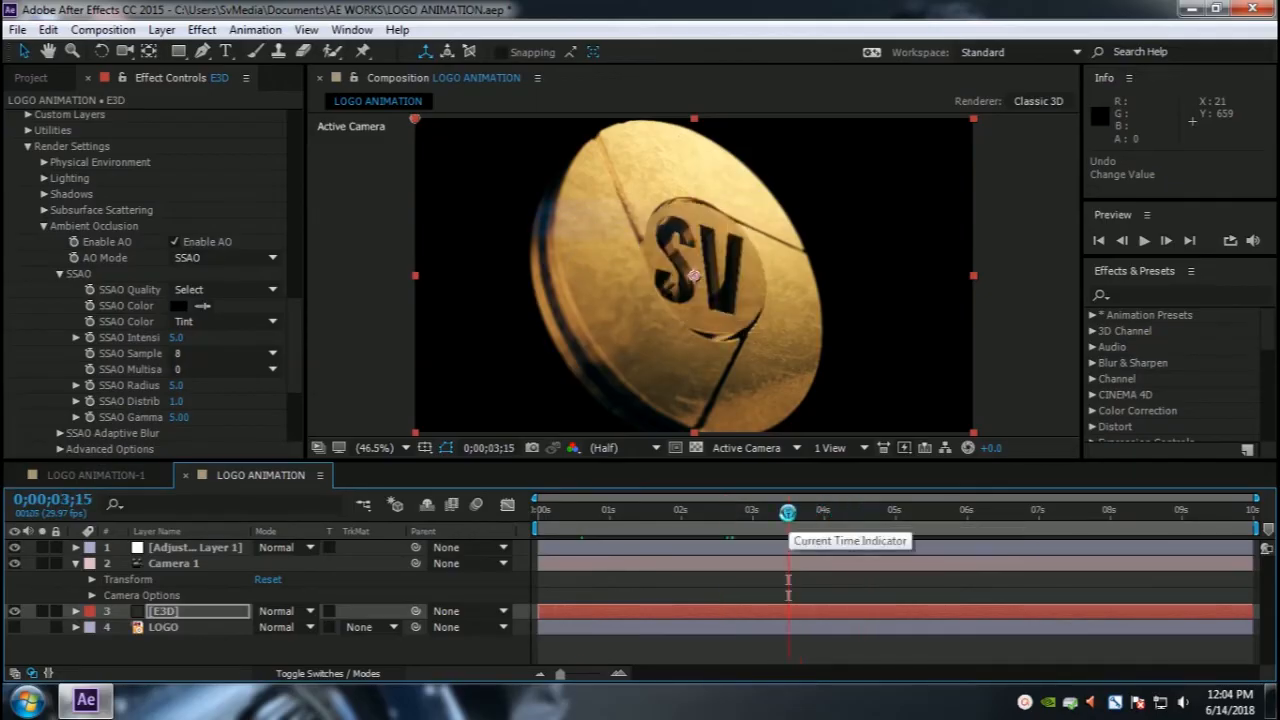
pyautogui.moveTo(784, 512); pyautogui.dragTo(754, 511)
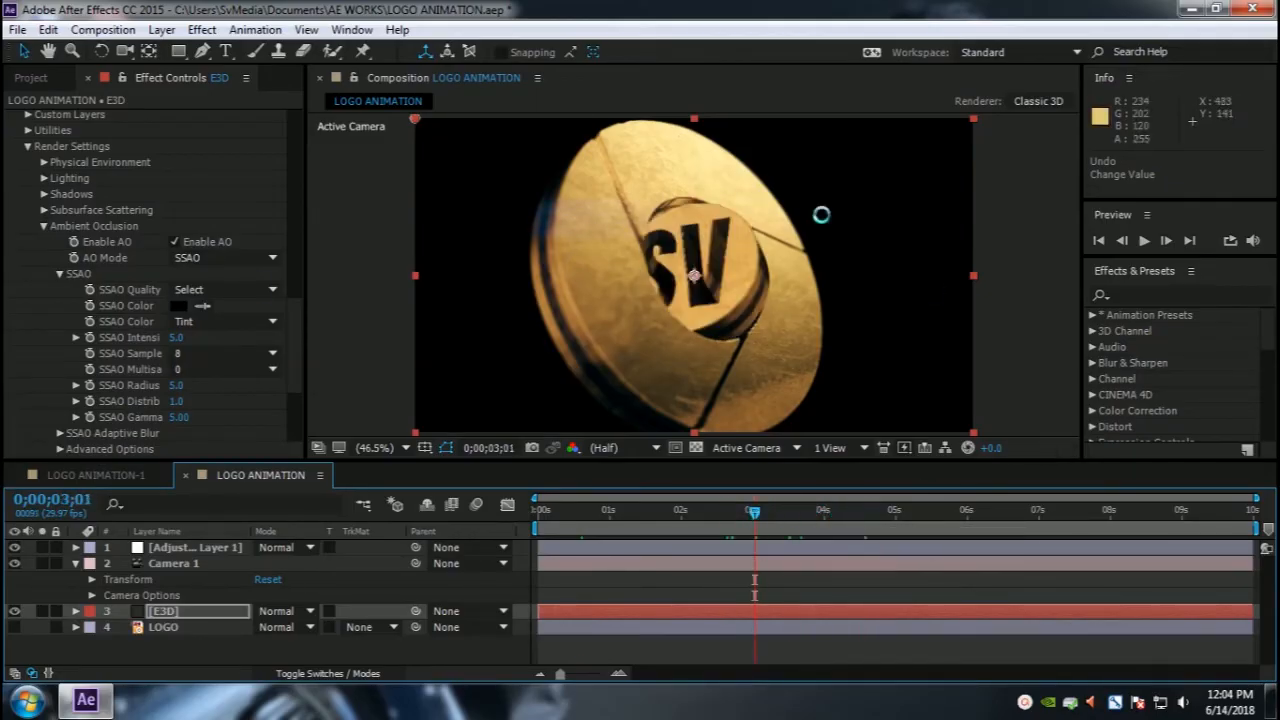
pyautogui.click(171, 241)
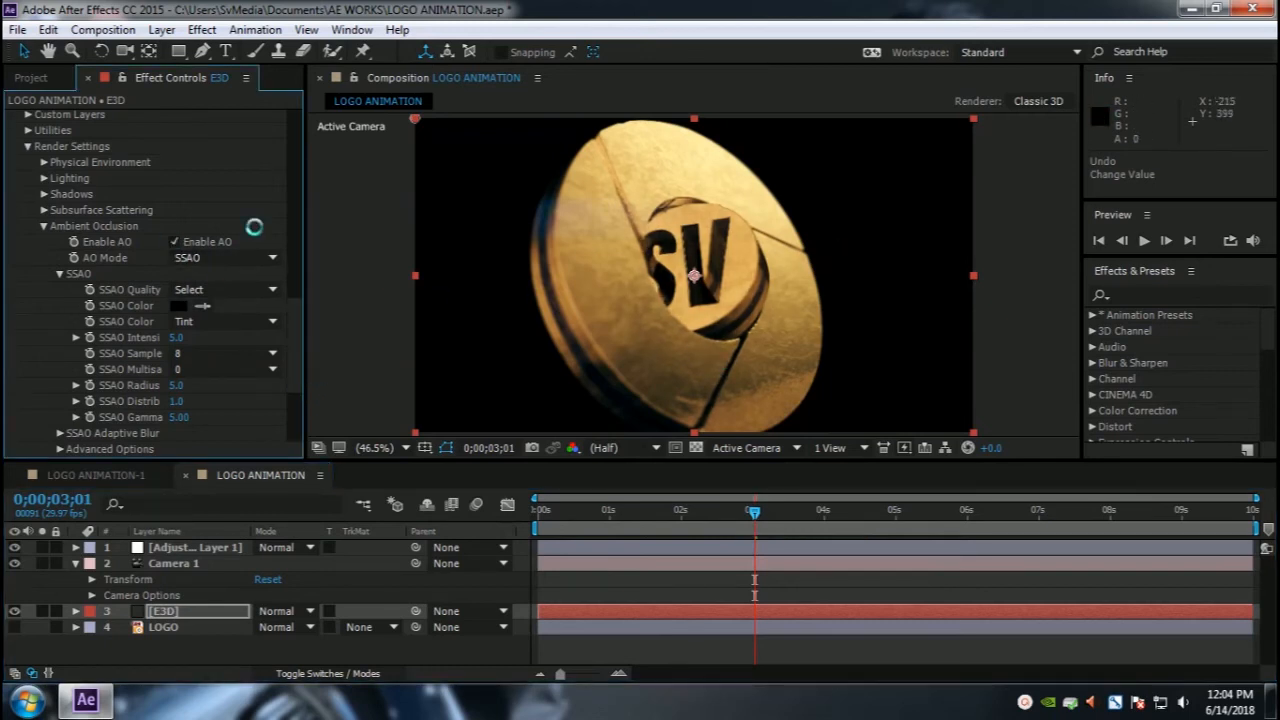
# Step: Return to the start of the timeline, collapse the Element effect and create a new solid named Ramp above the LOGO layer
pyautogui.scroll(15, 149, 251)
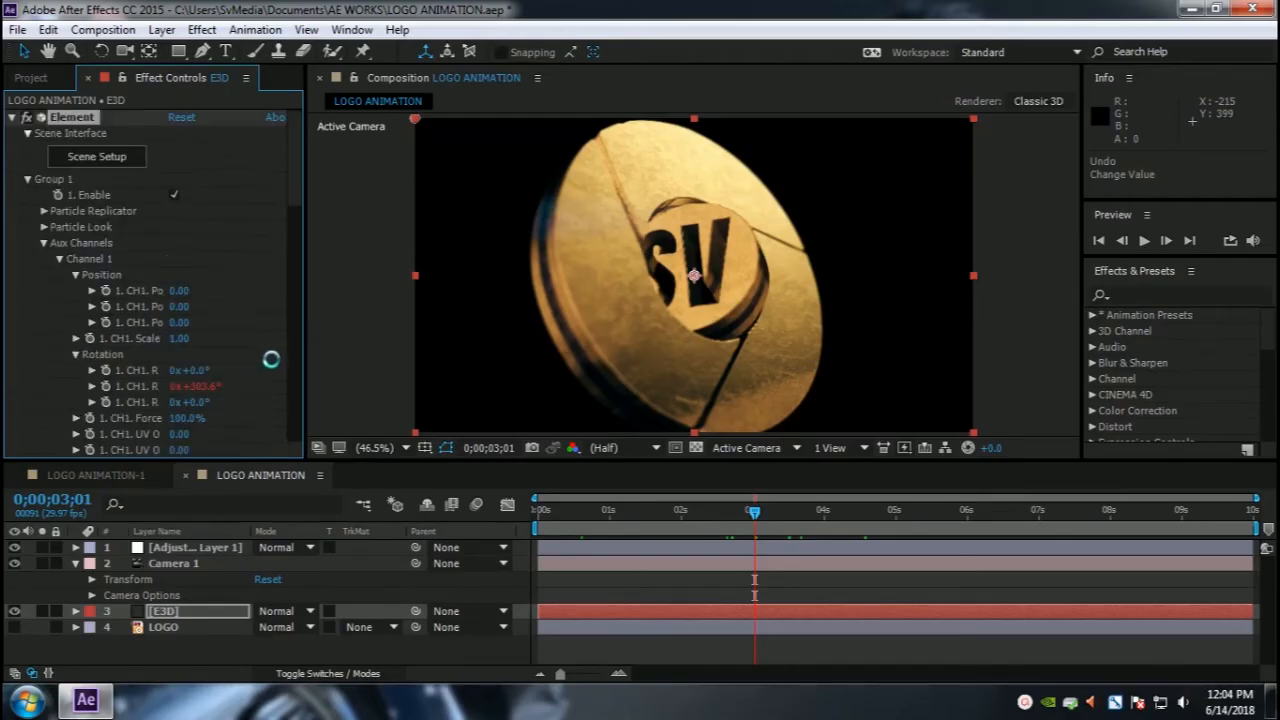
pyautogui.moveTo(750, 511); pyautogui.dragTo(500, 524)
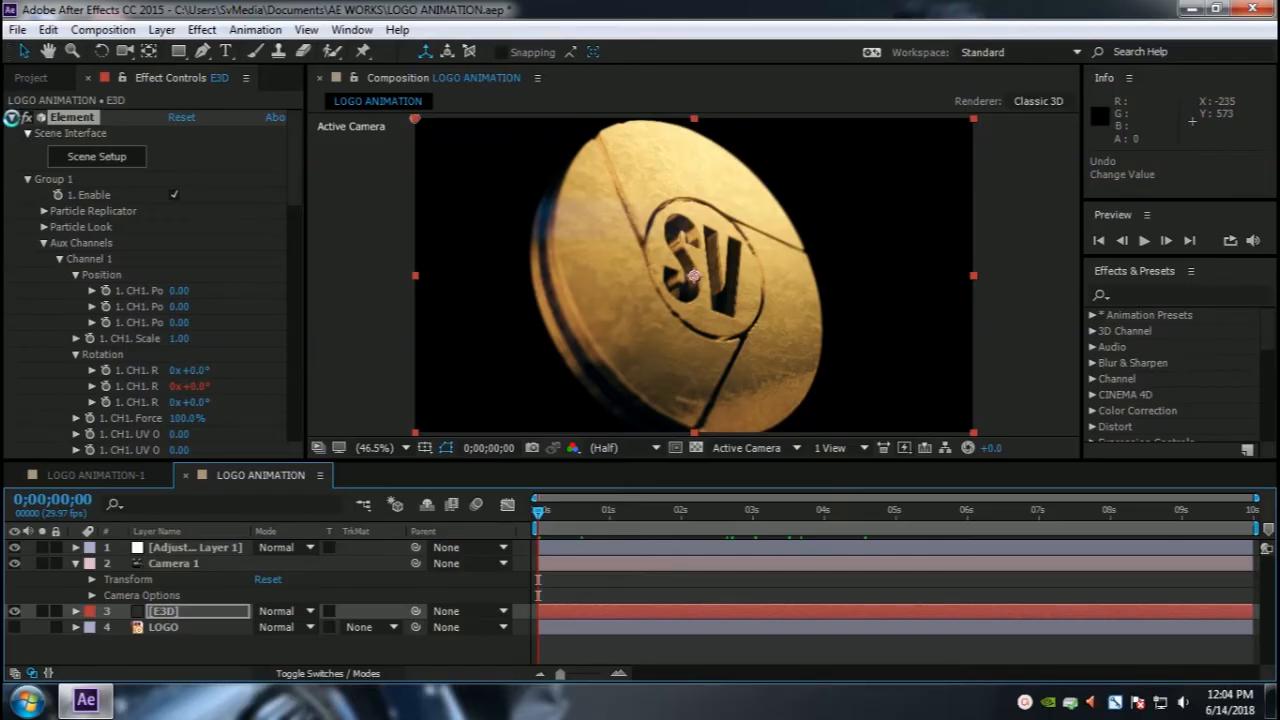
pyautogui.click(12, 117)
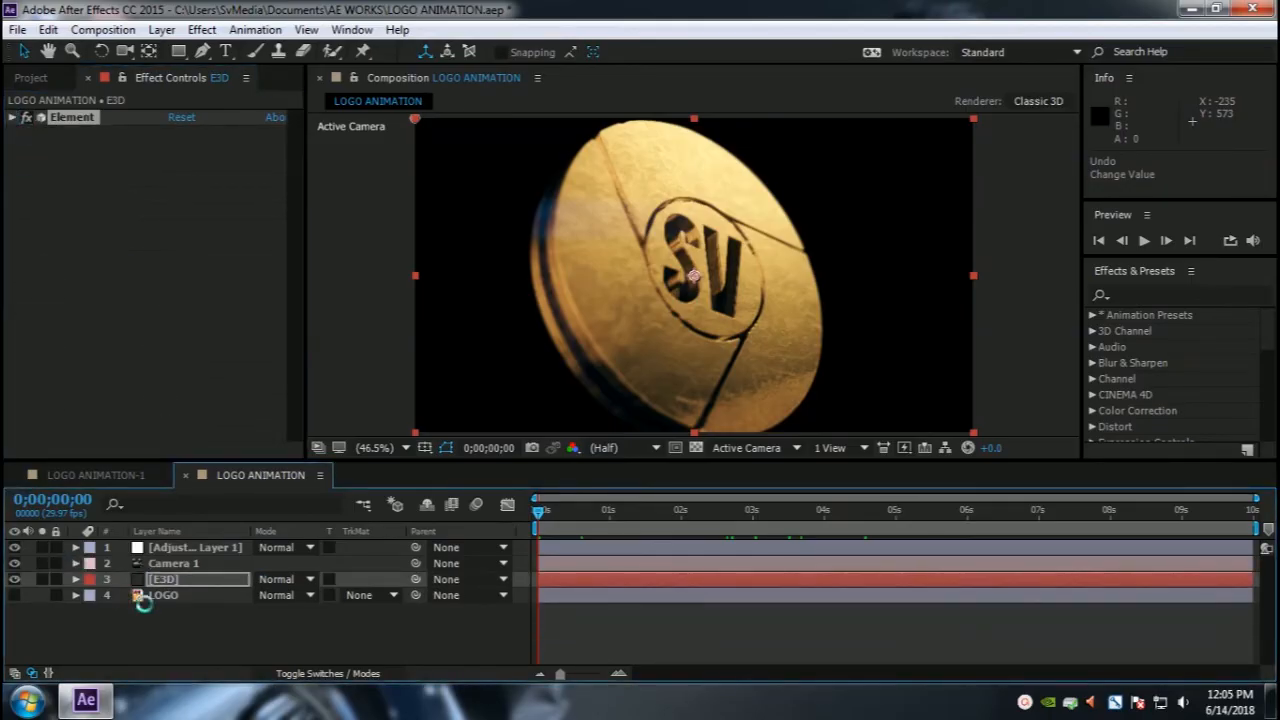
pyautogui.click(160, 595)
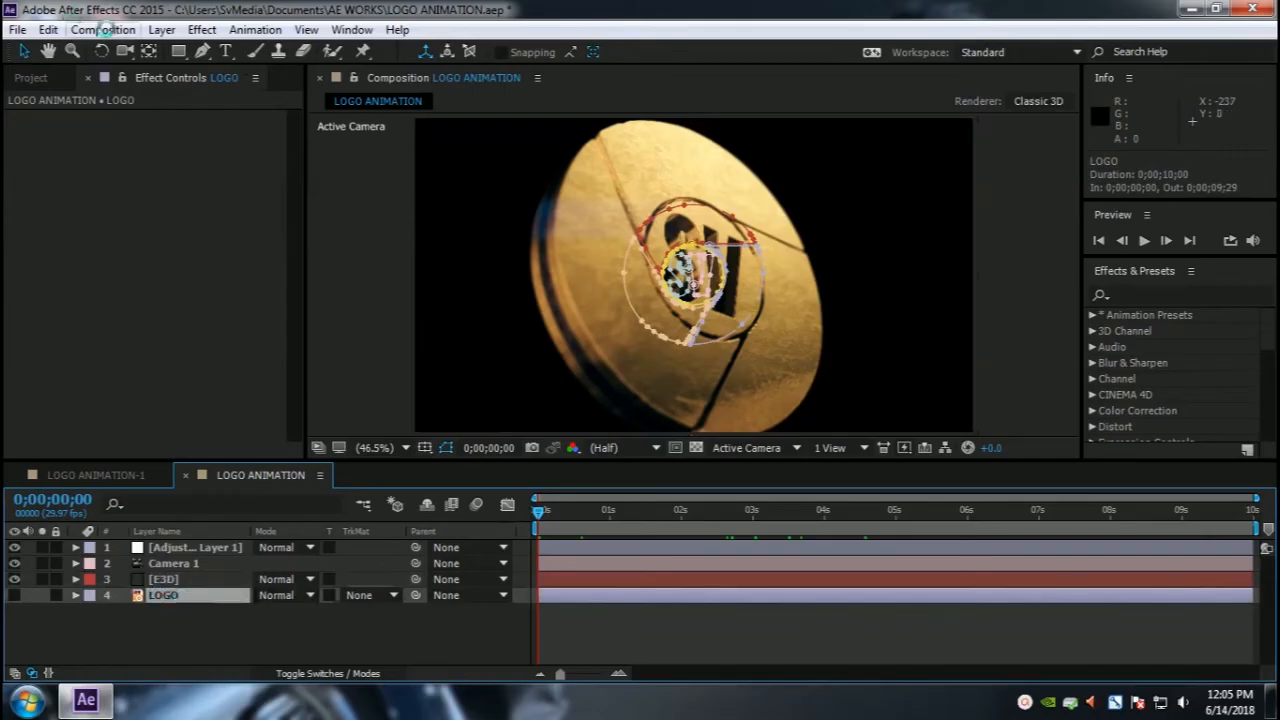
pyautogui.click(161, 29)
pyautogui.moveTo(260, 22)
pyautogui.click(561, 43)
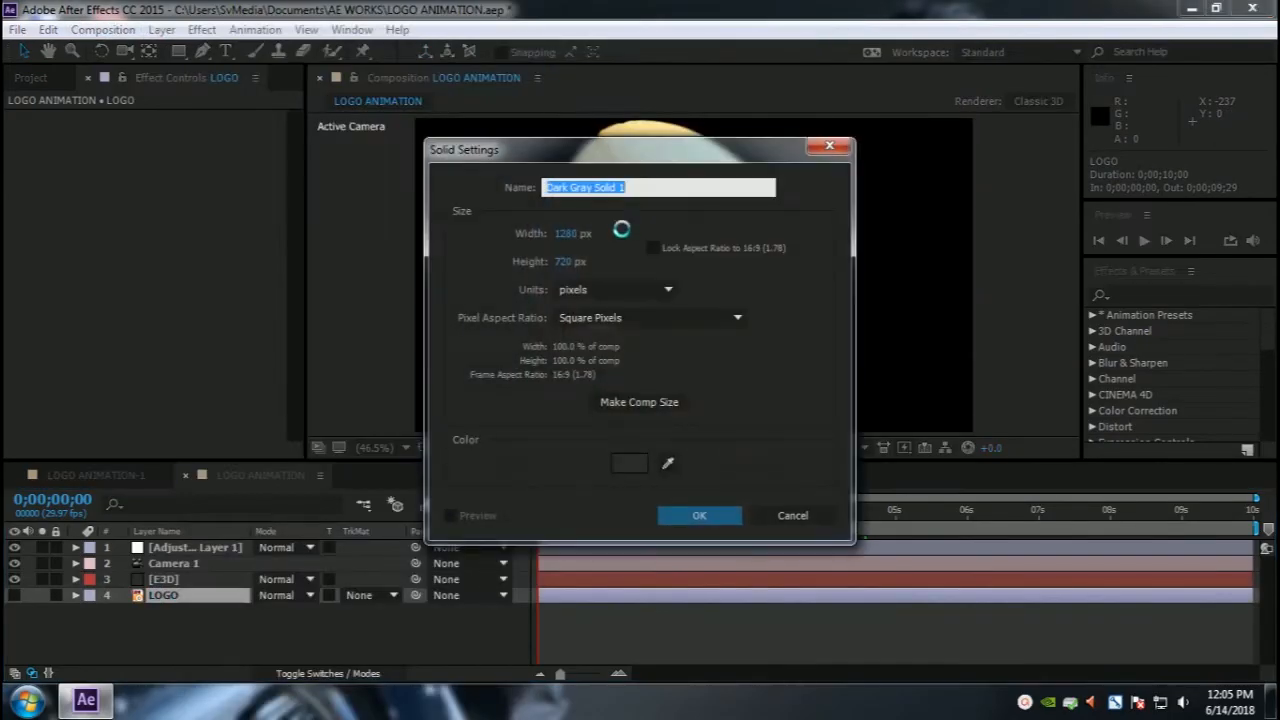
pyautogui.write('Ramp')
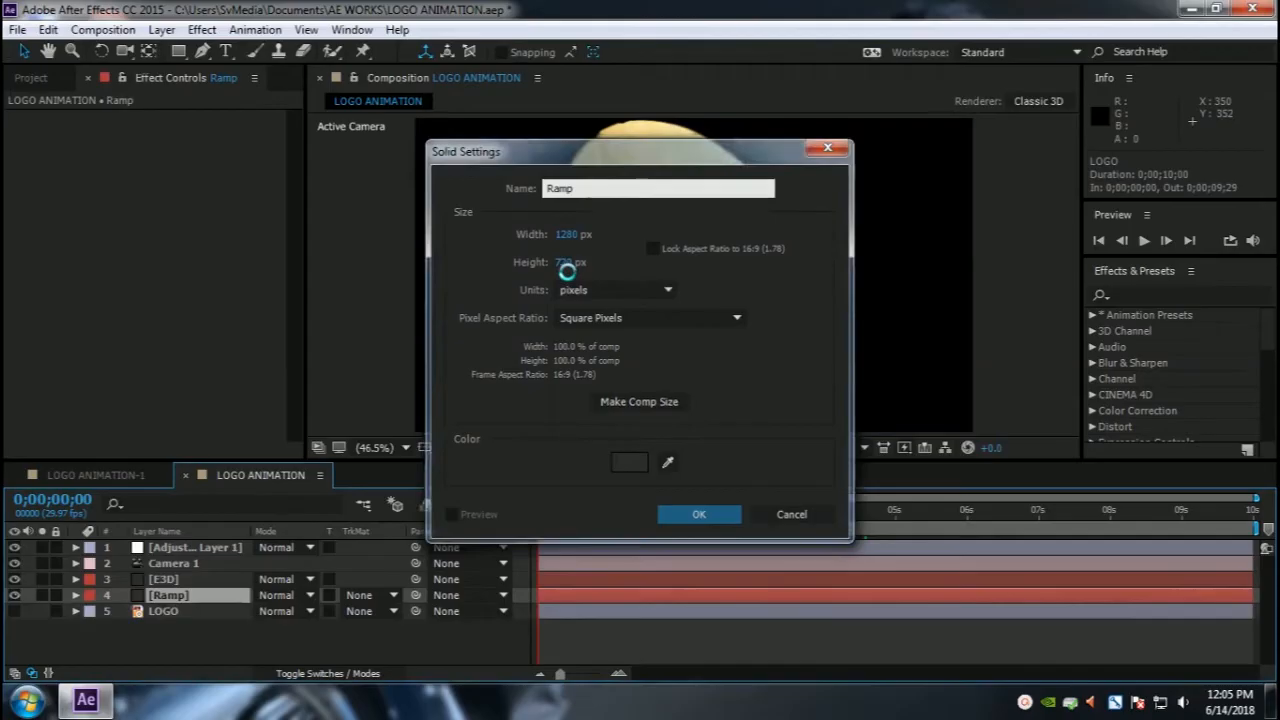
pyautogui.press('Return')
# Step: Apply a Gradient Ramp to the Ramp solid, switch it to Radial Ramp and move its start point to the frame centre
pyautogui.hotkey('ctrl', 'space')
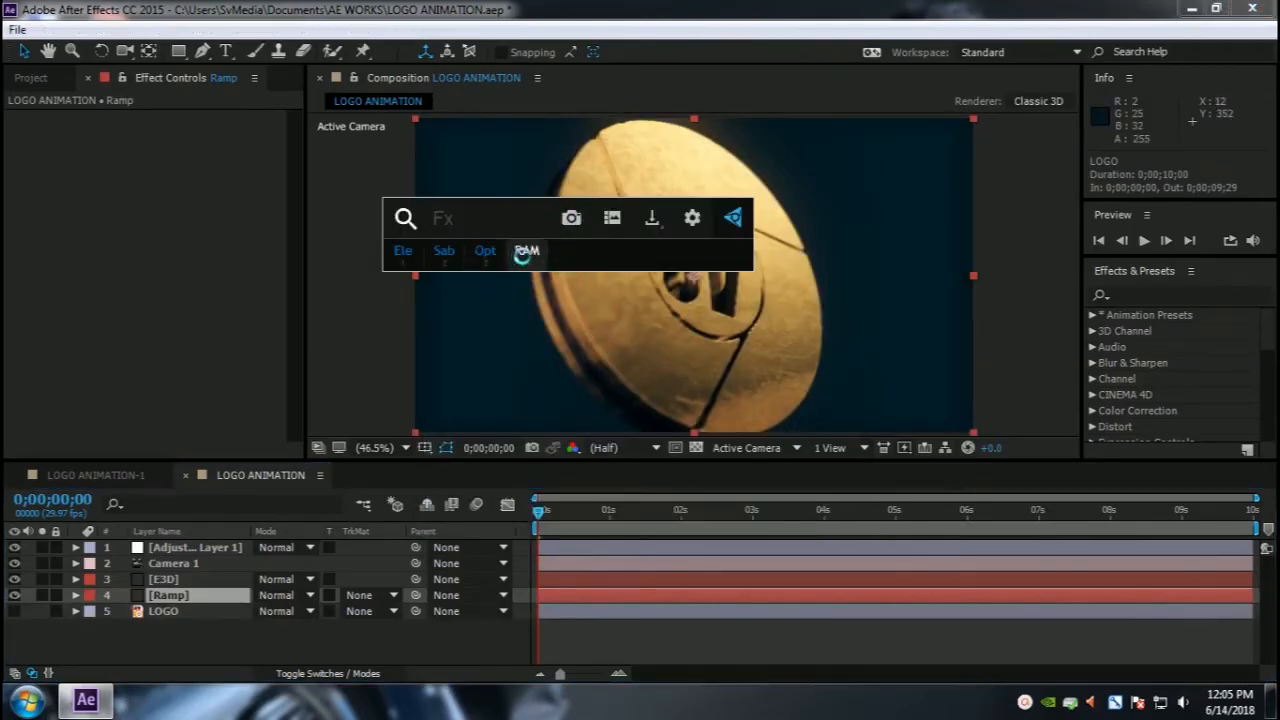
pyautogui.click(527, 251)
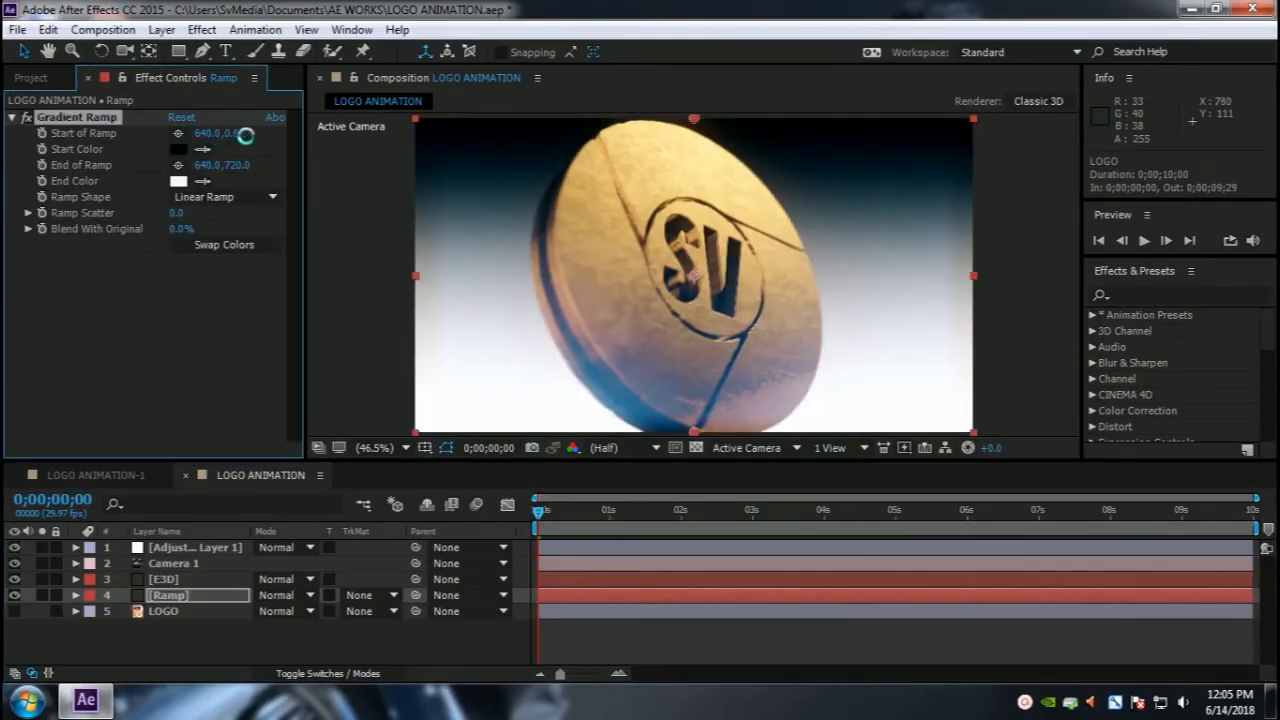
pyautogui.click(230, 197)
pyautogui.click(214, 234)
pyautogui.moveTo(694, 118); pyautogui.dragTo(697, 280)
# Step: Set the gradient's End Color to black
pyautogui.click(178, 181)
pyautogui.click(250, 540)
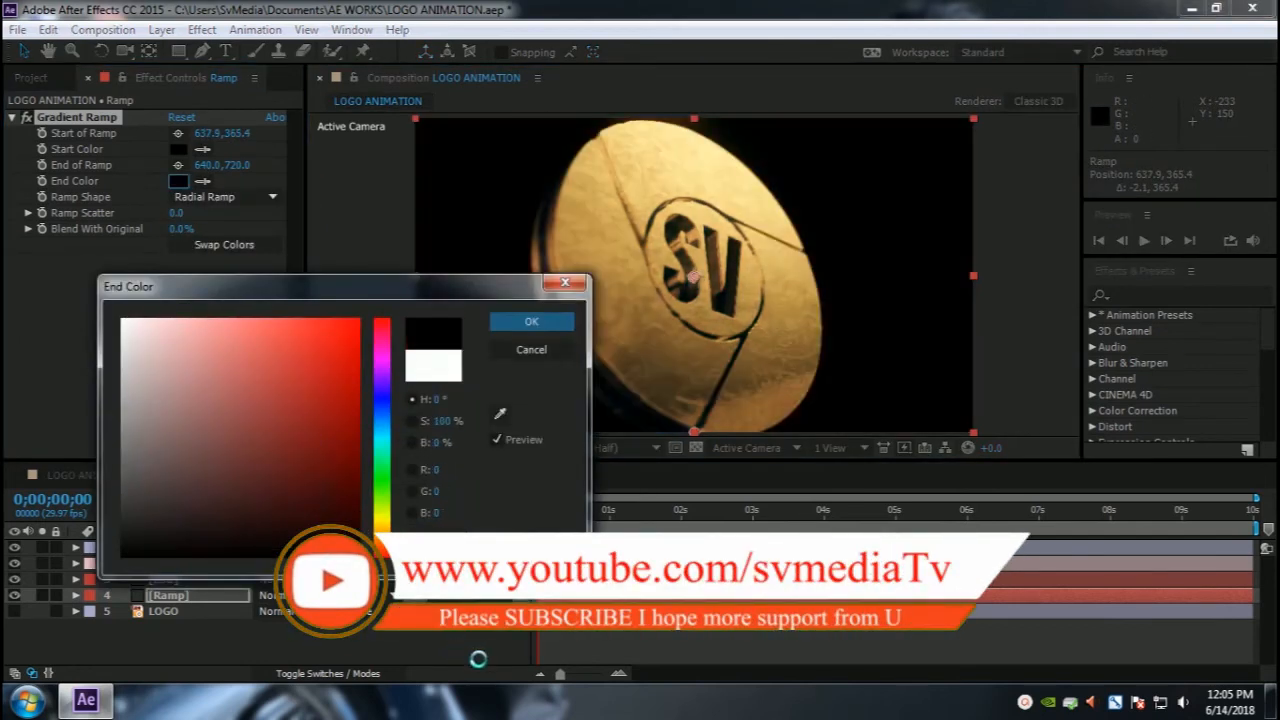
pyautogui.click(531, 320)
# Step: Try a grey Start Color for the gradient
pyautogui.click(180, 149)
pyautogui.click(174, 437)
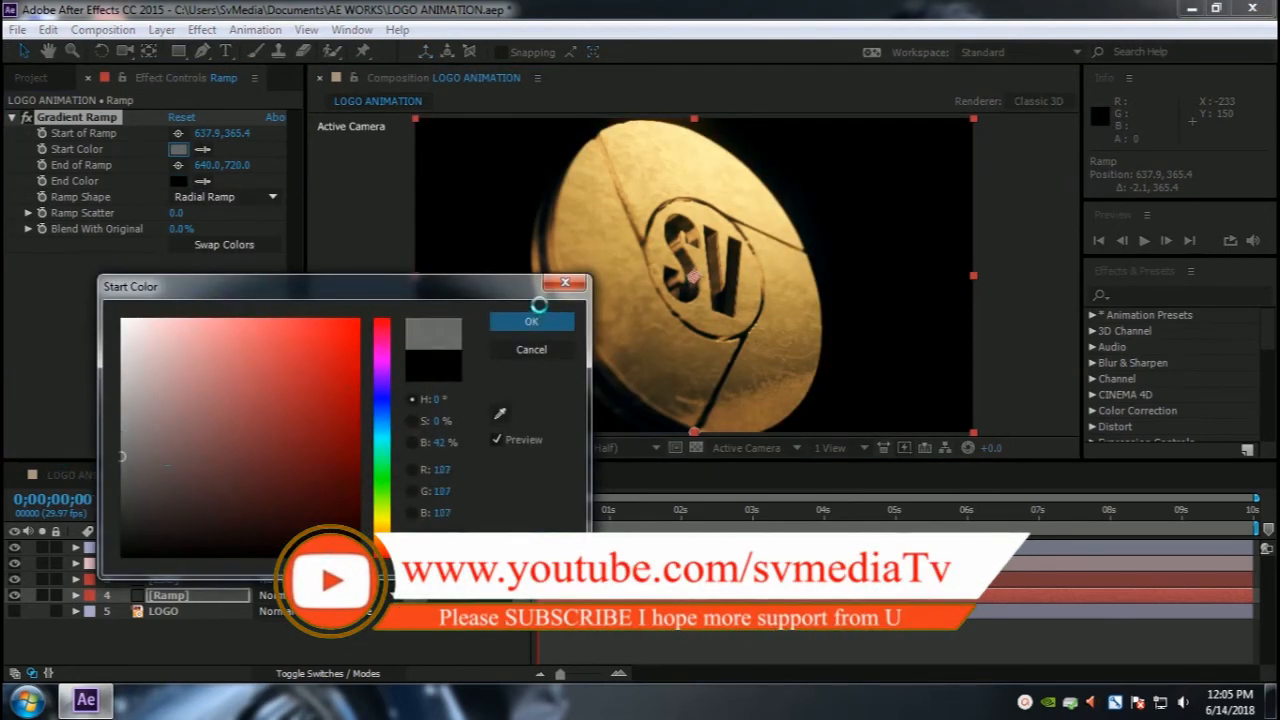
pyautogui.click(531, 320)
# Step: Set End of Ramp to 640.0,1323.0 and change the gradient's Start Color to a dark blue
pyautogui.moveTo(236, 166); pyautogui.dragTo(814, 157)
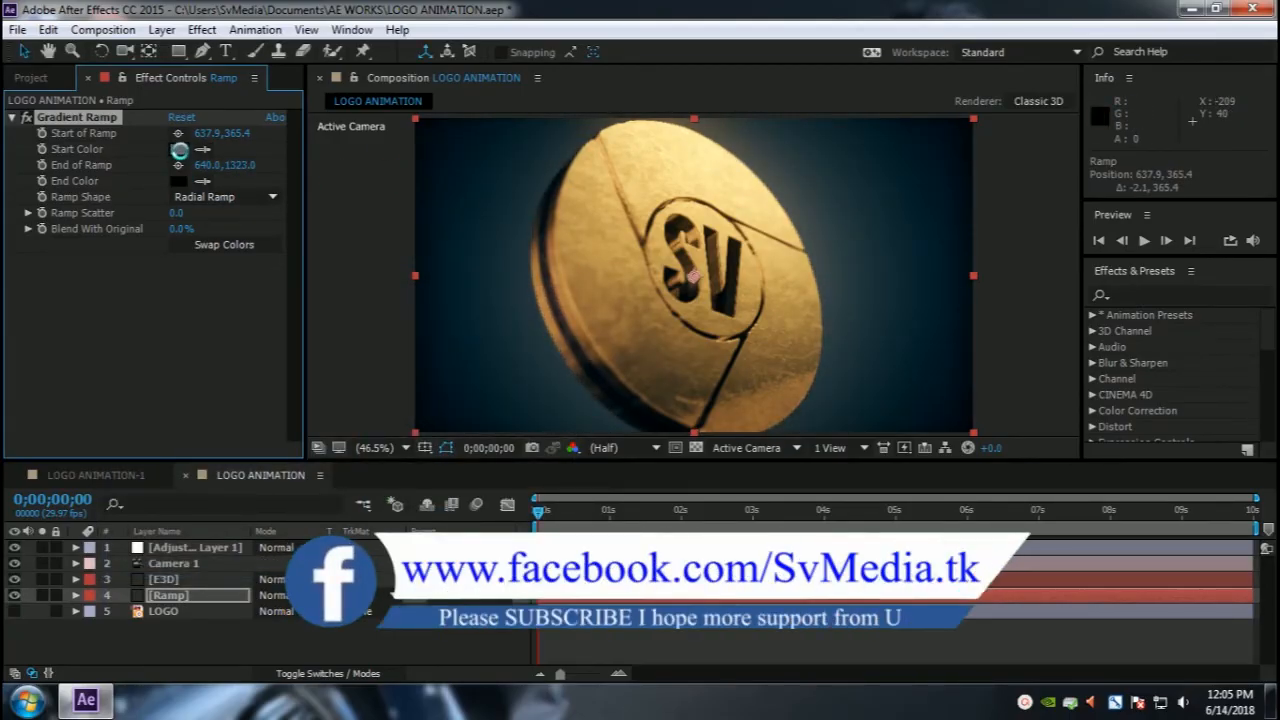
pyautogui.click(180, 149)
pyautogui.moveTo(266, 469); pyautogui.dragTo(337, 414)
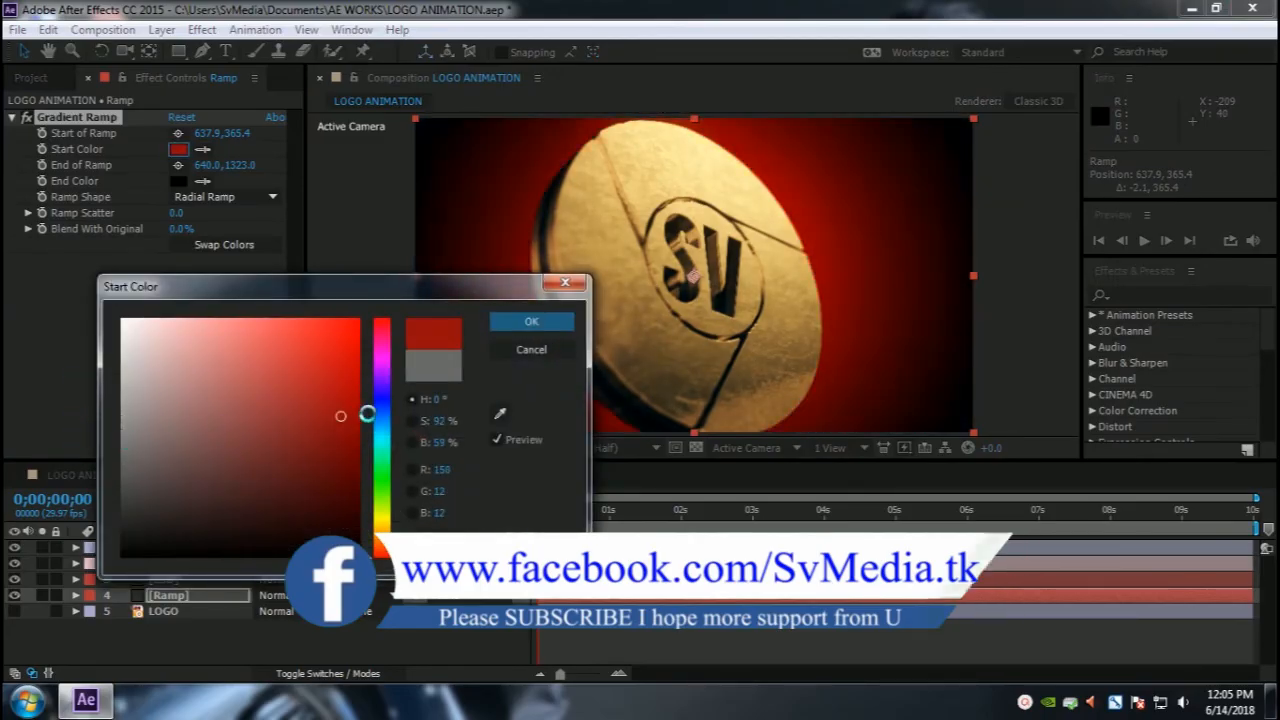
pyautogui.moveTo(381, 330); pyautogui.dragTo(381, 409)
pyautogui.moveTo(255, 455)
pyautogui.mouseDown()
pyautogui.moveTo(137, 443)
pyautogui.moveTo(107, 501)
pyautogui.moveTo(269, 478)
pyautogui.moveTo(301, 427)
pyautogui.moveTo(296, 447)
pyautogui.mouseUp()
pyautogui.click(531, 321)
# Step: Preview the animation with the blue radial background
pyautogui.press('space')
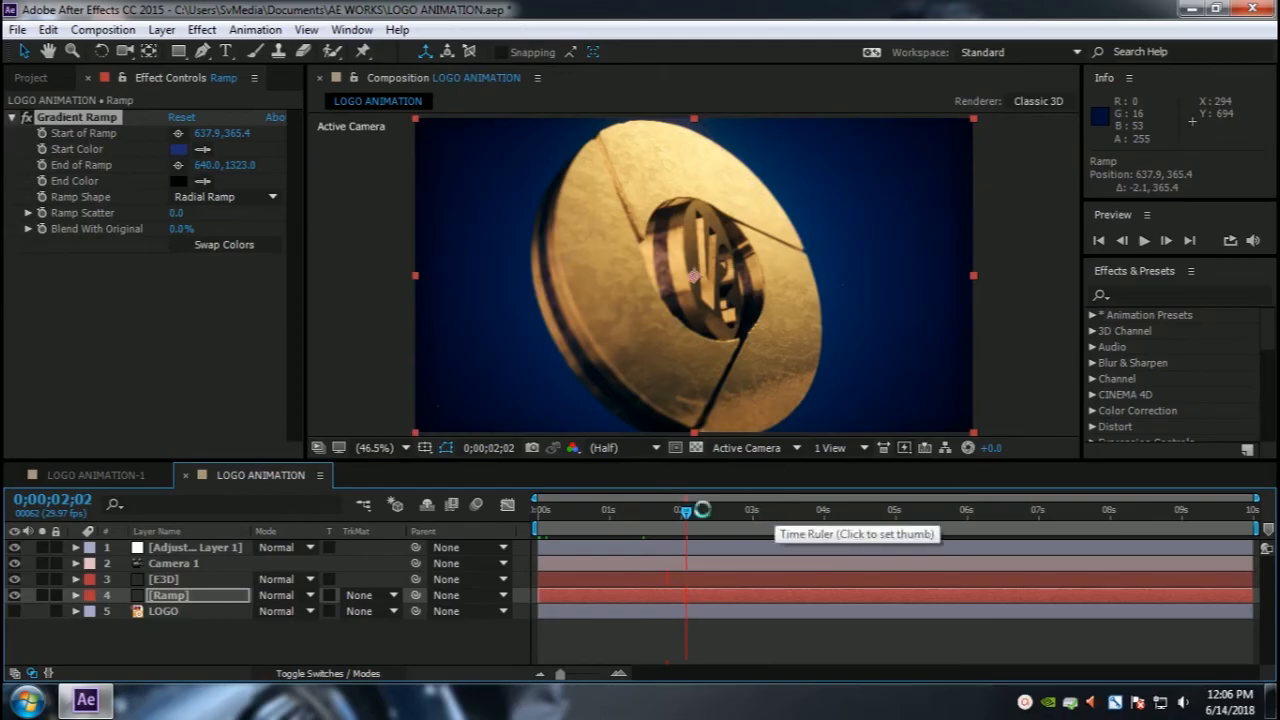
pyautogui.press('space')
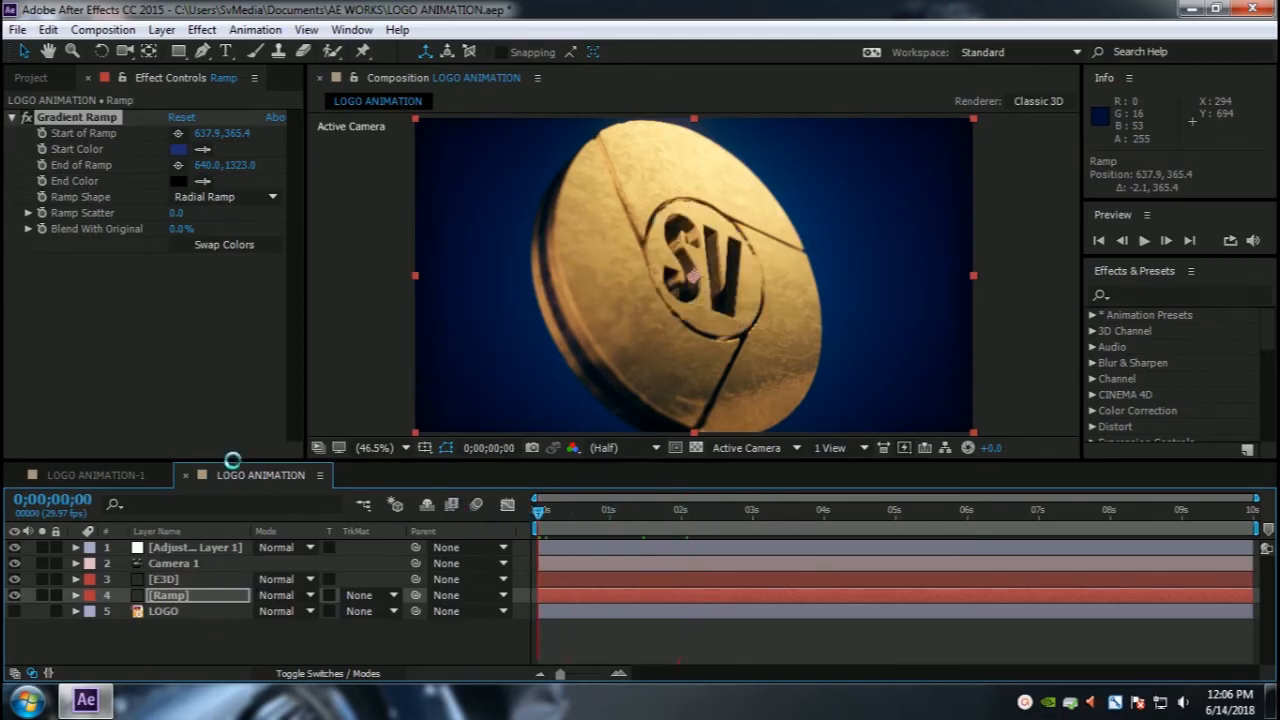
pyautogui.moveTo(232, 461); pyautogui.dragTo(233, 411)
pyautogui.click(401, 400)
pyautogui.click(381, 54)
pyautogui.click(195, 634)
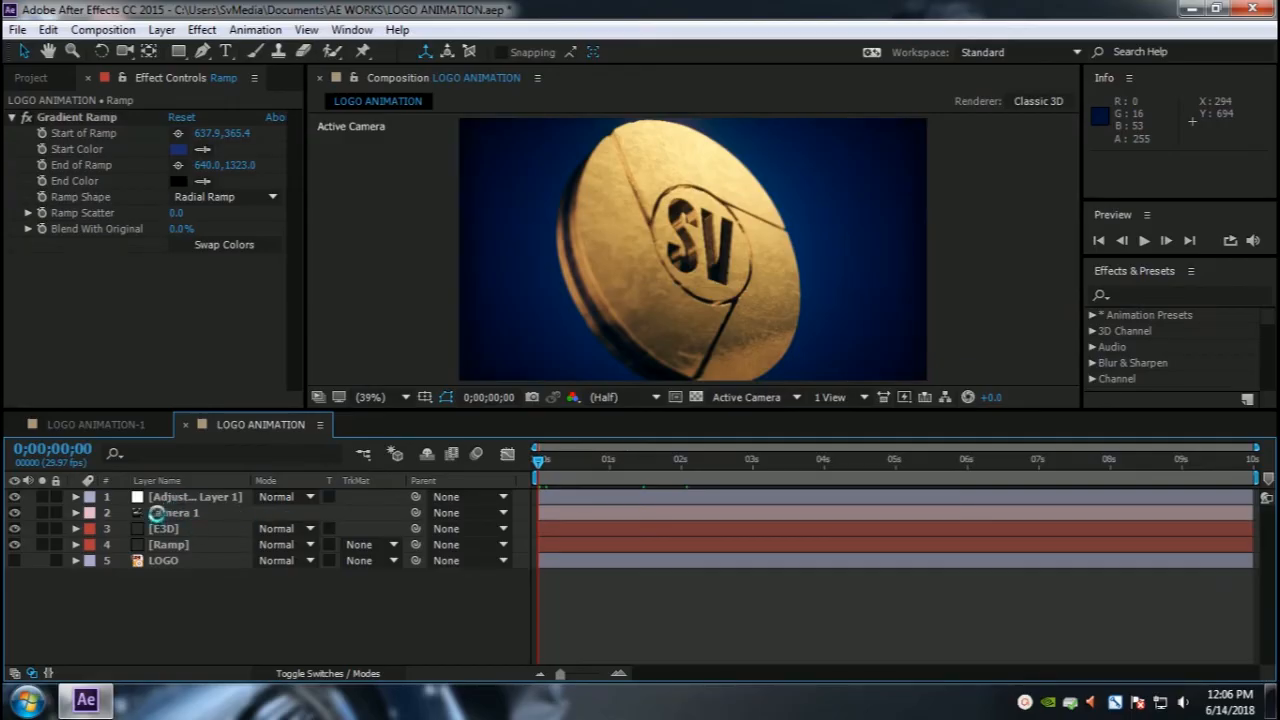
# Step: Reveal Camera 1's Point of Interest and Position and set keyframes for both at the first frame
pyautogui.click(165, 512)
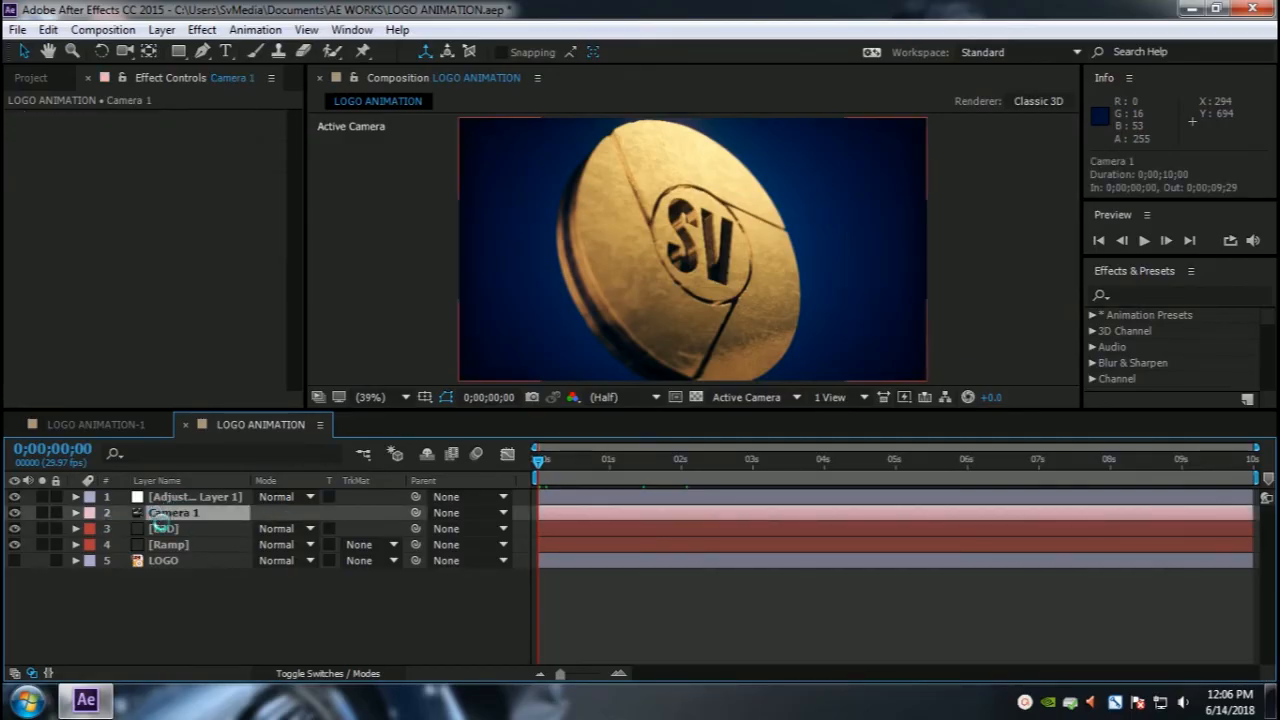
pyautogui.press('a')
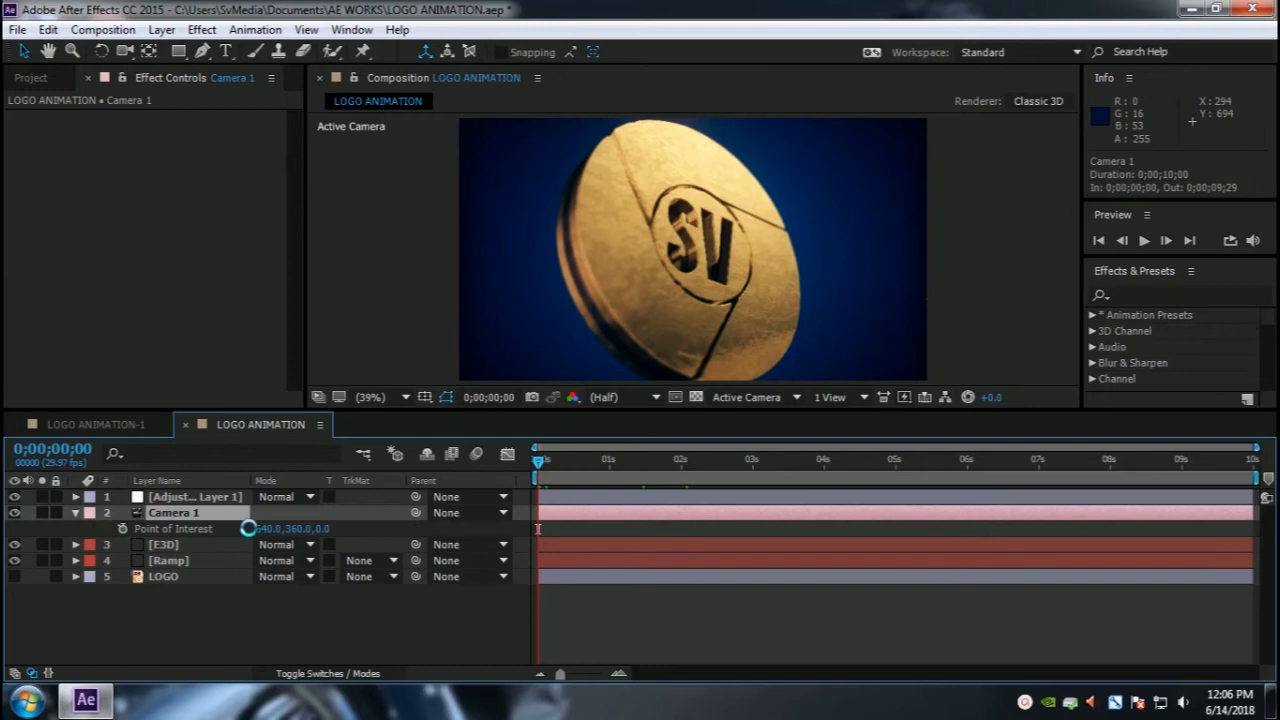
pyautogui.hotkey('shift', 'p')
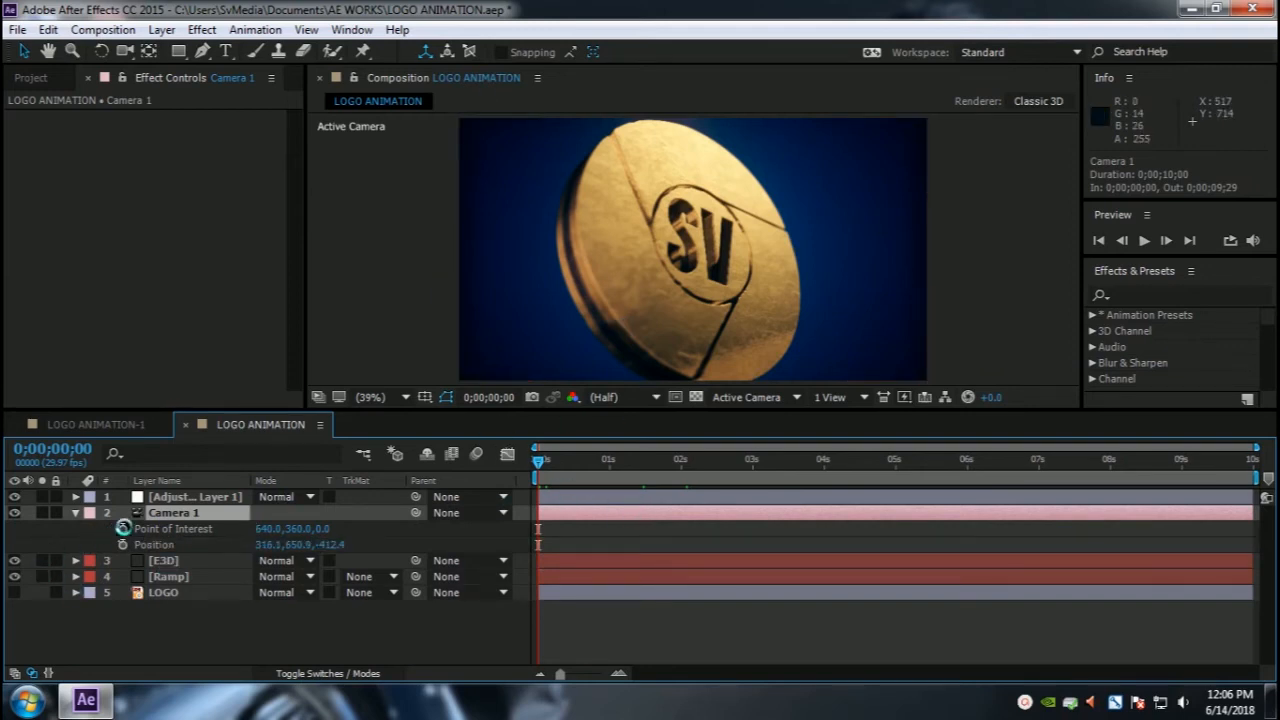
pyautogui.click(122, 529)
pyautogui.click(122, 545)
# Step: Move both camera keyframes to about 1 second
pyautogui.moveTo(540, 462); pyautogui.dragTo(609, 463)
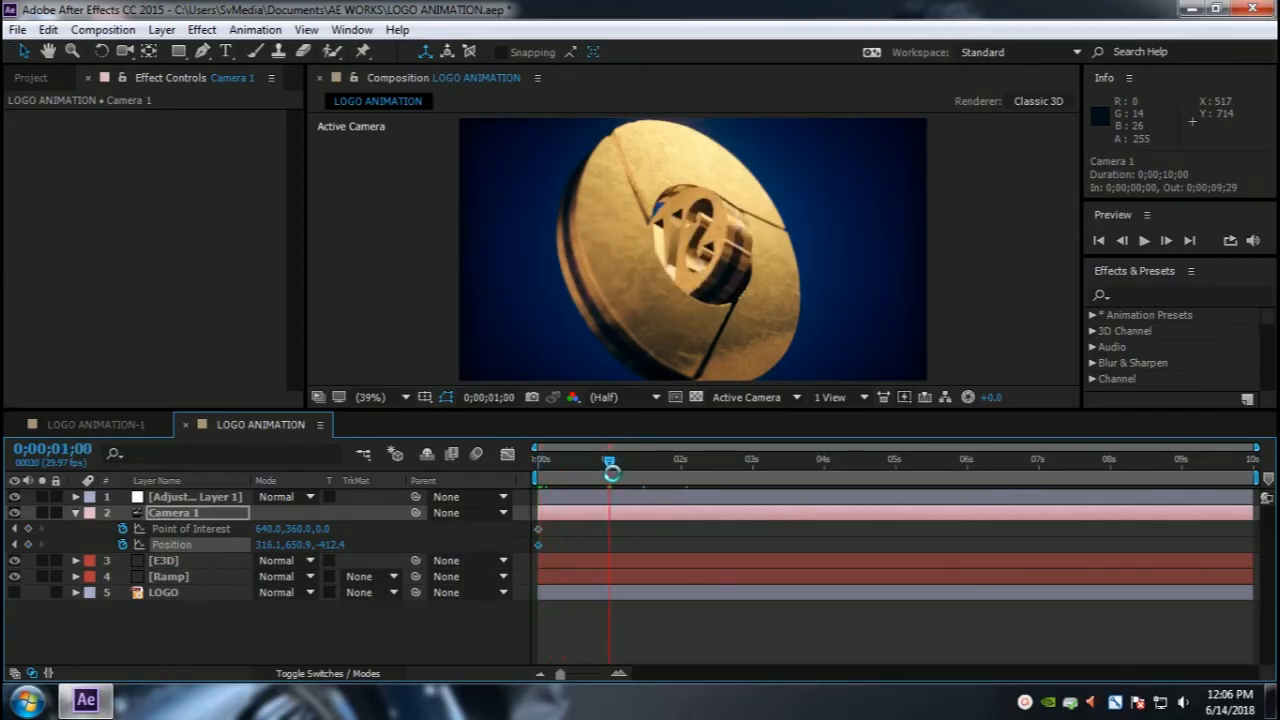
pyautogui.moveTo(564, 522); pyautogui.dragTo(606, 541)
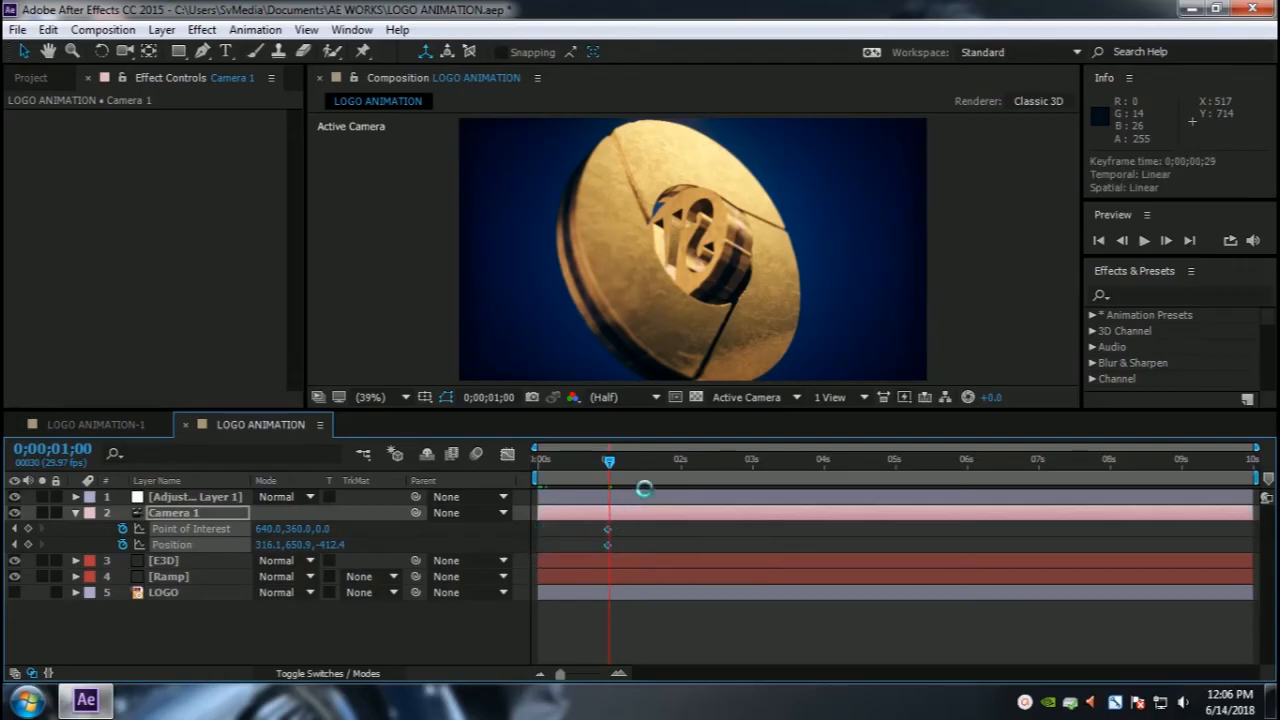
# Step: At 2 seconds, orbit and dolly the camera closer to the logo, keyframing Position 853.9,615.8,-238.2
pyautogui.click(679, 460)
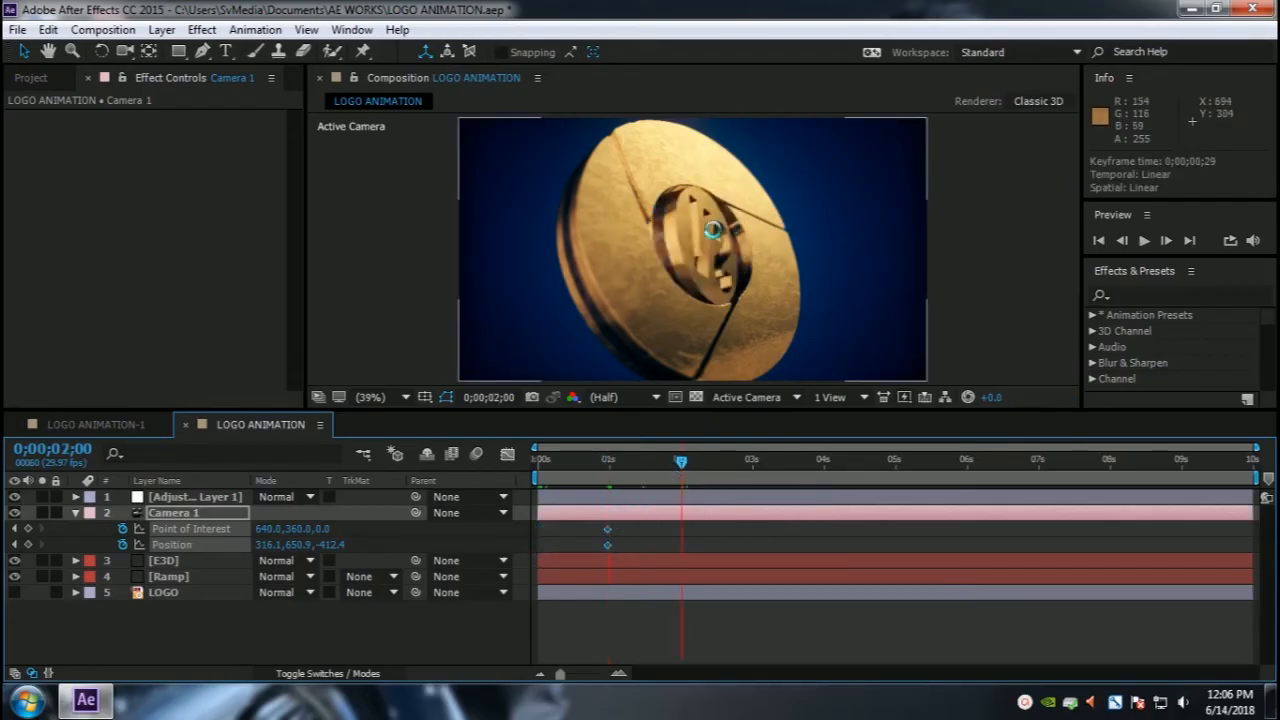
pyautogui.press('c')
pyautogui.moveTo(707, 262); pyautogui.dragTo(667, 269)
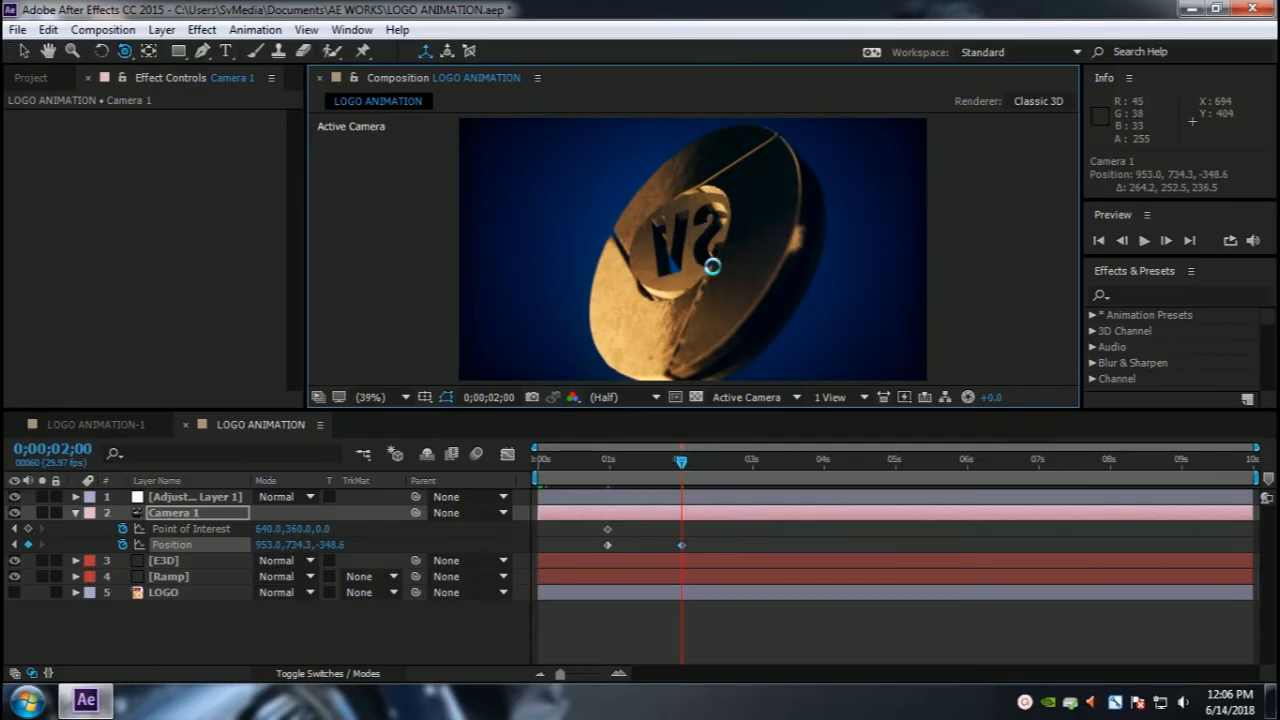
pyautogui.moveTo(694, 257); pyautogui.dragTo(701, 287)
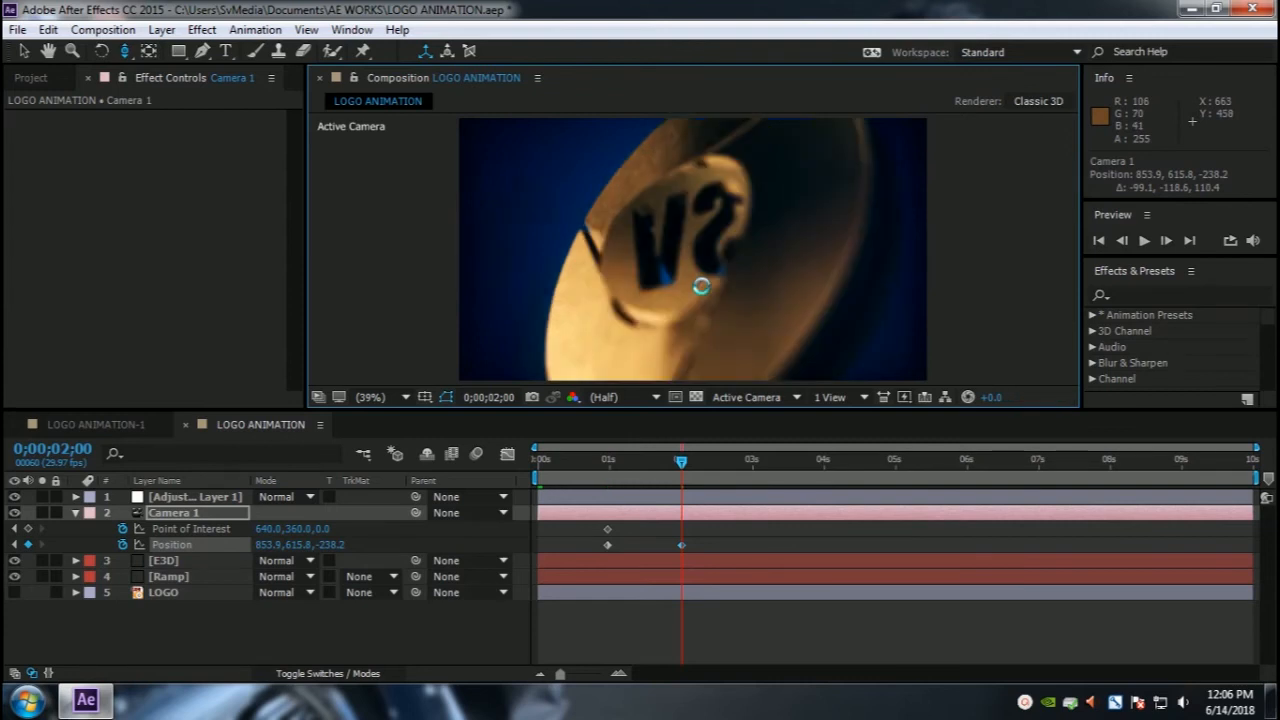
# Step: Scrub the timeline to preview the new camera move
pyautogui.moveTo(681, 462); pyautogui.dragTo(607, 466)
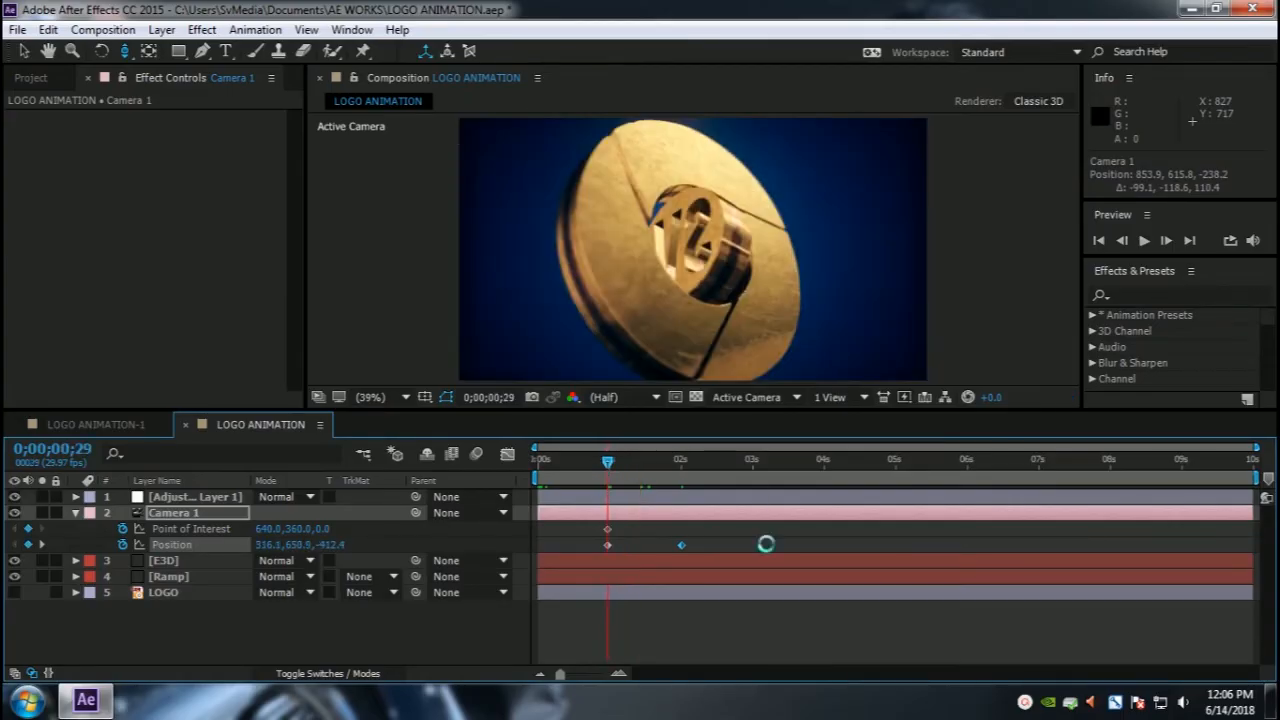
pyautogui.click(682, 463)
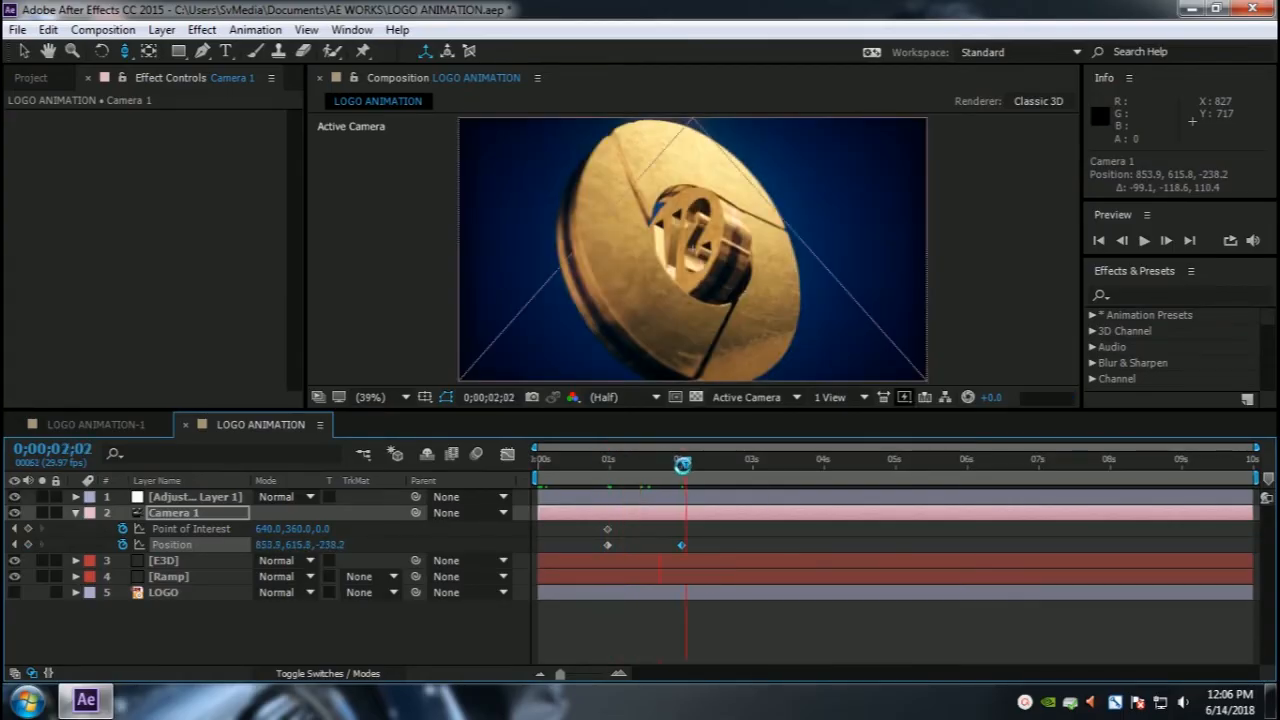
pyautogui.moveTo(682, 463); pyautogui.dragTo(749, 463)
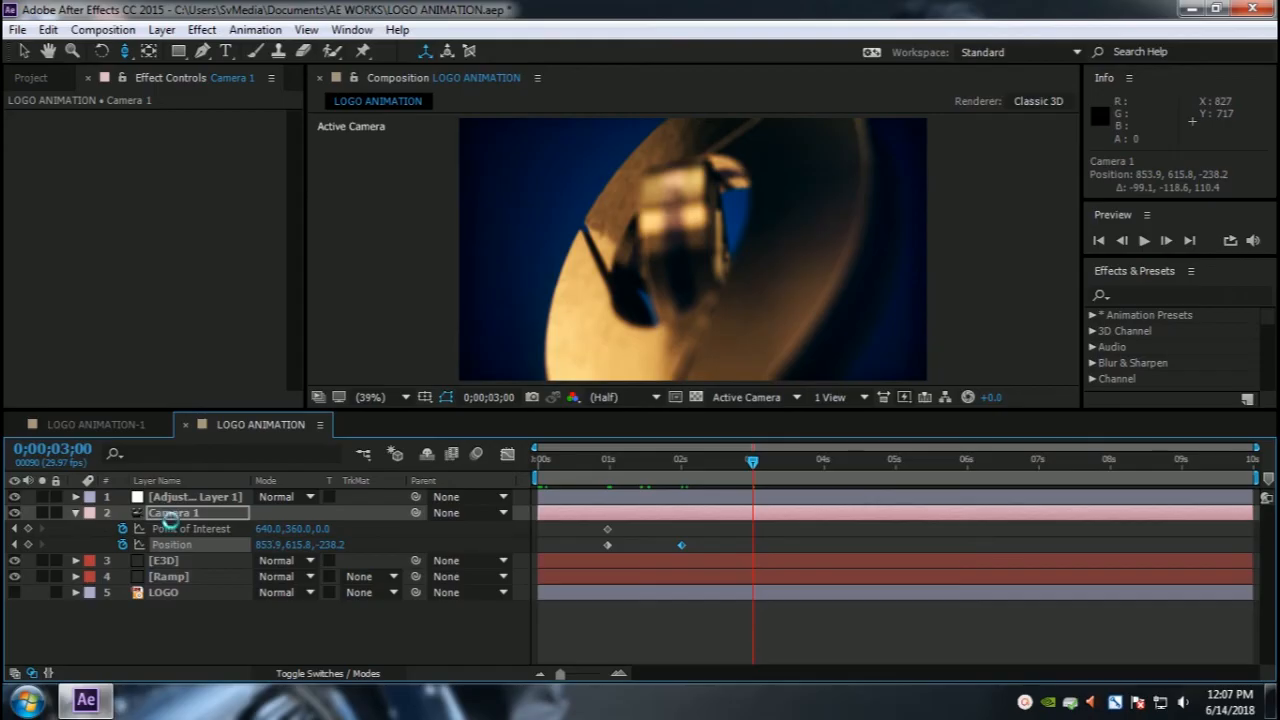
# Step: Expand Camera 1's Transform and Camera Options properties to reach the depth-of-field settings
pyautogui.click(75, 513)
pyautogui.click(75, 513)
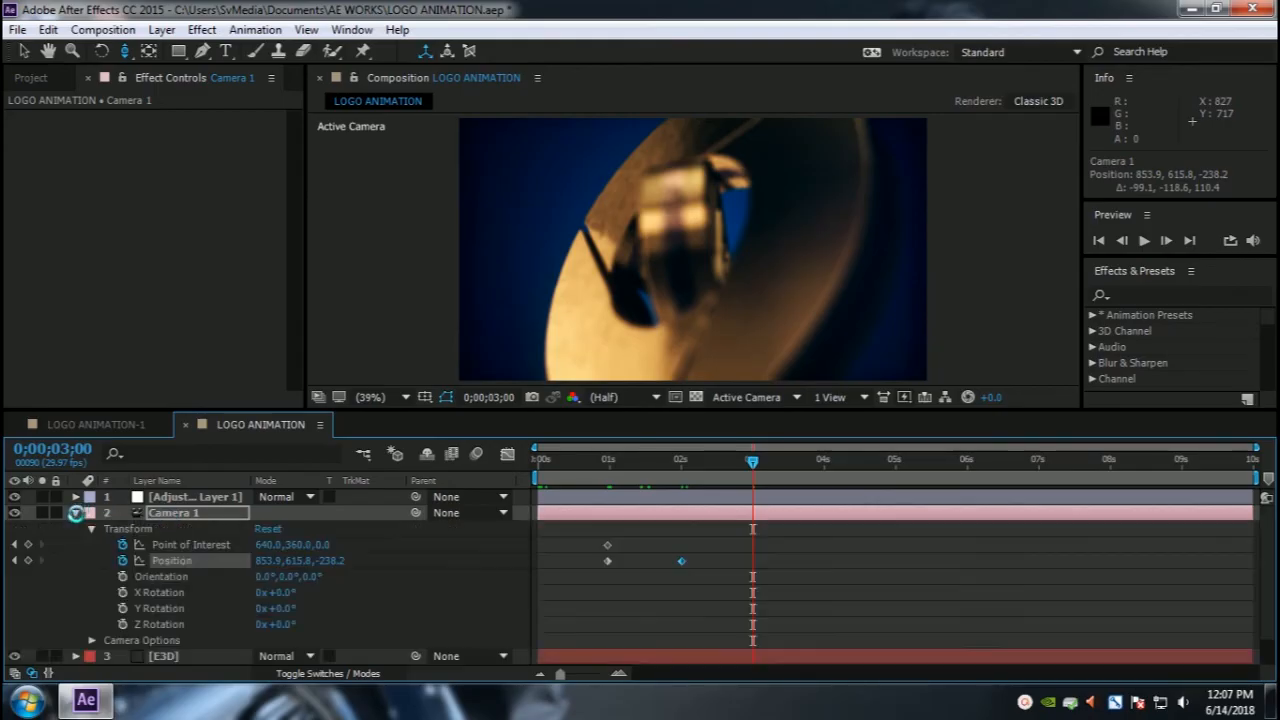
pyautogui.scroll(-1, 270, 594)
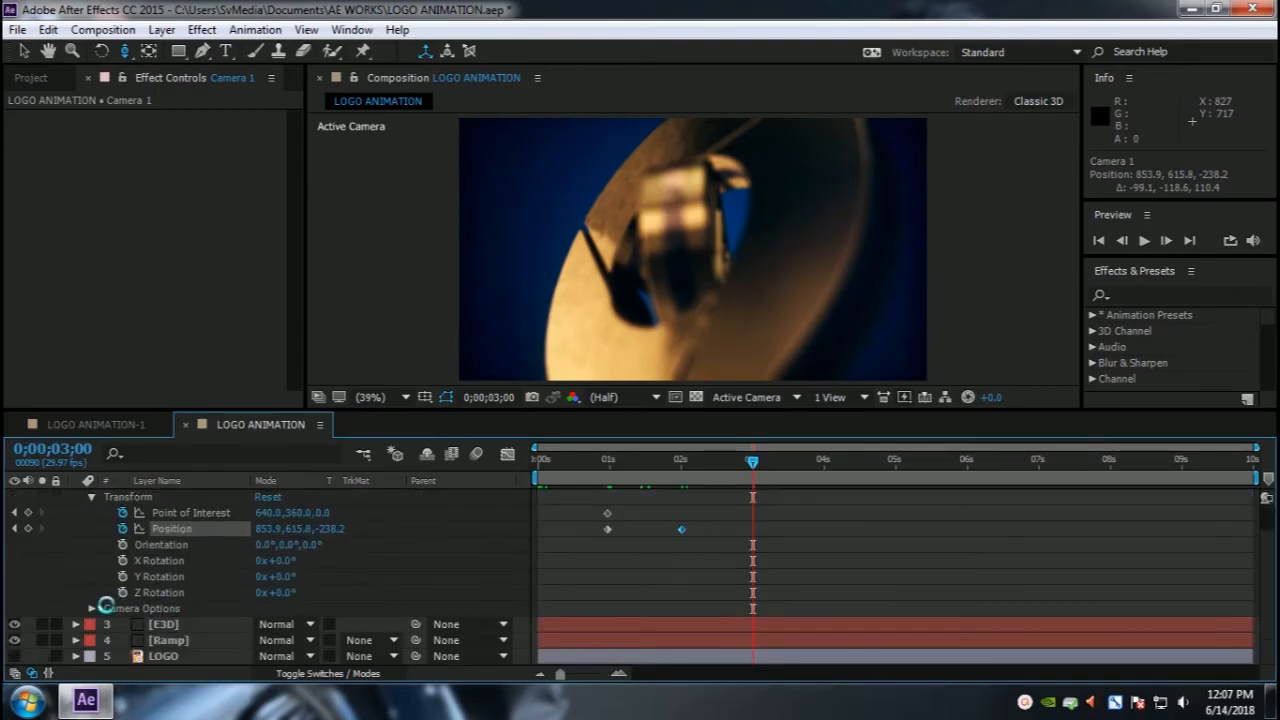
pyautogui.click(91, 608)
pyautogui.scroll(-3, 86, 608)
pyautogui.scroll(-2, 229, 577)
pyautogui.scroll(2, 243, 571)
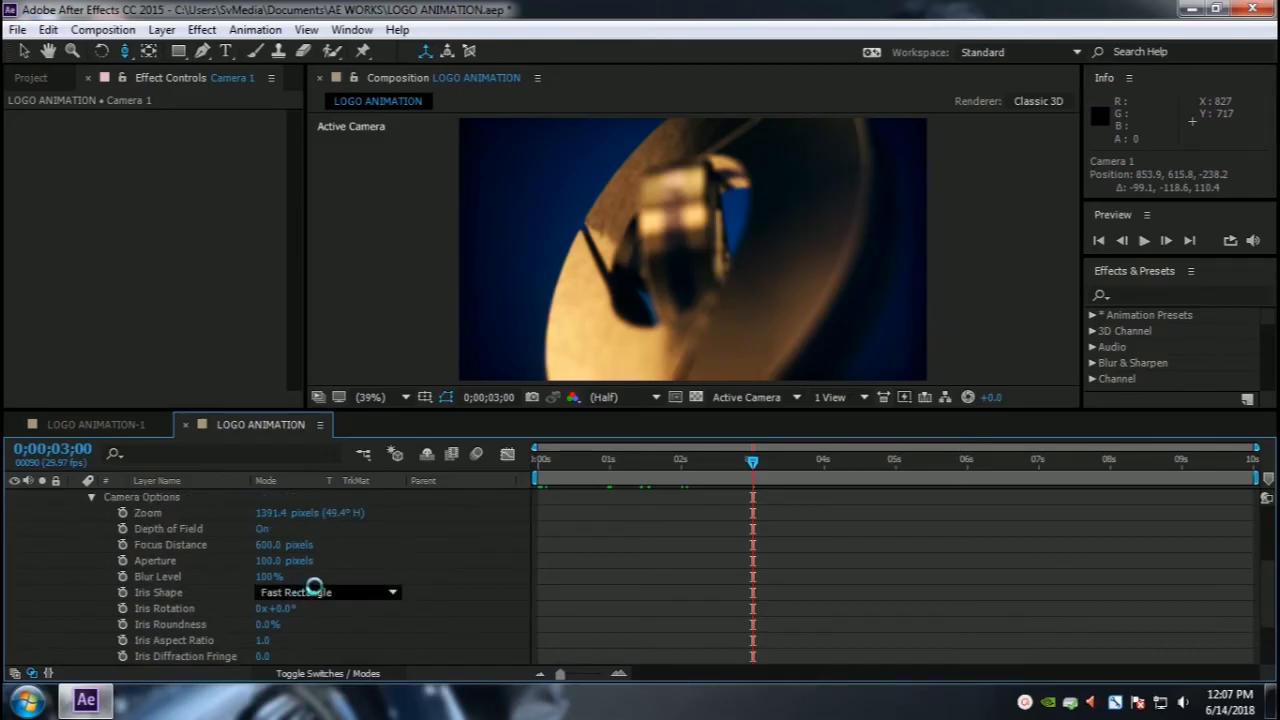
pyautogui.scroll(1, 314, 587)
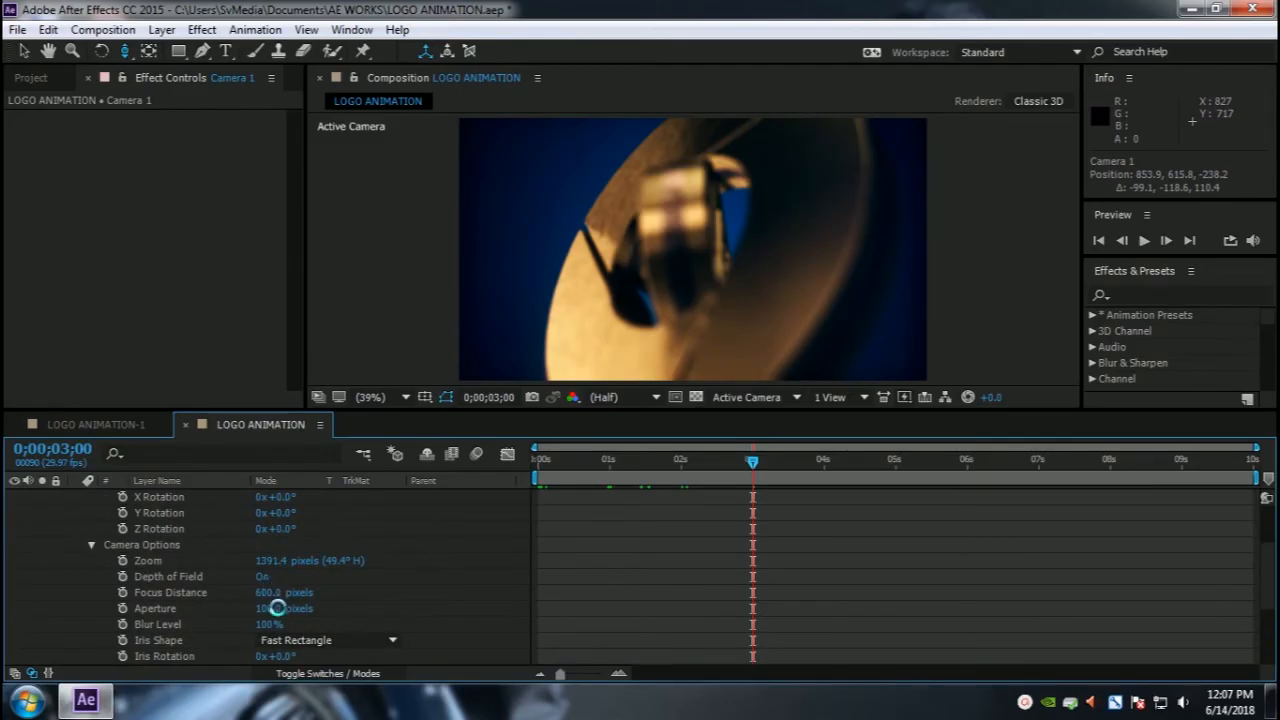
pyautogui.scroll(-1, 197, 607)
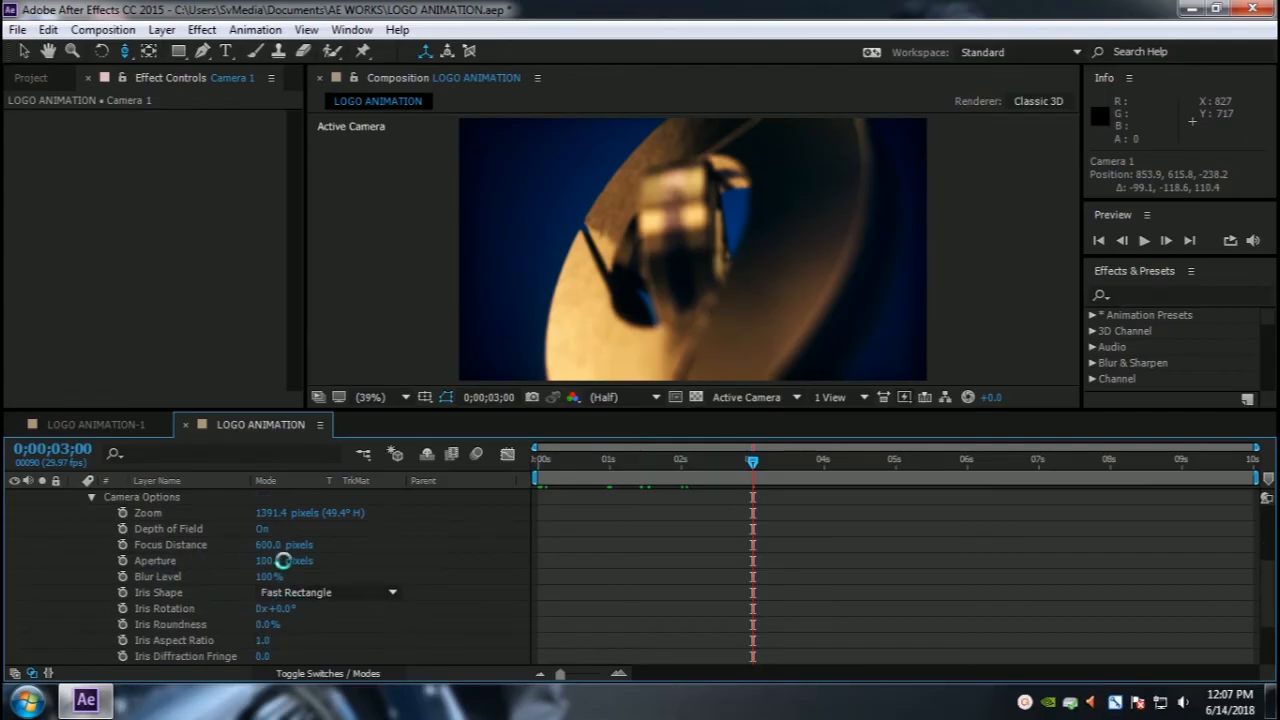
# Step: Try adjusting the camera's Aperture, settling on 50 pixels
pyautogui.moveTo(267, 561); pyautogui.dragTo(401, 564)
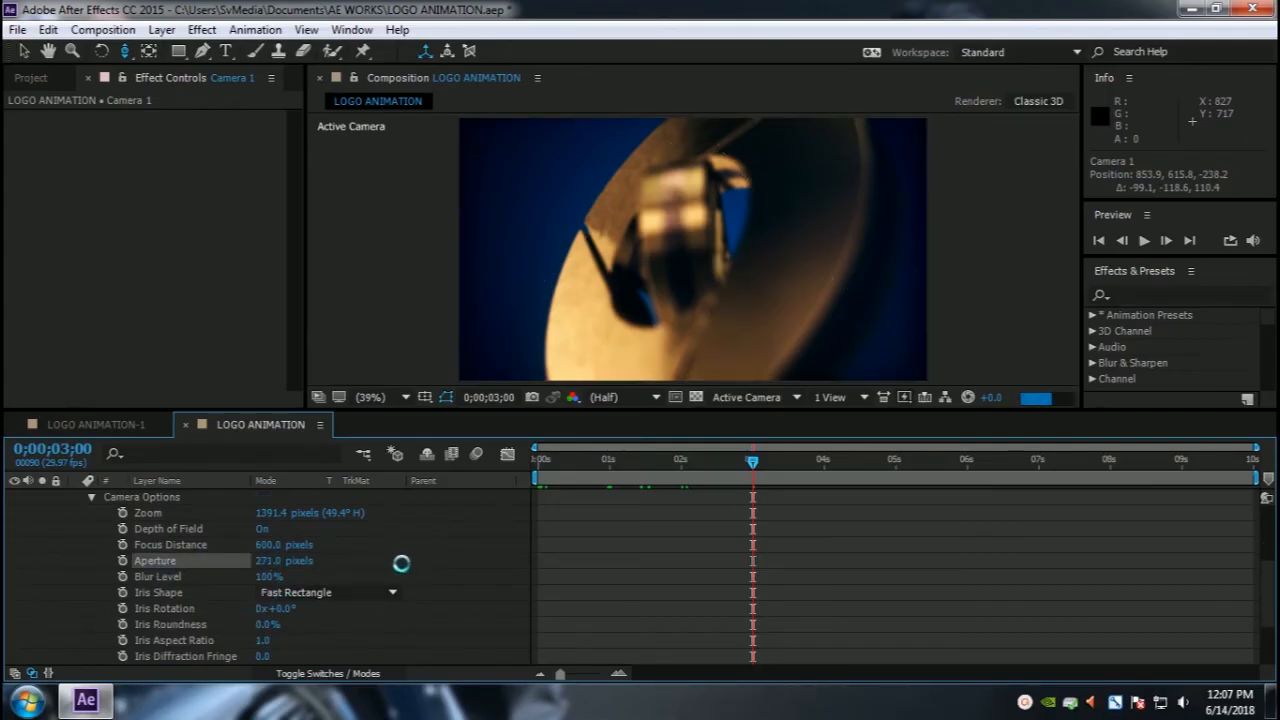
pyautogui.hotkey('ctrl', 'z')
pyautogui.click(271, 564)
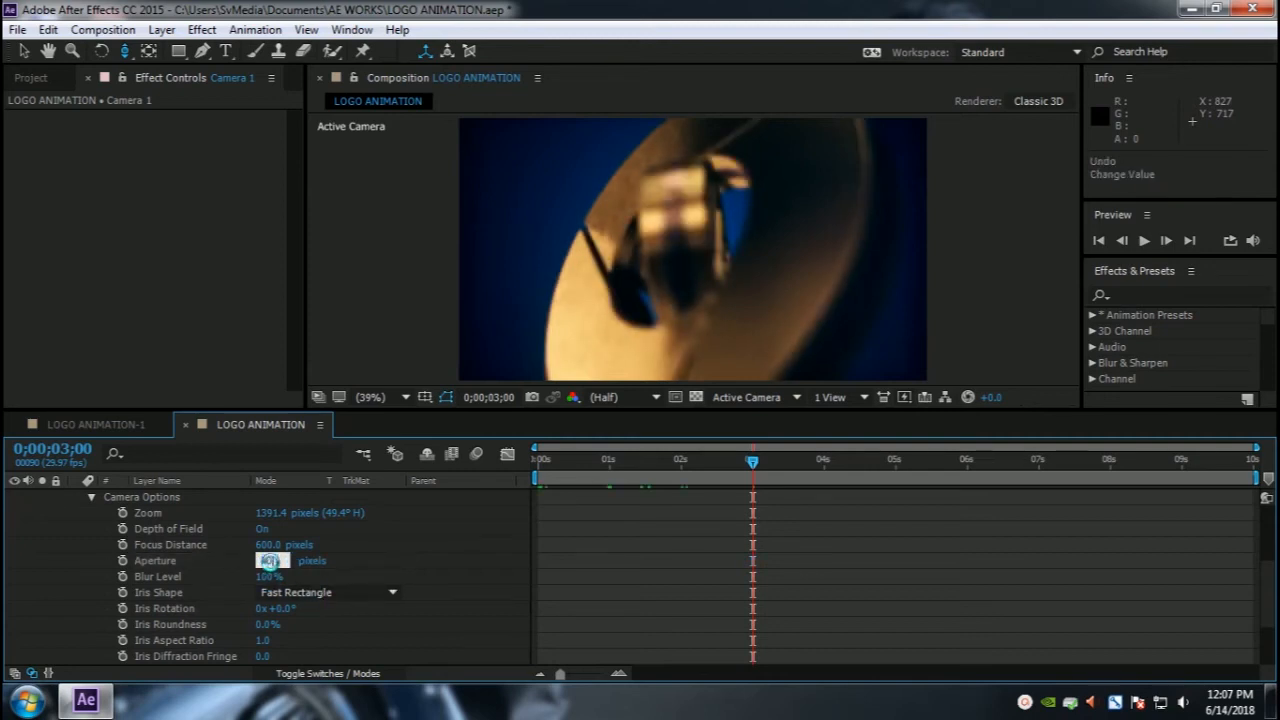
pyautogui.write('50')
pyautogui.press('Return')
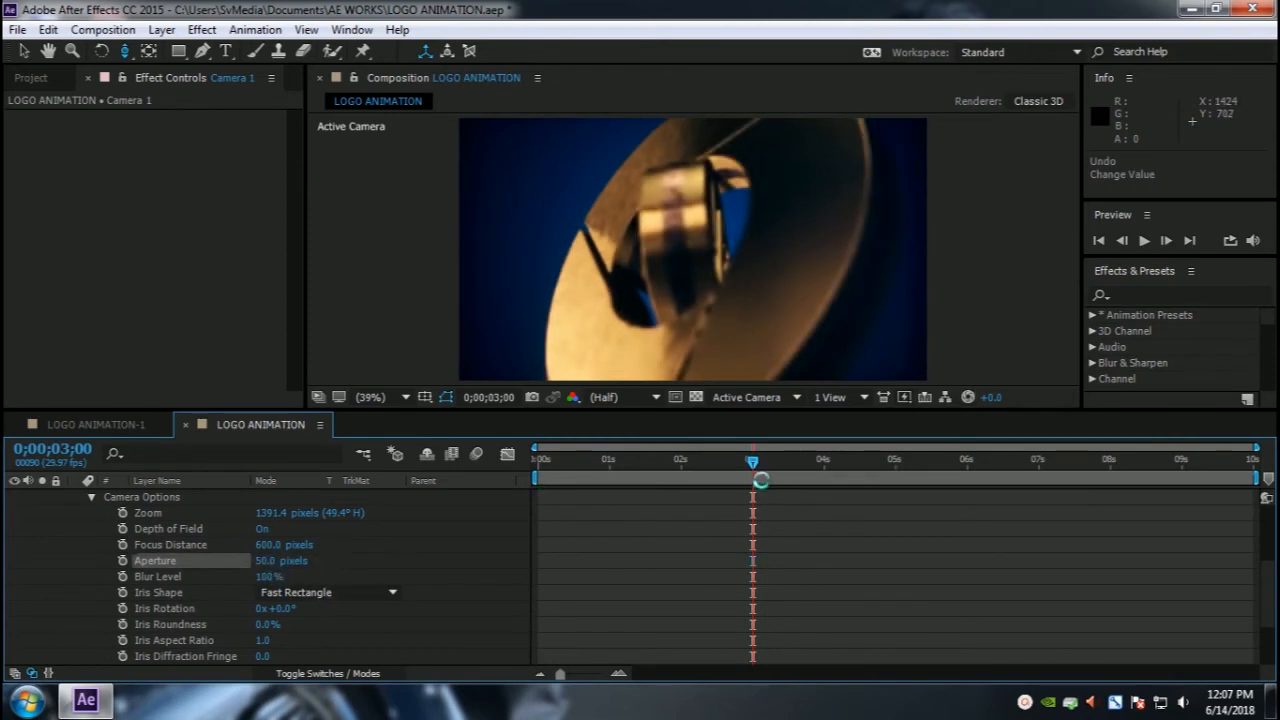
# Step: Scrub the timeline to preview the focus blur, then undo the Aperture change
pyautogui.click(828, 461)
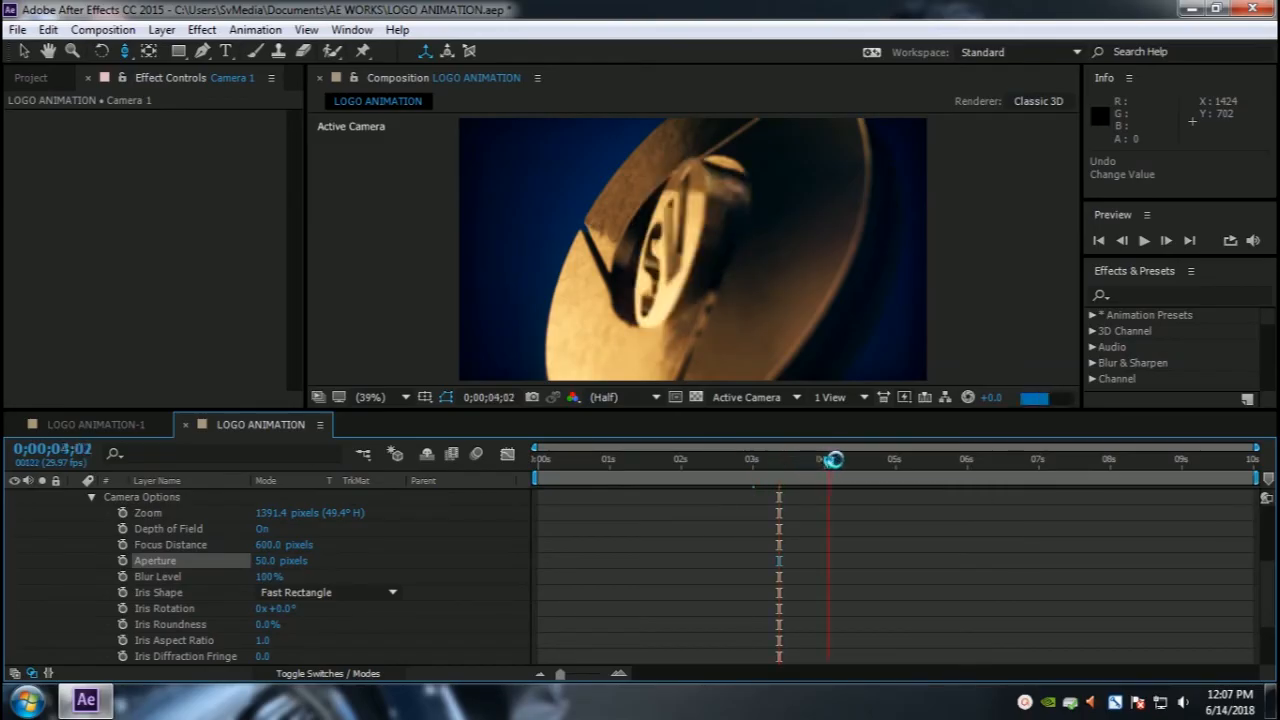
pyautogui.click(862, 460)
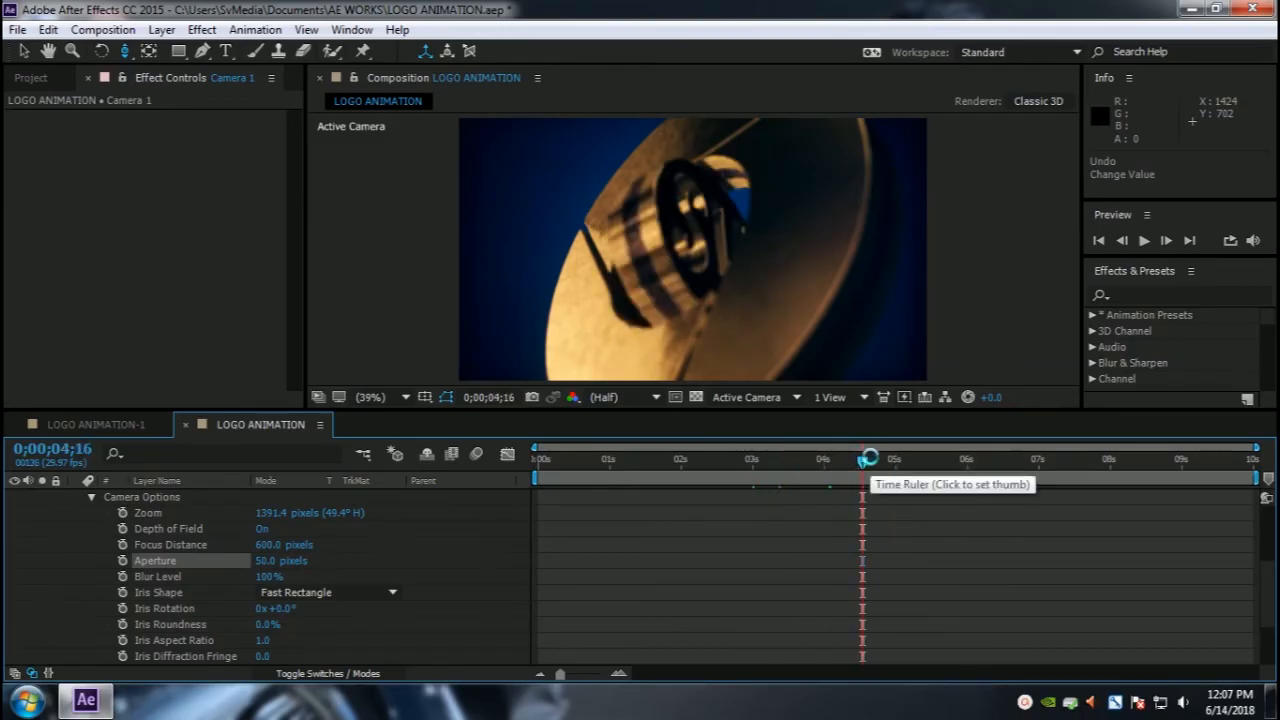
pyautogui.click(758, 461)
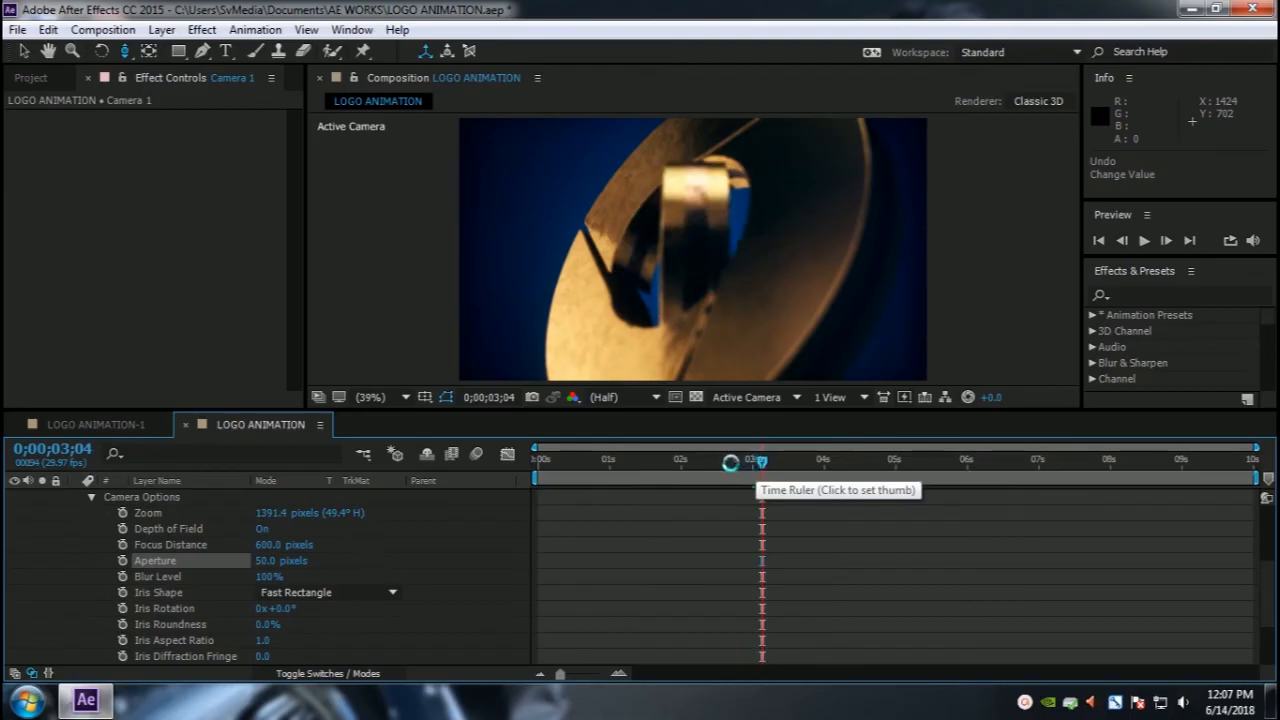
pyautogui.click(730, 462)
pyautogui.click(676, 463)
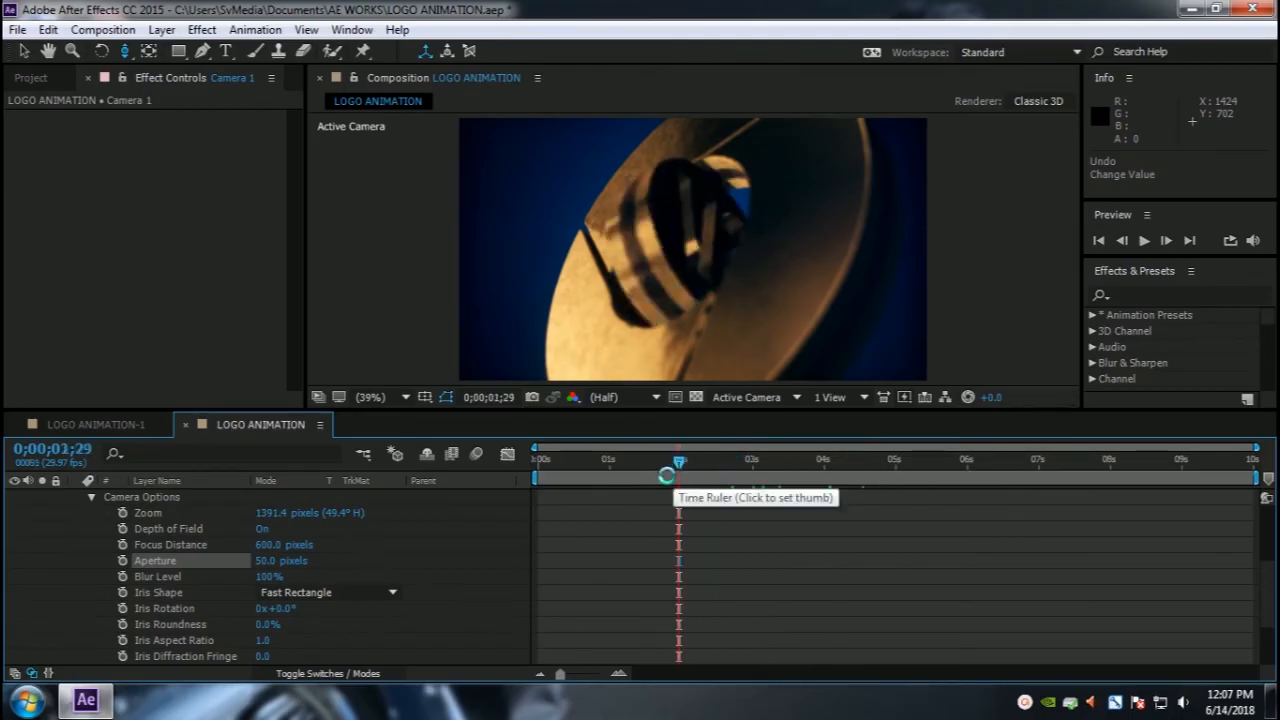
pyautogui.moveTo(680, 462)
pyautogui.mouseDown()
pyautogui.moveTo(605, 465)
pyautogui.moveTo(752, 463)
pyautogui.moveTo(609, 466)
pyautogui.moveTo(680, 466)
pyautogui.mouseUp()
pyautogui.hotkey('ctrl', 'z')
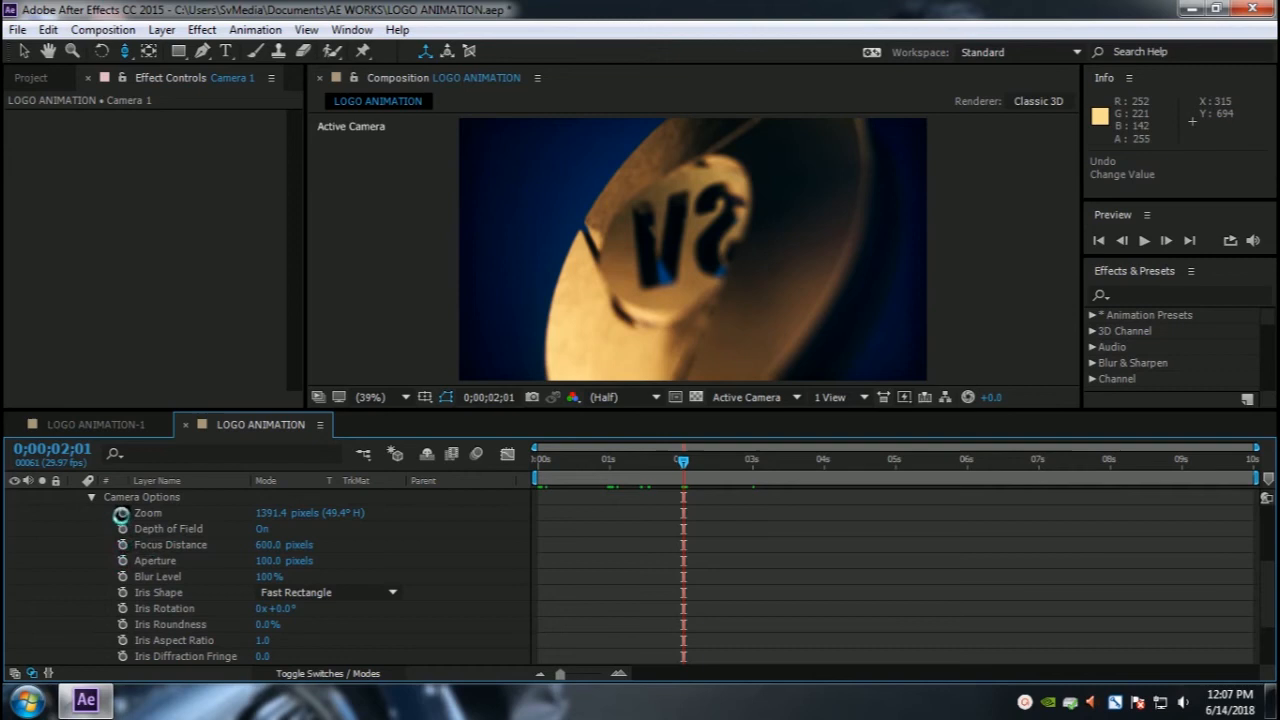
# Step: Keyframe Zoom, Depth of Field, Focus Distance, Aperture and Blur Level at 2 seconds, then set Aperture to 50 pixels at 3 seconds
pyautogui.moveTo(120, 514); pyautogui.dragTo(123, 576)
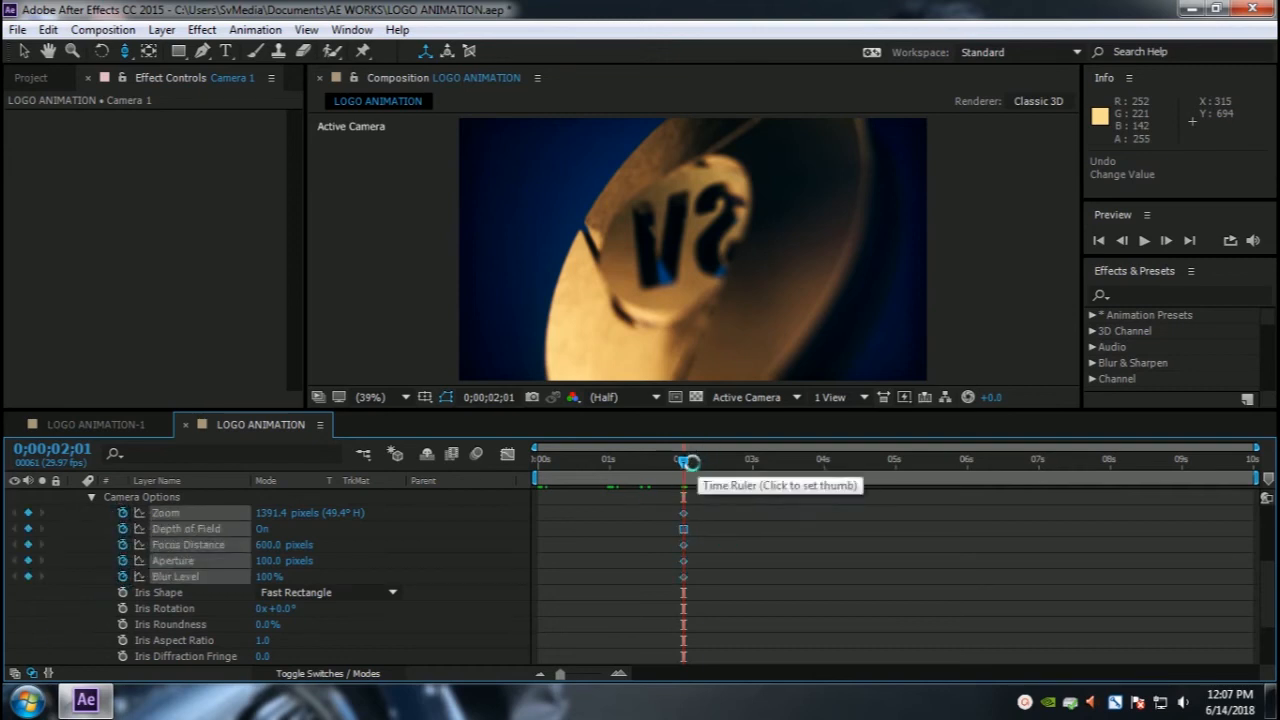
pyautogui.moveTo(691, 462); pyautogui.dragTo(748, 467)
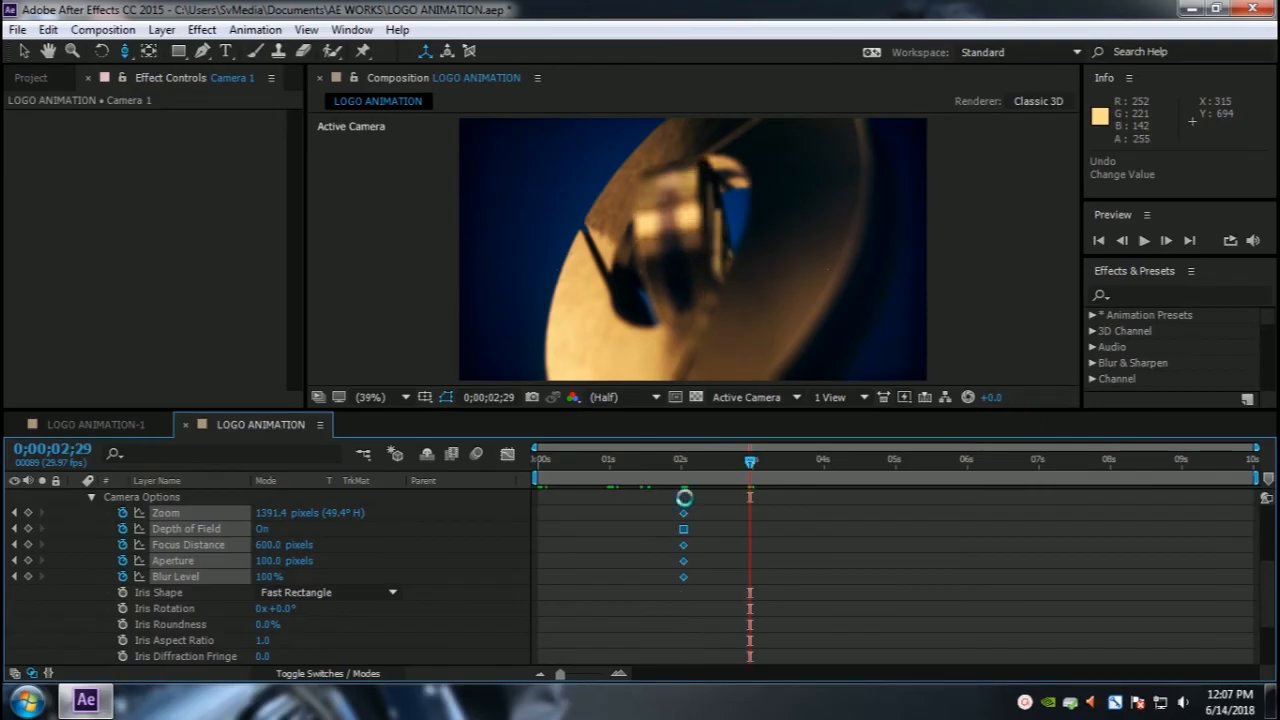
pyautogui.click(271, 560)
pyautogui.write('50')
pyautogui.press('Return')
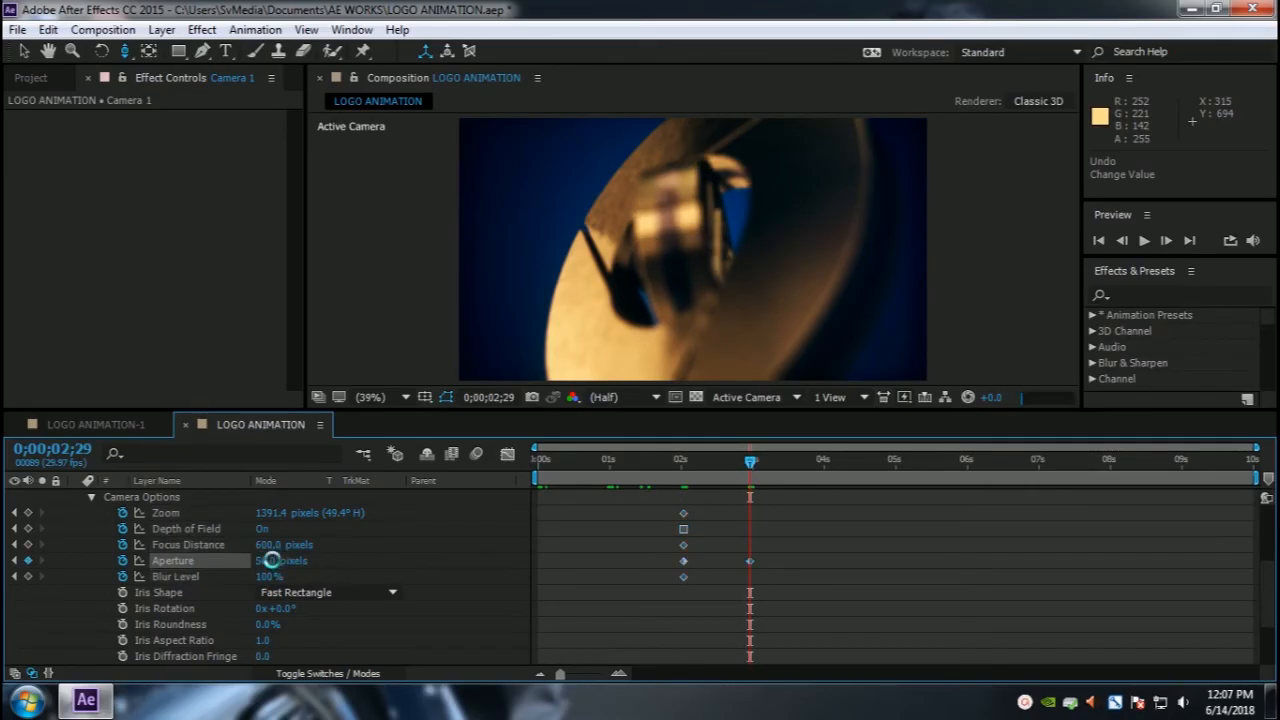
# Step: At 4 seconds, orbit and move the camera to view the logo from above, keyframing Position and Point of Interest
pyautogui.moveTo(751, 465); pyautogui.dragTo(818, 476)
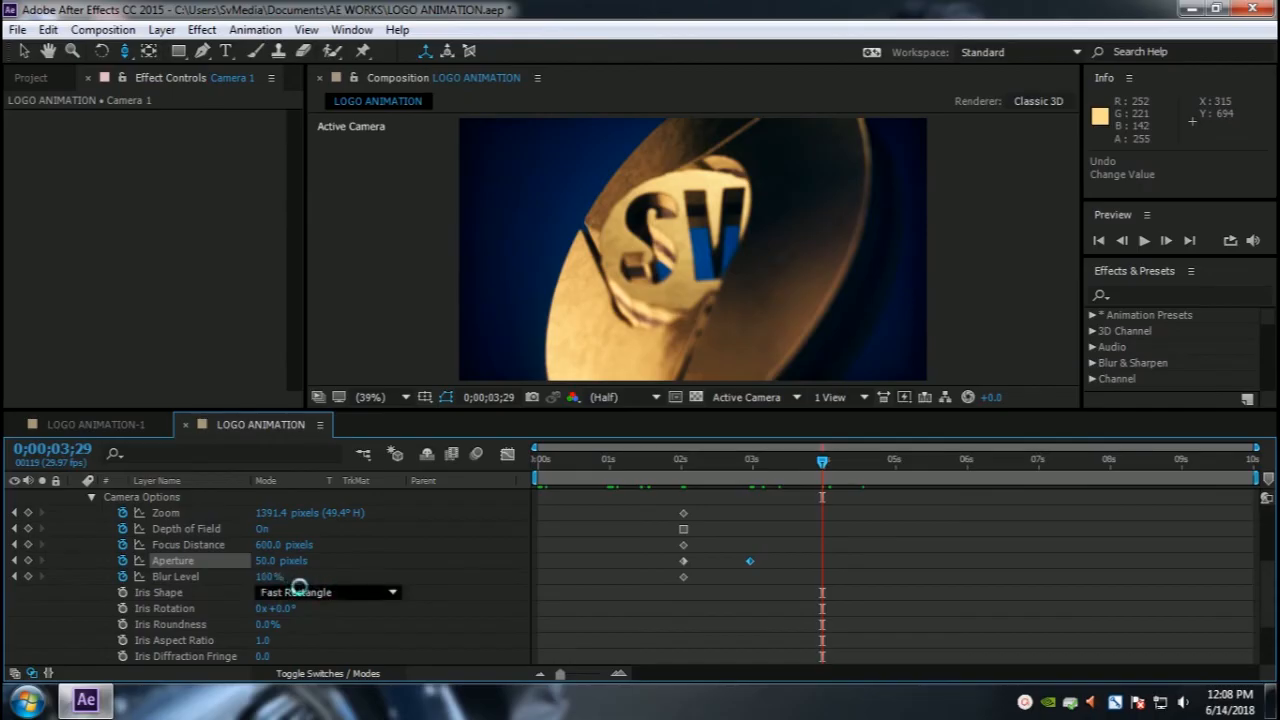
pyautogui.click(265, 562)
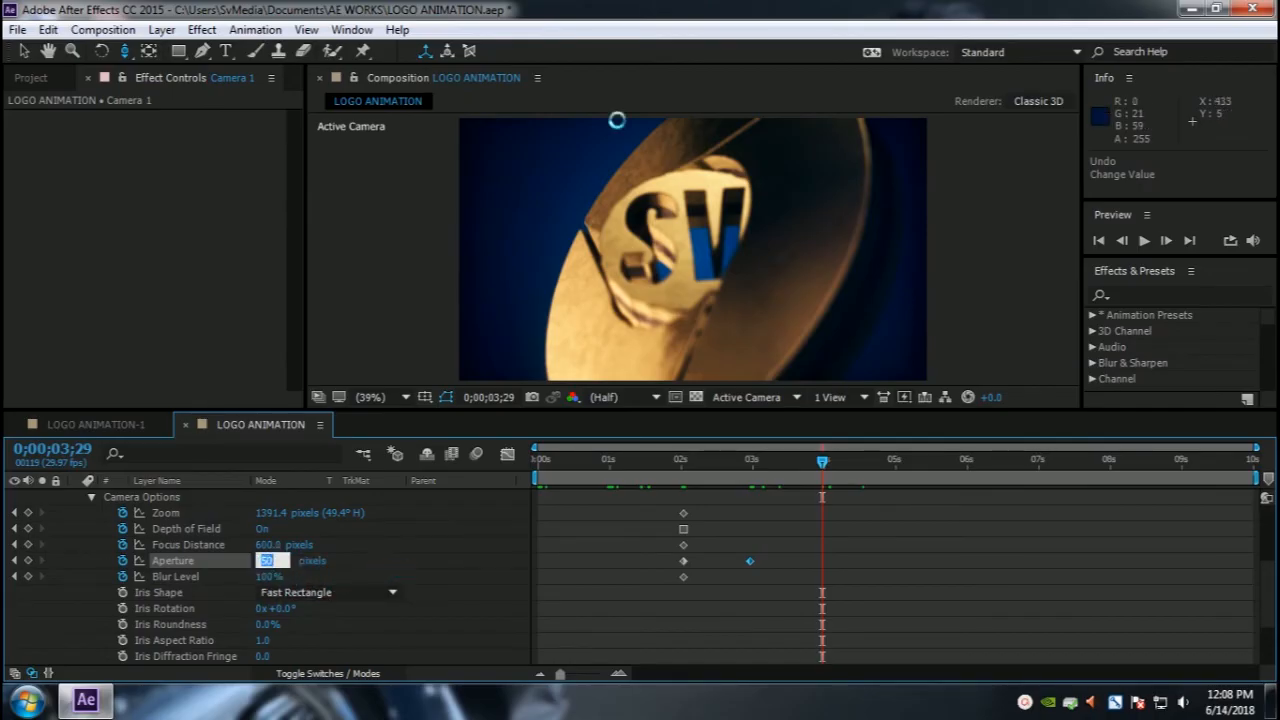
pyautogui.scroll(3, 265, 556)
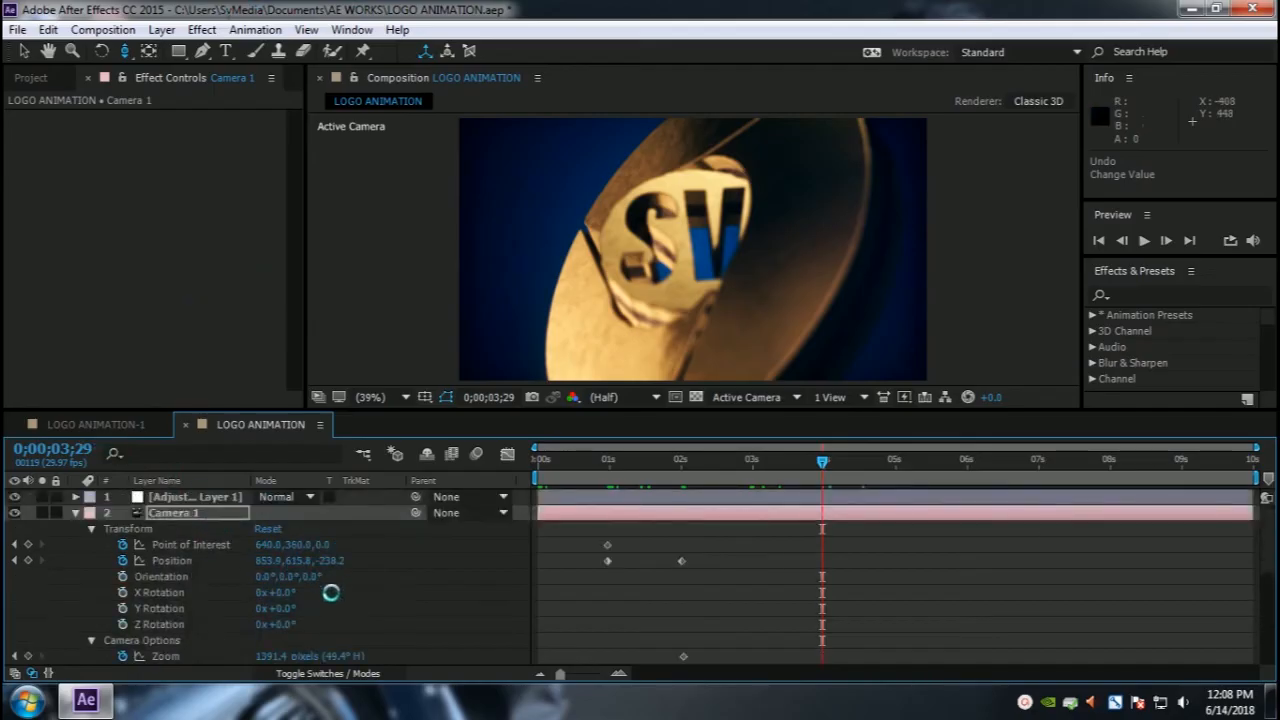
pyautogui.press('c')
pyautogui.moveTo(663, 263); pyautogui.dragTo(709, 276)
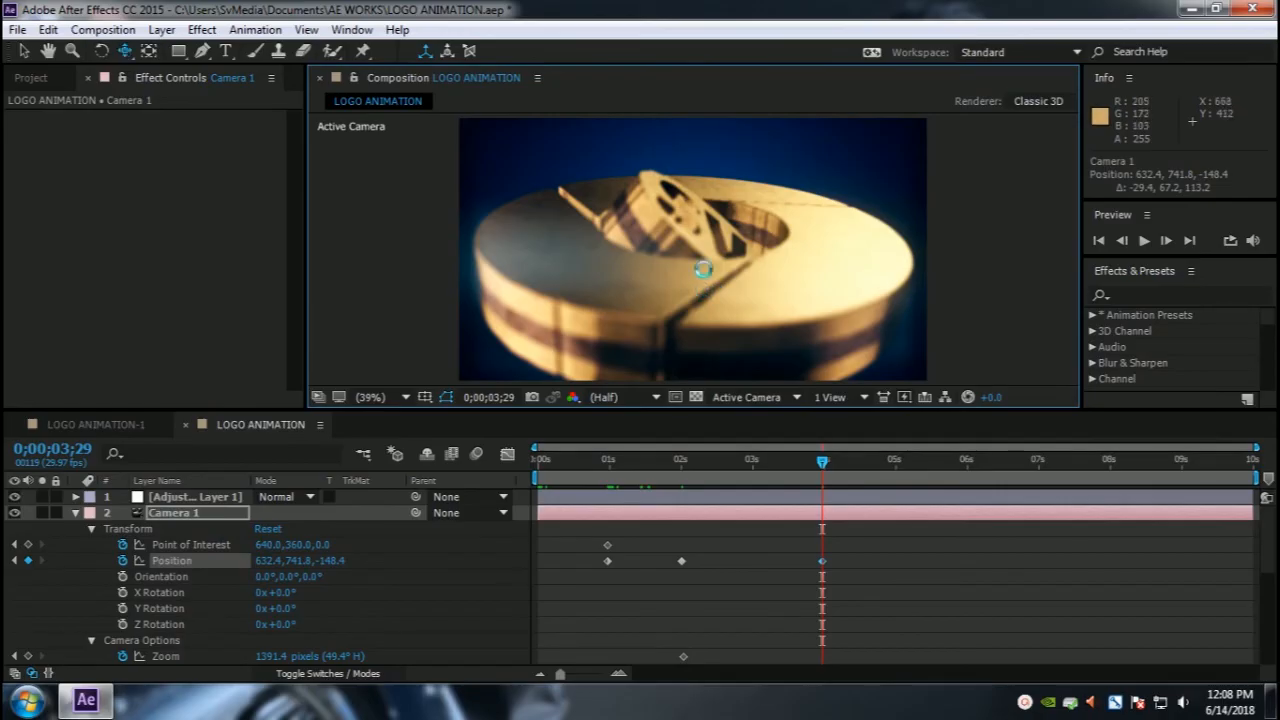
pyautogui.moveTo(703, 268)
pyautogui.mouseDown()
pyautogui.moveTo(704, 238)
pyautogui.moveTo(701, 268)
pyautogui.moveTo(696, 247)
pyautogui.mouseUp()
pyautogui.press('c')
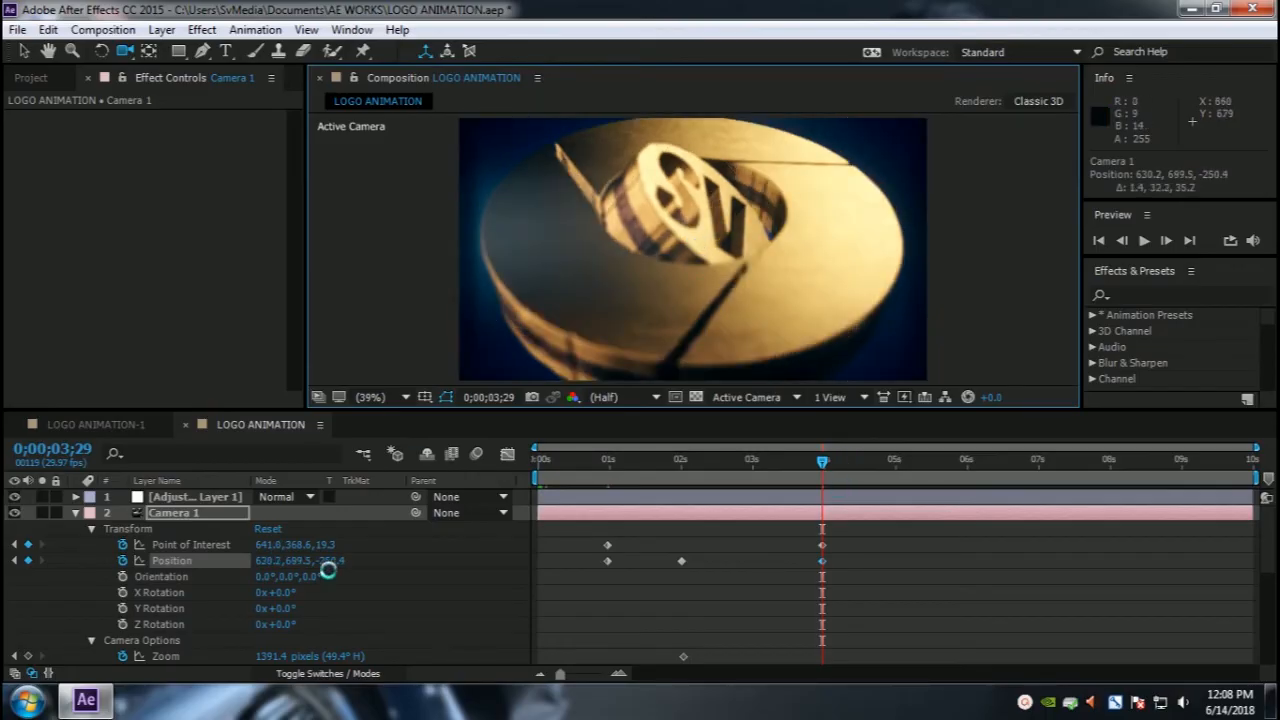
# Step: Set the camera's Aperture to 10 pixels at 4 seconds
pyautogui.scroll(-3, 174, 618)
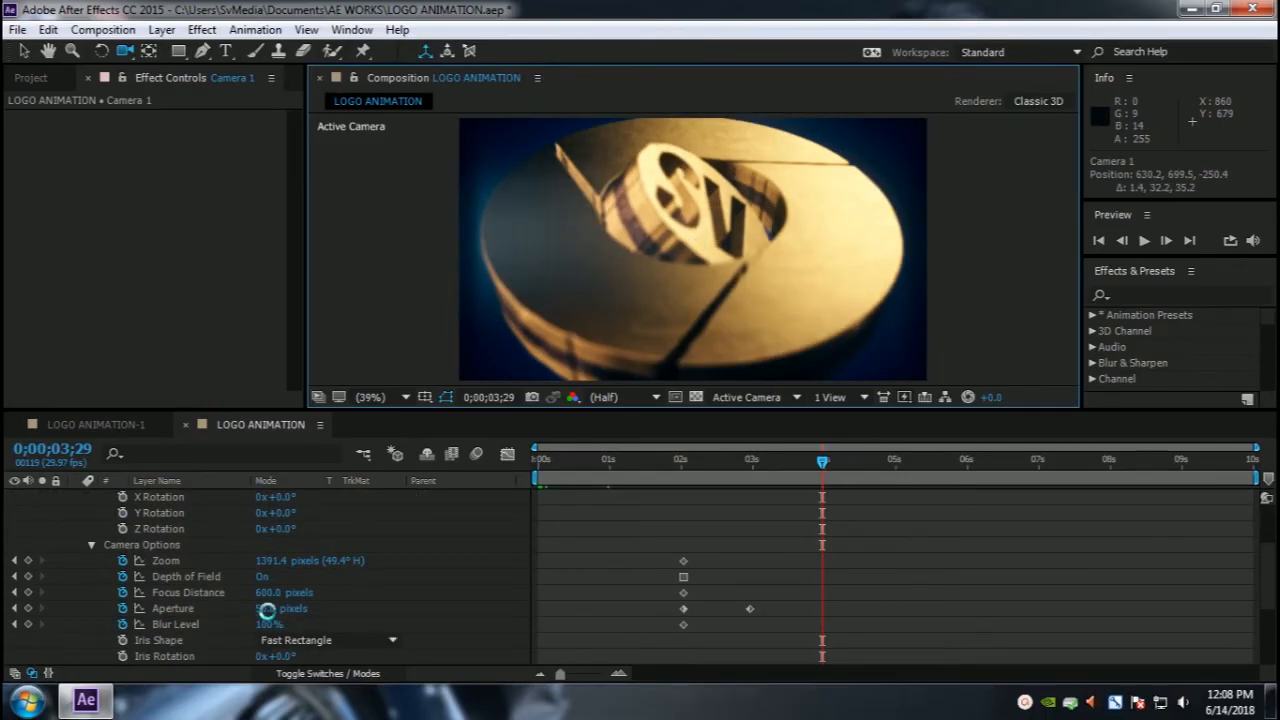
pyautogui.moveTo(267, 610); pyautogui.dragTo(282, 611)
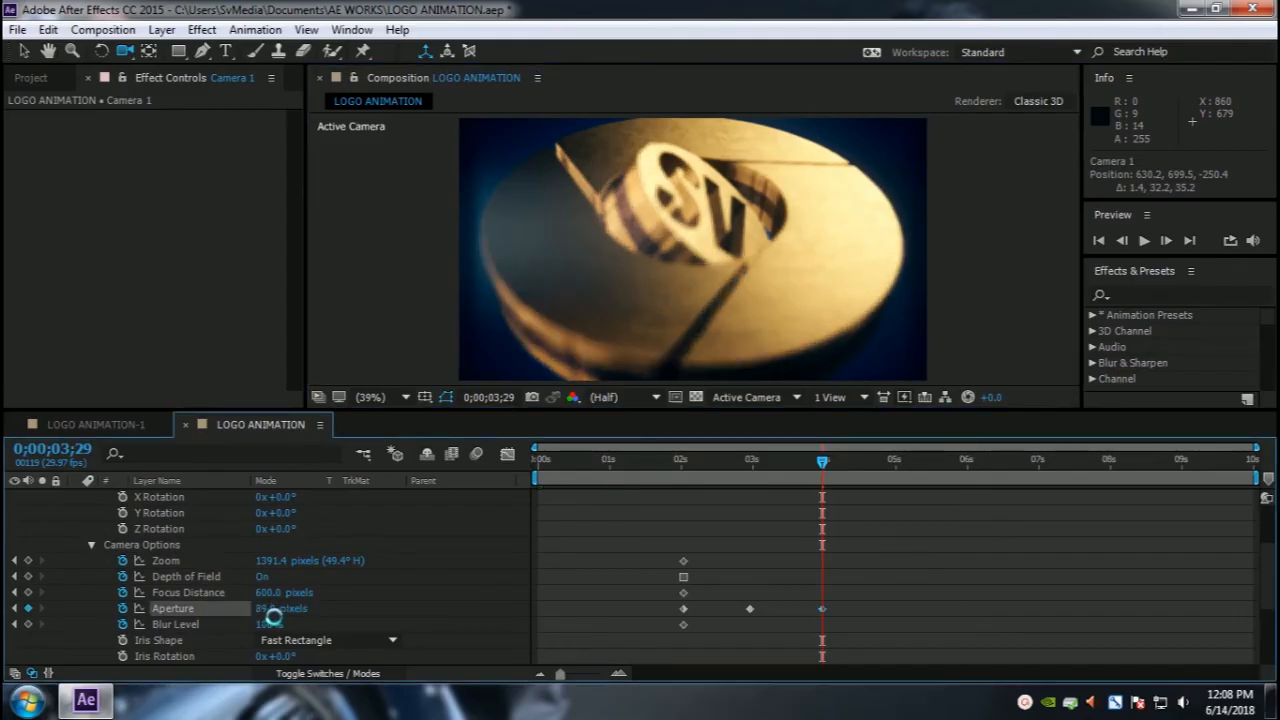
pyautogui.moveTo(268, 609); pyautogui.dragTo(238, 611)
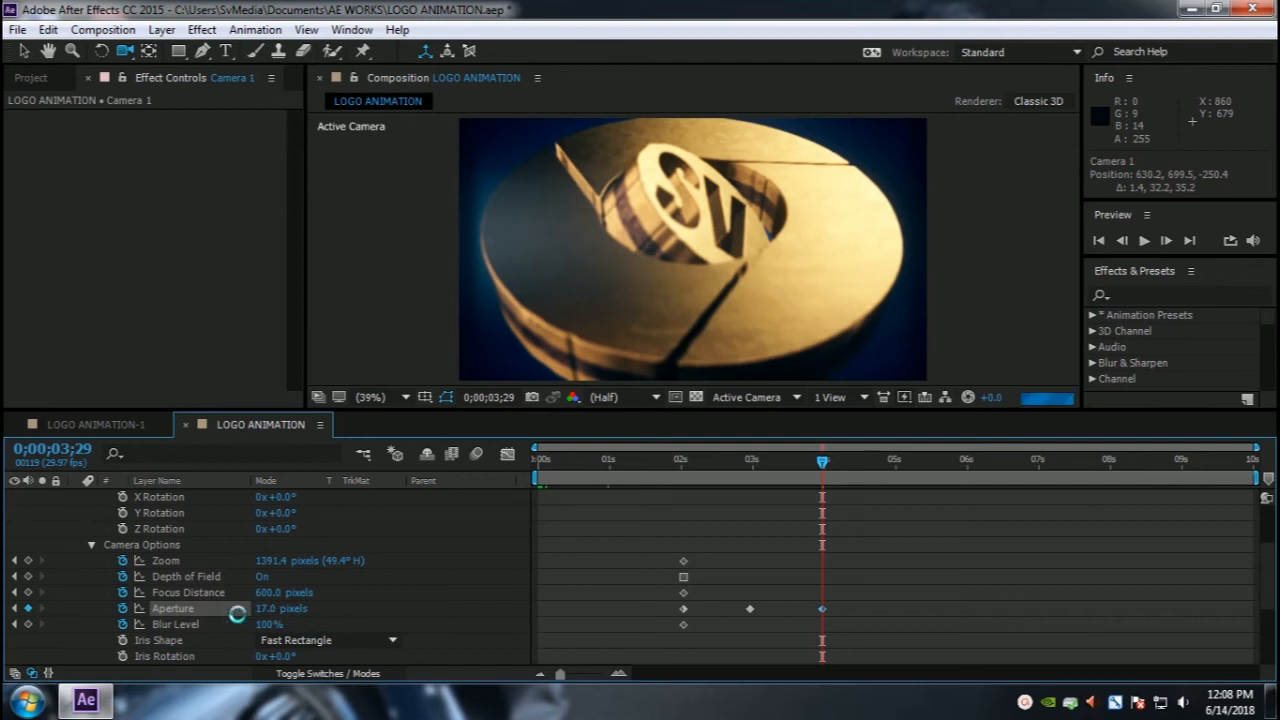
pyautogui.click(262, 608)
pyautogui.write('10')
pyautogui.press('Return')
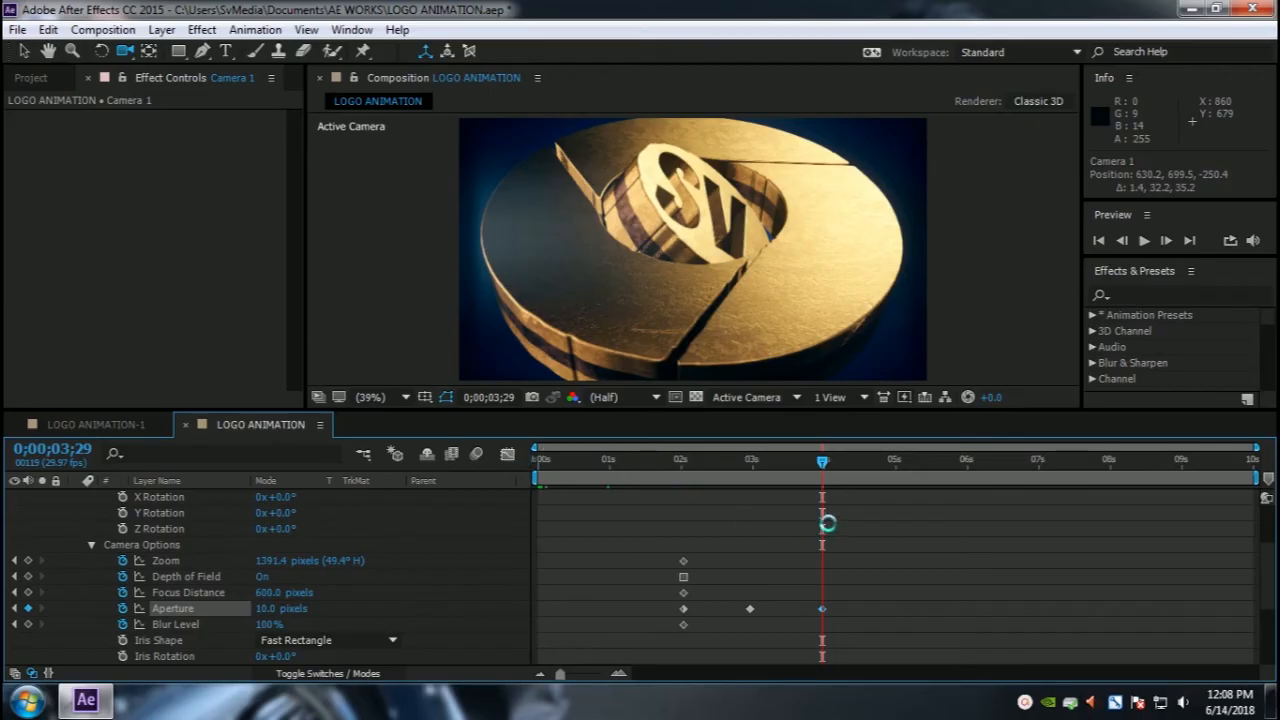
# Step: At 6 seconds, orbit the camera to look down through the ring at the logo and keyframe the Aperture
pyautogui.moveTo(819, 461); pyautogui.dragTo(962, 471)
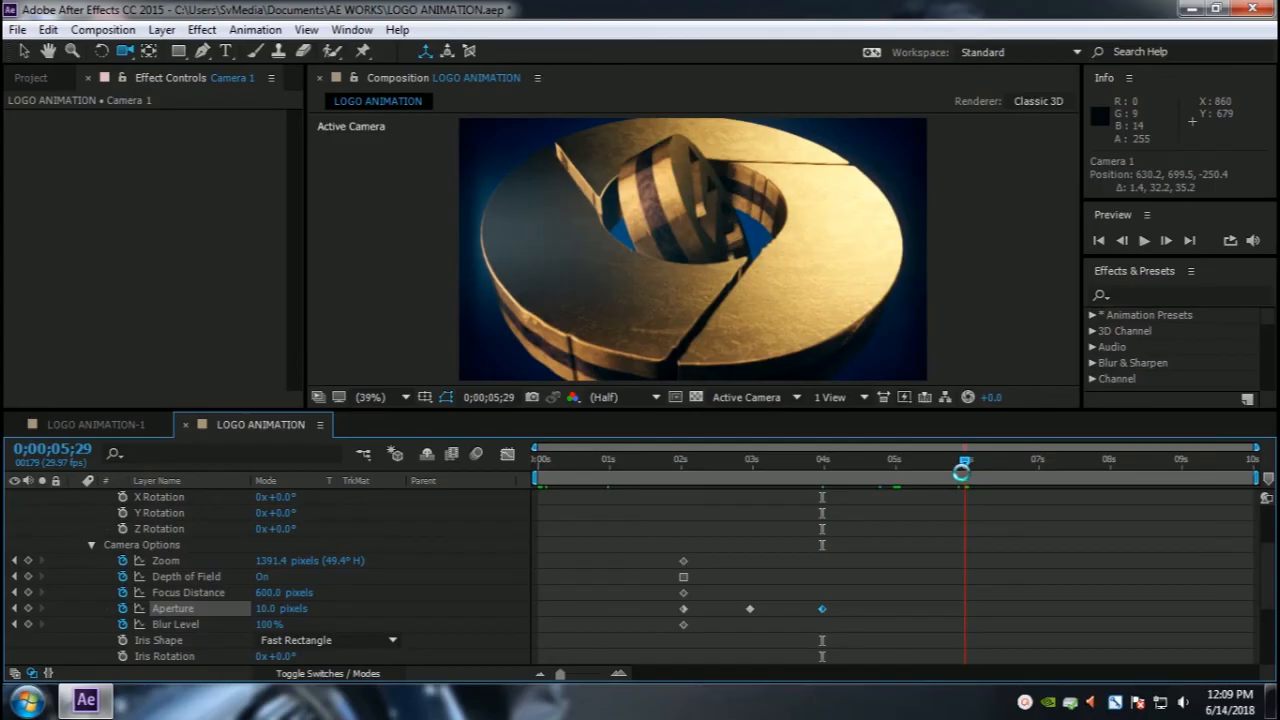
pyautogui.moveTo(737, 220); pyautogui.dragTo(699, 233)
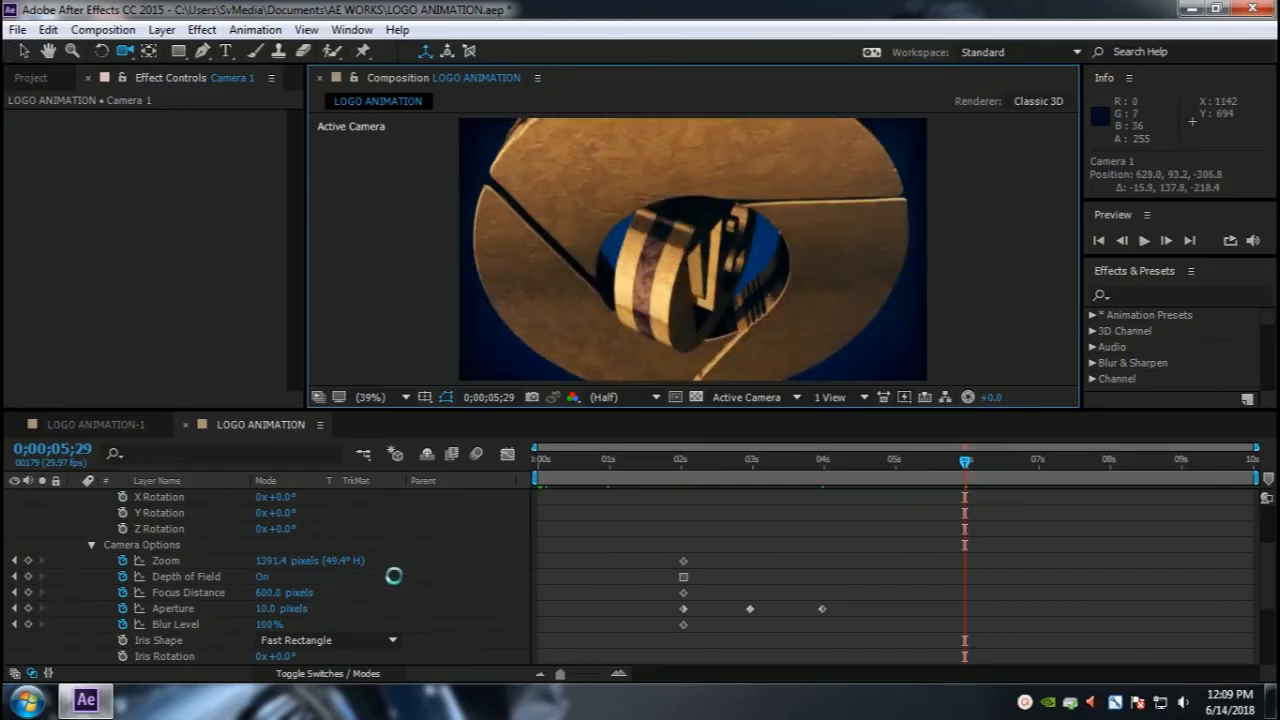
pyautogui.click(267, 609)
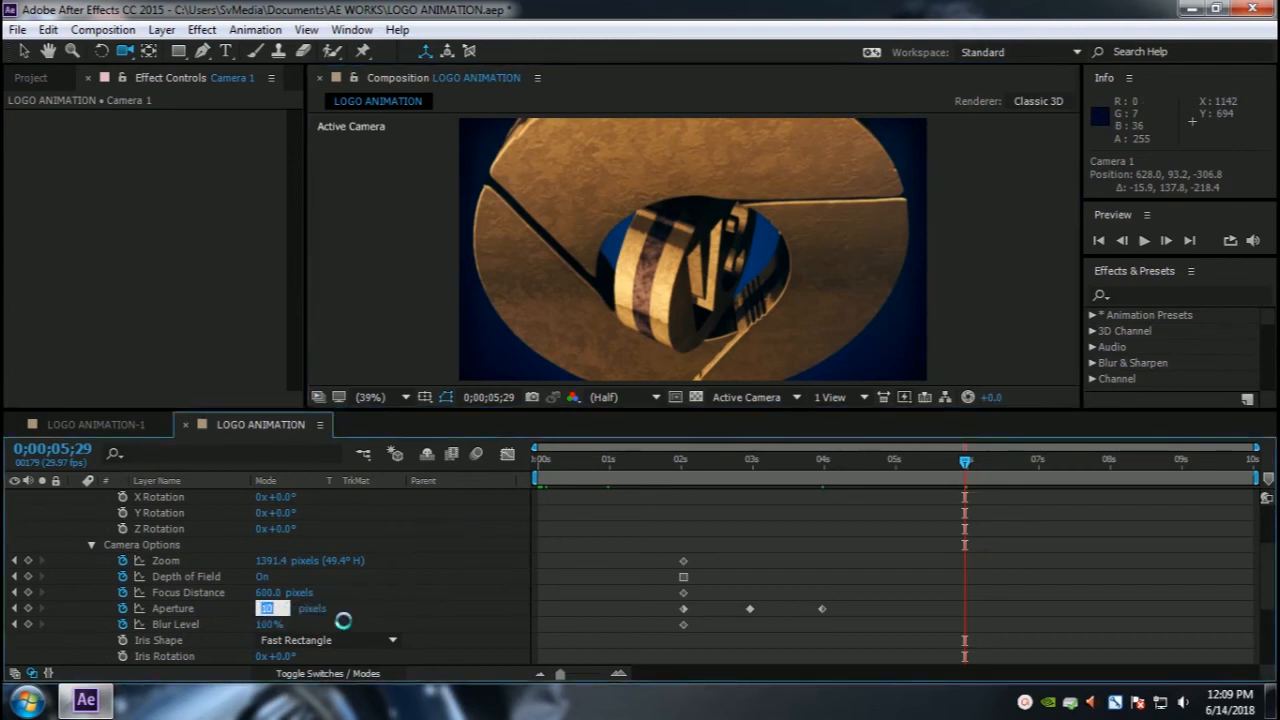
pyautogui.press('Return')
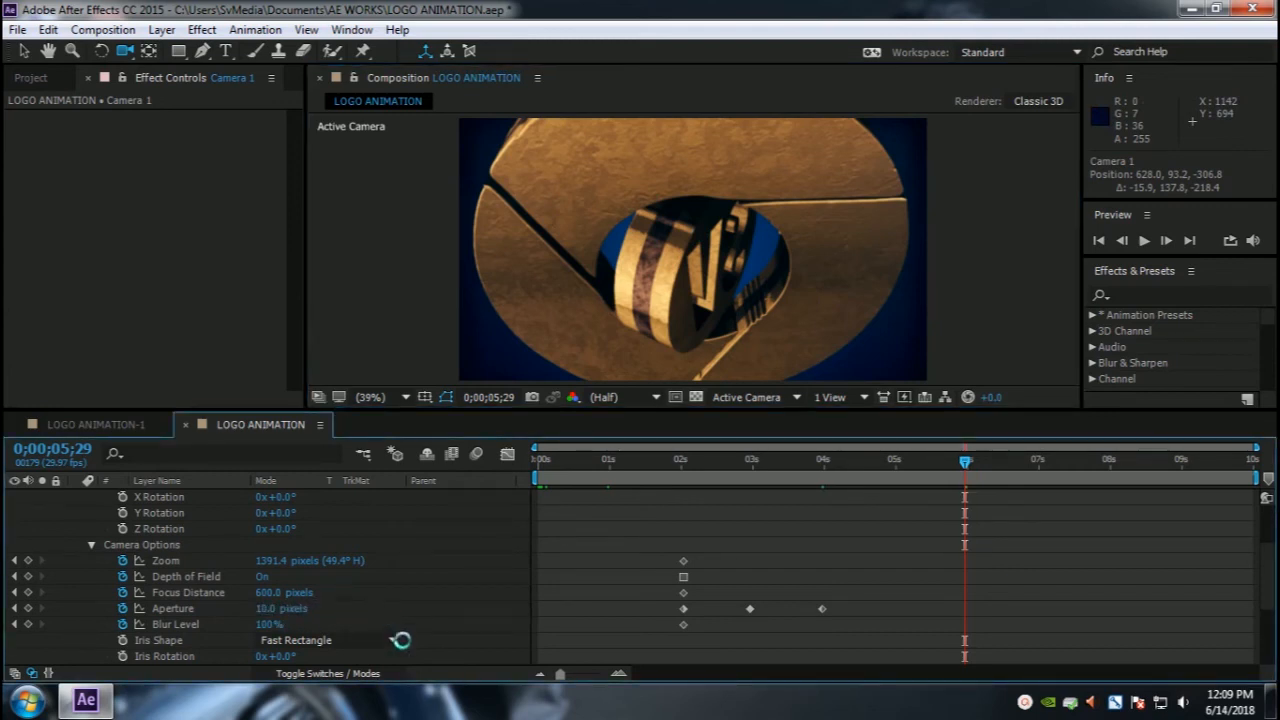
pyautogui.click(265, 609)
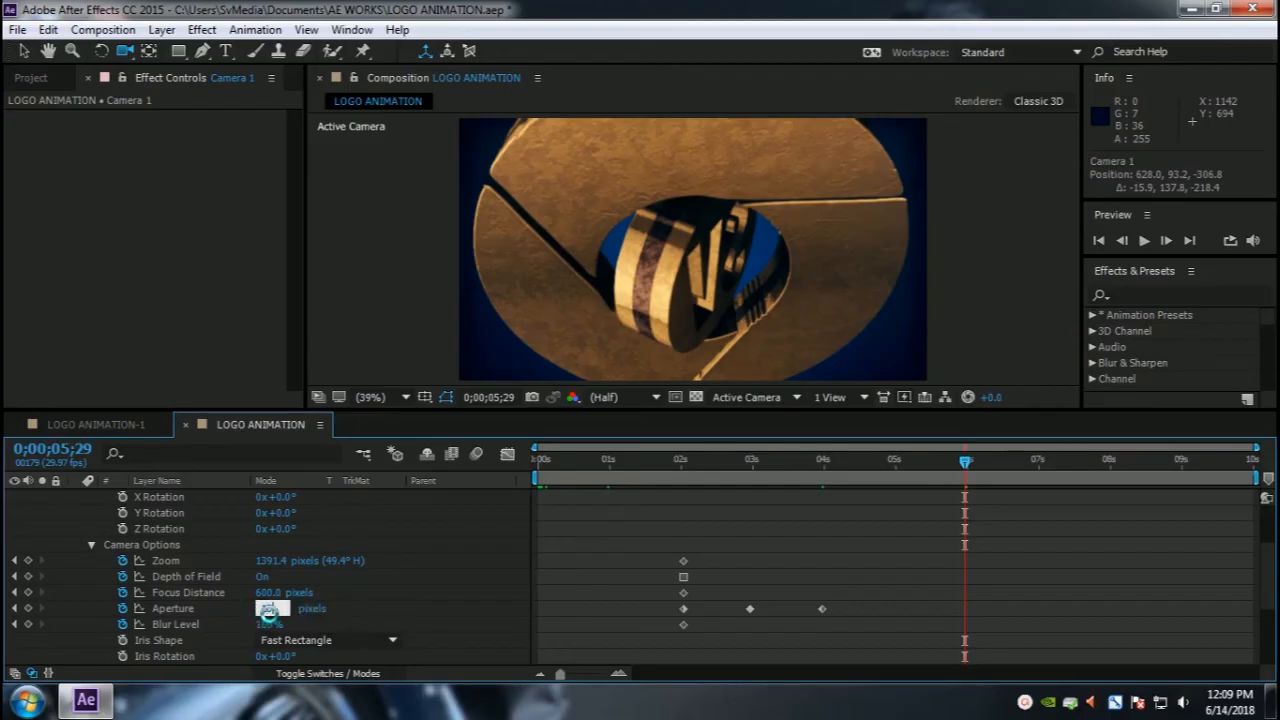
pyautogui.press('Return')
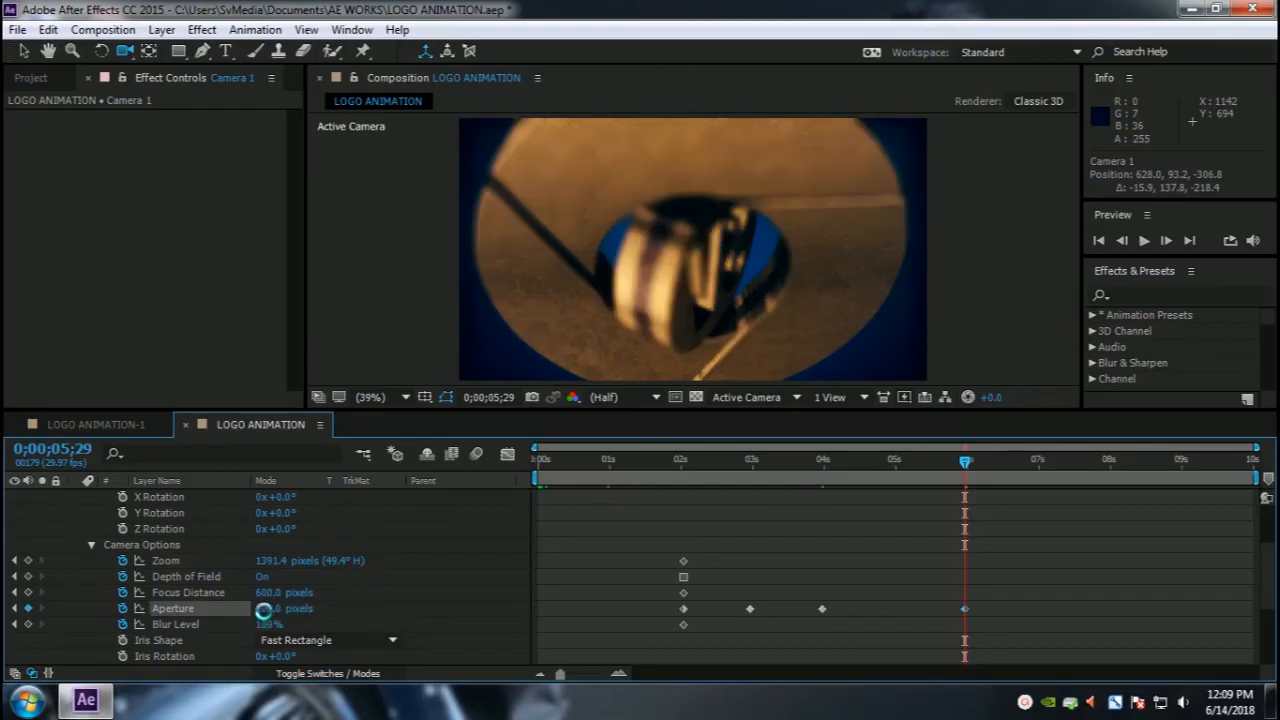
# Step: Set the camera's Focus Distance to 800 pixels
pyautogui.click(267, 593)
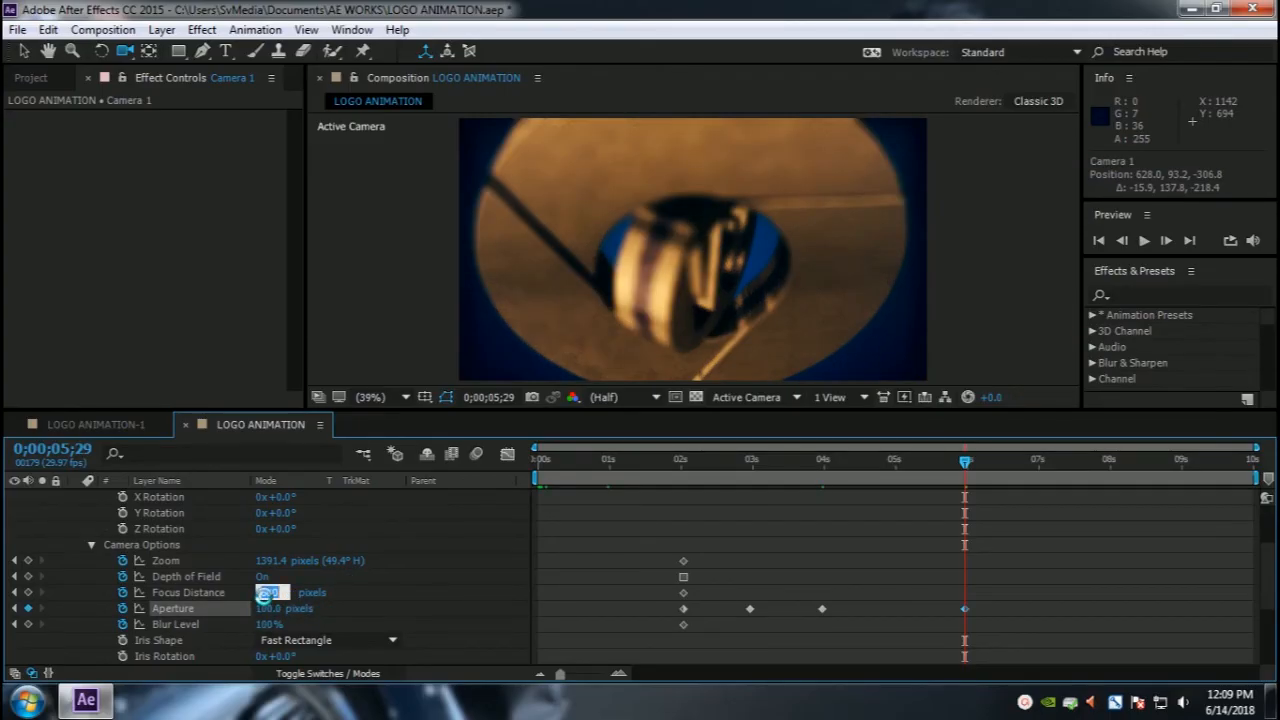
pyautogui.write('800')
pyautogui.press('Return')
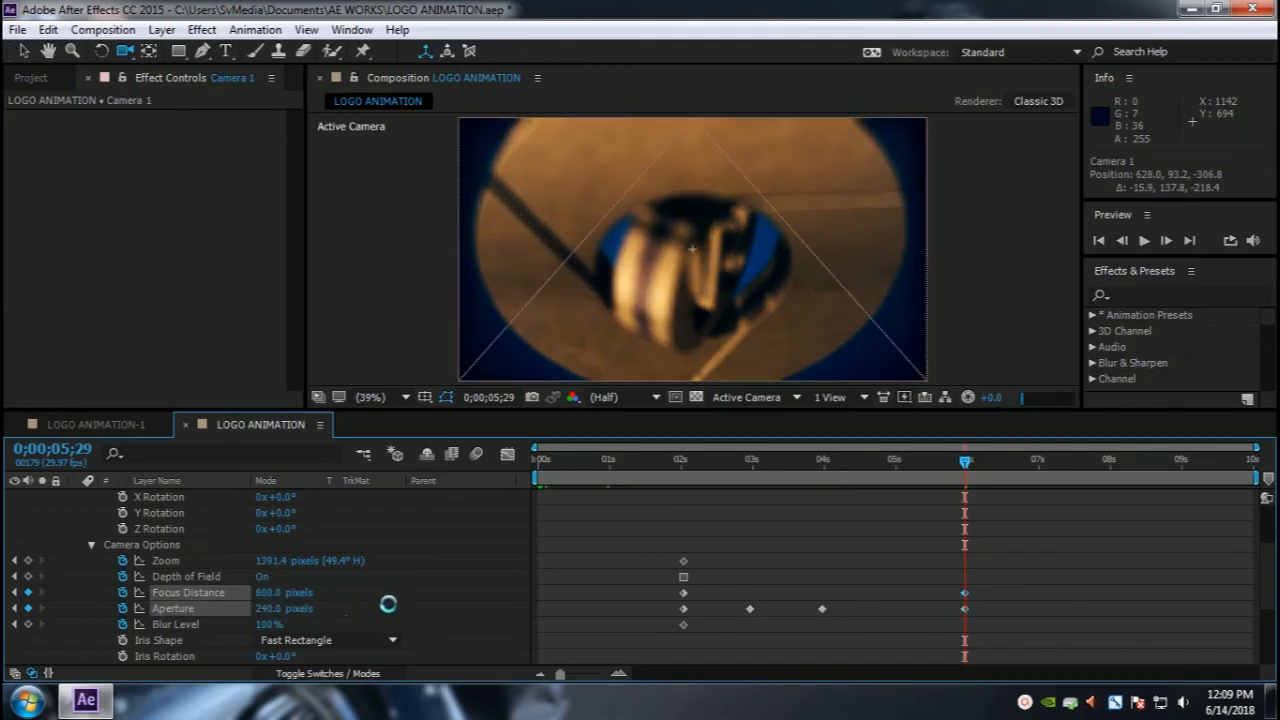
# Step: Set the Aperture to 10 pixels and raise the Blur Level to 290%
pyautogui.moveTo(262, 609); pyautogui.dragTo(288, 610)
pyautogui.click(262, 609)
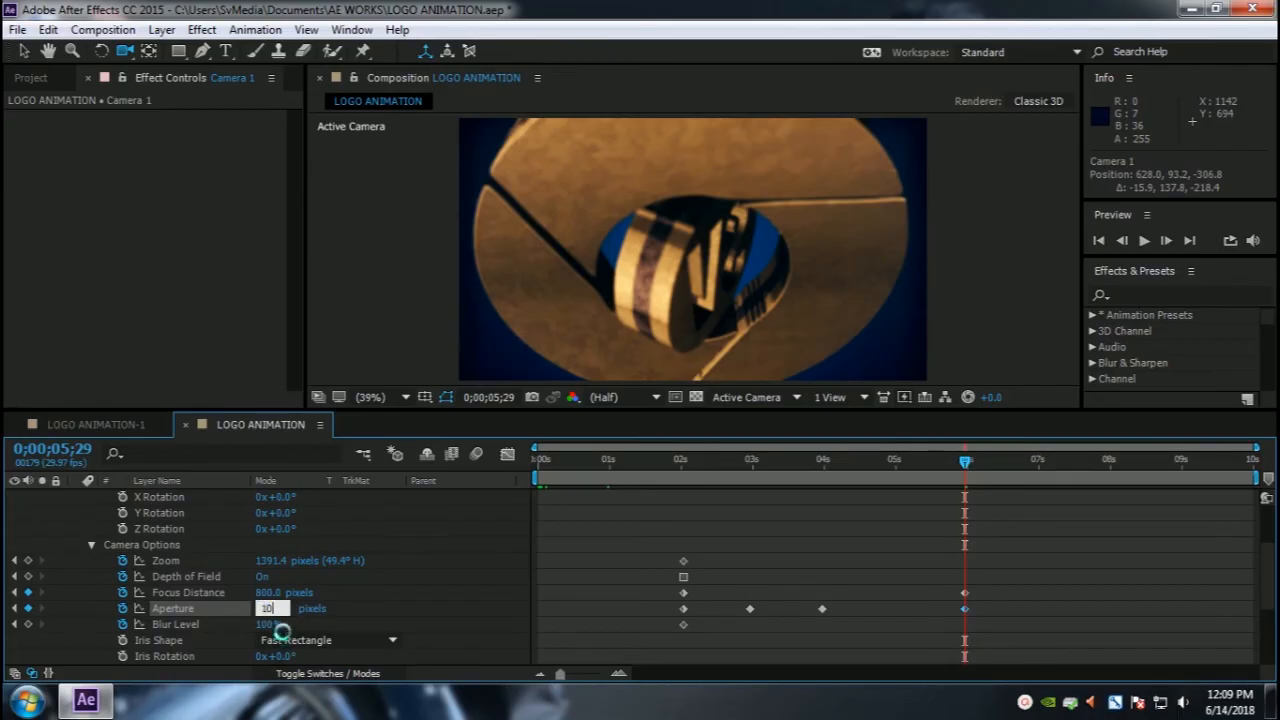
pyautogui.press('Return')
pyautogui.moveTo(265, 625); pyautogui.dragTo(378, 627)
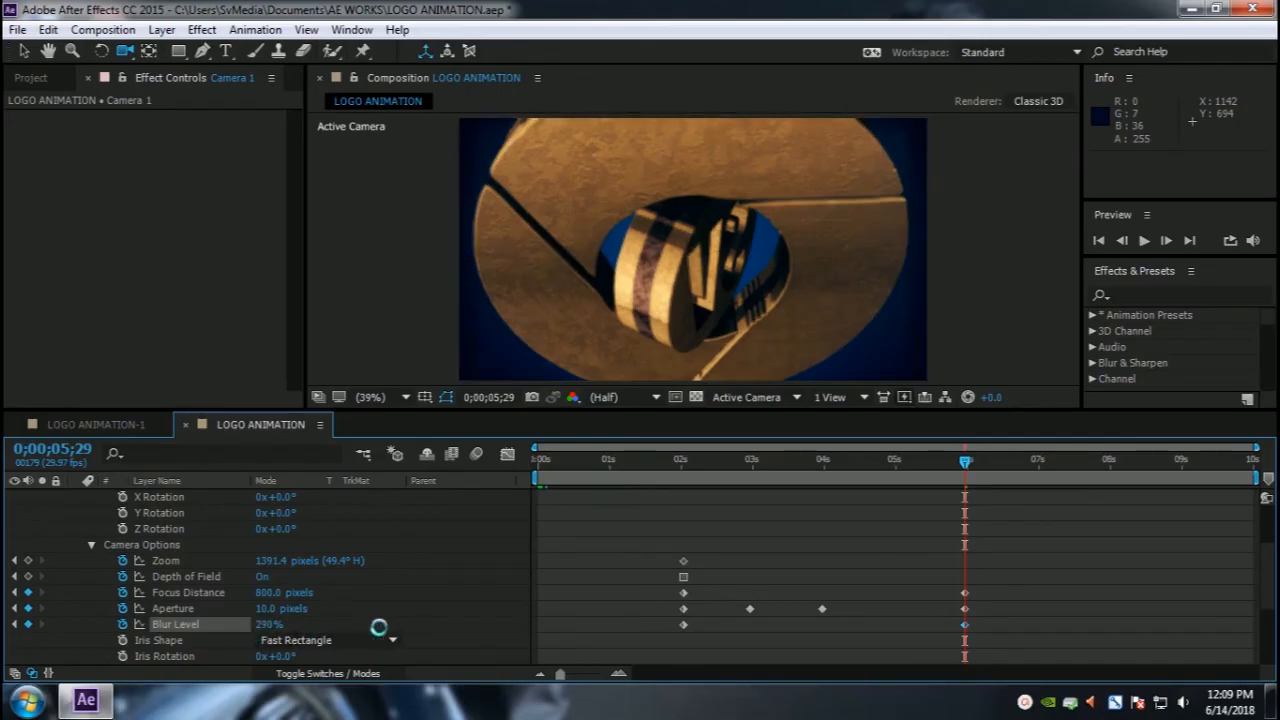
# Step: Lower the camera's Blur Level to 100%
pyautogui.click(270, 624)
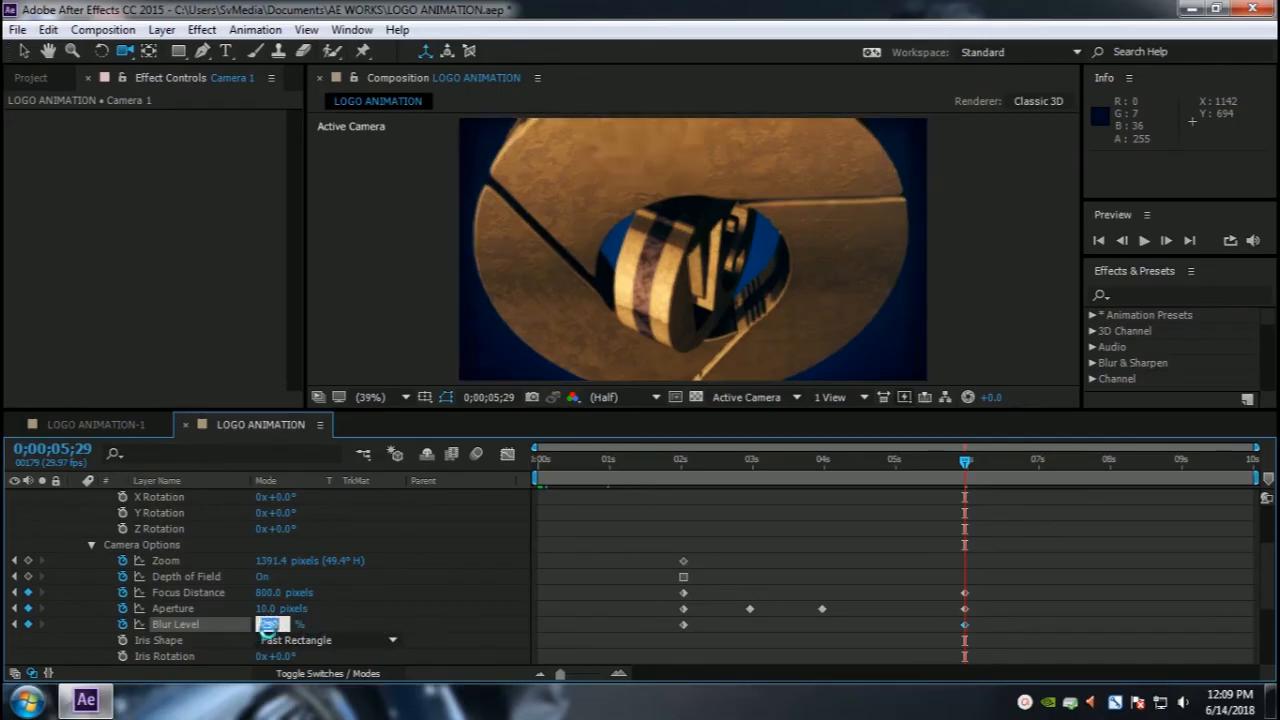
pyautogui.write('100')
pyautogui.press('Return')
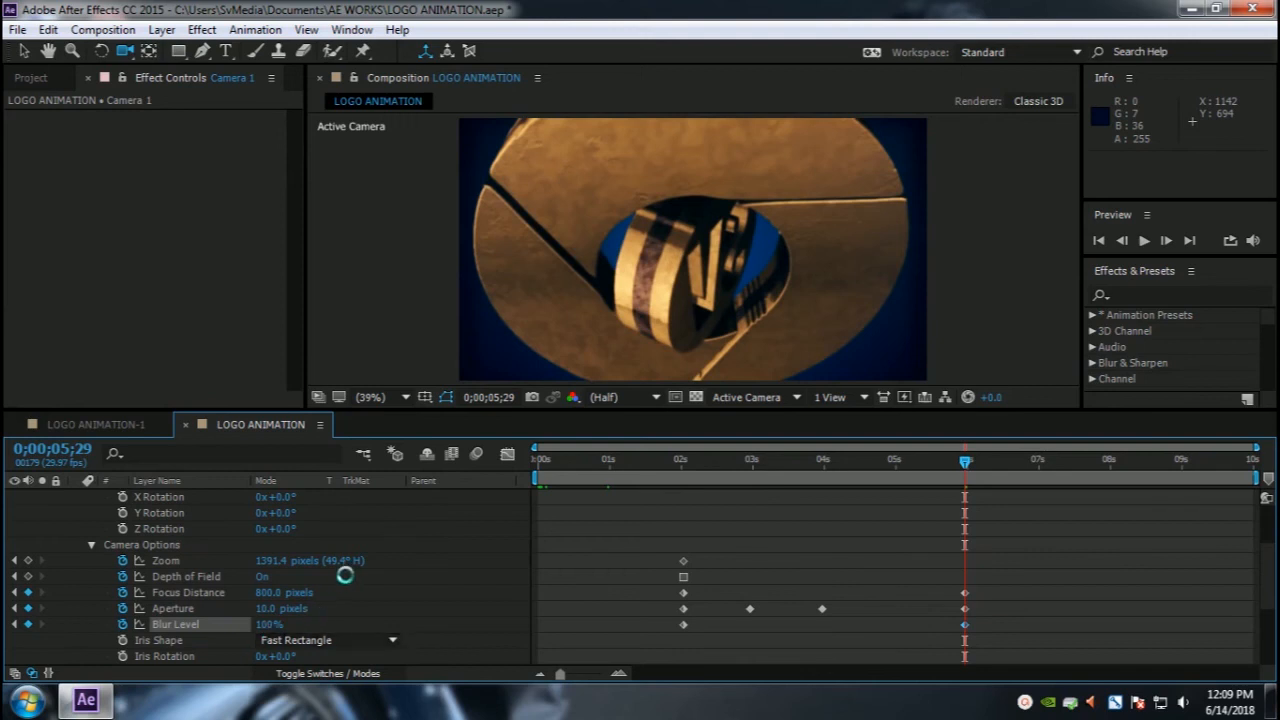
# Step: Set the camera's Aperture to 50 pixels and its Focus Distance to 500 pixels
pyautogui.click(268, 593)
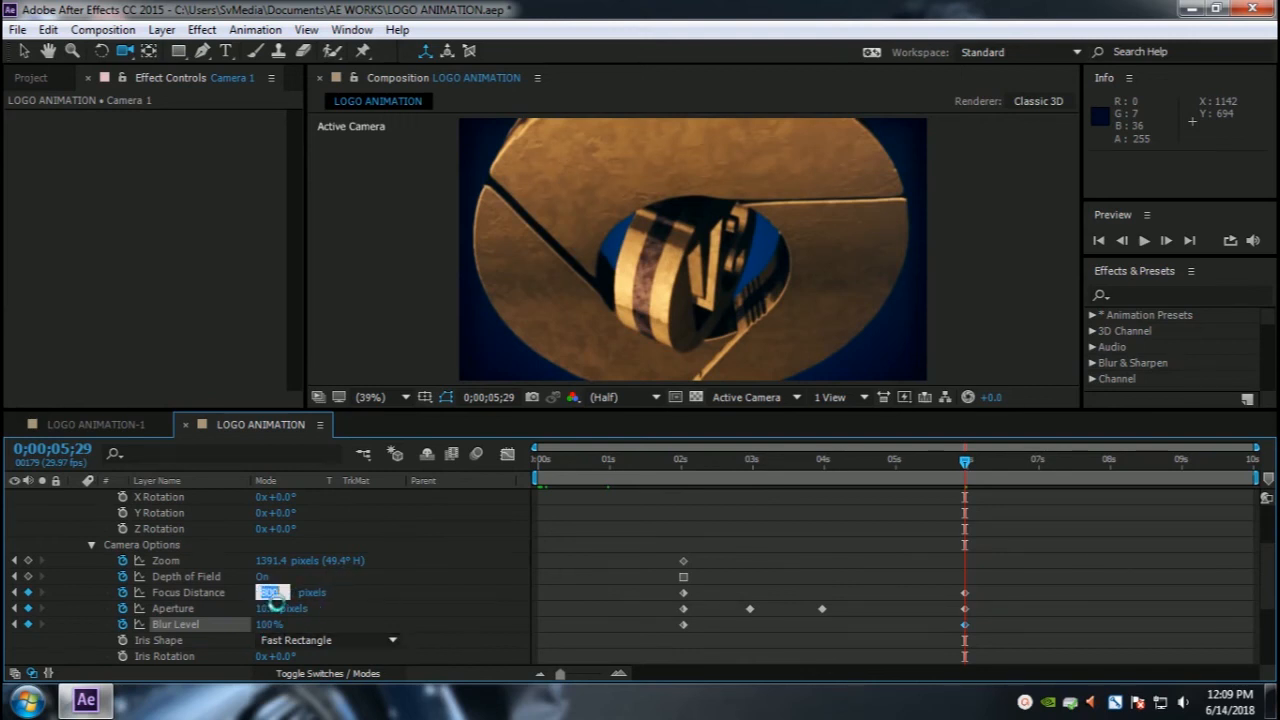
pyautogui.write('110')
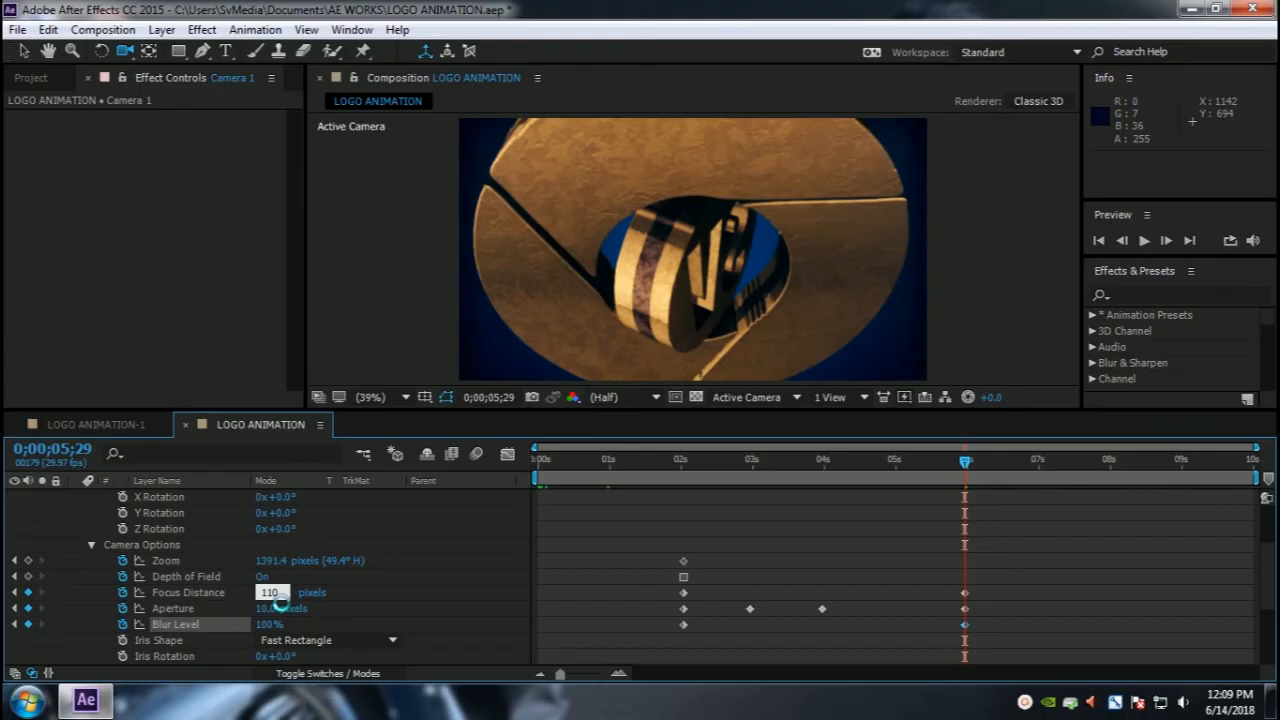
pyautogui.write('0')
pyautogui.press('Return')
pyautogui.click(269, 609)
pyautogui.write('50')
pyautogui.press('Return')
pyautogui.click(272, 593)
pyautogui.write('500')
pyautogui.press('Return')
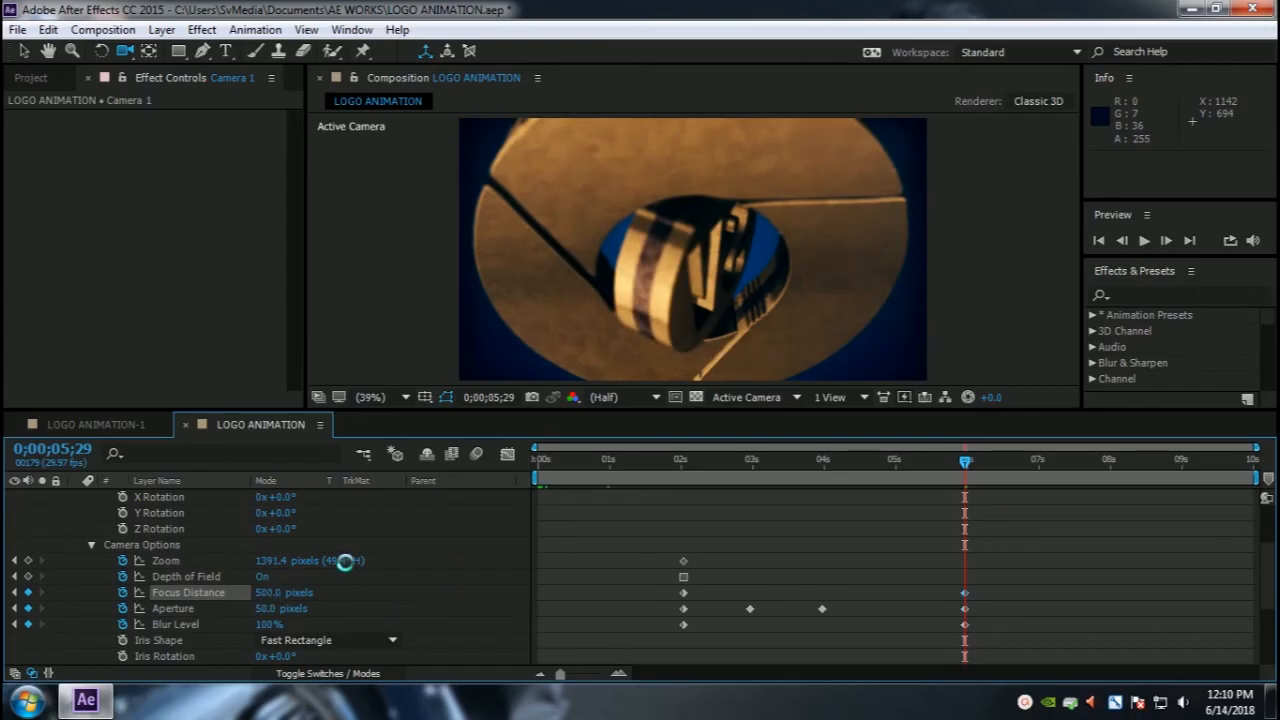
# Step: At about 7 seconds, keyframe the Focus Distance at 500 pixels
pyautogui.moveTo(965, 463); pyautogui.dragTo(1040, 464)
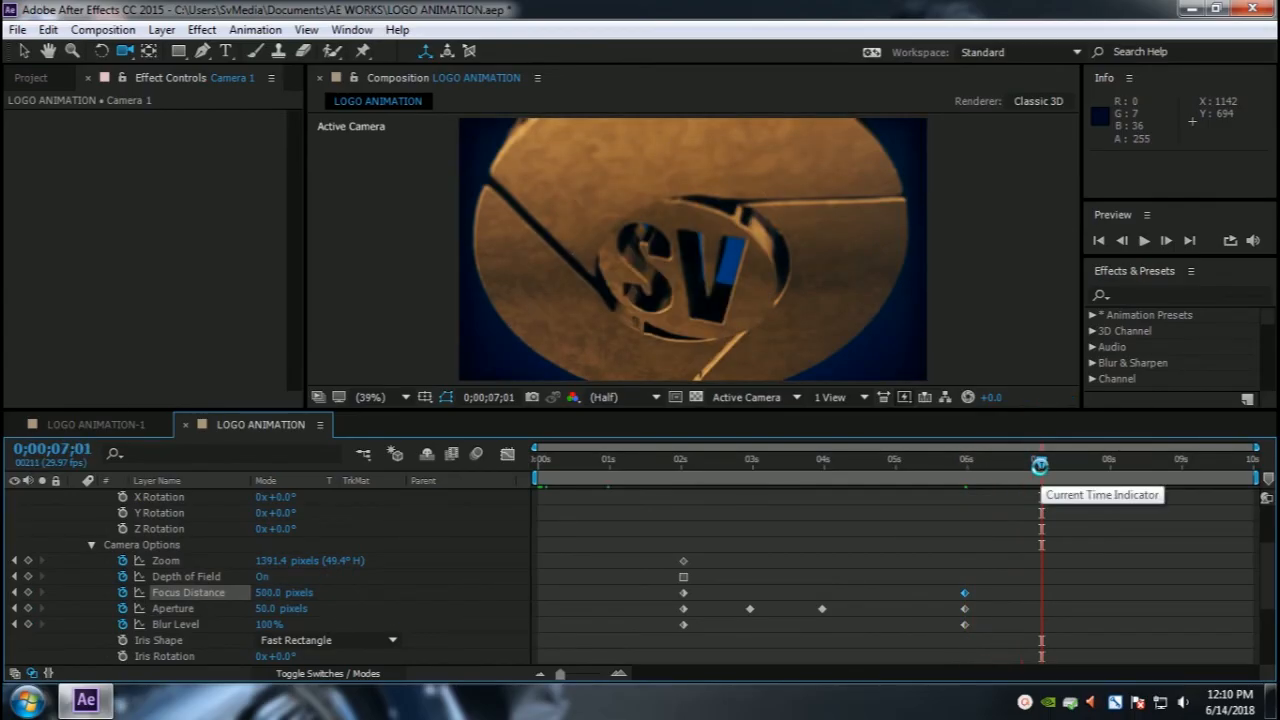
pyautogui.click(264, 592)
pyautogui.write('100')
pyautogui.press('Return')
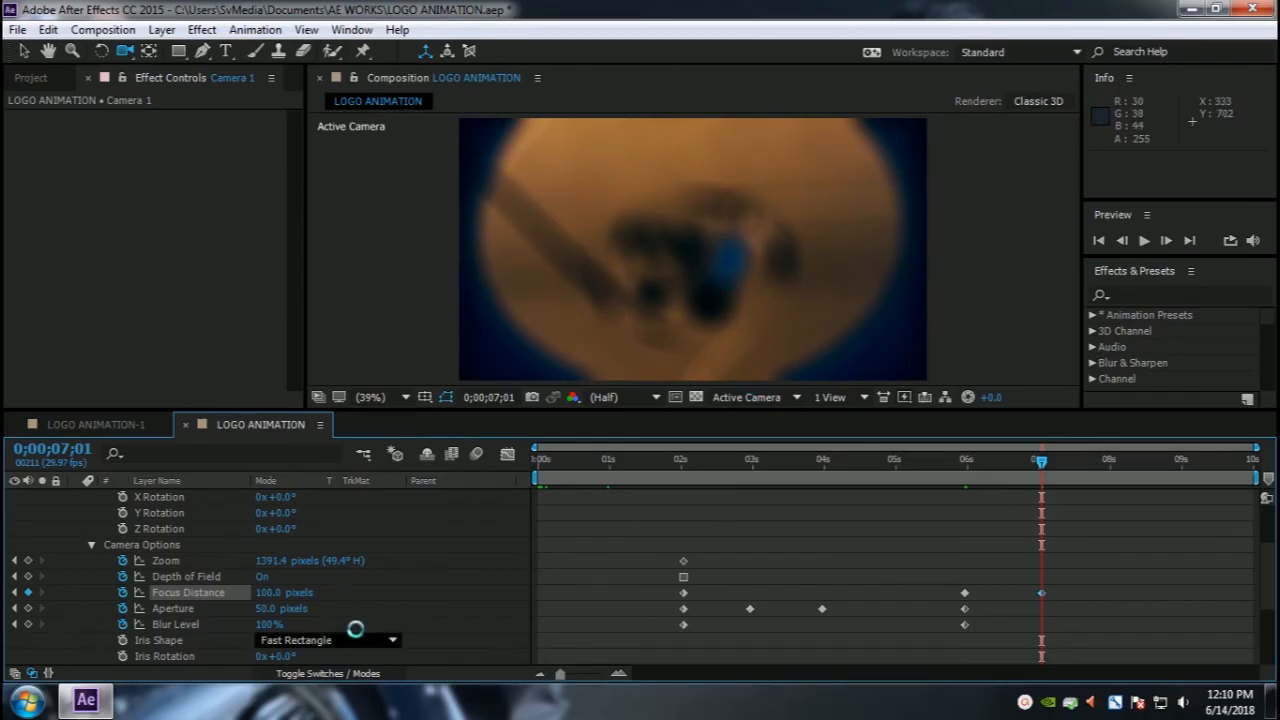
pyautogui.click(270, 593)
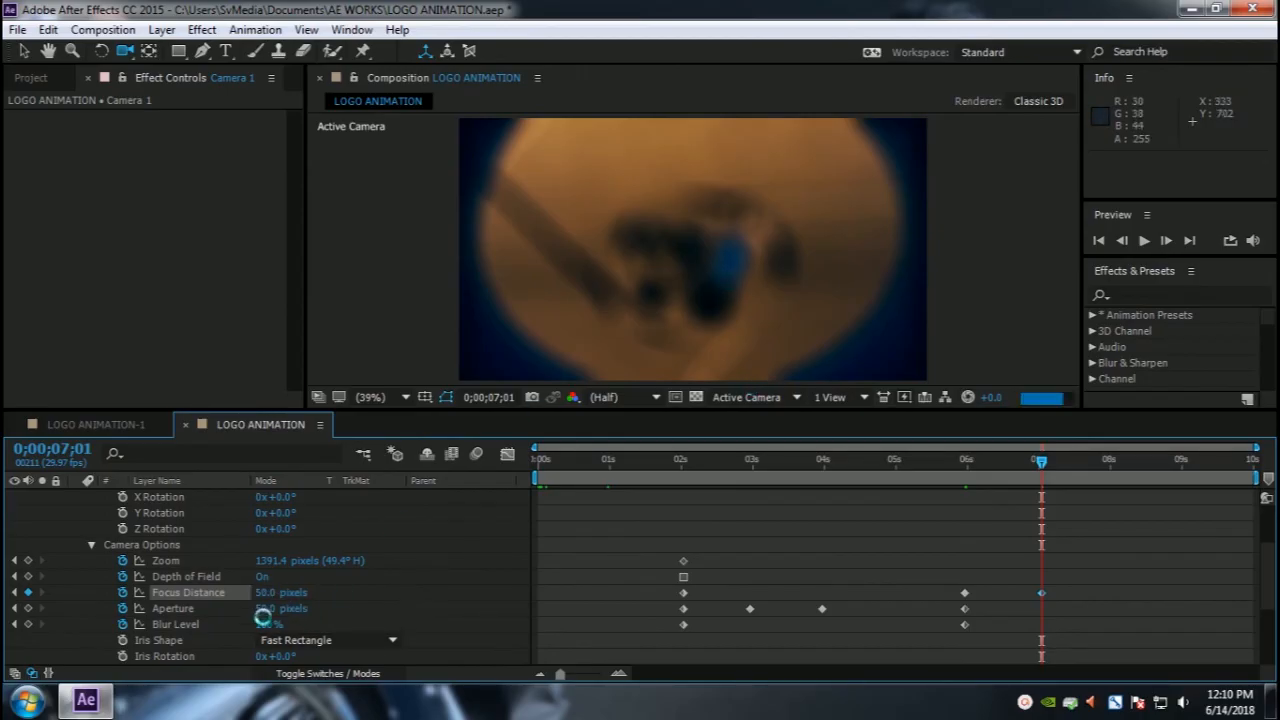
pyautogui.write('500')
pyautogui.press('Return')
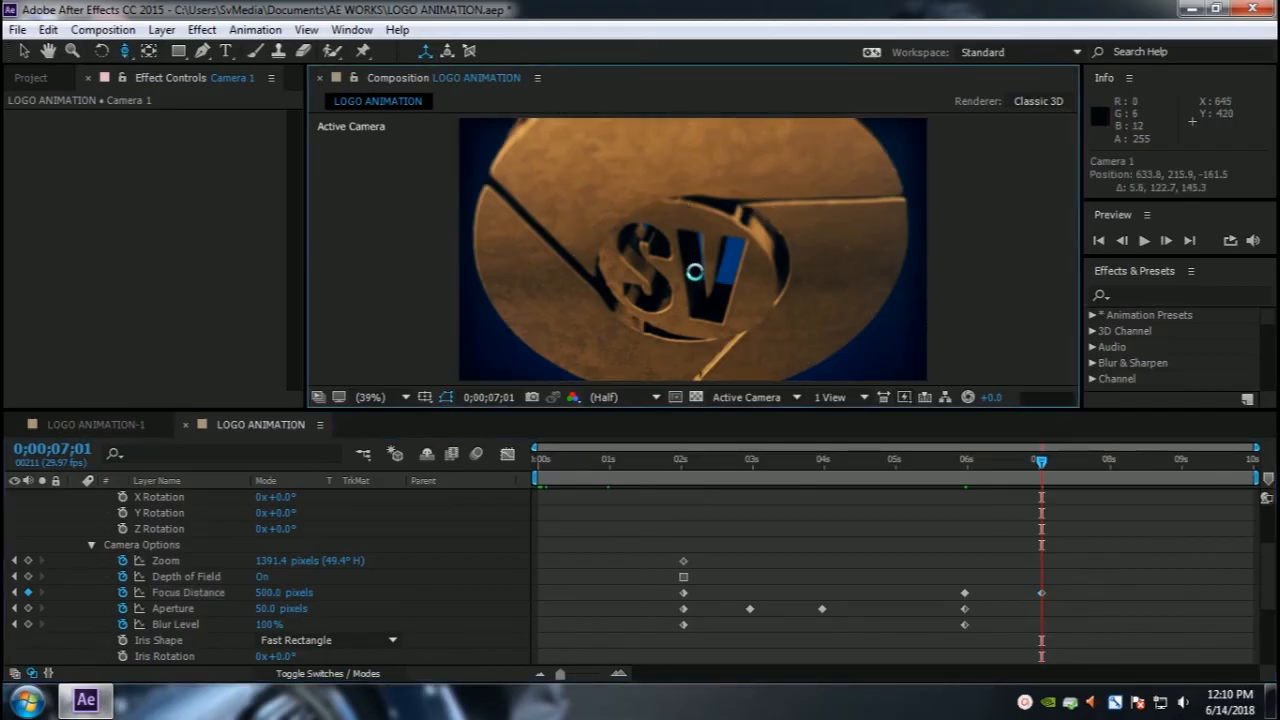
# Step: Move the camera closer to the SV logo and set the Focus Distance to 1100 pixels
pyautogui.scroll(5, 690, 272)
pyautogui.moveTo(706, 233); pyautogui.dragTo(700, 257)
pyautogui.click(268, 608)
pyautogui.write('100')
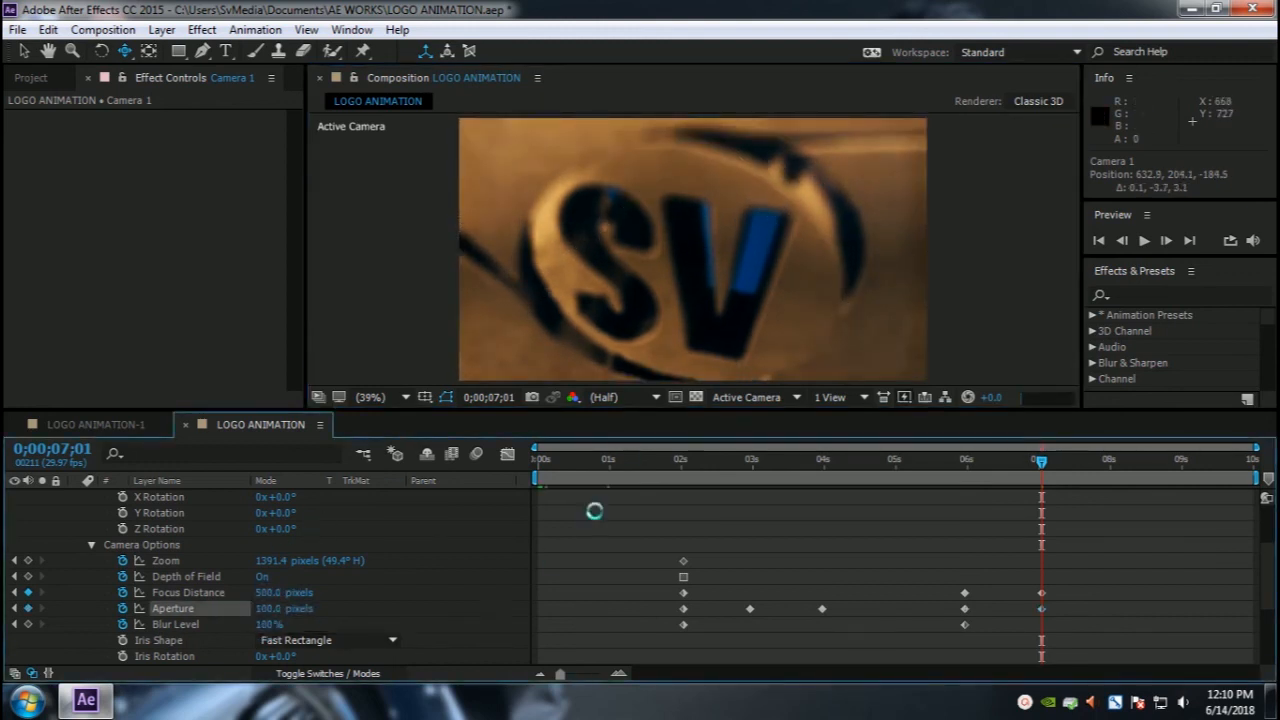
pyautogui.press('Return')
pyautogui.click(262, 592)
pyautogui.write('1100')
pyautogui.press('Return')
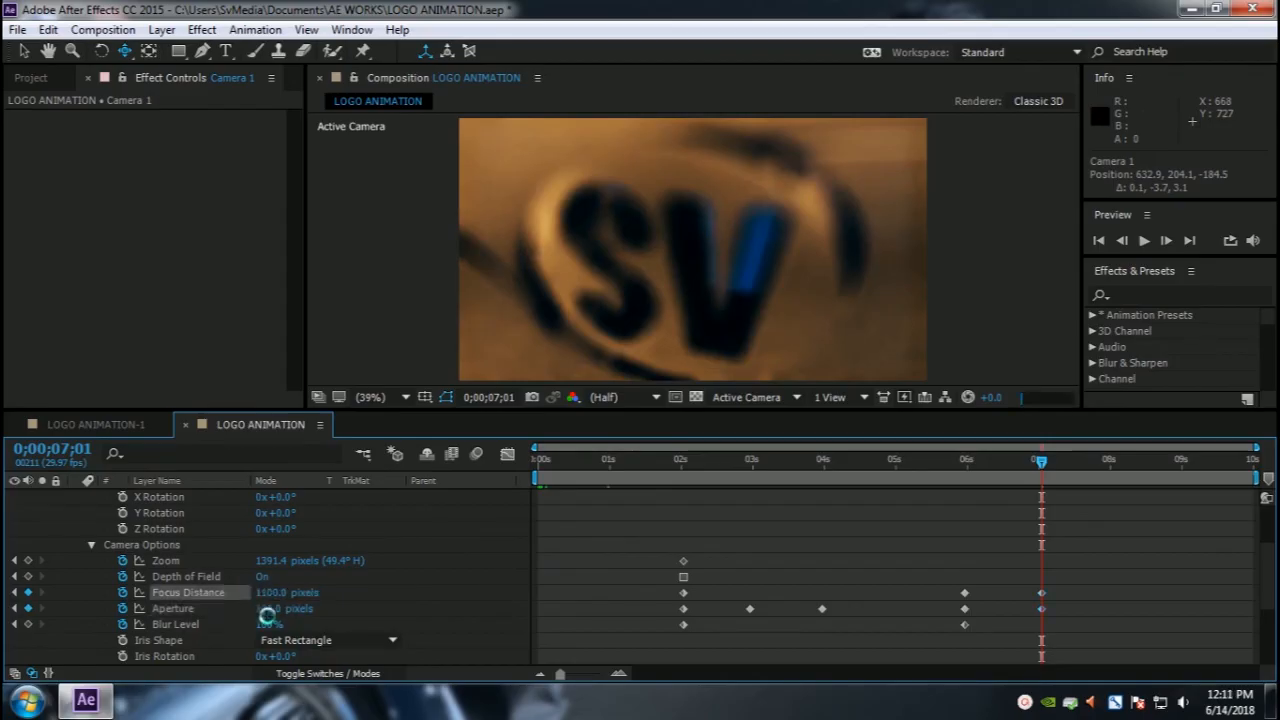
# Step: Set the camera's Aperture to 10 pixels at 7 seconds
pyautogui.click(268, 608)
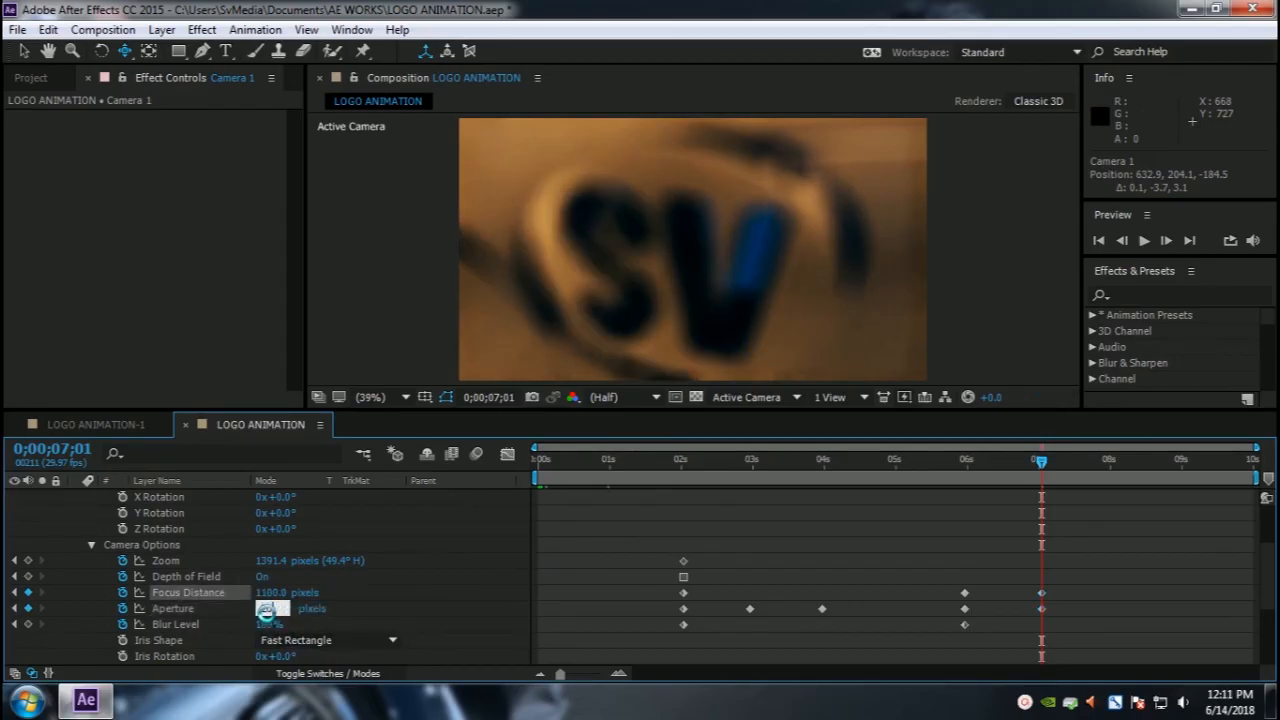
pyautogui.write('0')
pyautogui.press('Return')
pyautogui.click(280, 609)
pyautogui.write('0')
pyautogui.press('Return')
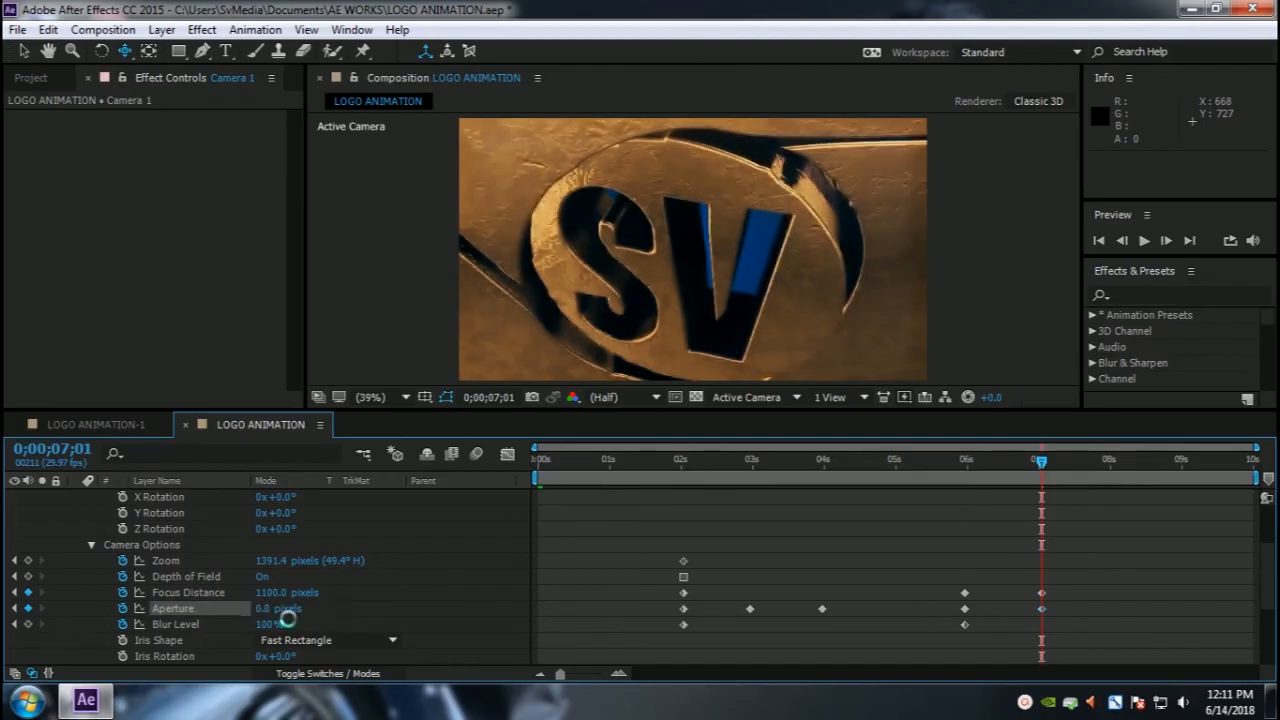
pyautogui.click(264, 609)
pyautogui.write('20')
pyautogui.press('Return')
pyautogui.click(260, 608)
pyautogui.write('10')
pyautogui.press('Return')
pyautogui.click(266, 595)
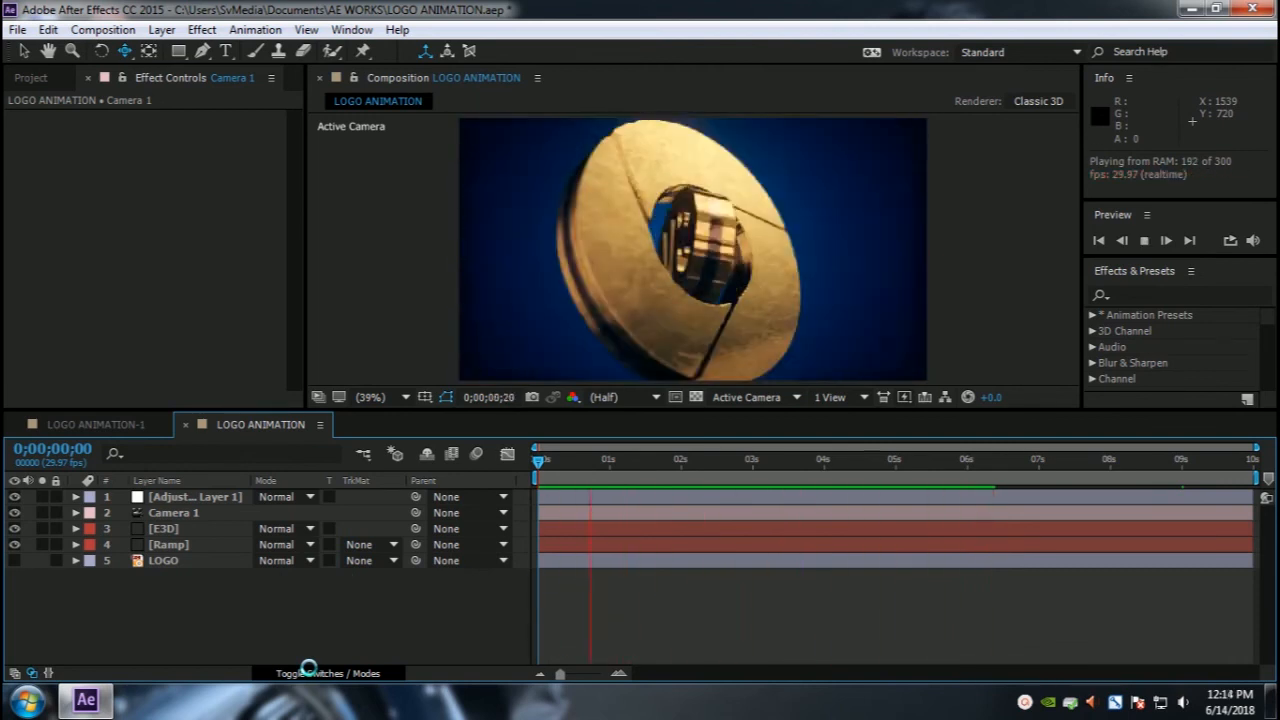
# Step: Darken the gradient Ramp's Start Color in the color picker
pyautogui.press('space')
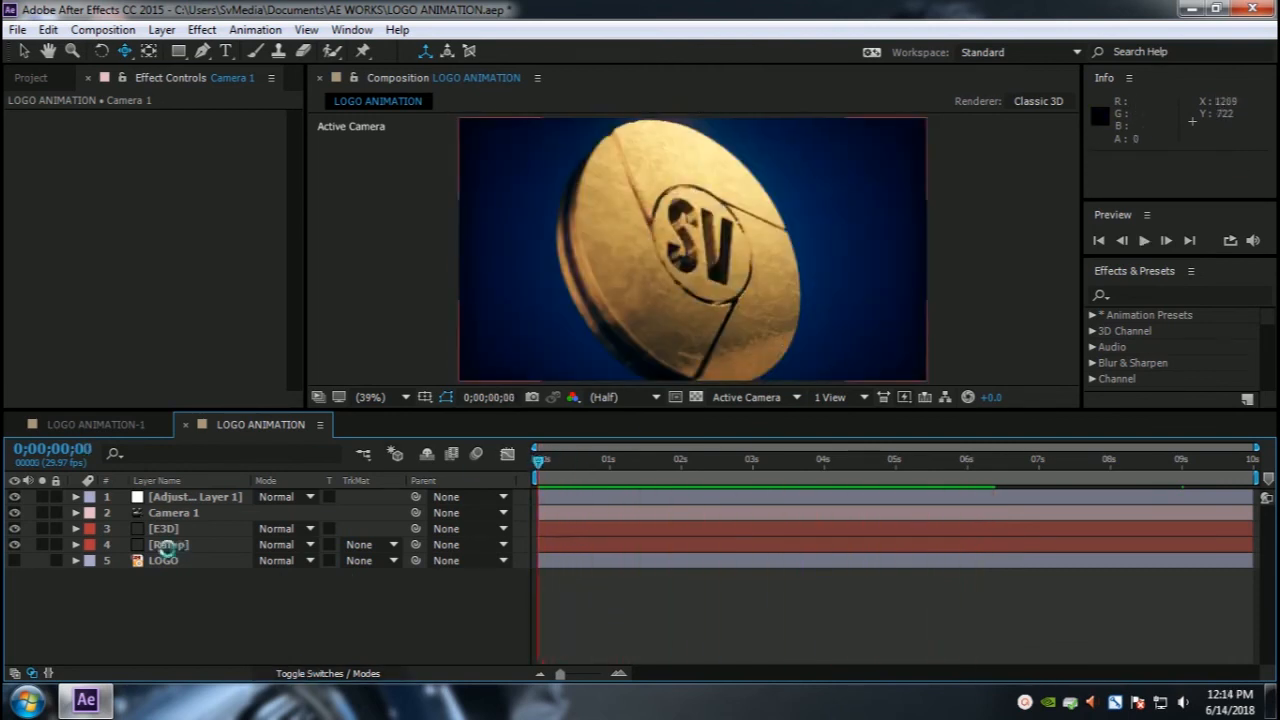
pyautogui.click(167, 547)
pyautogui.click(178, 149)
pyautogui.moveTo(187, 466); pyautogui.dragTo(244, 460)
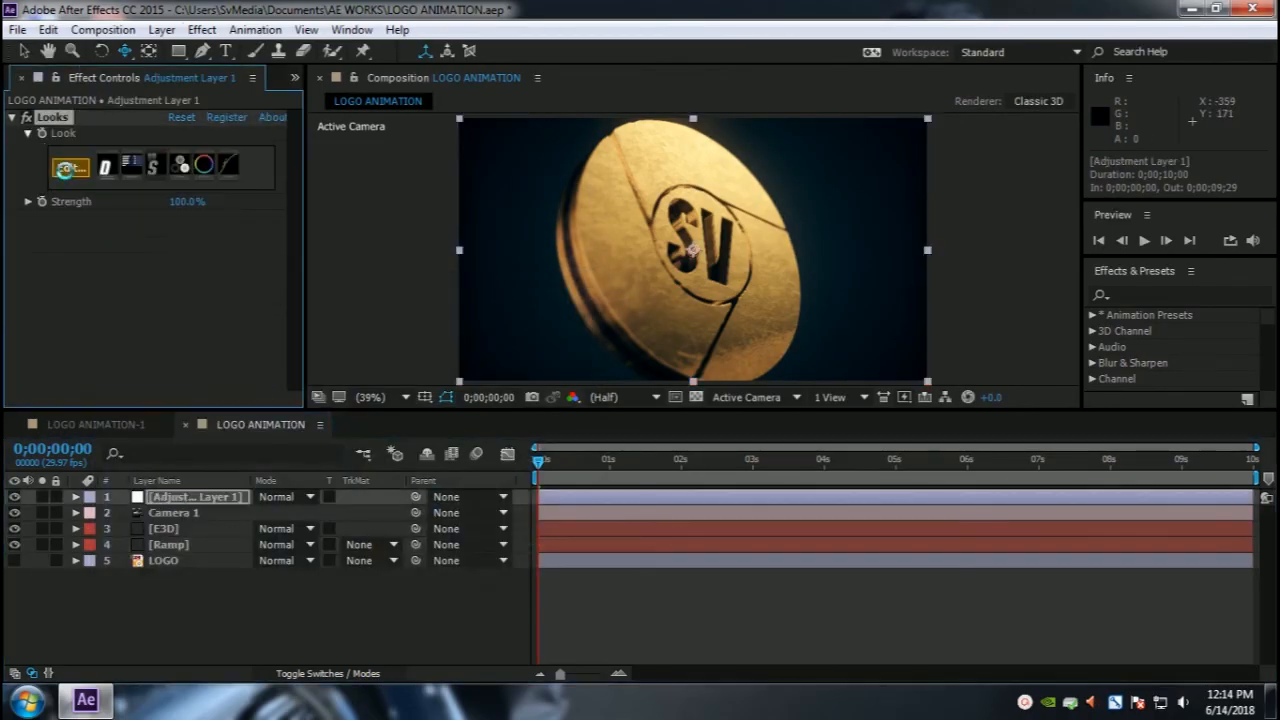
# Step: Open the Looks editor on the adjustment layer and apply the Humungus look from Blockbuster Warm
pyautogui.click(63, 168)
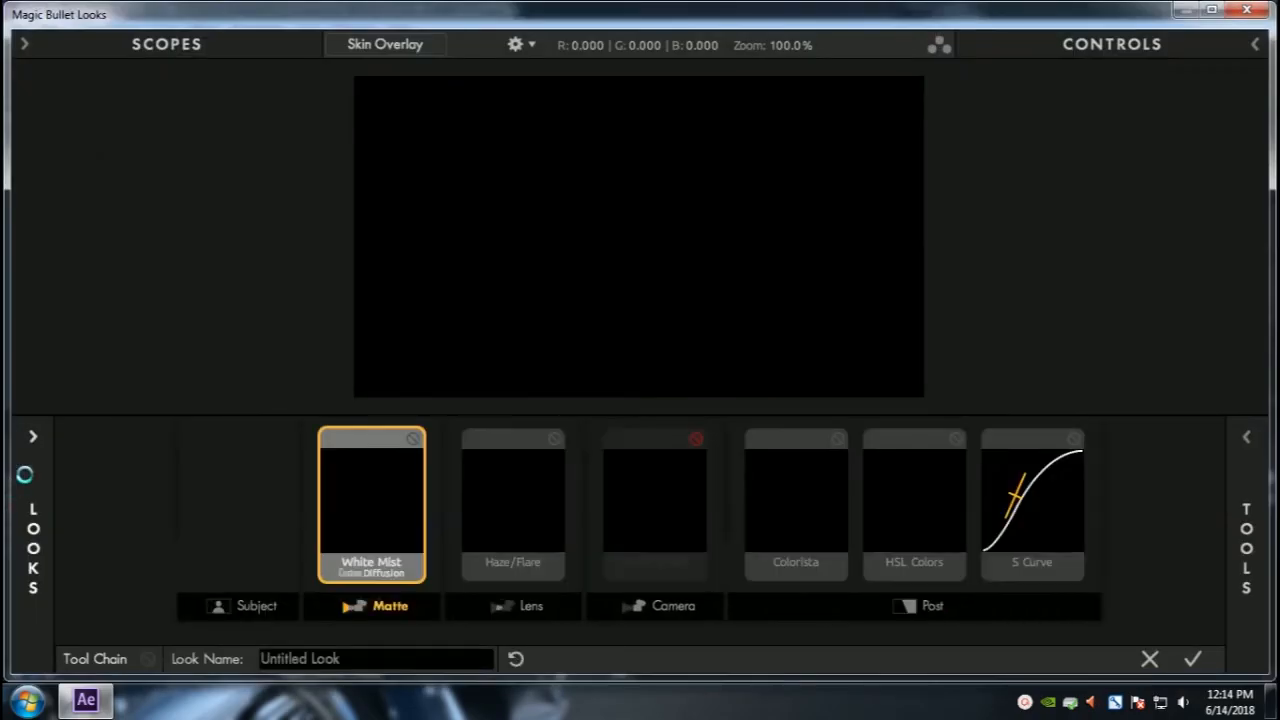
pyautogui.click(22, 522)
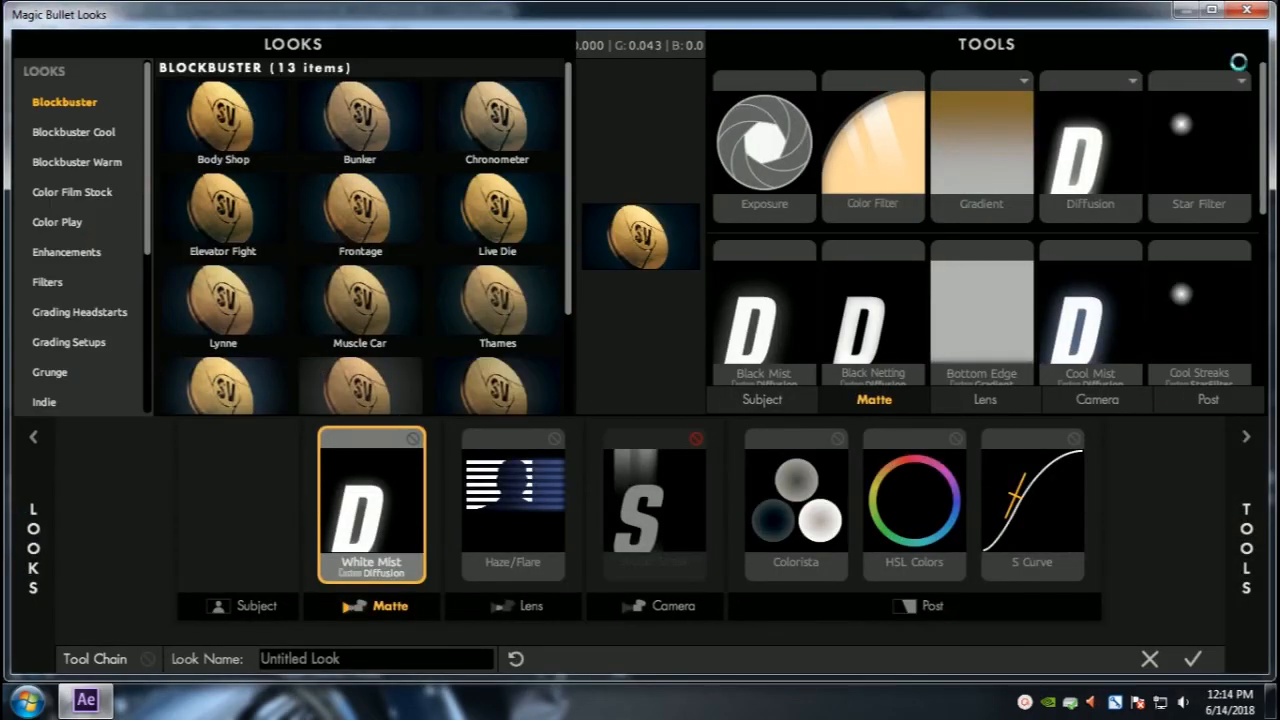
pyautogui.click(1252, 438)
pyautogui.click(223, 120)
pyautogui.click(497, 125)
pyautogui.scroll(-3, 360, 250)
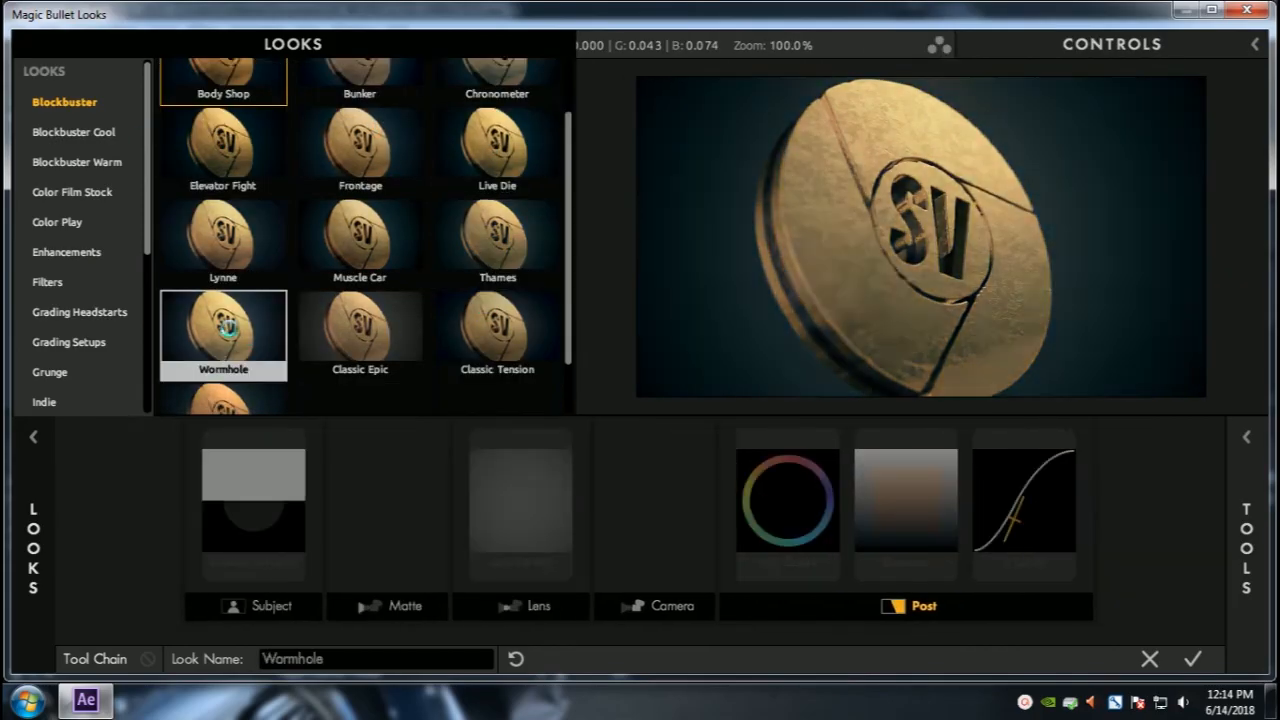
pyautogui.click(77, 132)
pyautogui.click(80, 162)
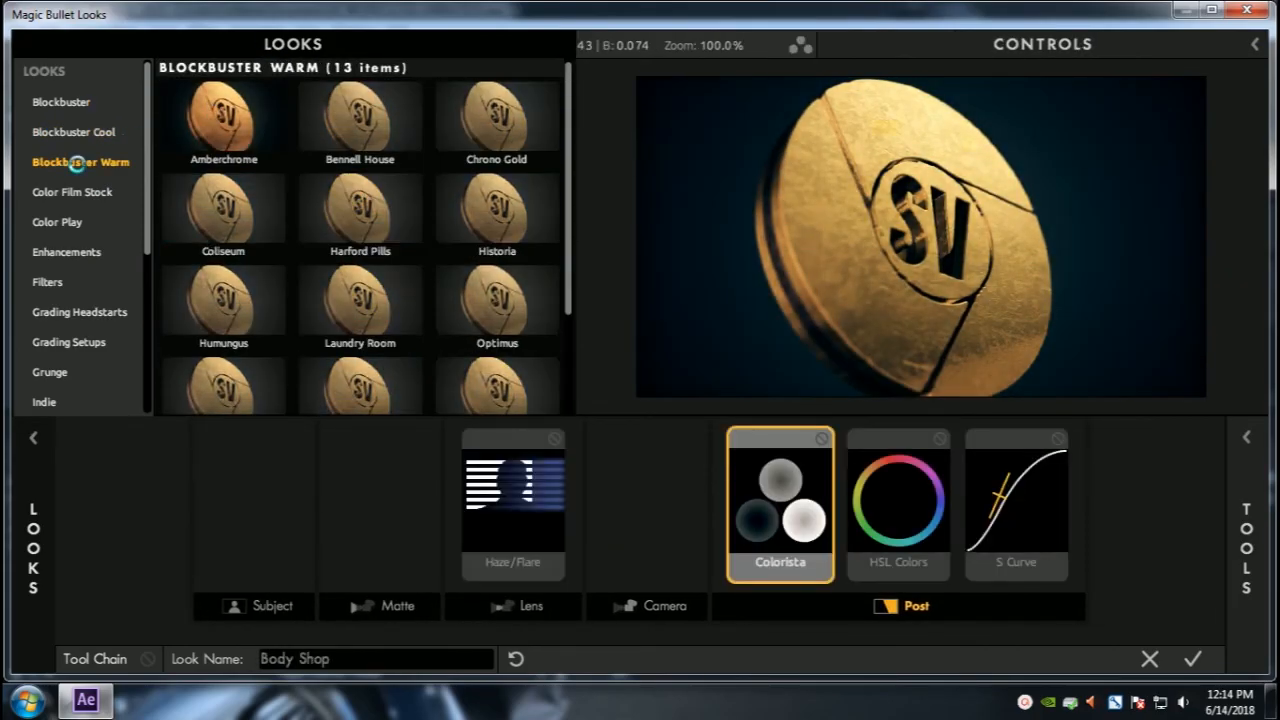
pyautogui.click(237, 289)
pyautogui.click(97, 191)
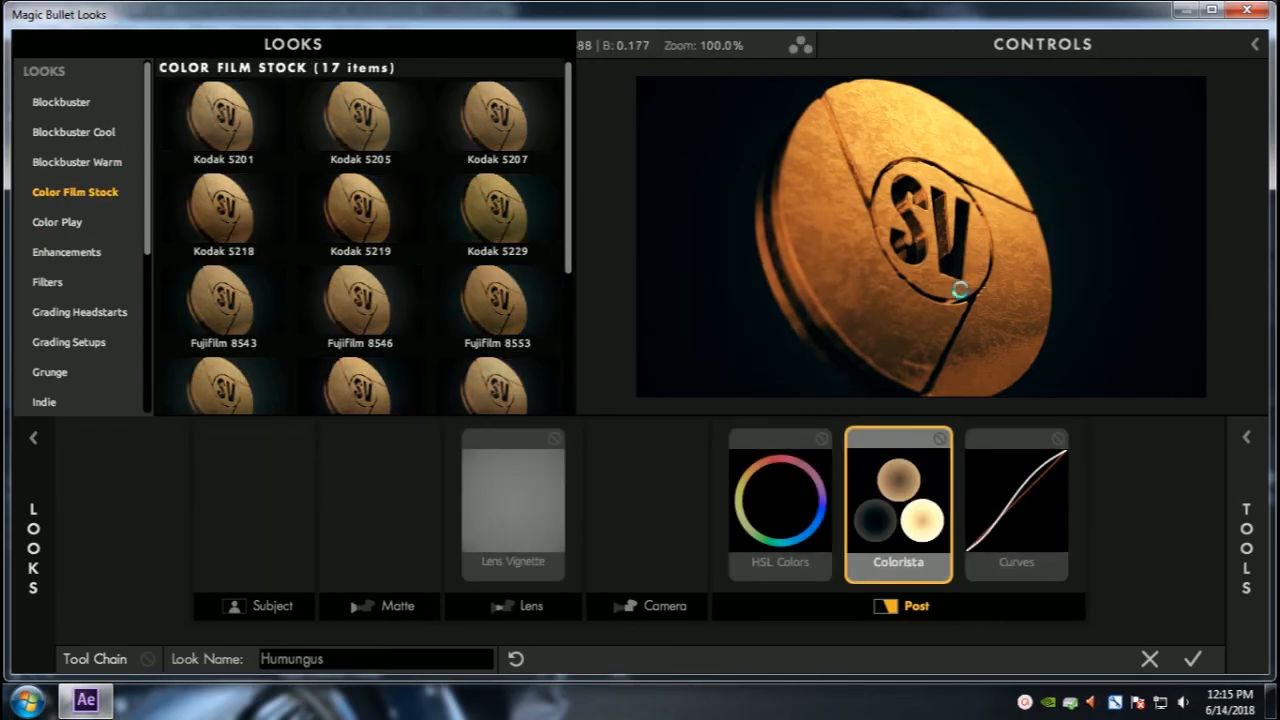
pyautogui.click(77, 163)
pyautogui.click(223, 303)
# Step: Add a Hue/Saturation tool to the Subject stage of the tool chain
pyautogui.click(1243, 435)
pyautogui.click(764, 397)
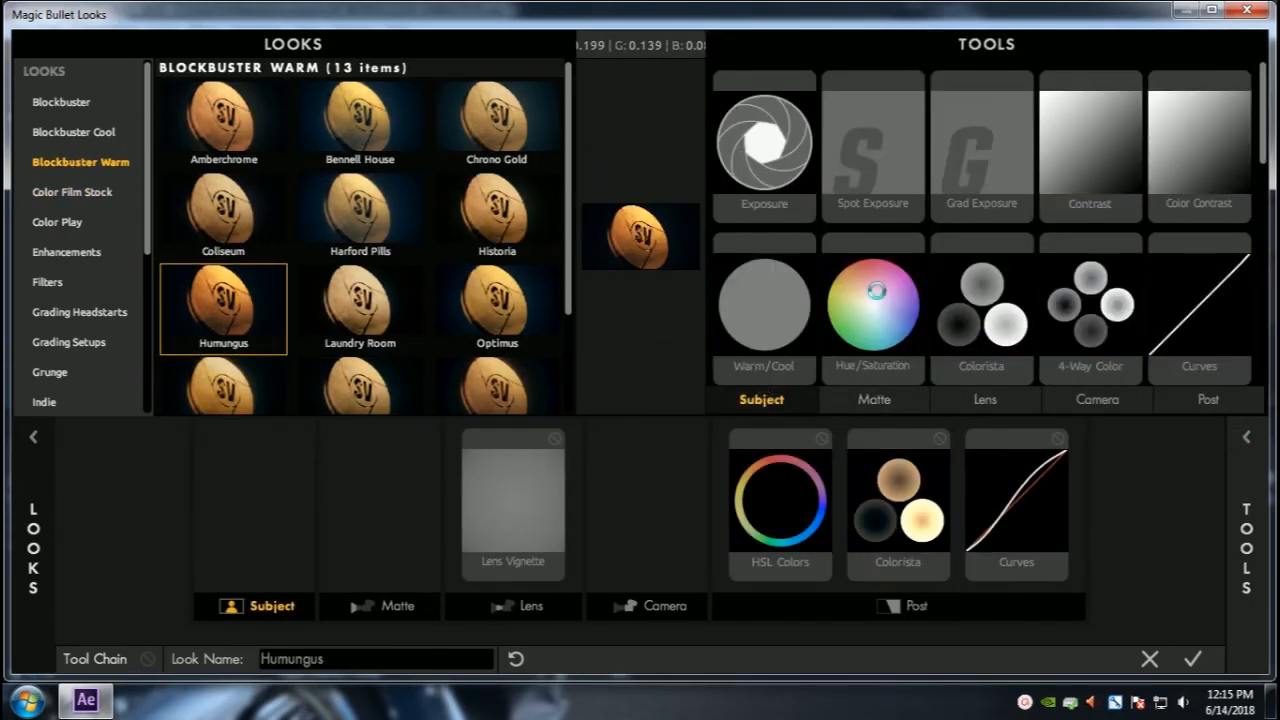
pyautogui.click(878, 297)
pyautogui.click(1250, 432)
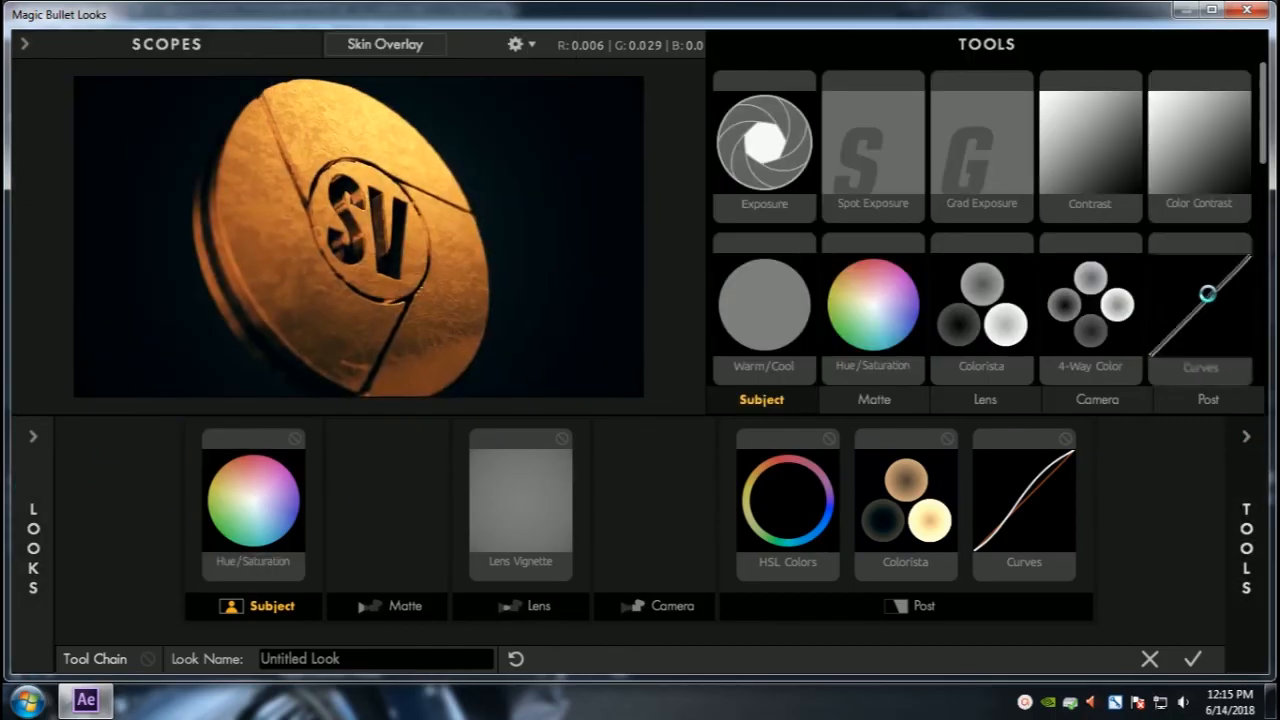
pyautogui.click(1248, 435)
pyautogui.moveTo(1045, 285); pyautogui.dragTo(1084, 243)
# Step: Open the Curves tool's controls in the Post stage
pyautogui.click(1250, 440)
pyautogui.click(1038, 556)
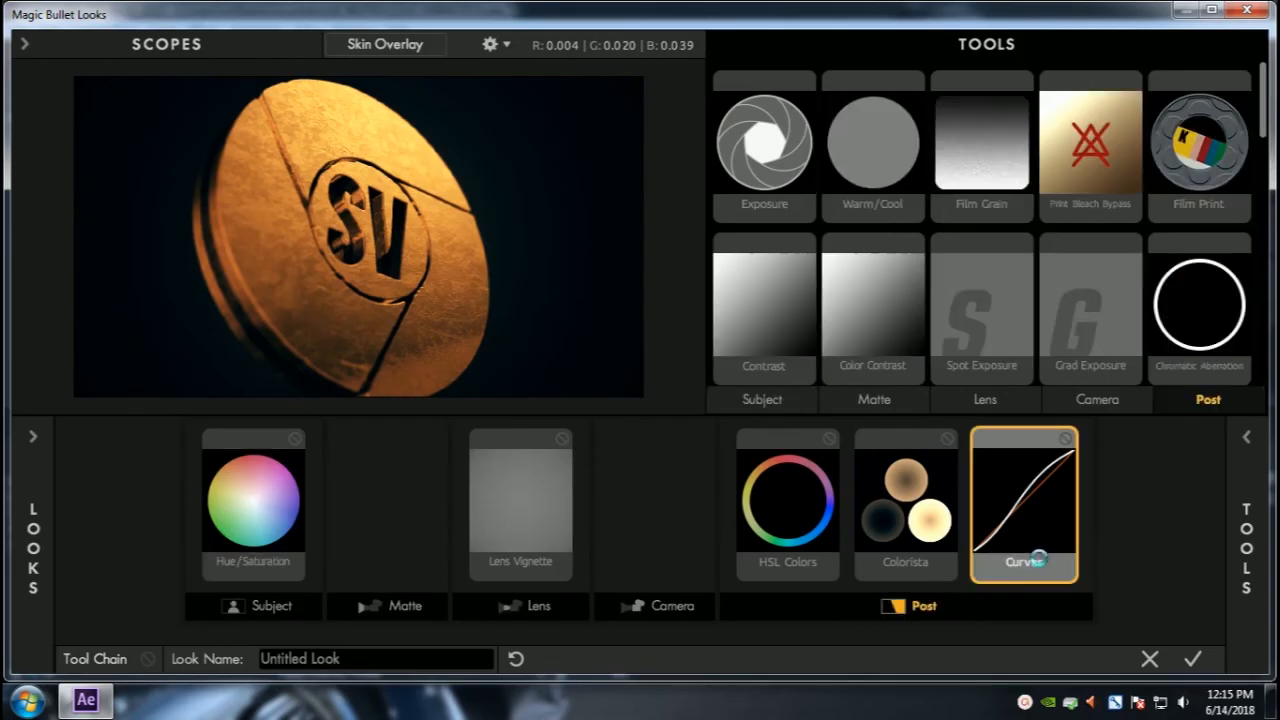
pyautogui.click(1247, 440)
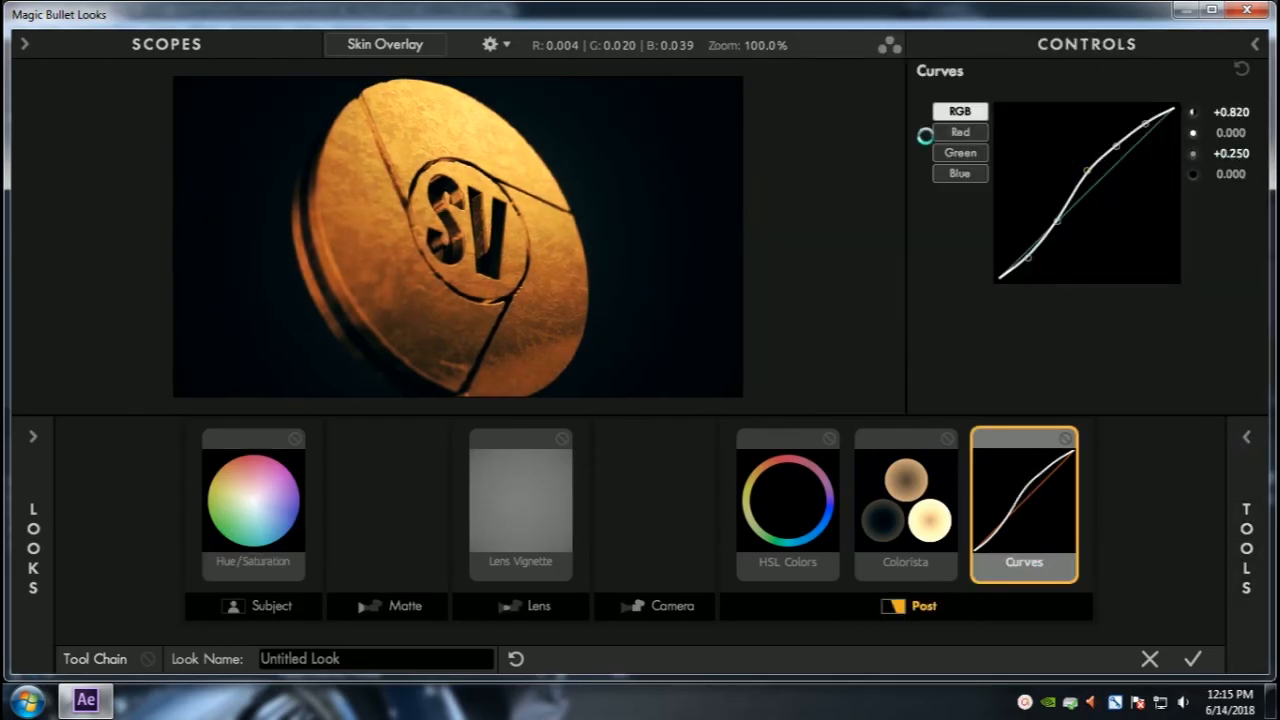
# Step: Try adding a Shutter Streak tool to the Camera stage and delete it
pyautogui.moveTo(1246, 480)
pyautogui.moveTo(1200, 280); pyautogui.dragTo(655, 510)
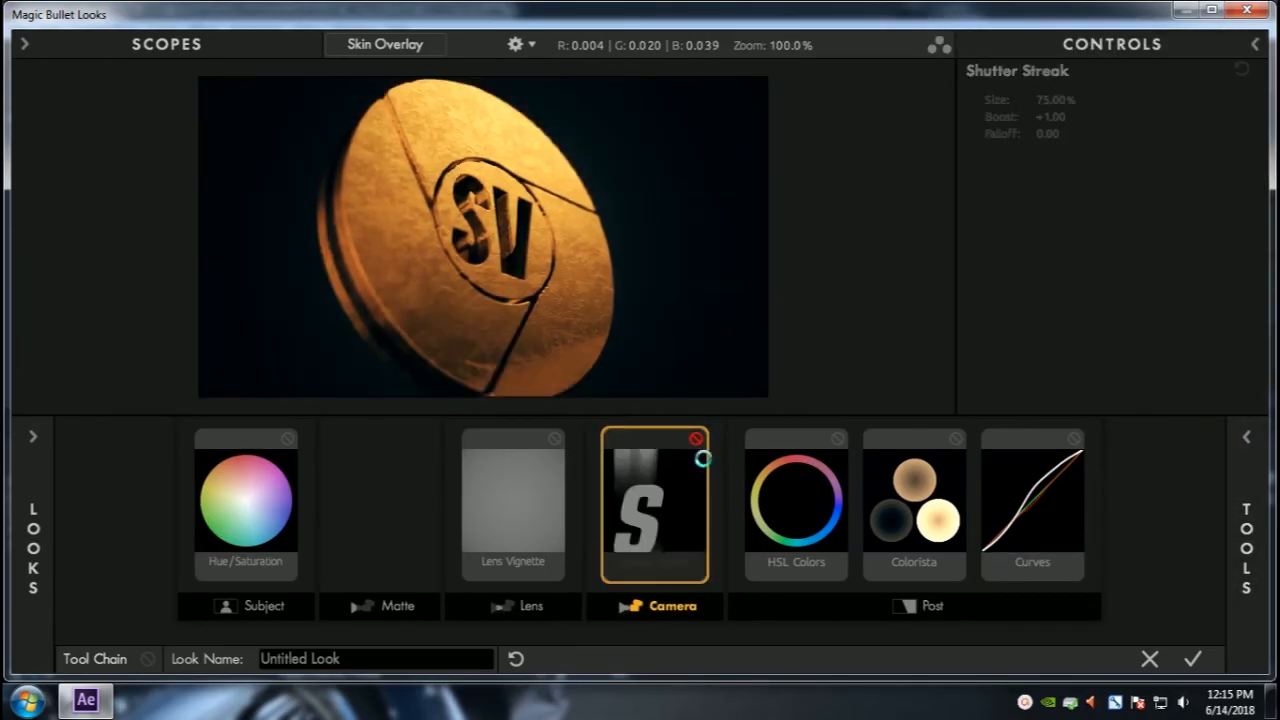
pyautogui.press('Delete')
# Step: Browse the Post, Camera and Lens tool categories
pyautogui.click(1206, 399)
pyautogui.scroll(-10, 1191, 278)
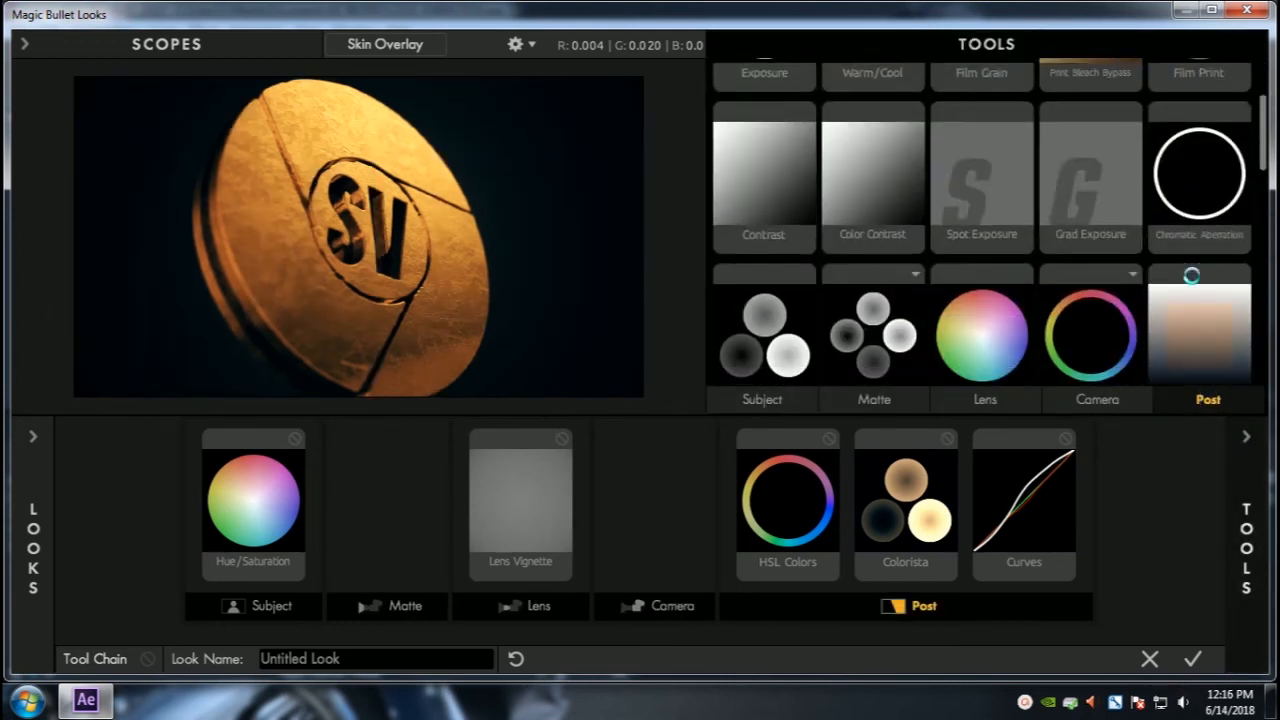
pyautogui.scroll(5, 1188, 284)
pyautogui.scroll(5, 1118, 233)
pyautogui.click(1097, 400)
pyautogui.scroll(-3, 1080, 290)
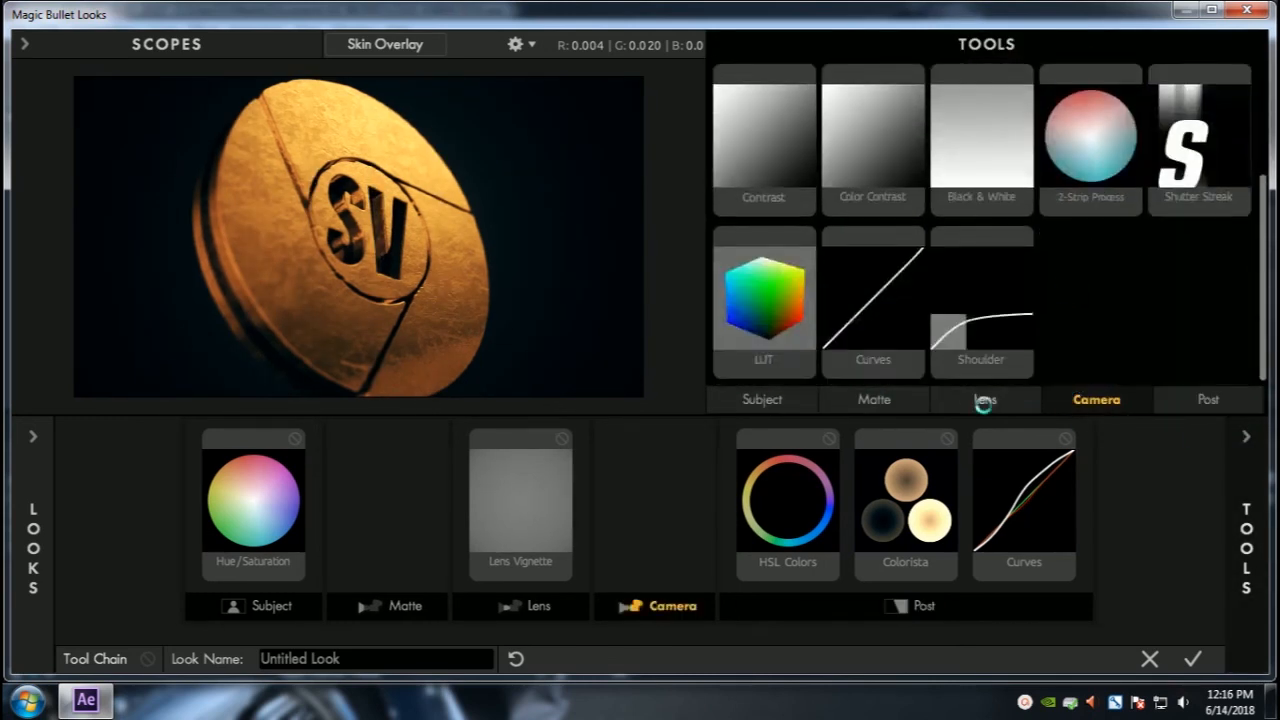
pyautogui.click(985, 403)
pyautogui.scroll(-4, 1009, 216)
# Step: Add a Swing-Tilt lens tool, position its focus band on the logo and disable it
pyautogui.doubleClick(780, 98)
pyautogui.moveTo(373, 198); pyautogui.dragTo(353, 246)
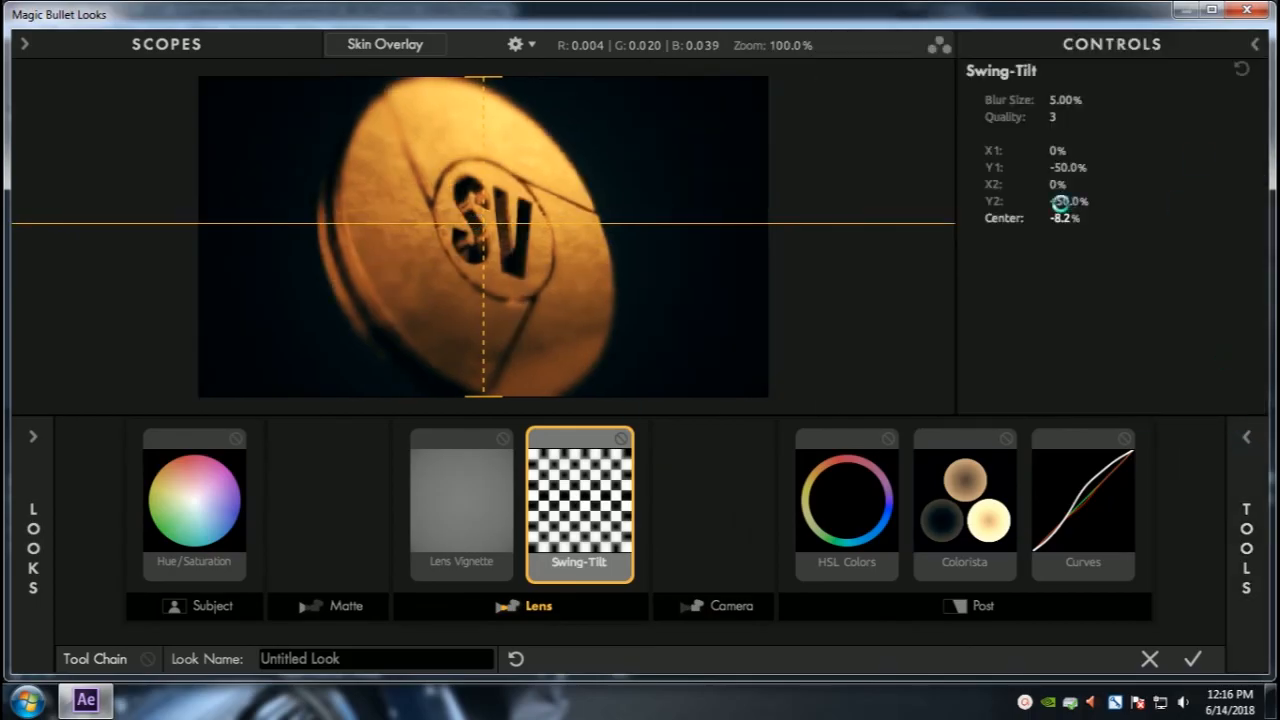
pyautogui.moveTo(1060, 203); pyautogui.dragTo(964, 270)
pyautogui.moveTo(1066, 151)
pyautogui.mouseDown()
pyautogui.moveTo(1189, 143)
pyautogui.moveTo(1063, 168)
pyautogui.mouseUp()
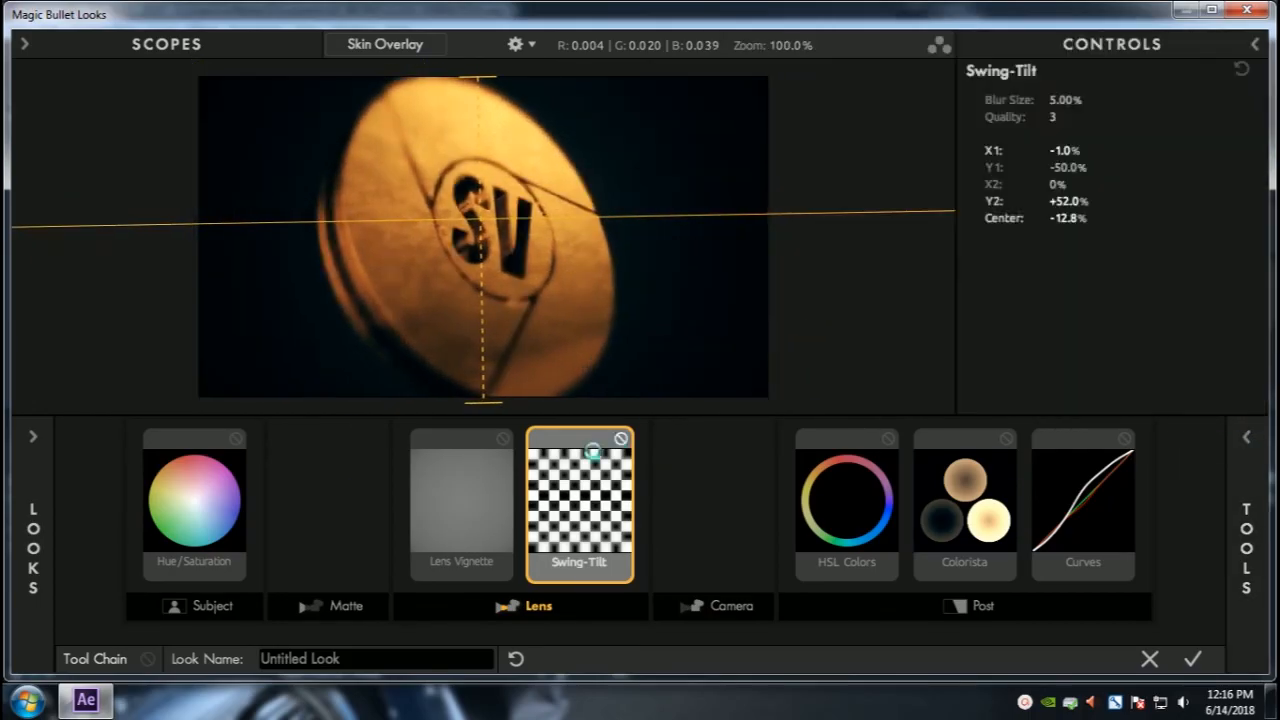
pyautogui.click(621, 439)
# Step: Add a Cyan Streak flare, then remove it and the Swing-Tilt from the tool chain
pyautogui.moveTo(1246, 520)
pyautogui.scroll(2, 1122, 273)
pyautogui.doubleClick(854, 306)
pyautogui.click(675, 438)
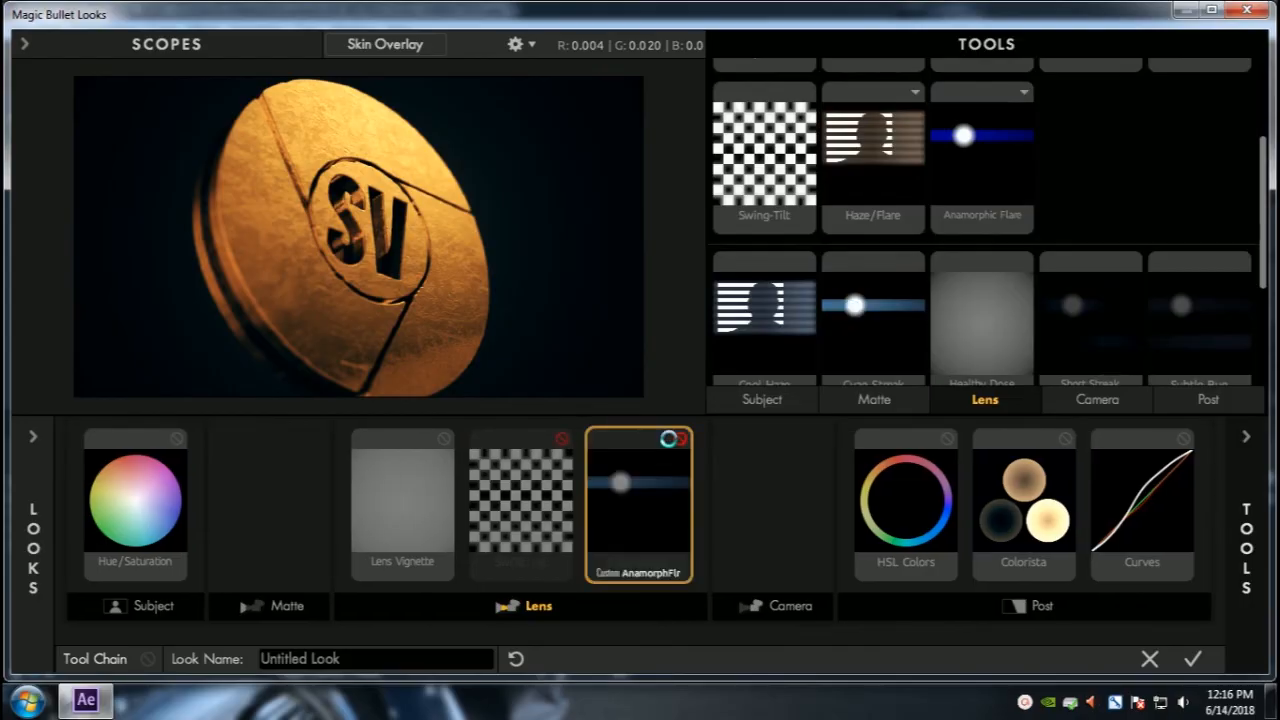
pyautogui.click(598, 434)
pyautogui.click(610, 437)
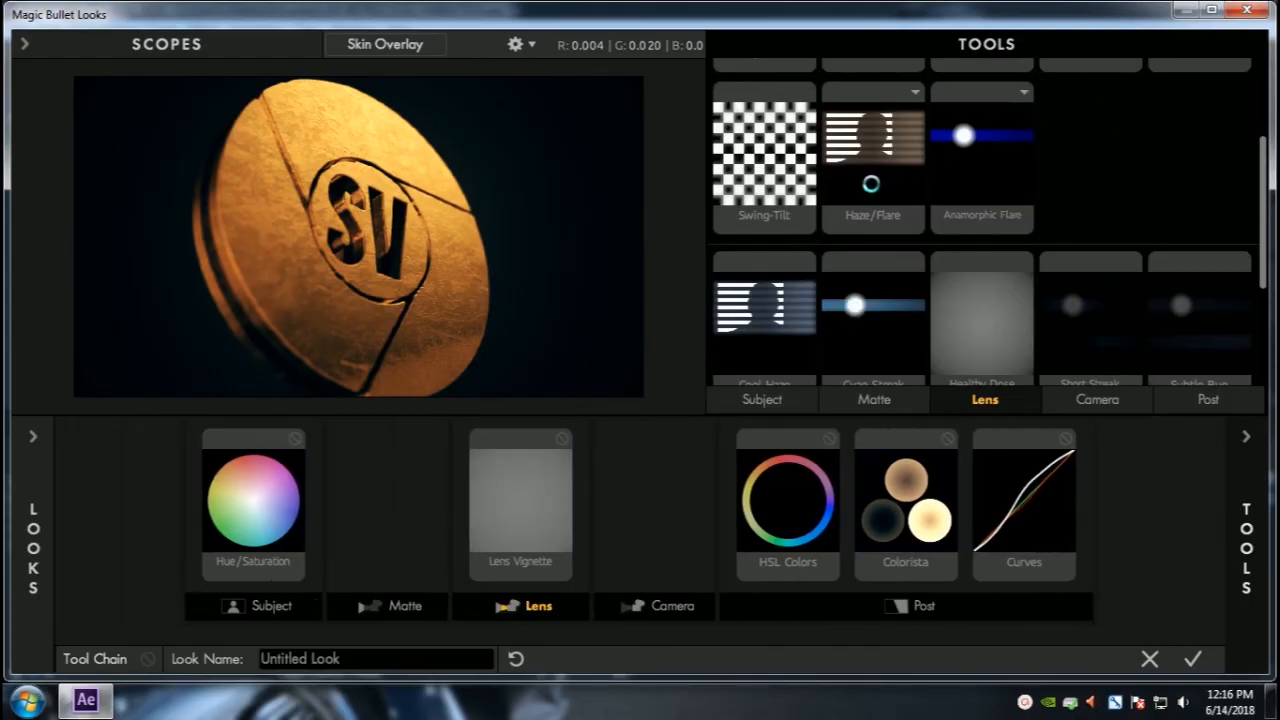
# Step: Add the Edge Softness lens tool to the look
pyautogui.scroll(3, 871, 184)
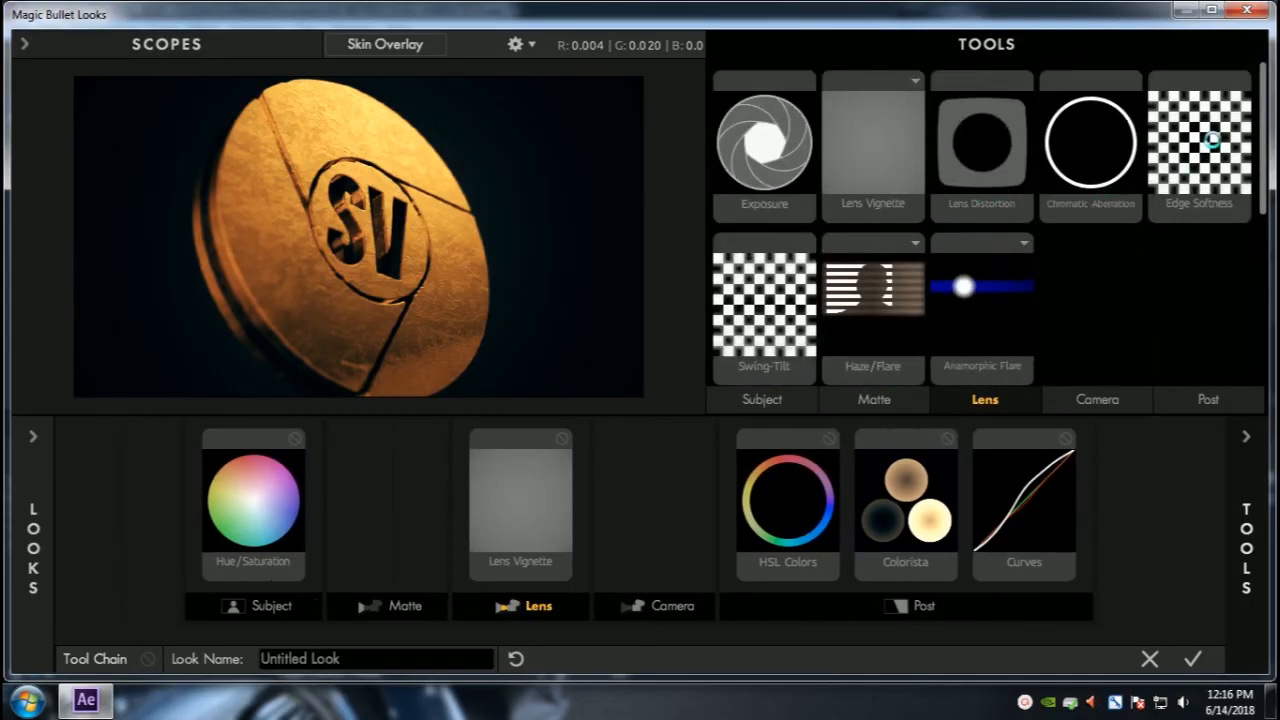
pyautogui.doubleClick(1210, 140)
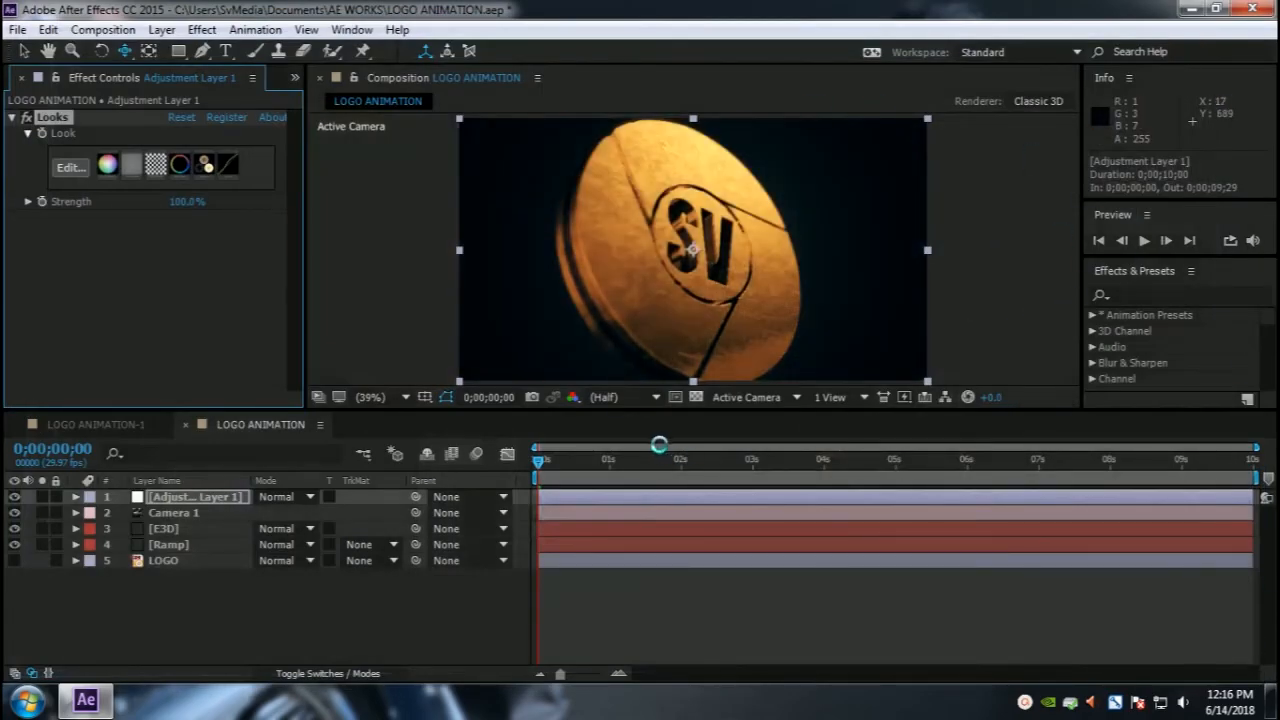
# Step: Scrub through the timeline to review the graded animation and maximize the composition viewer
pyautogui.moveTo(659, 450); pyautogui.dragTo(1054, 460)
pyautogui.moveTo(1182, 459); pyautogui.dragTo(1120, 459)
pyautogui.moveTo(1020, 459); pyautogui.dragTo(497, 456)
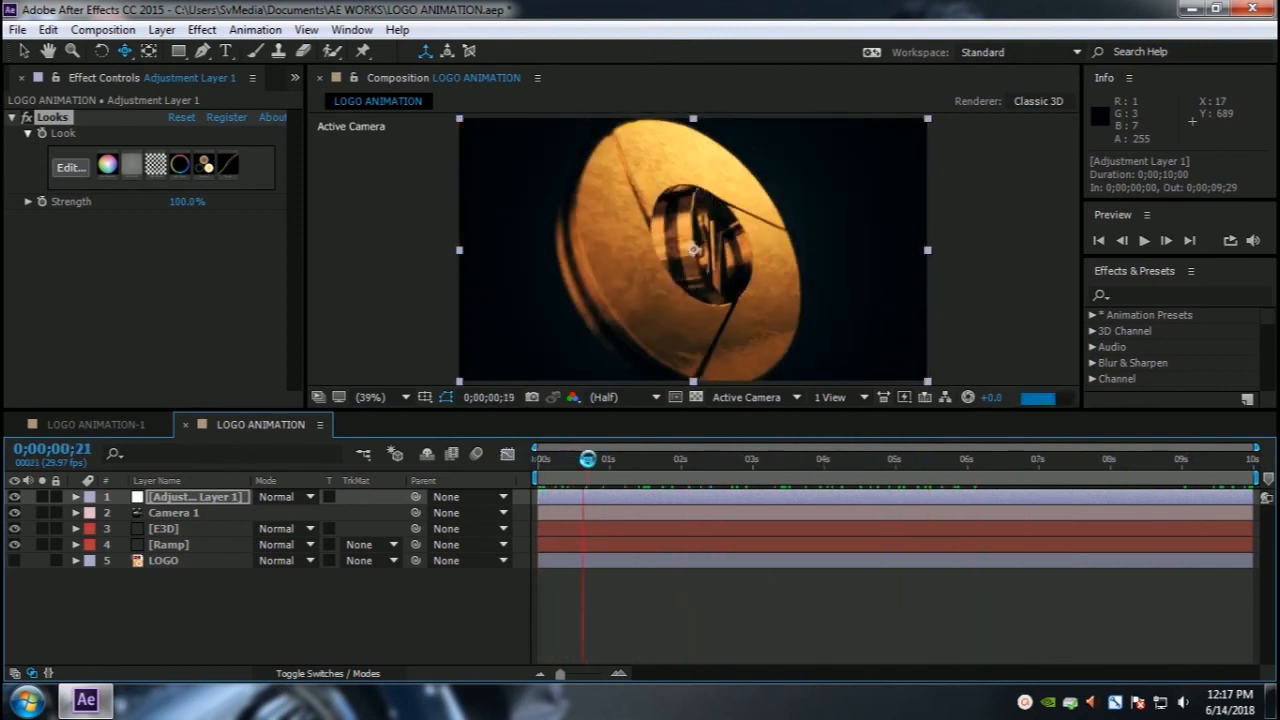
pyautogui.moveTo(635, 457); pyautogui.dragTo(513, 462)
pyautogui.click(340, 307)
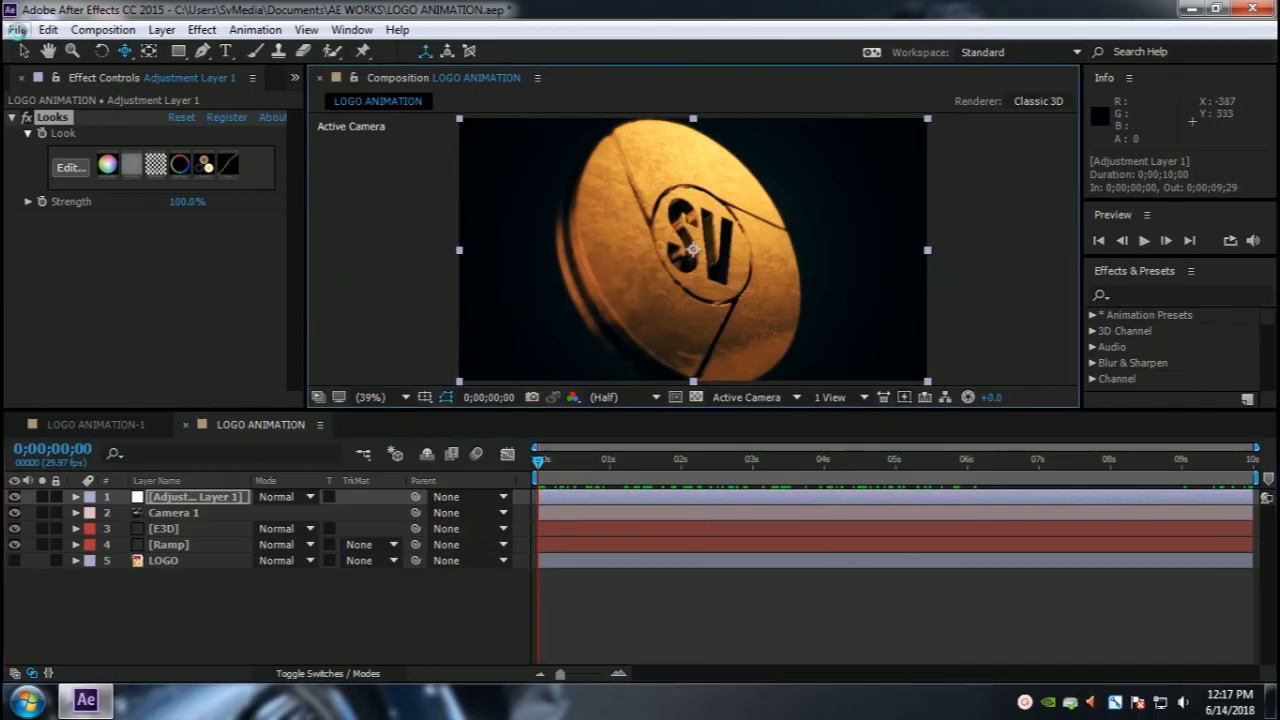
pyautogui.click(336, 294)
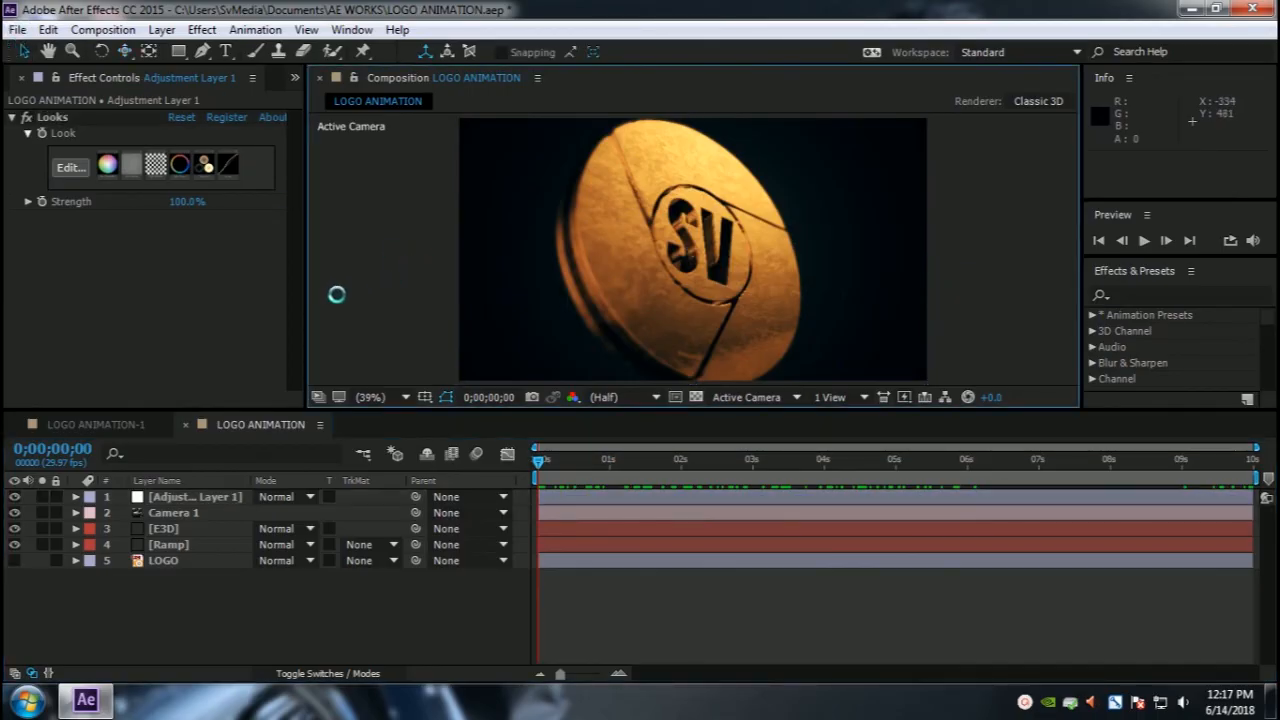
pyautogui.press('`')
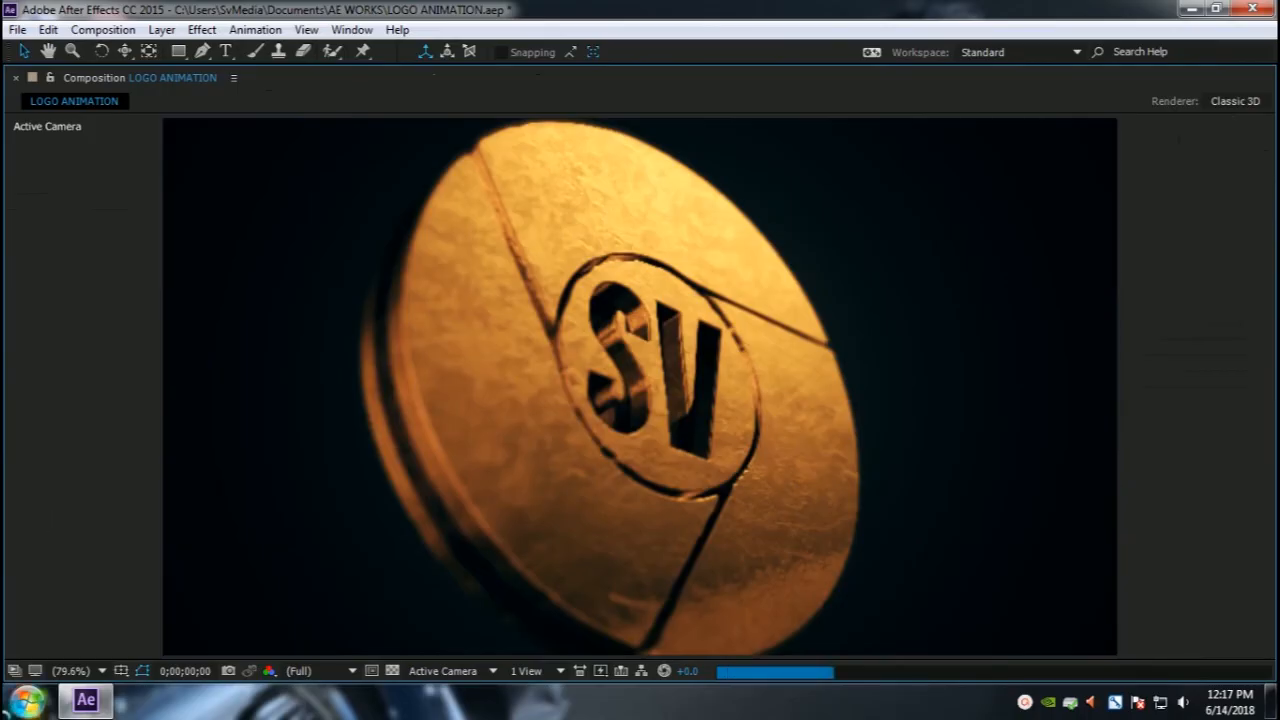